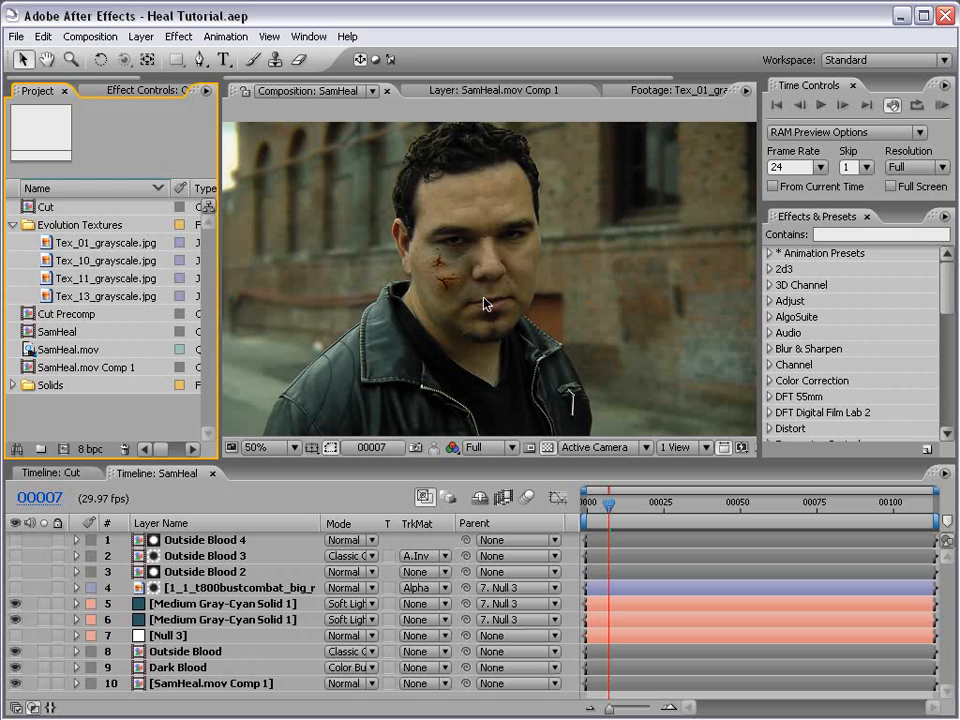
Step: Preview the finished face-healing effect in the SamHeal composition with a frame skip of 1 and go to frame 42
{"action": "scroll", "coordinate": [485, 305], "scroll_direction": "up", "scroll_amount": 1}
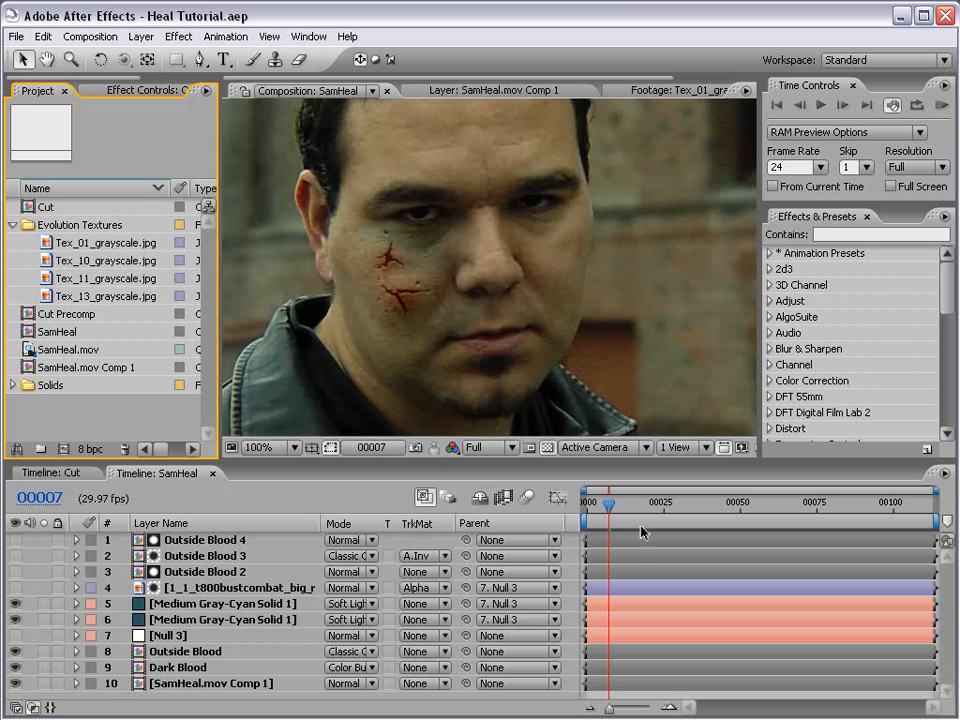
{"action": "key", "text": "KP_0"}
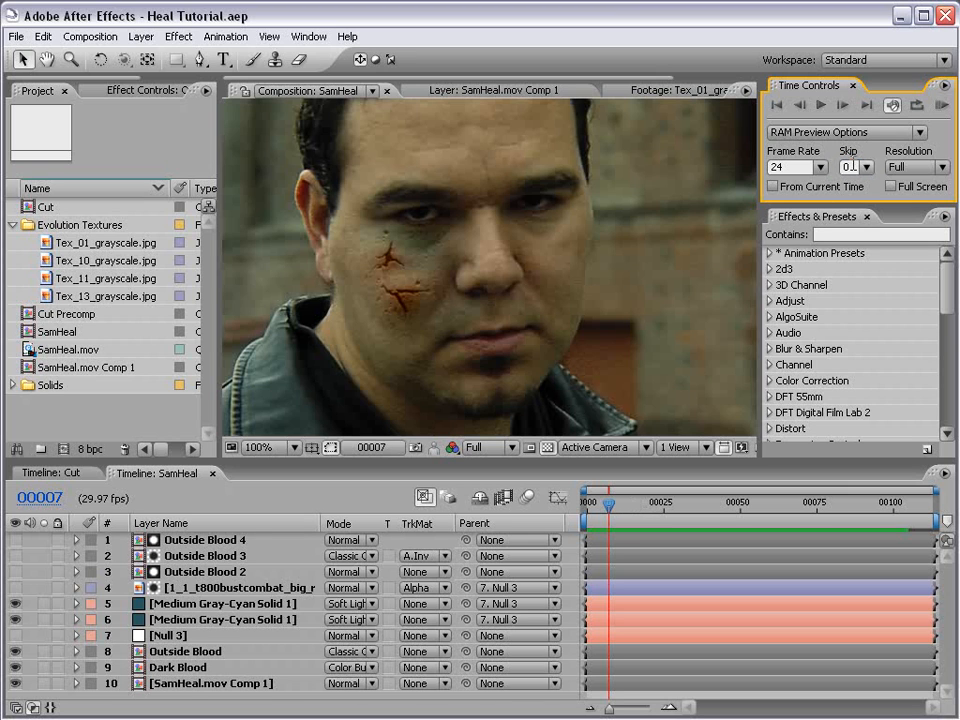
{"action": "left_click", "coordinate": [860, 167]}
{"action": "left_click", "coordinate": [879, 190]}
{"action": "left_click", "coordinate": [942, 104]}
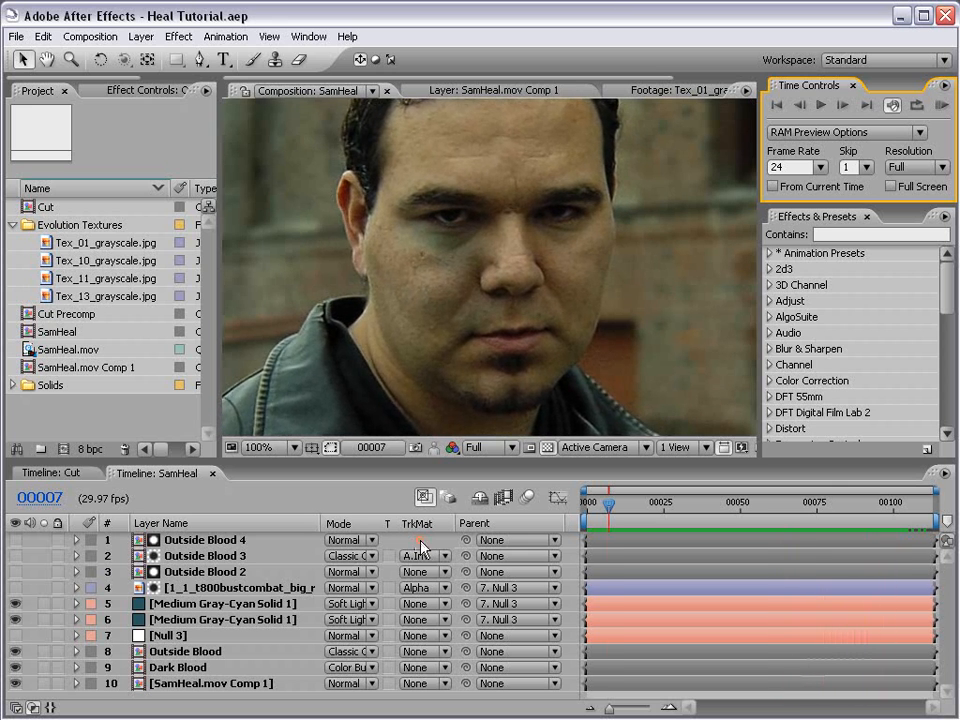
{"action": "left_click_drag", "start_coordinate": [640, 509], "coordinate": [716, 524]}
{"action": "scroll", "coordinate": [537, 385], "scroll_direction": "up", "scroll_amount": 1}
{"action": "scroll", "coordinate": [395, 270], "scroll_direction": "down", "scroll_amount": 1}
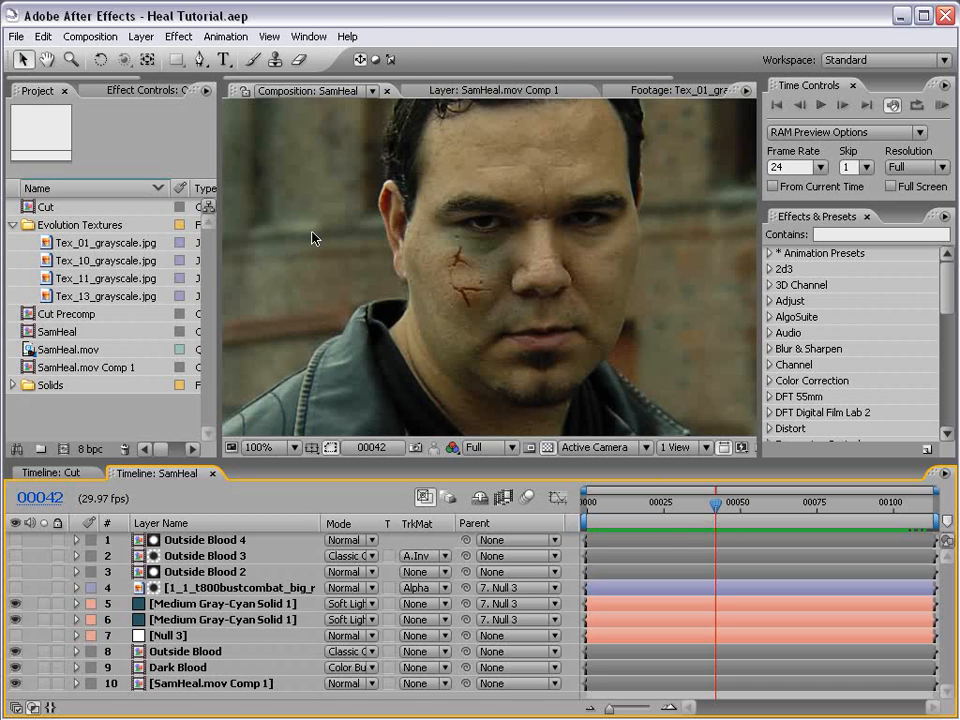
Step: Create a new composition from the SamHeal.mov footage and inspect the face up close
{"action": "left_click", "coordinate": [100, 423]}
{"action": "left_click_drag", "start_coordinate": [63, 349], "coordinate": [63, 449]}
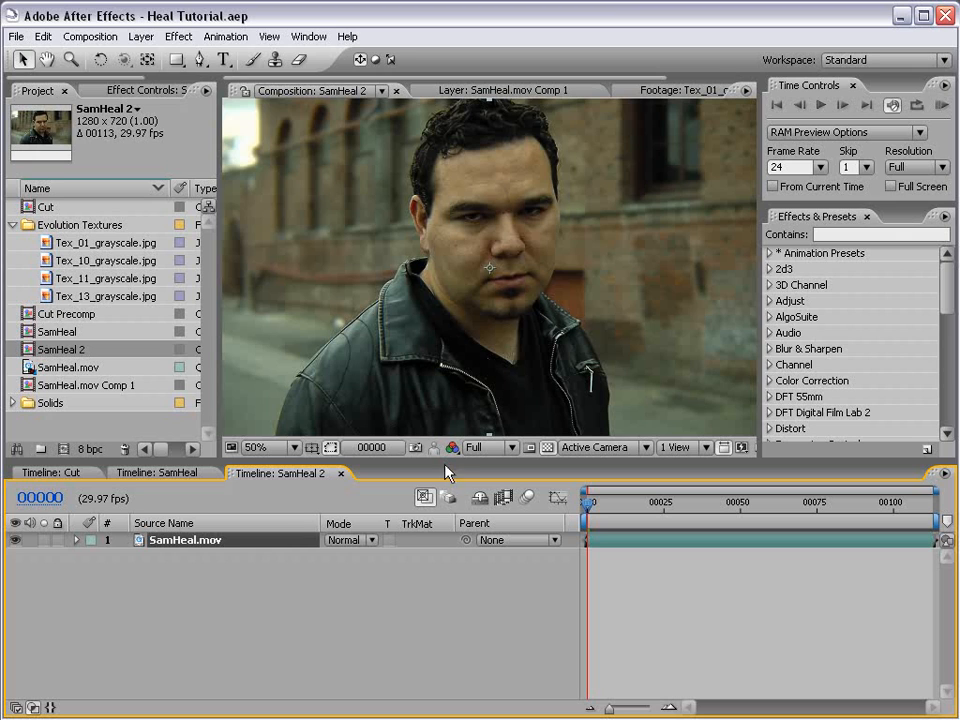
{"action": "left_click", "coordinate": [409, 580]}
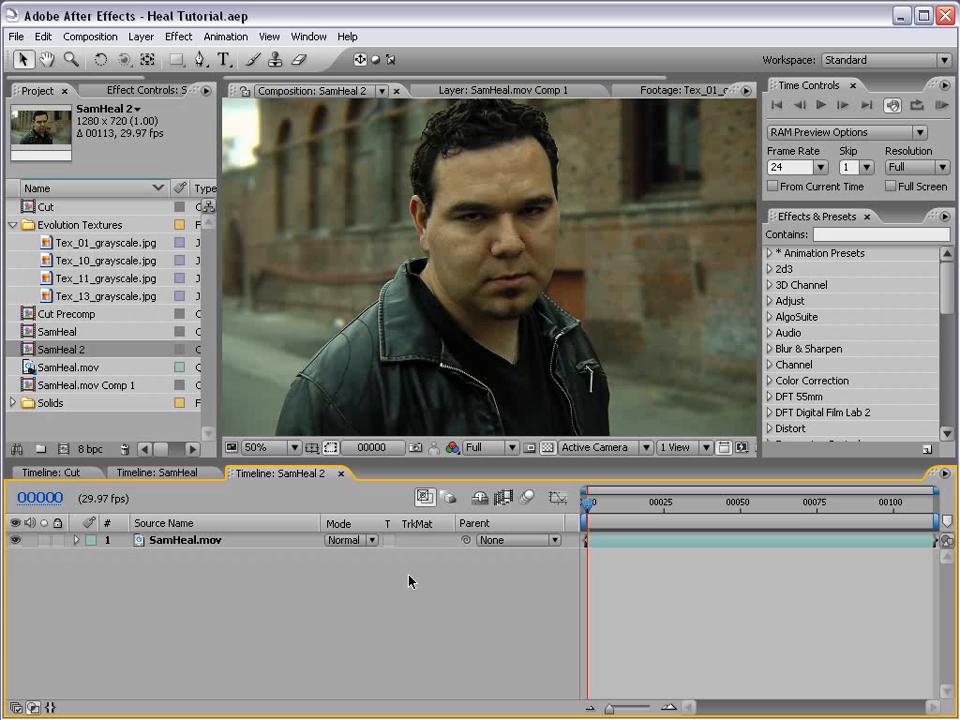
{"action": "key", "text": "period"}
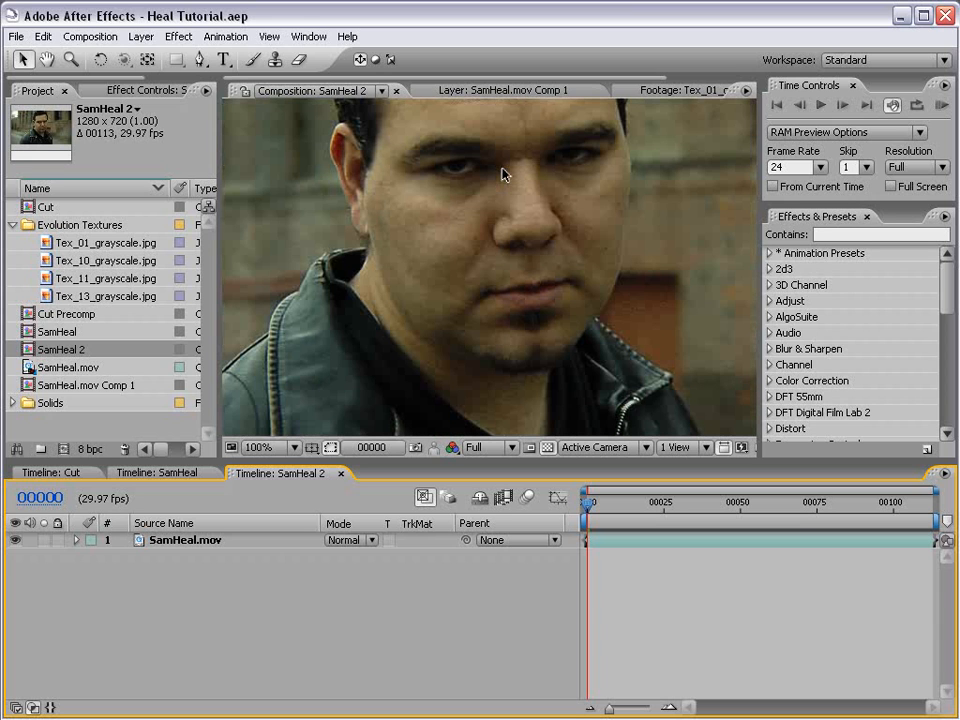
{"action": "key", "text": "comma"}
Step: Apply the Remove Grain effect to the SamHeal.mov layer and set its viewing mode to Final Output
{"action": "left_click", "coordinate": [465, 290]}
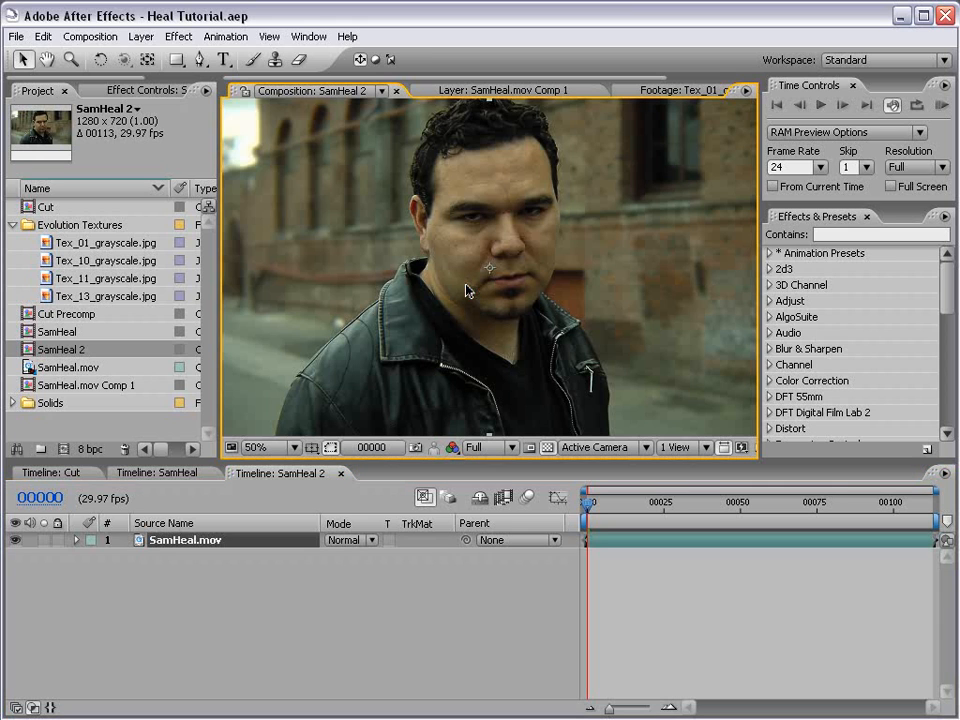
{"action": "left_click", "coordinate": [179, 36]}
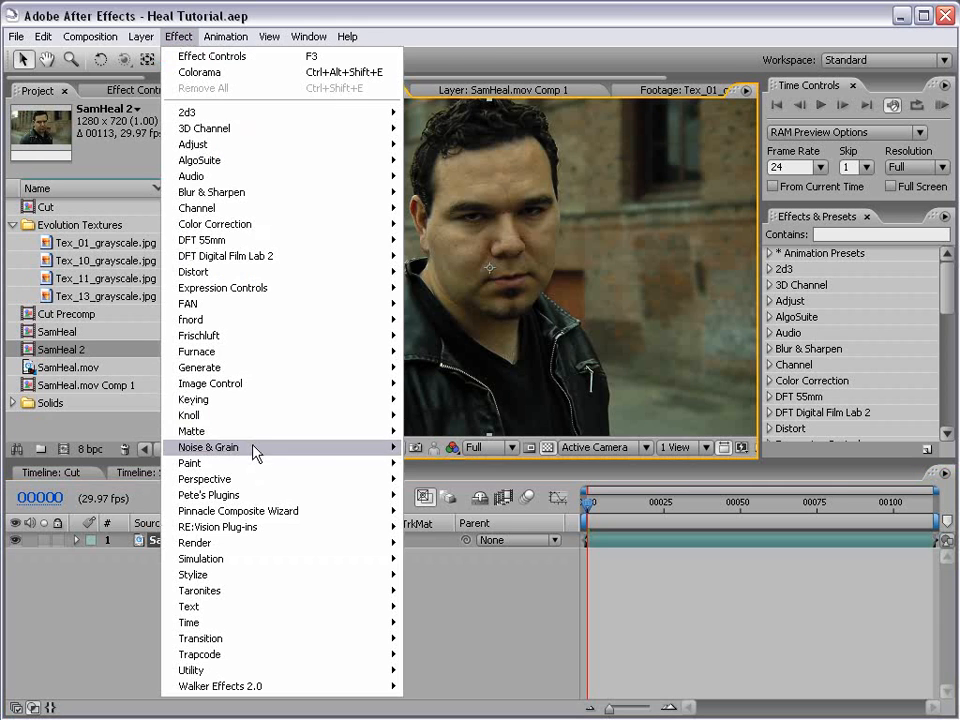
{"action": "mouse_move", "coordinate": [256, 450]}
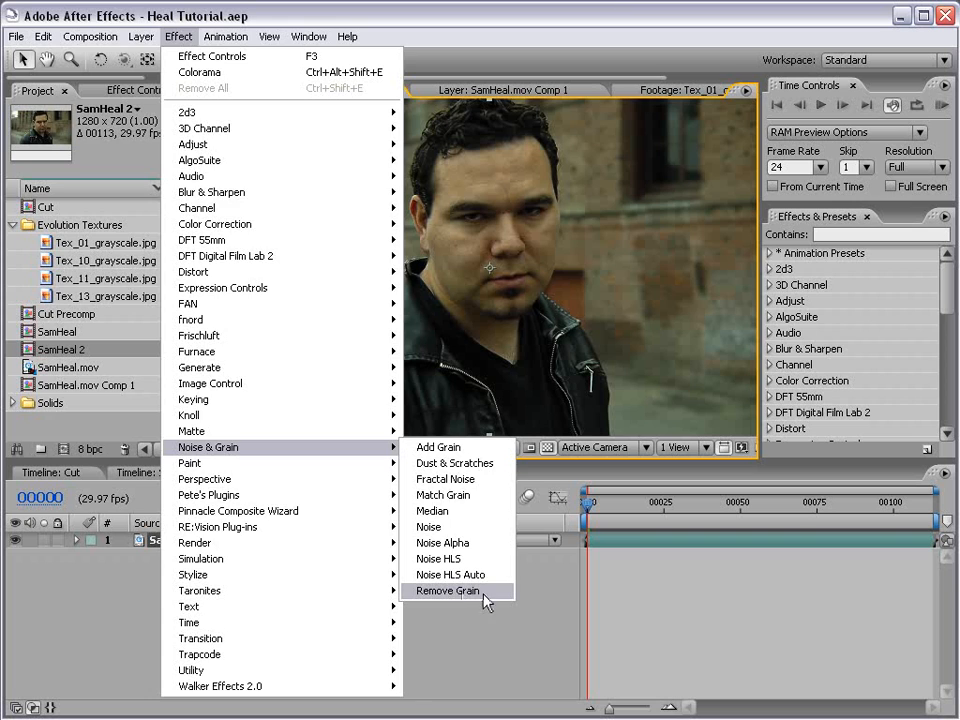
{"action": "left_click", "coordinate": [444, 591]}
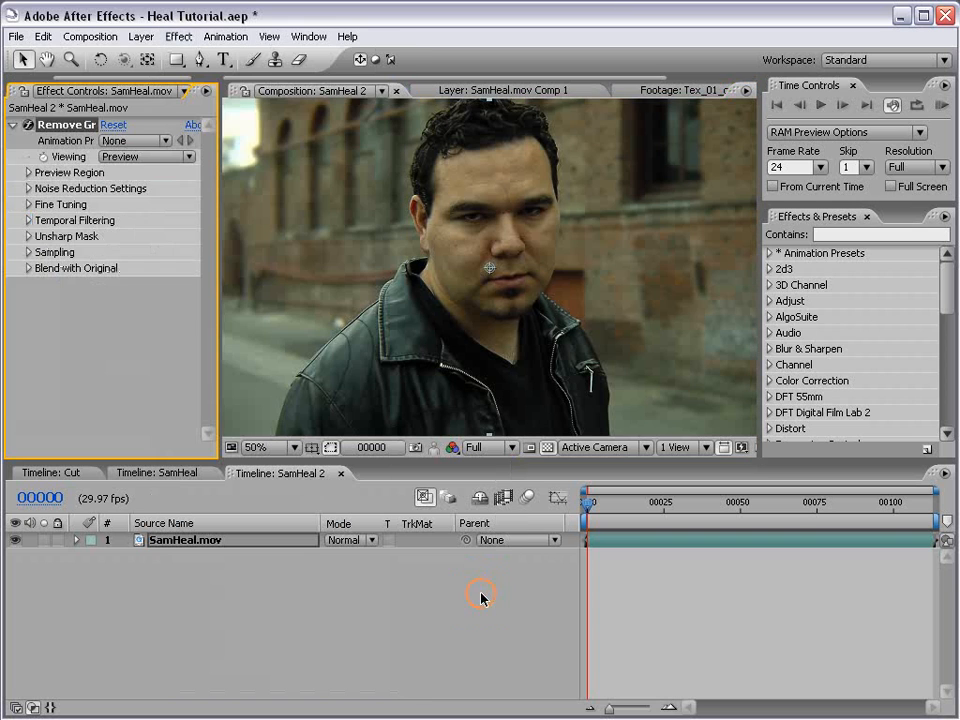
{"action": "left_click", "coordinate": [115, 156]}
{"action": "left_click", "coordinate": [162, 210]}
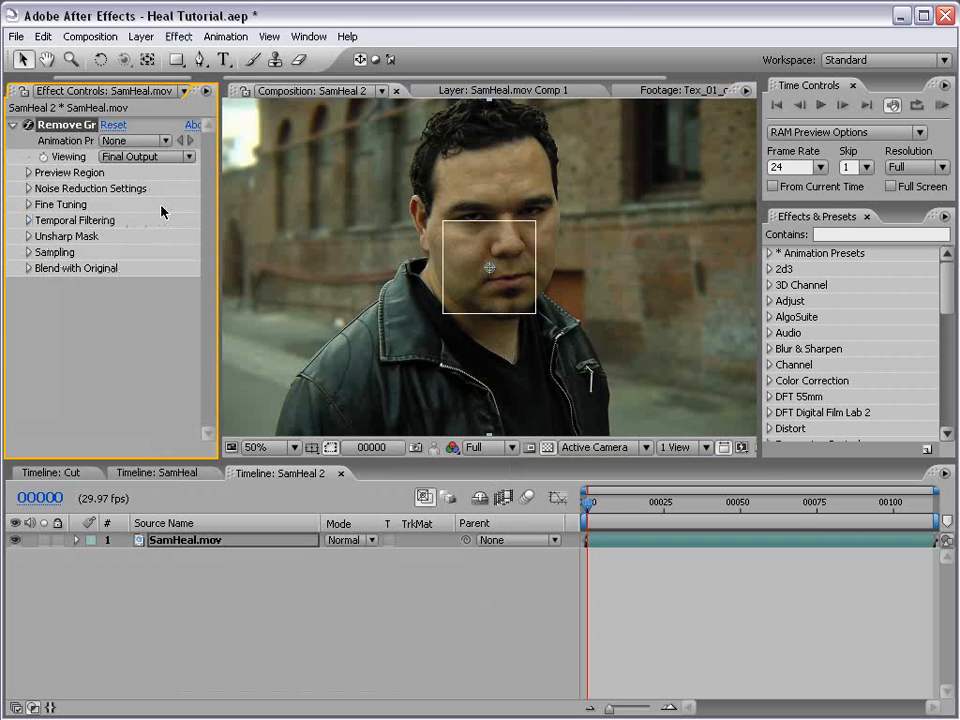
{"action": "scroll", "coordinate": [418, 299], "scroll_direction": "up", "scroll_amount": 1}
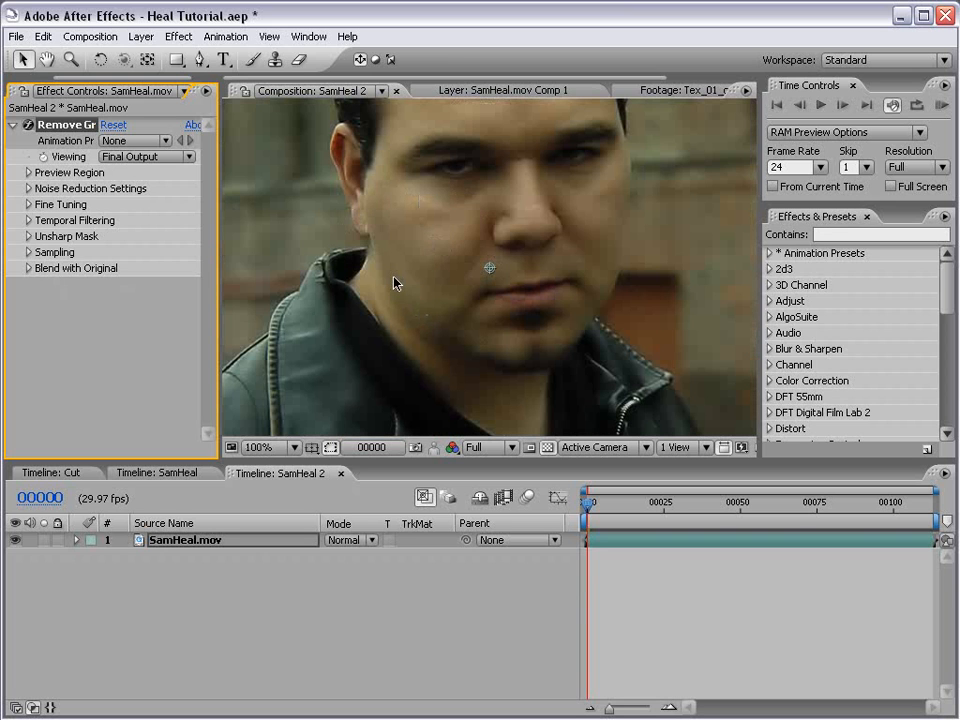
Step: Add a Curves effect to the SamHeal.mov layer and raise the RGB midtones while holding down the shadows to brighten the face
{"action": "left_click", "coordinate": [179, 36]}
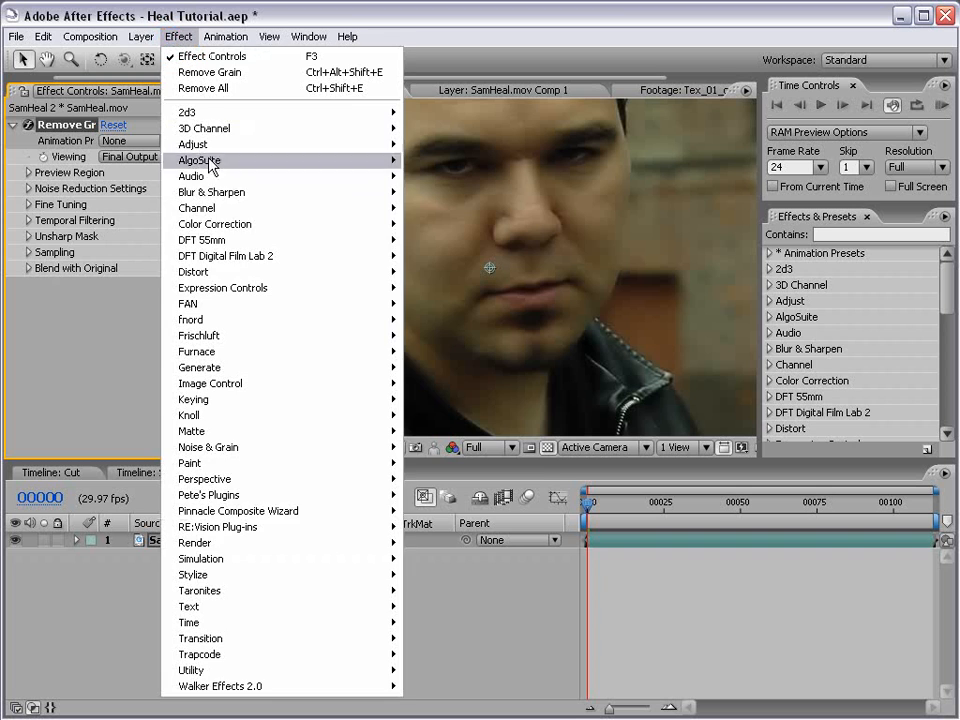
{"action": "mouse_move", "coordinate": [225, 222]}
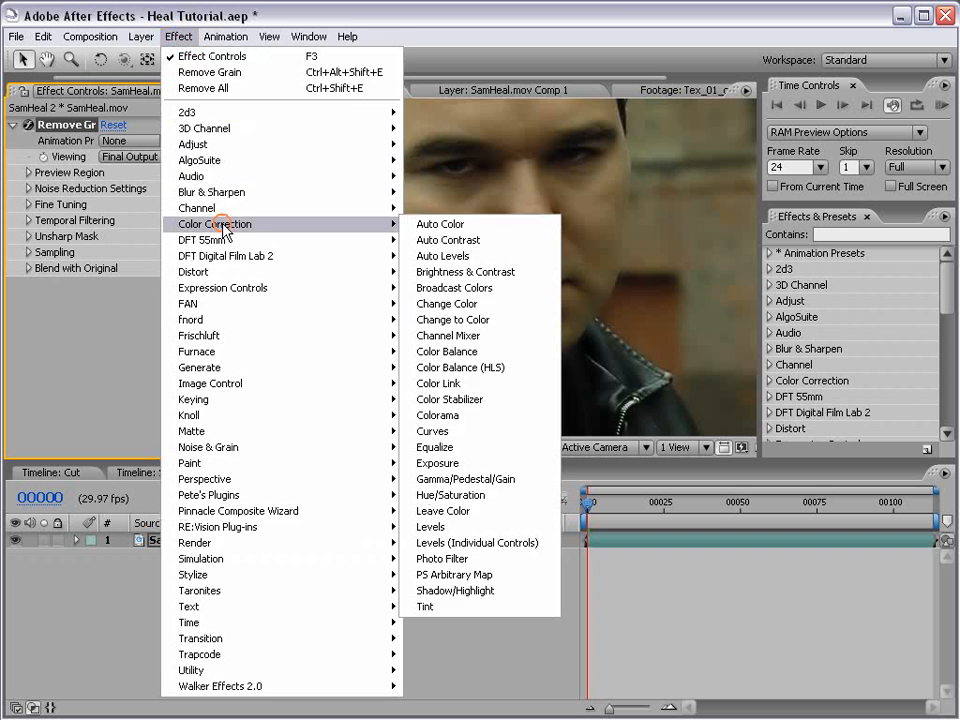
{"action": "left_click", "coordinate": [458, 431]}
{"action": "left_click_drag", "start_coordinate": [139, 358], "coordinate": [139, 340]}
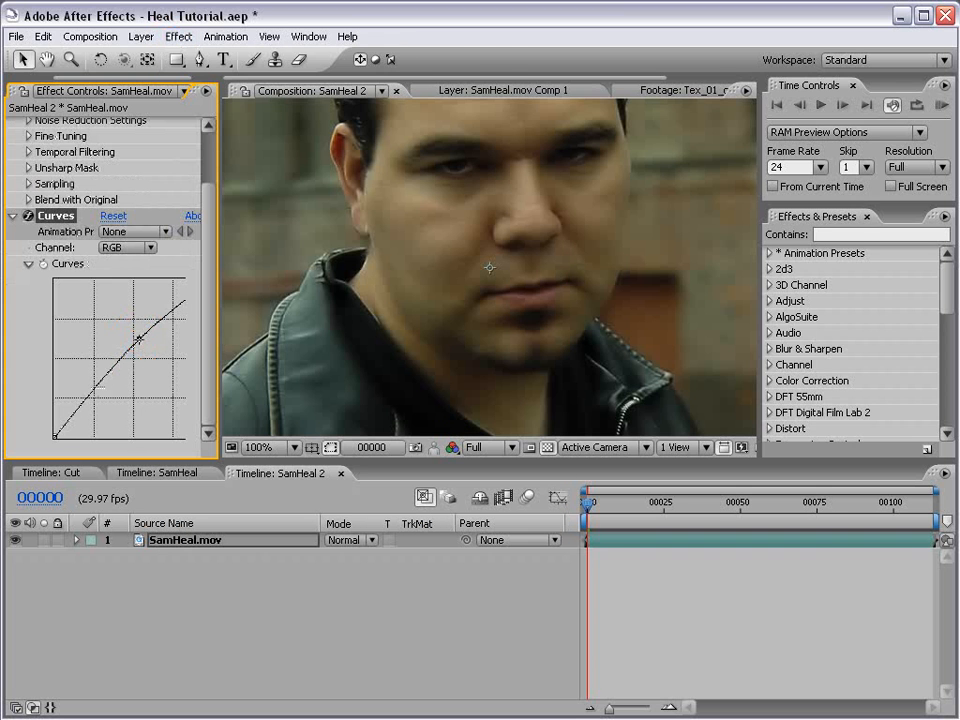
{"action": "left_click_drag", "start_coordinate": [96, 380], "coordinate": [92, 391]}
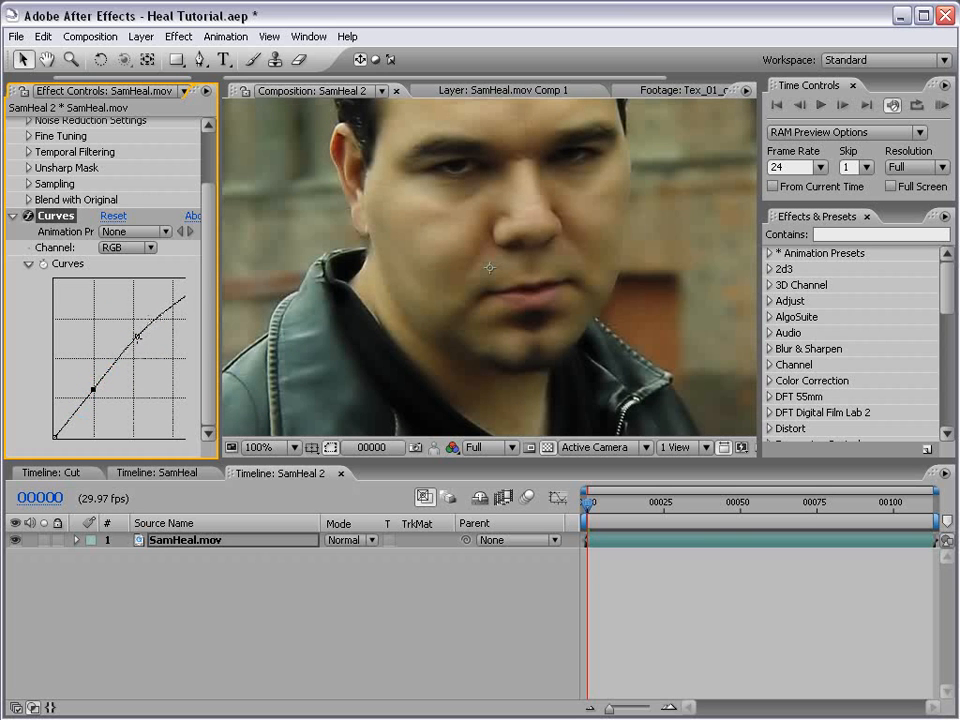
{"action": "left_click_drag", "start_coordinate": [137, 337], "coordinate": [136, 332]}
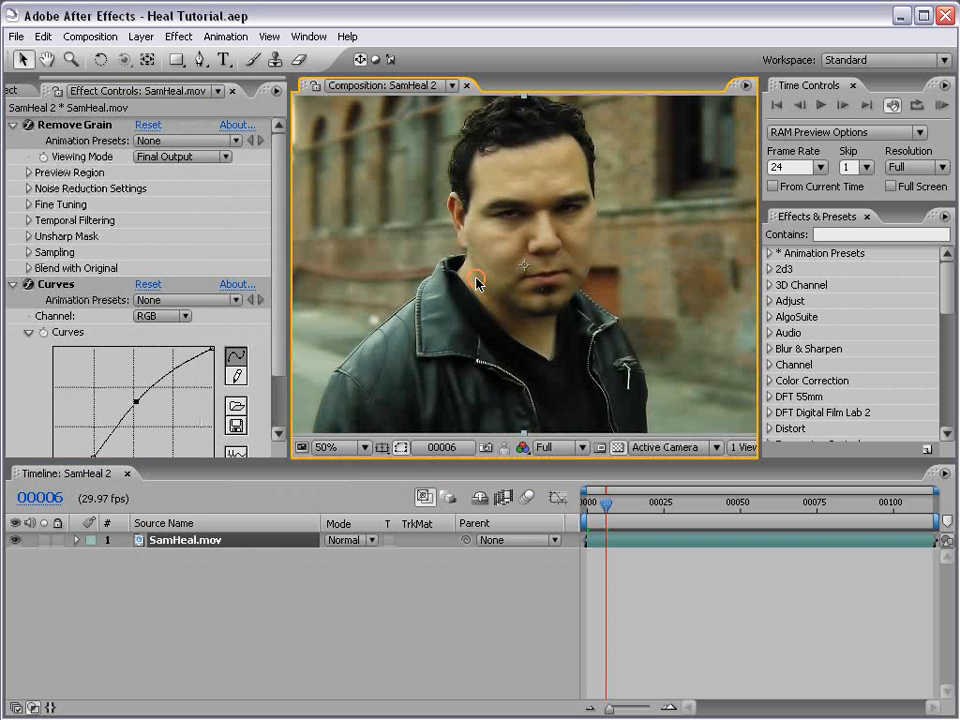
{"action": "right_click", "coordinate": [373, 225]}
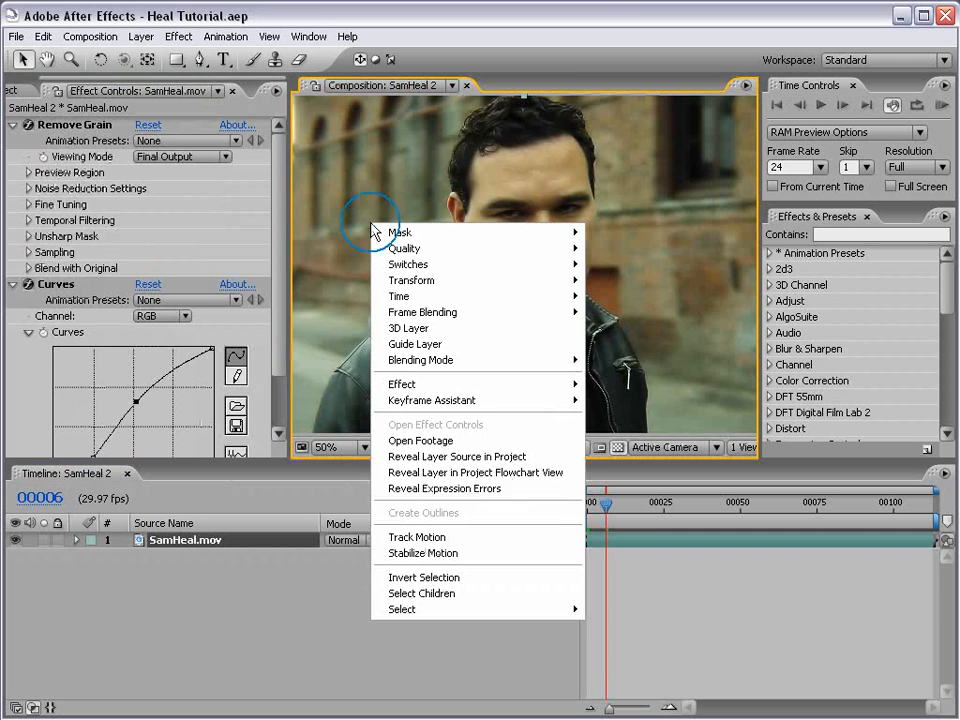
{"action": "left_click", "coordinate": [418, 537]}
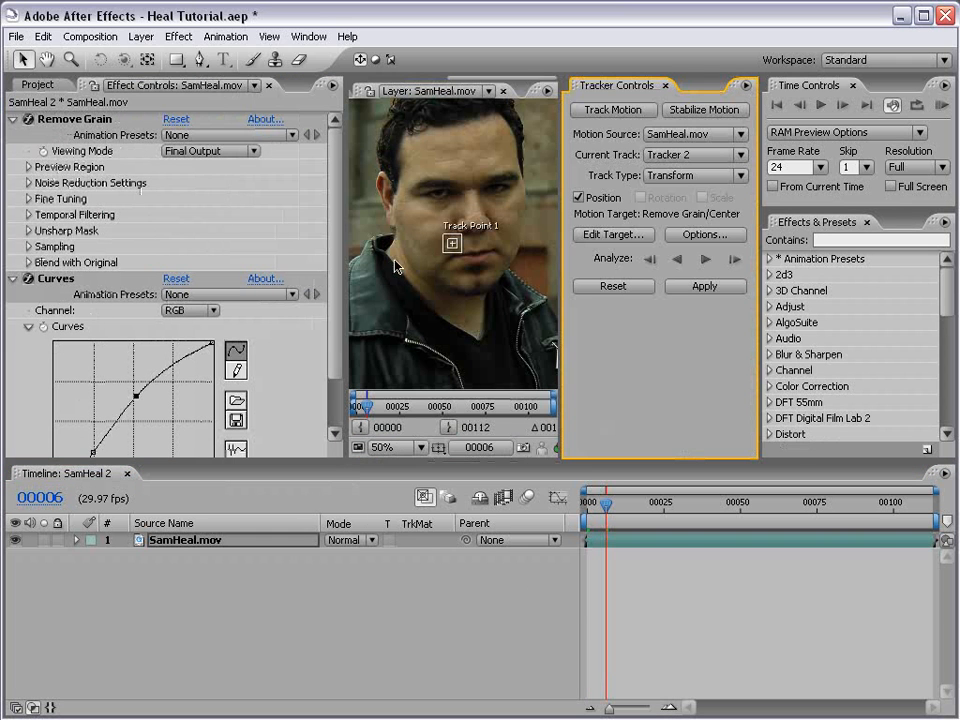
{"action": "scroll", "coordinate": [353, 189], "scroll_direction": "up", "scroll_amount": 2}
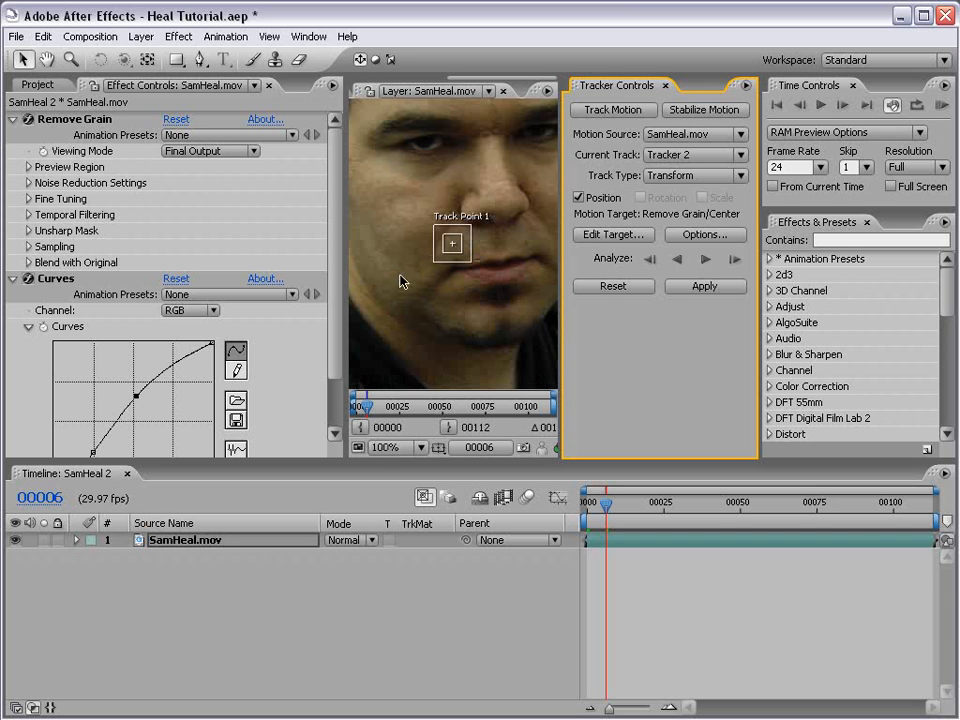
{"action": "scroll", "coordinate": [443, 128], "scroll_direction": "down", "scroll_amount": 2}
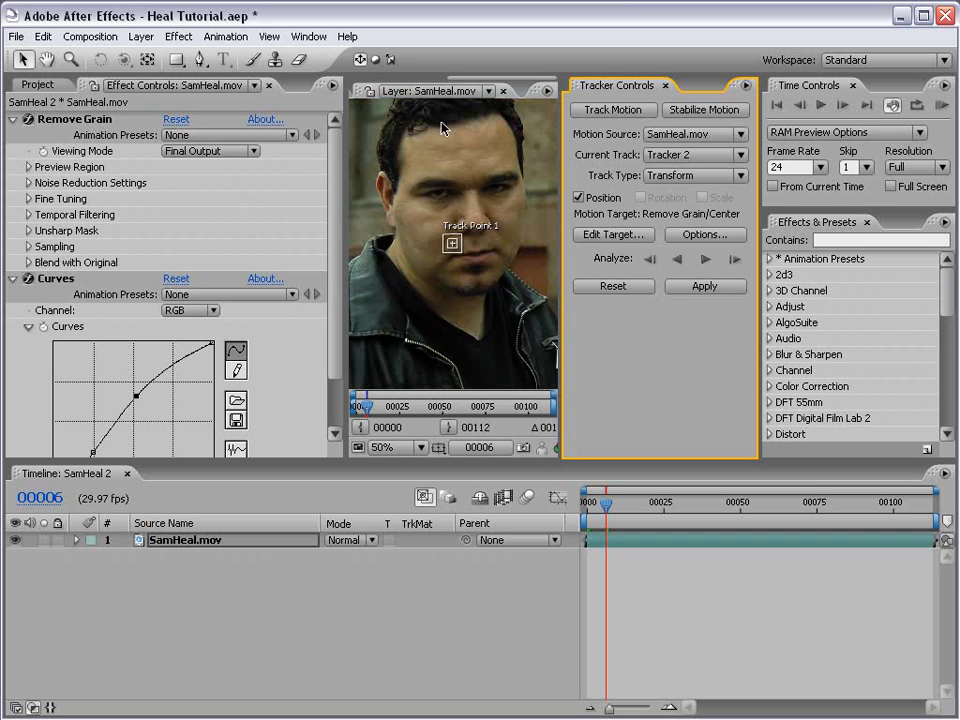
{"action": "left_click", "coordinate": [503, 91]}
{"action": "left_click", "coordinate": [666, 86]}
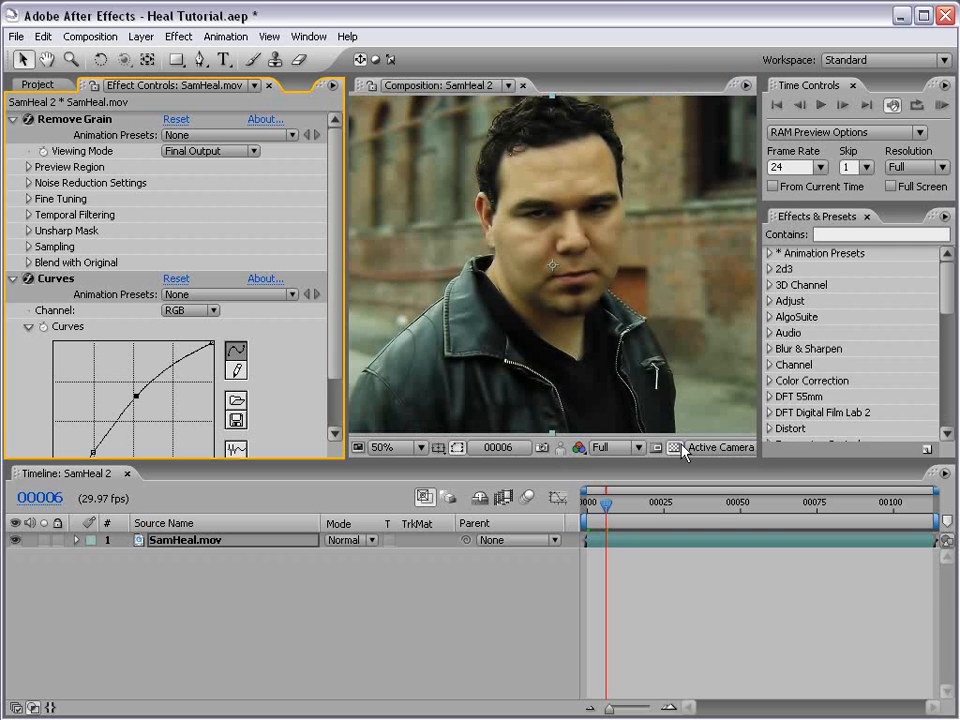
Step: Pre-compose the SamHeal.mov layer into a new composition named Footage, moving all attributes into it
{"action": "left_click", "coordinate": [614, 571]}
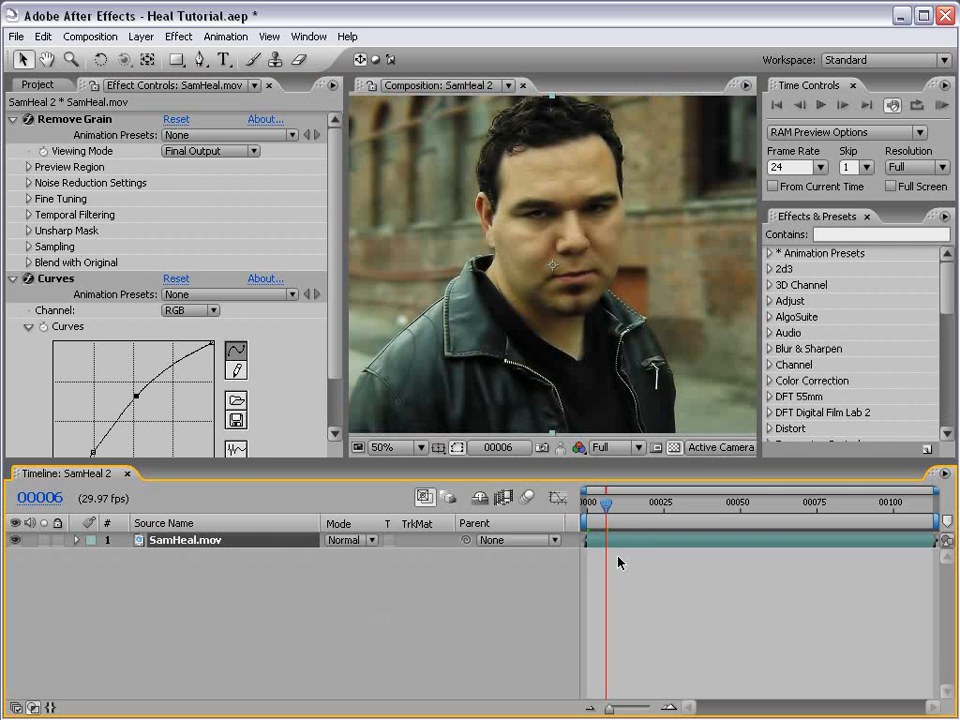
{"action": "left_click", "coordinate": [140, 36]}
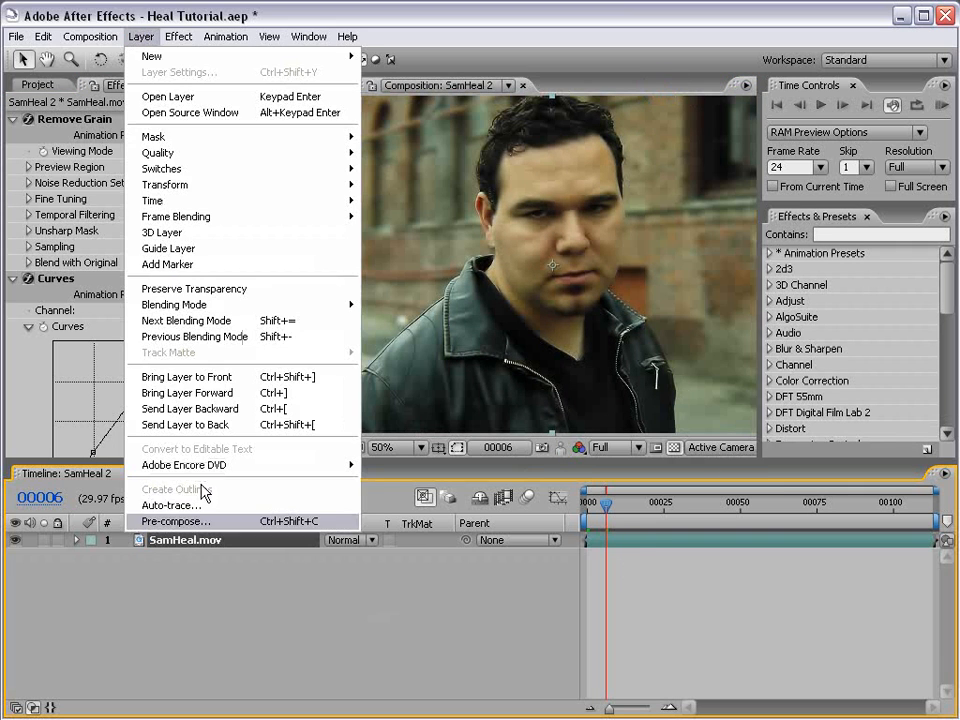
{"action": "left_click", "coordinate": [195, 524]}
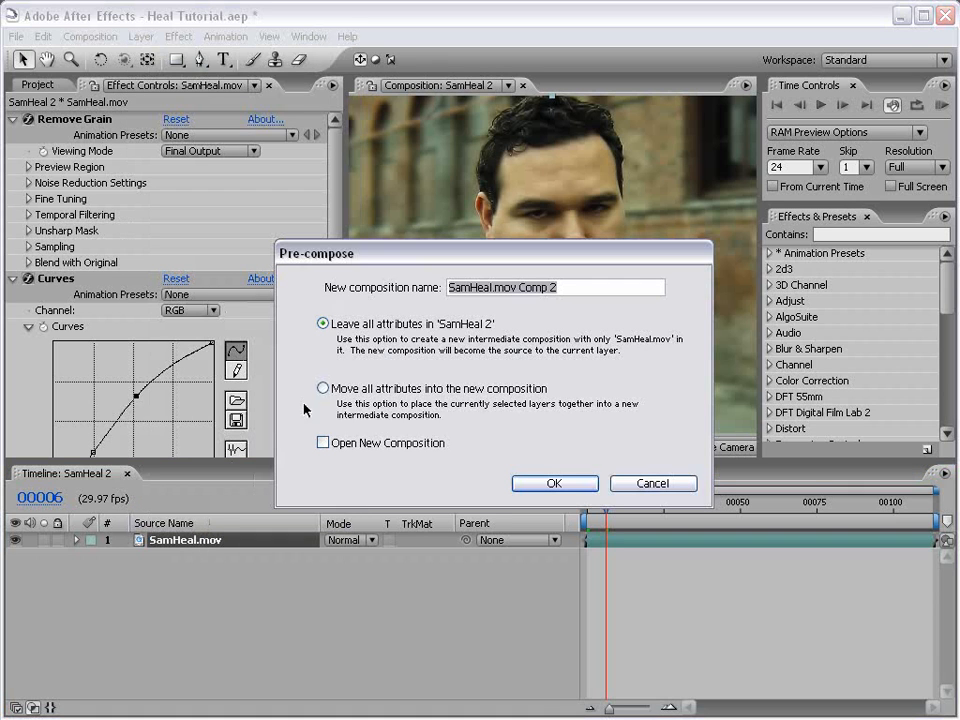
{"action": "left_click", "coordinate": [340, 395]}
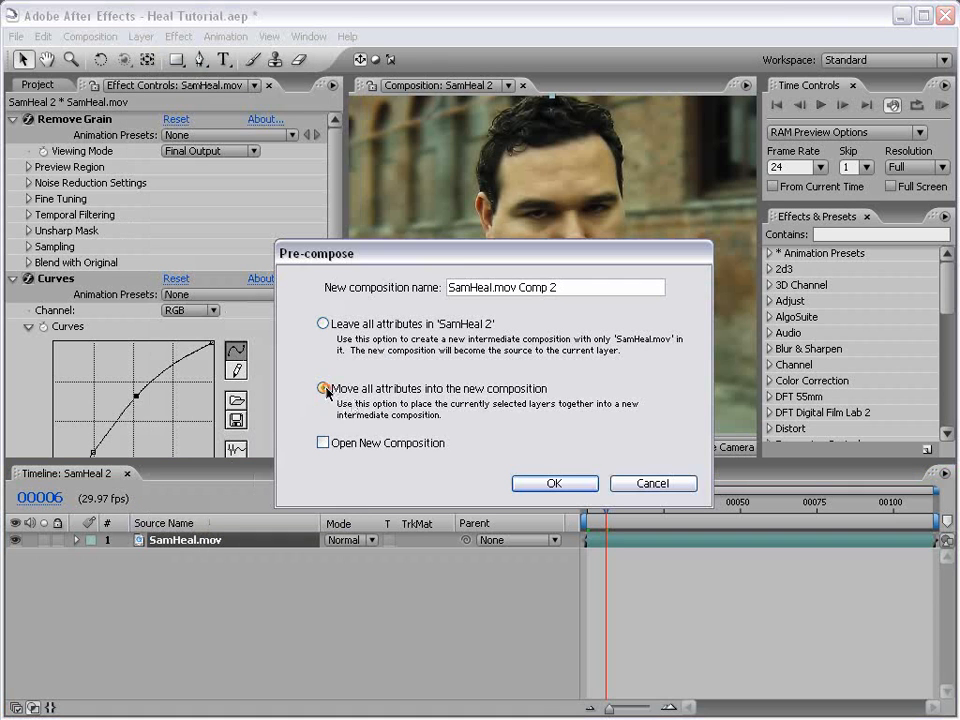
{"action": "left_click", "coordinate": [606, 291]}
{"action": "left_click_drag", "start_coordinate": [606, 291], "coordinate": [328, 299]}
{"action": "type", "text": "Footage"}
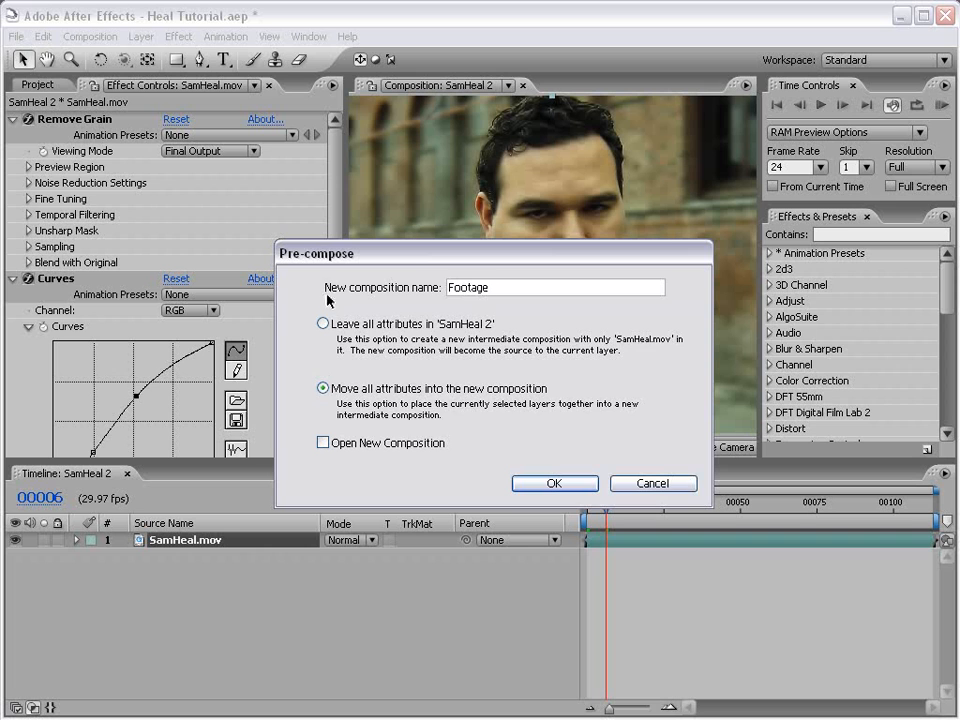
{"action": "left_click", "coordinate": [554, 483]}
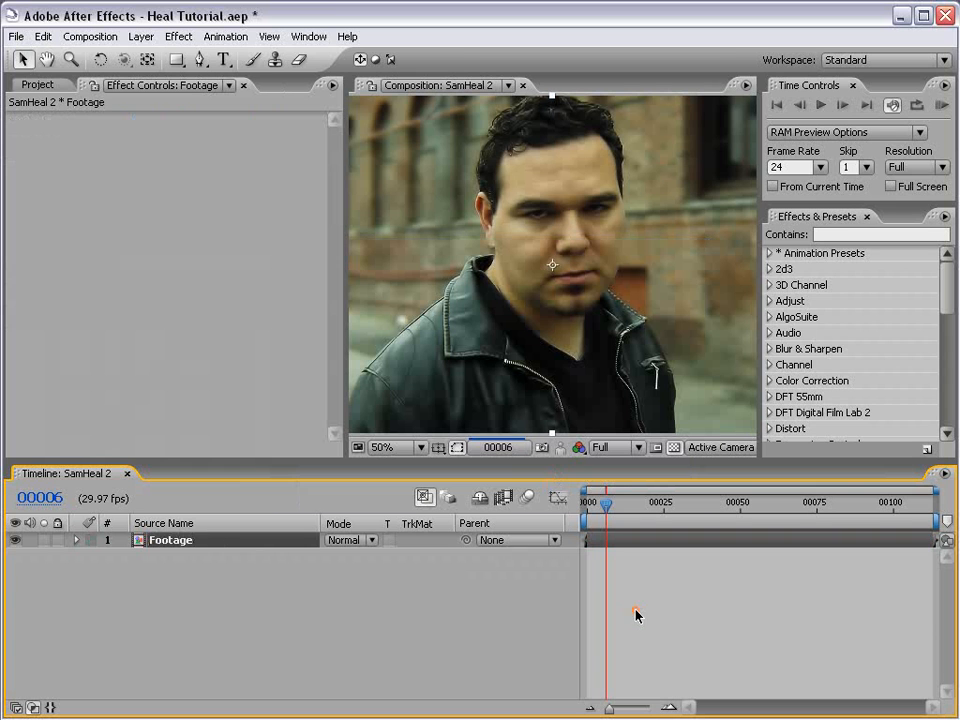
Step: Start Track Motion on the pre-composed Footage layer
{"action": "left_click", "coordinate": [606, 541]}
{"action": "left_click", "coordinate": [375, 135]}
{"action": "right_click", "coordinate": [376, 131]}
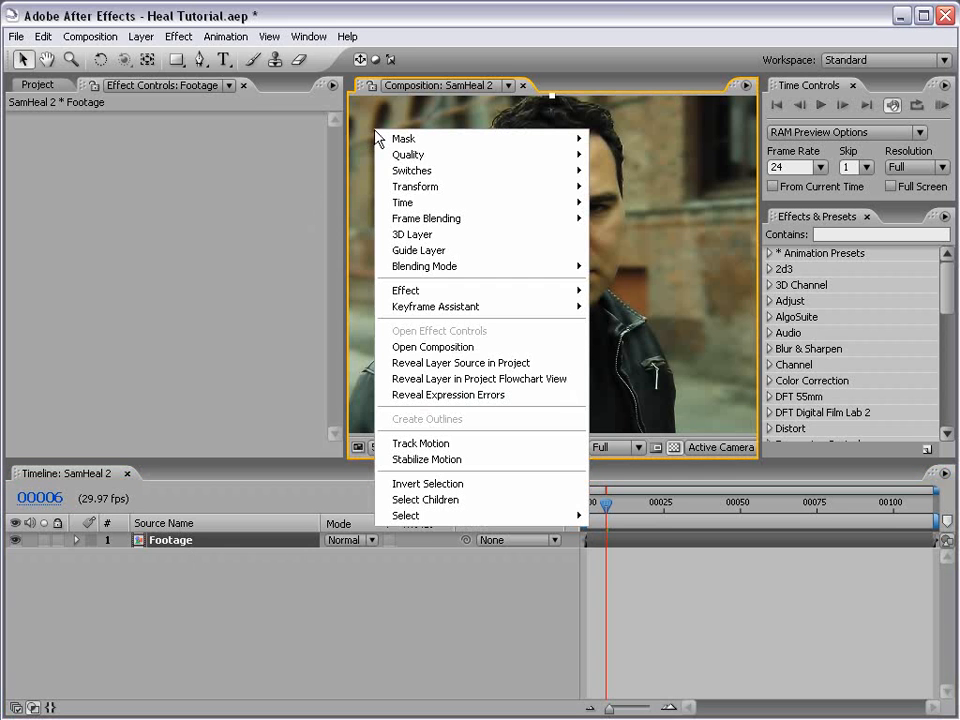
{"action": "left_click", "coordinate": [438, 444]}
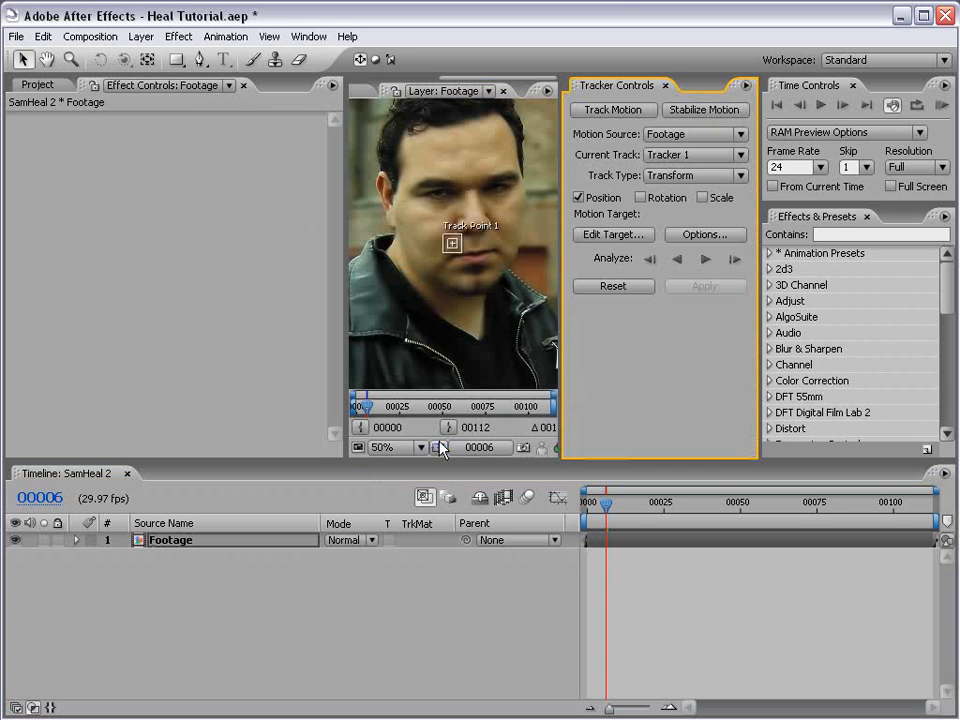
Step: Enlarge the layer view around the face and enable rotation and scale tracking in addition to position for Tracker 1
{"action": "left_click_drag", "start_coordinate": [346, 232], "coordinate": [166, 232]}
{"action": "scroll", "coordinate": [411, 222], "scroll_direction": "up", "scroll_amount": 1}
{"action": "key", "text": "space"}
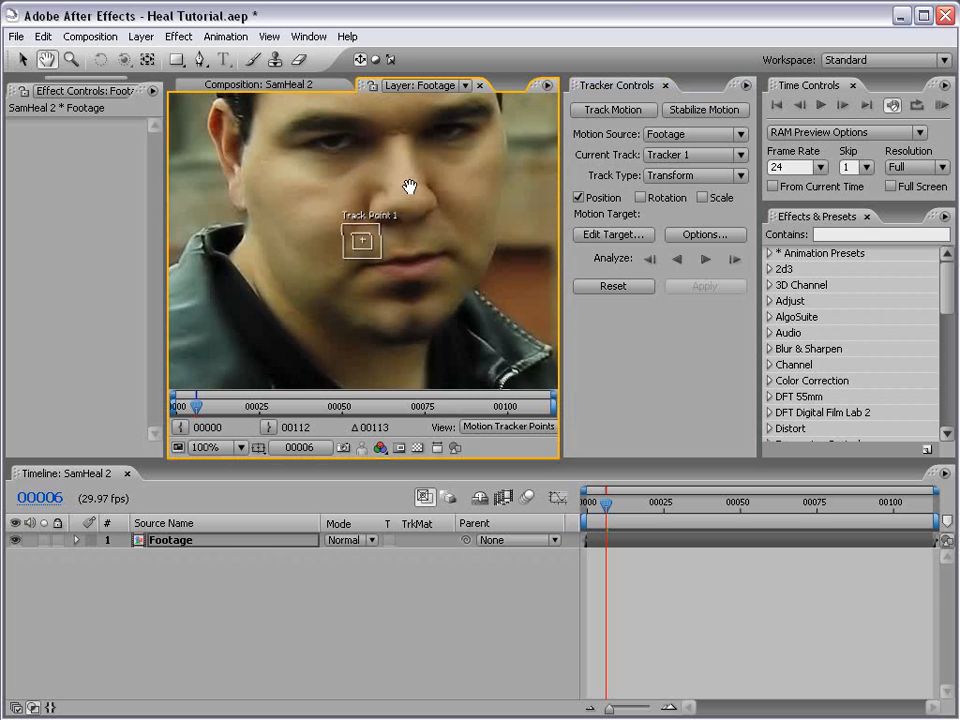
{"action": "left_click_drag", "start_coordinate": [409, 187], "coordinate": [401, 238]}
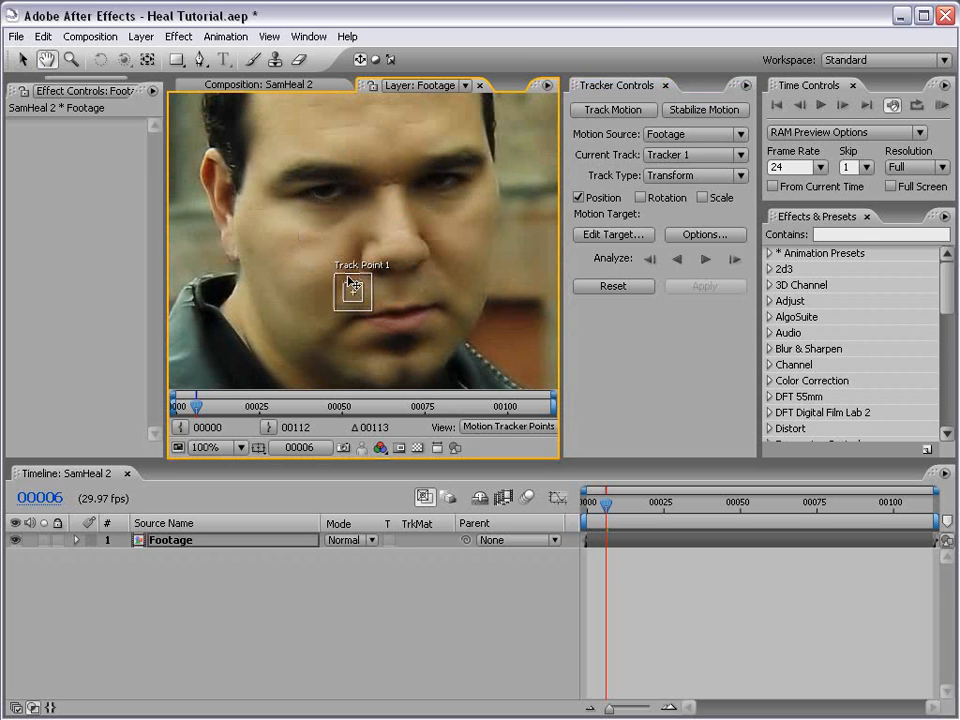
{"action": "left_click", "coordinate": [641, 198]}
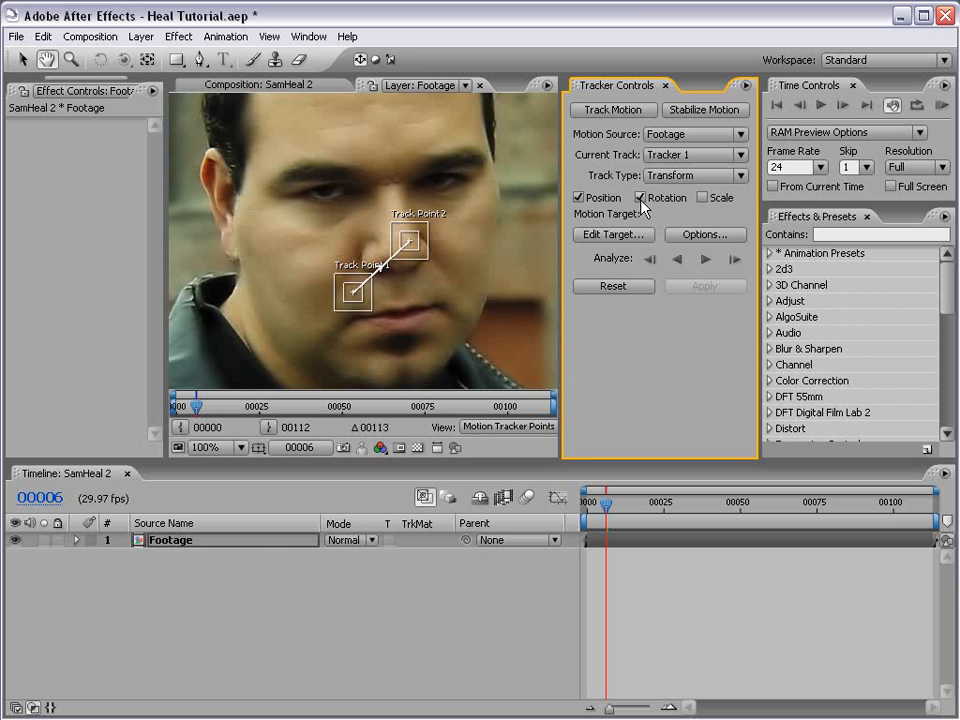
{"action": "left_click", "coordinate": [704, 200]}
{"action": "key", "text": "period"}
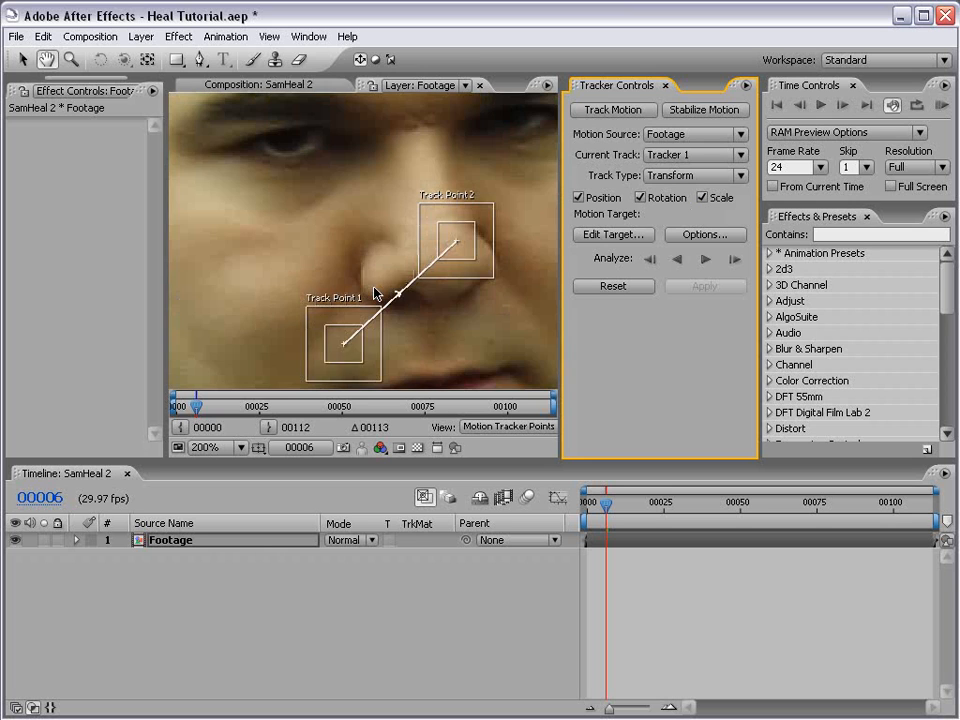
Step: Position and enlarge Track Point 1 over the eye nearest the visible ear and Track Point 2 over the nostrils
{"action": "key", "text": "comma"}
{"action": "left_click", "coordinate": [360, 299]}
{"action": "left_click_drag", "start_coordinate": [364, 304], "coordinate": [252, 212]}
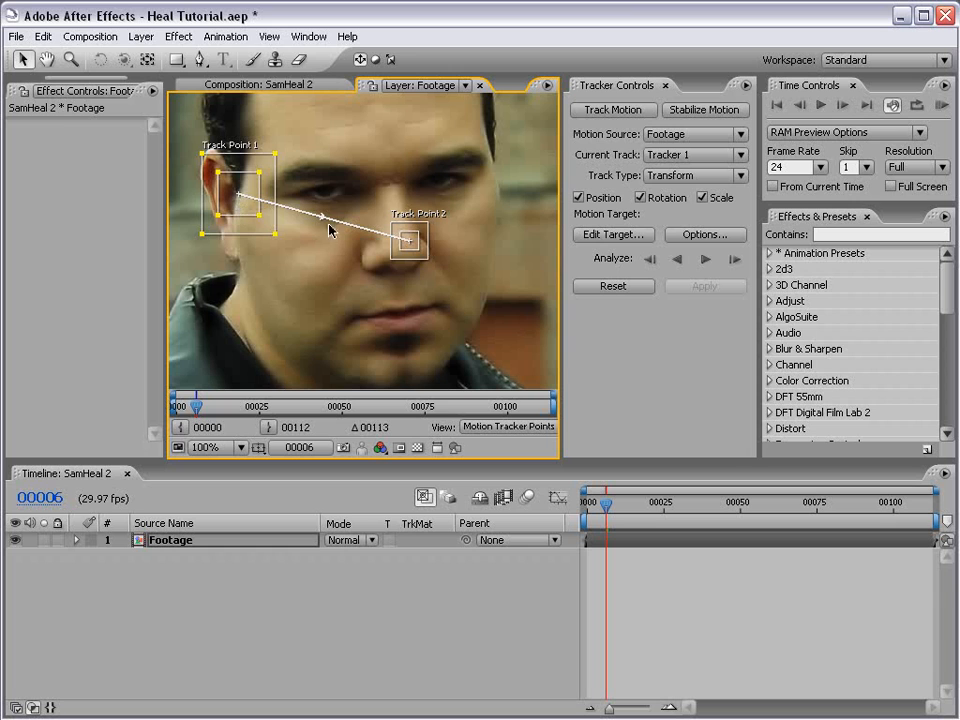
{"action": "left_click", "coordinate": [422, 247]}
{"action": "left_click_drag", "start_coordinate": [428, 259], "coordinate": [415, 300]}
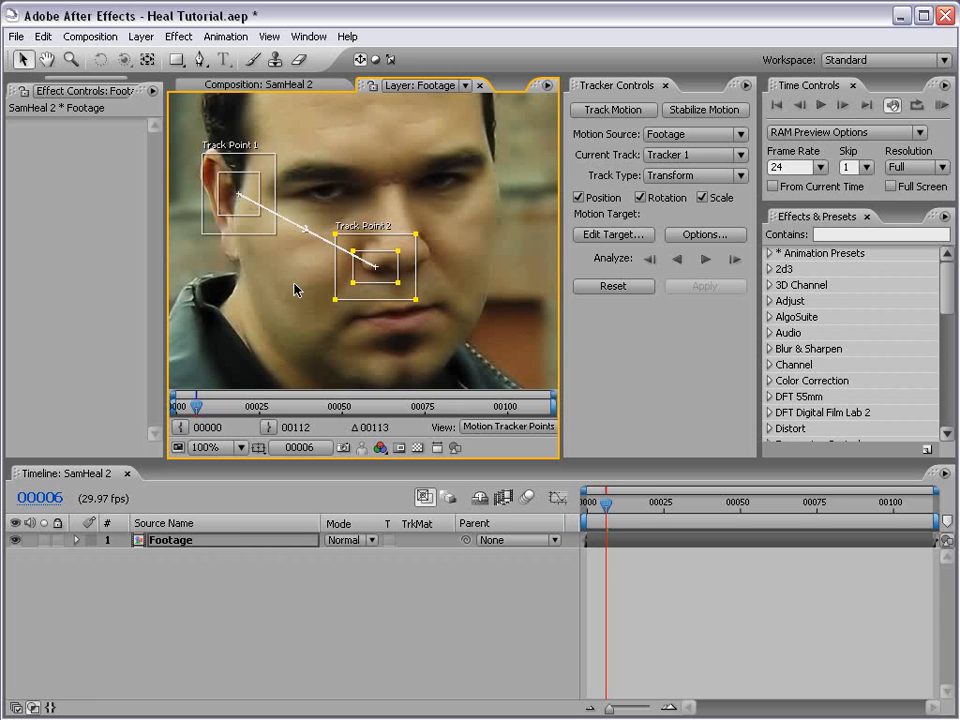
{"action": "left_click_drag", "start_coordinate": [269, 218], "coordinate": [338, 242]}
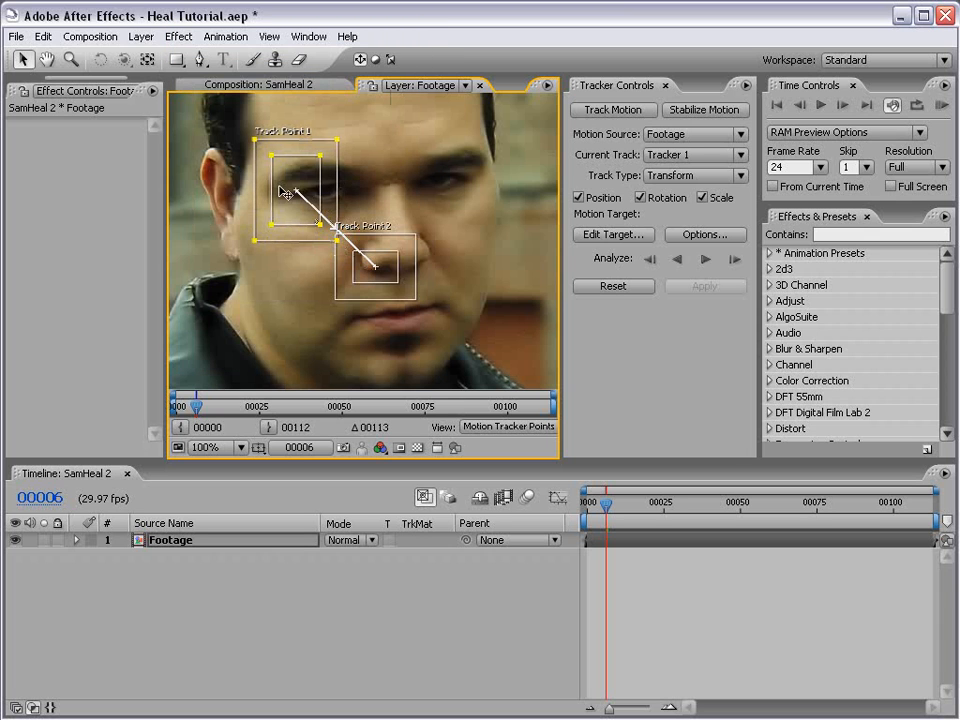
Step: Analyze the motion of both track points forward through the clip and return to the first frame
{"action": "left_click", "coordinate": [706, 260]}
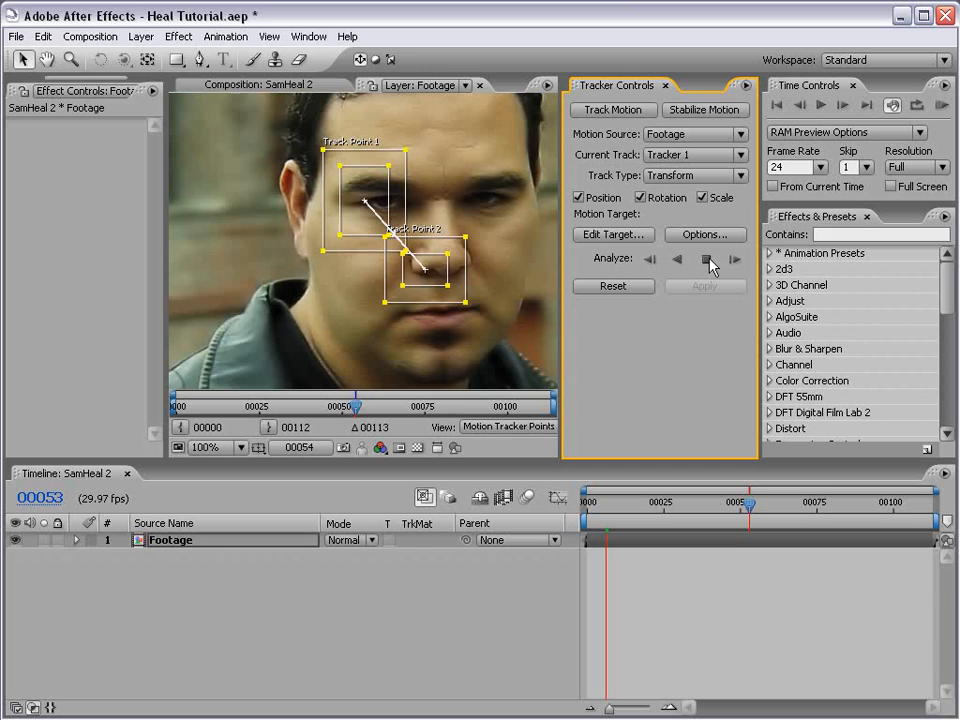
{"action": "left_click", "coordinate": [707, 260]}
{"action": "key", "text": "Home"}
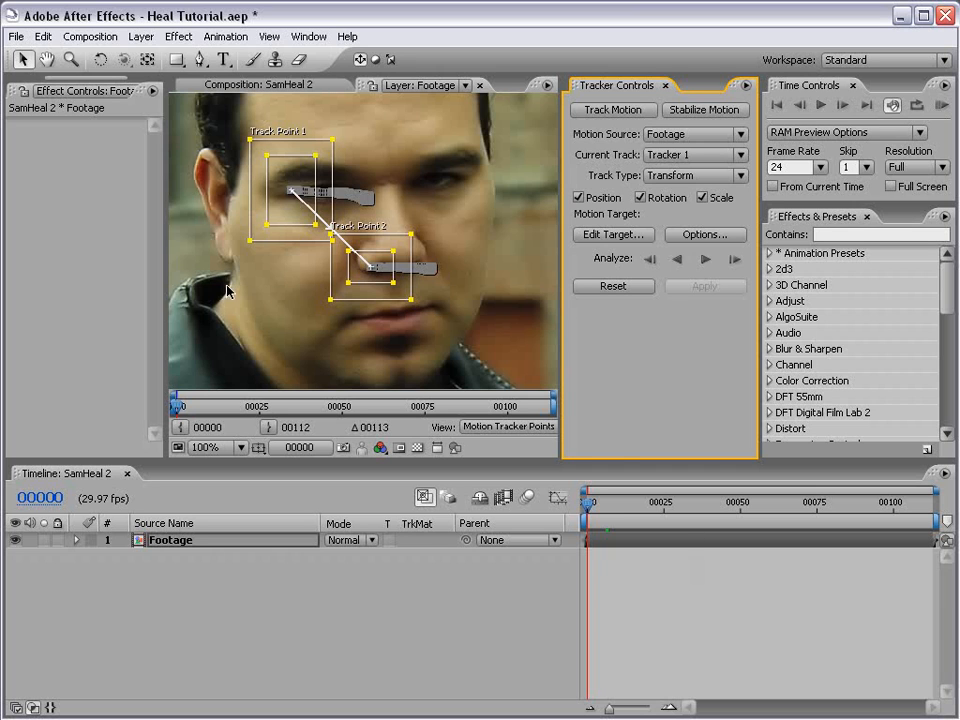
Step: Add a new null object to the SamHeal 2 composition to carry the tracking data
{"action": "left_click", "coordinate": [630, 590]}
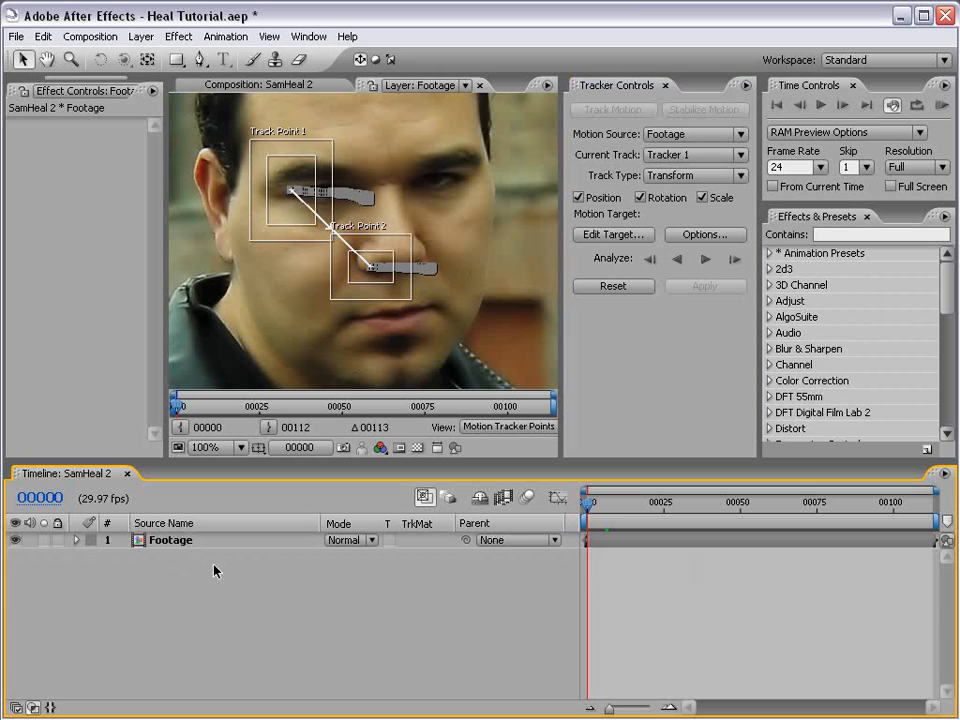
{"action": "left_click", "coordinate": [141, 36]}
{"action": "mouse_move", "coordinate": [200, 56]}
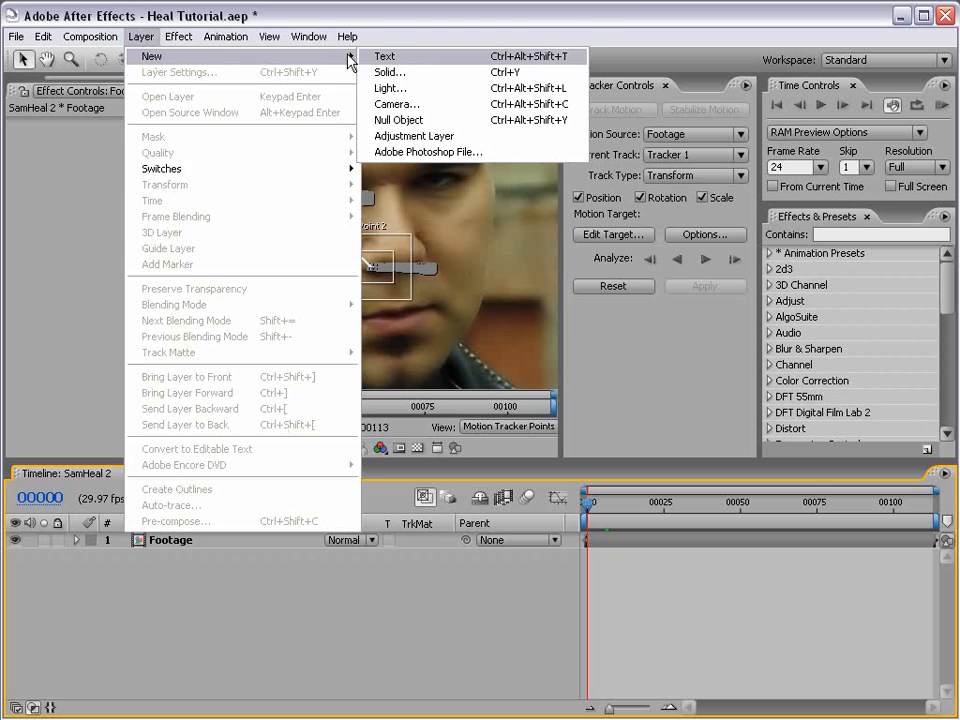
{"action": "left_click", "coordinate": [408, 119]}
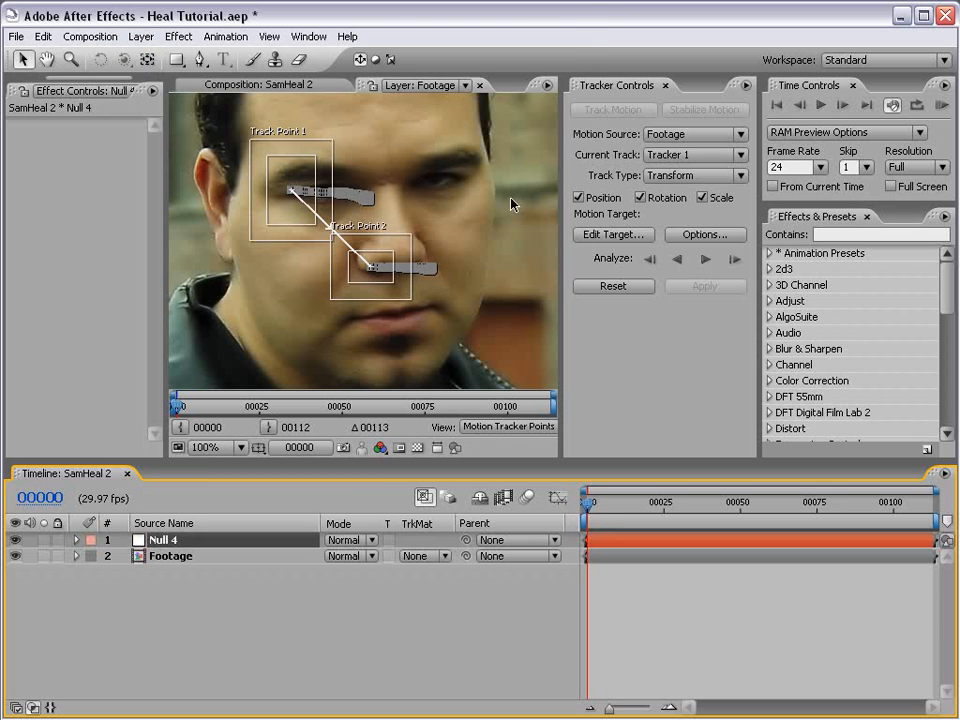
Step: Set Null 4 as the motion target of Tracker 1 and apply the tracking data in X and Y
{"action": "left_click", "coordinate": [613, 234]}
{"action": "left_click", "coordinate": [316, 291]}
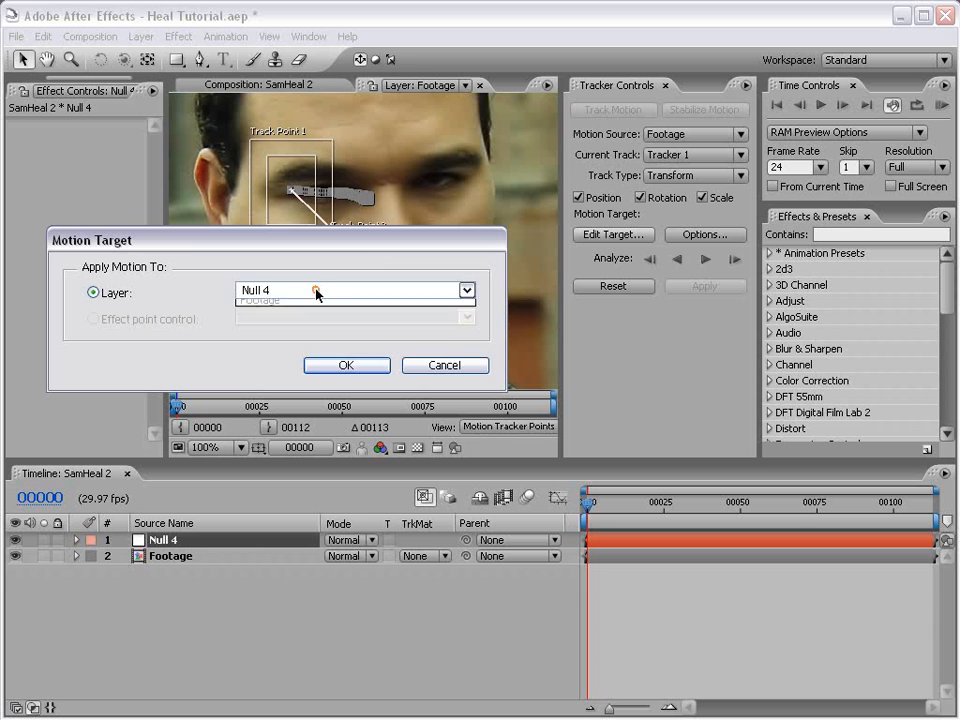
{"action": "left_click", "coordinate": [266, 306]}
{"action": "left_click", "coordinate": [354, 366]}
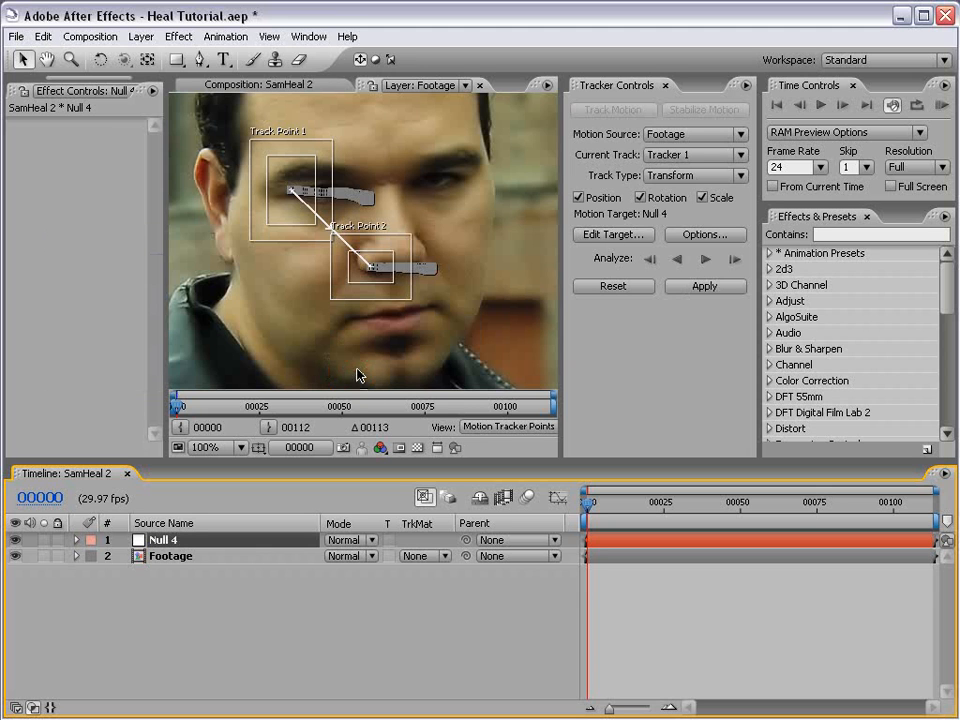
{"action": "left_click", "coordinate": [705, 287]}
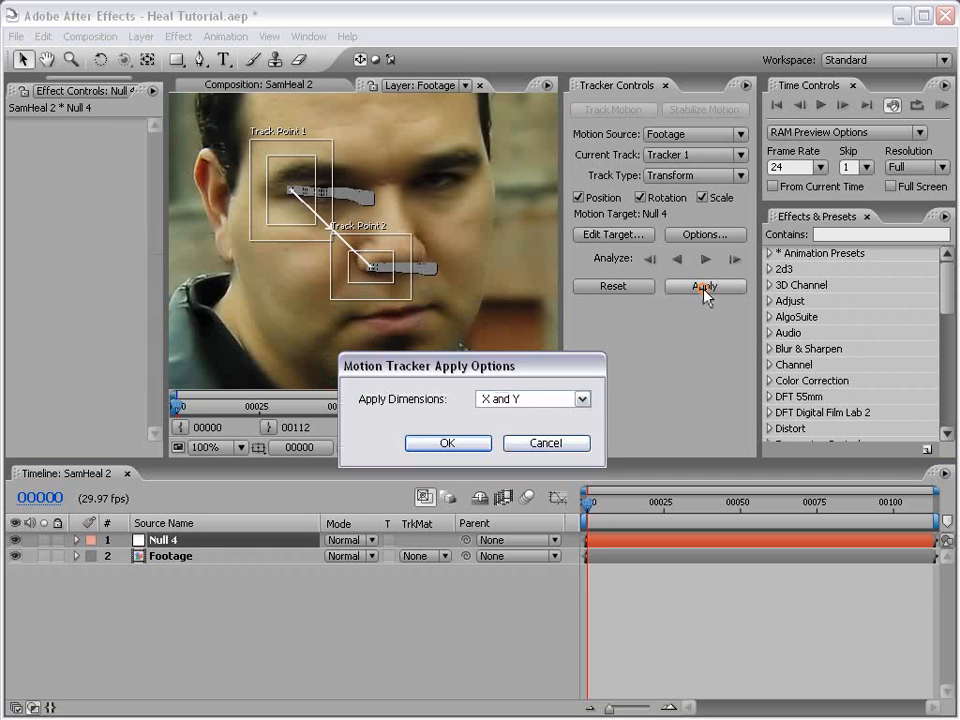
{"action": "left_click", "coordinate": [450, 444]}
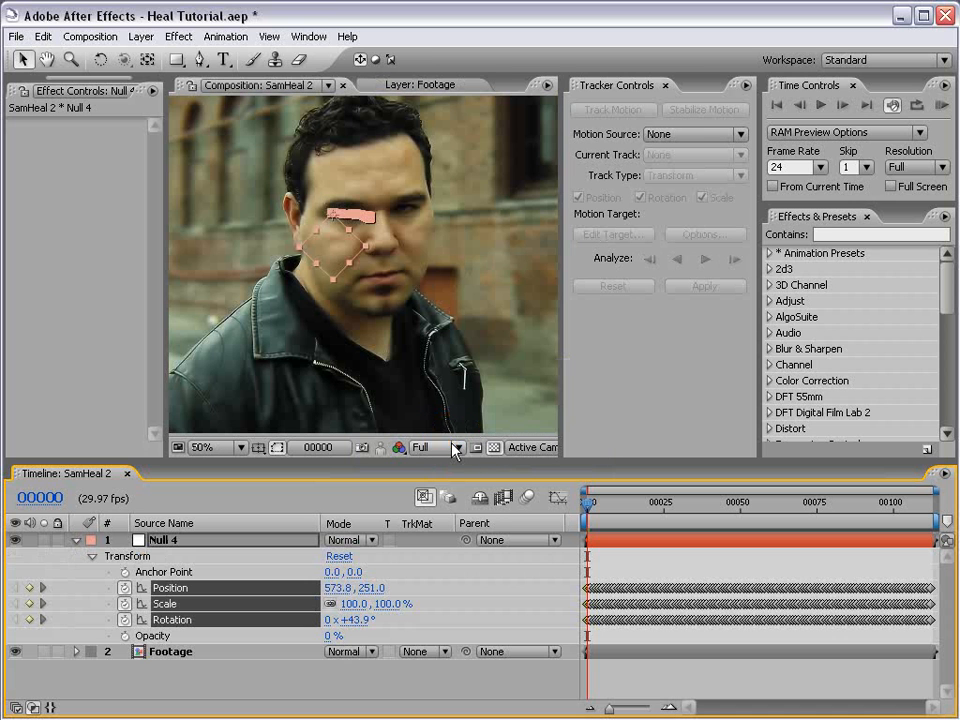
{"action": "scroll", "coordinate": [328, 253], "scroll_direction": "up", "scroll_amount": 2}
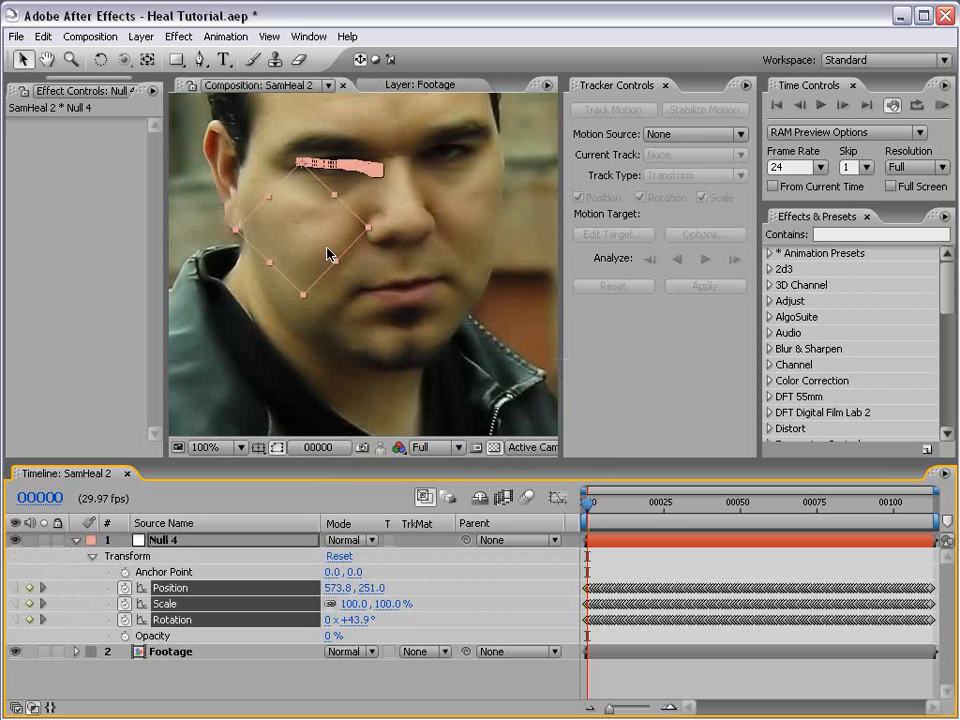
{"action": "scroll", "coordinate": [370, 320], "scroll_direction": "down", "scroll_amount": 2}
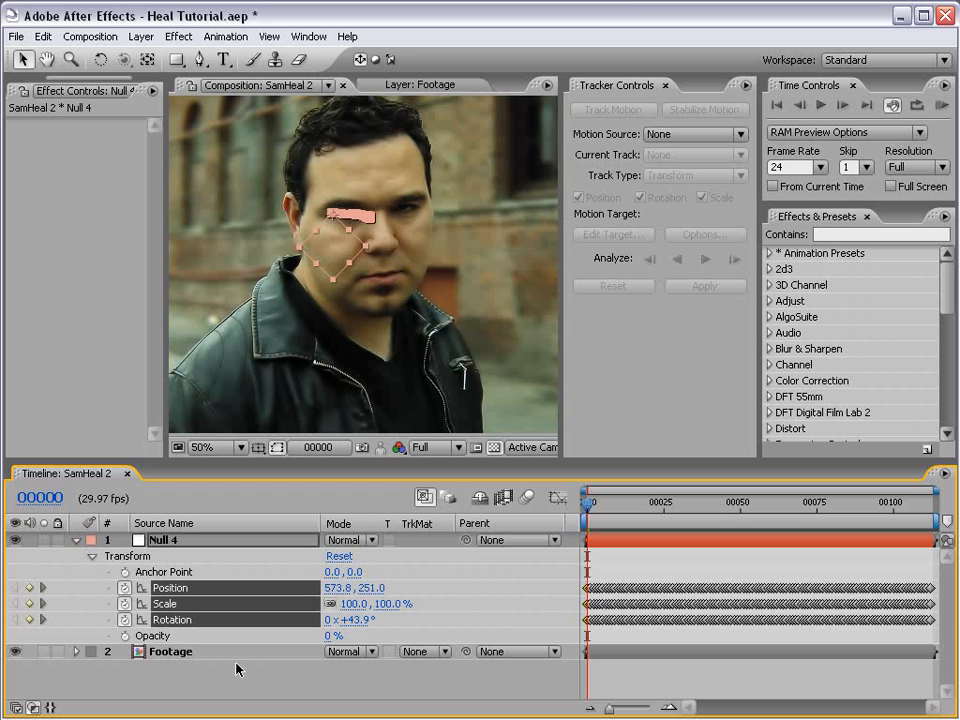
Step: Delete the Remove Grain and Curves effects from SamHeal.mov inside the Footage pre-composition and close that composition
{"action": "left_click", "coordinate": [180, 654]}
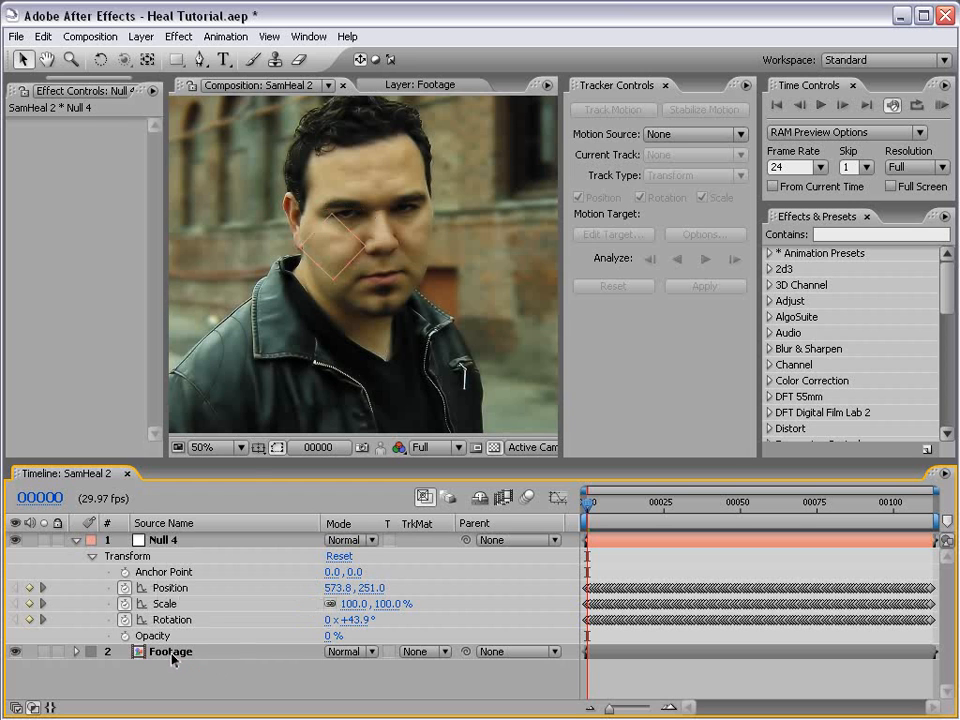
{"action": "double_click", "coordinate": [172, 654]}
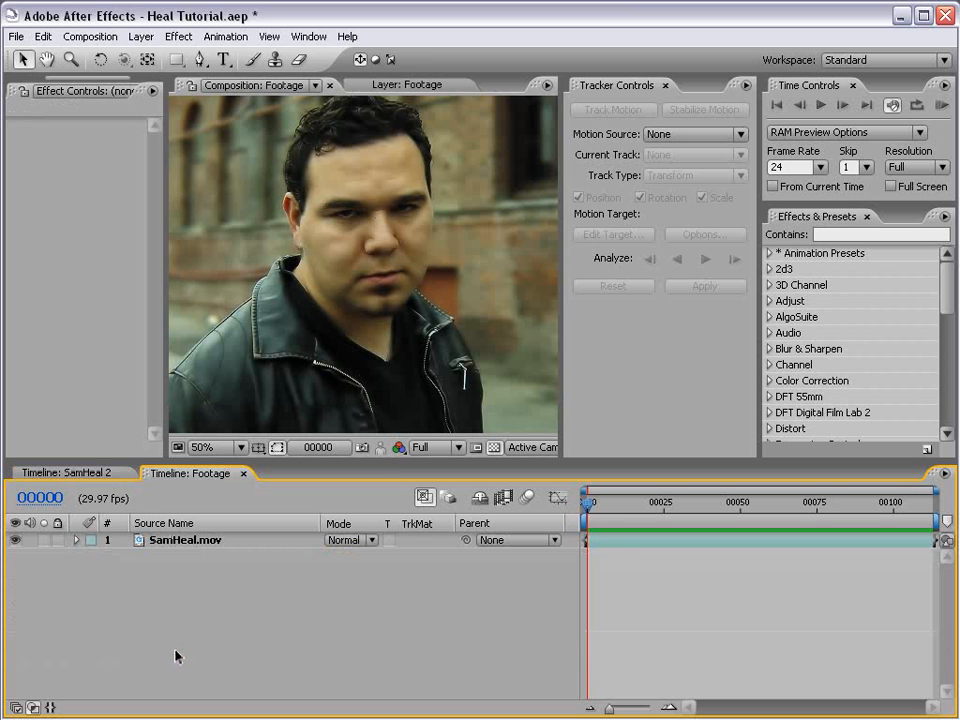
{"action": "left_click", "coordinate": [619, 549]}
{"action": "left_click", "coordinate": [13, 124]}
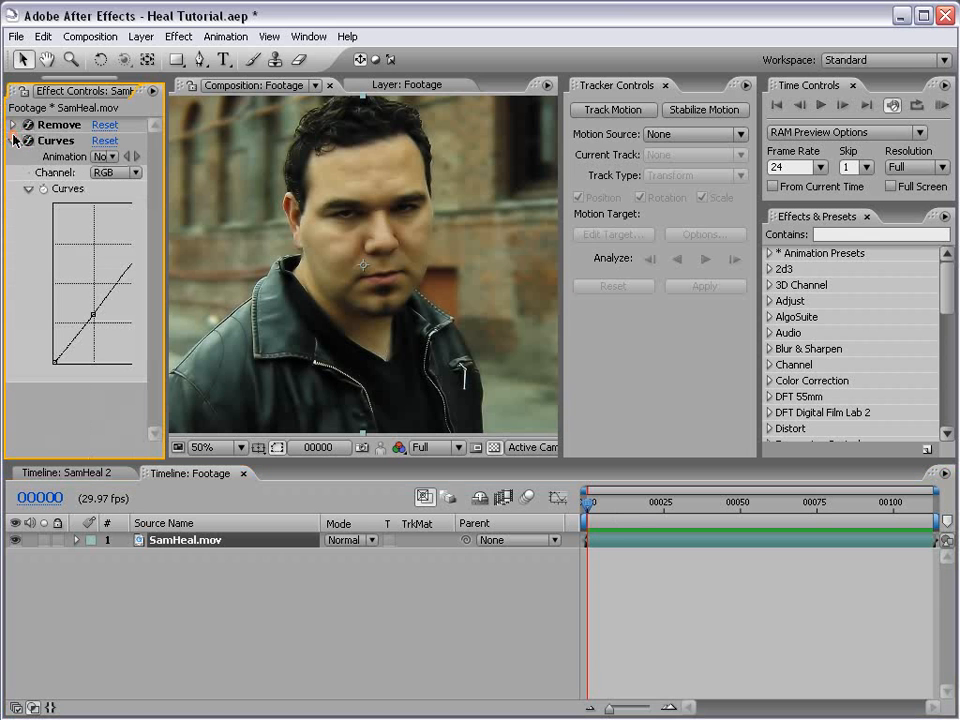
{"action": "left_click", "coordinate": [52, 124]}
{"action": "left_click", "coordinate": [52, 140], "text": "ctrl"}
{"action": "key", "text": "Delete"}
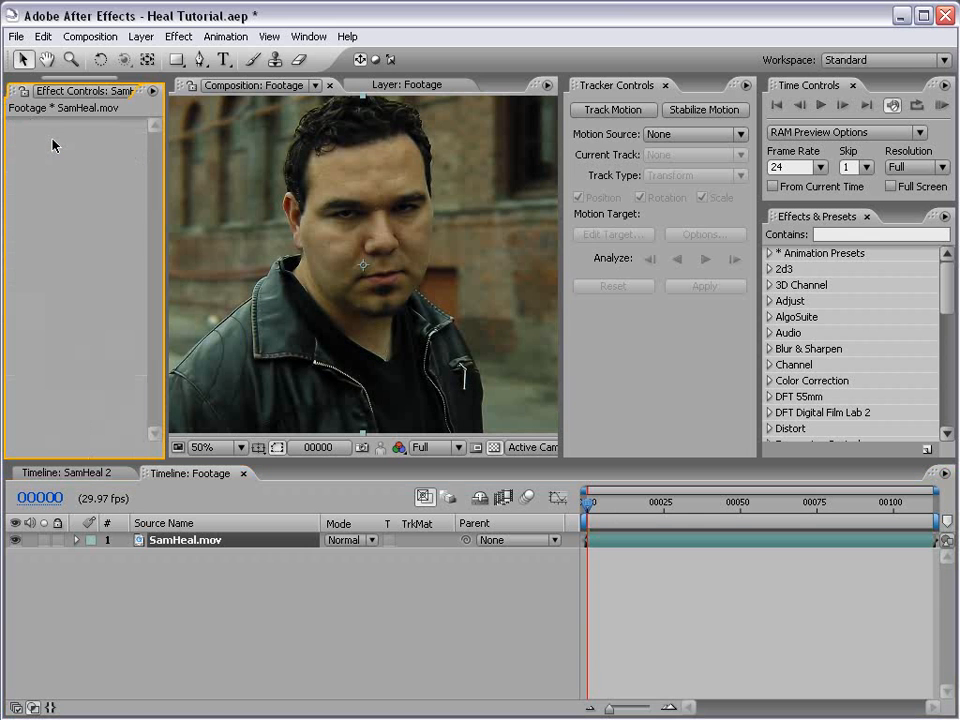
{"action": "left_click", "coordinate": [243, 473]}
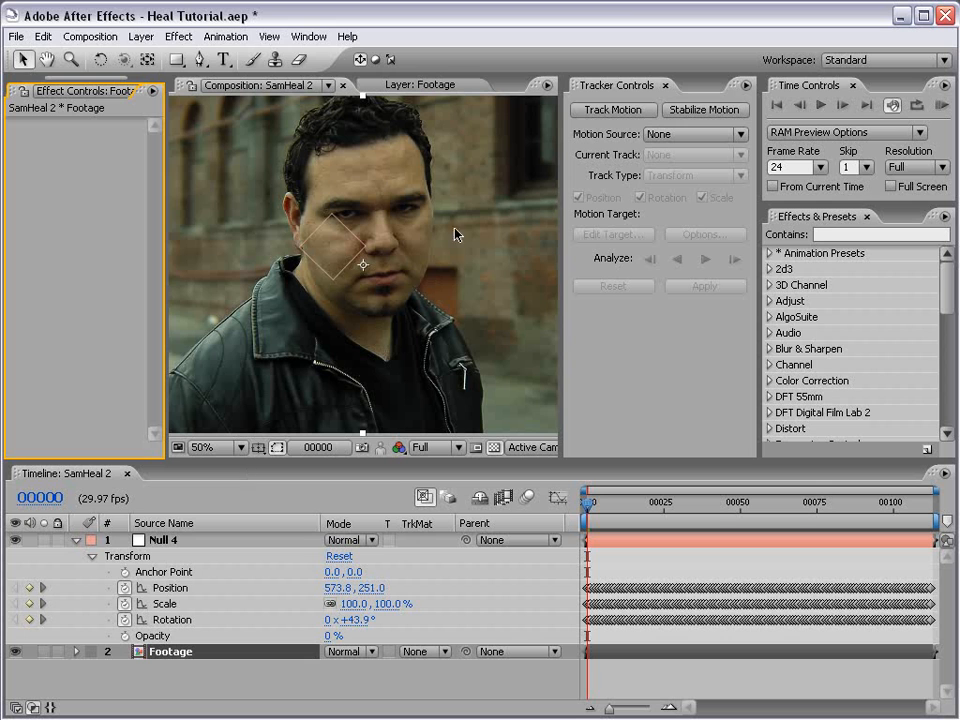
Step: Close the Tracker Controls and narrow the Effect Controls area to give the composition view more room
{"action": "left_click", "coordinate": [665, 85]}
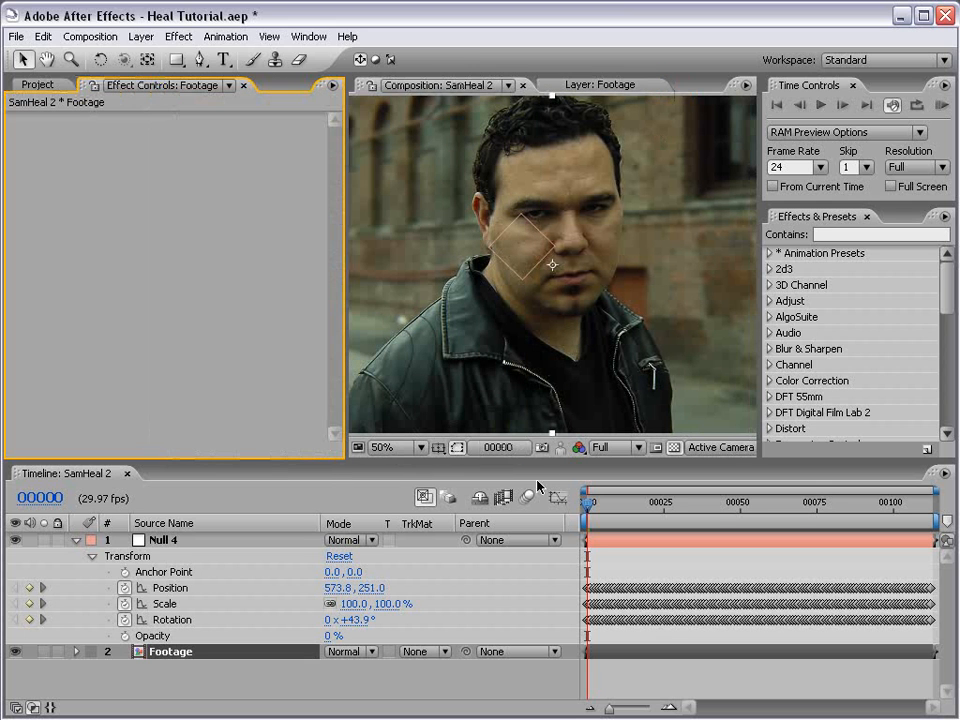
{"action": "left_click_drag", "start_coordinate": [342, 398], "coordinate": [218, 392]}
{"action": "left_click_drag", "start_coordinate": [588, 502], "coordinate": [547, 520]}
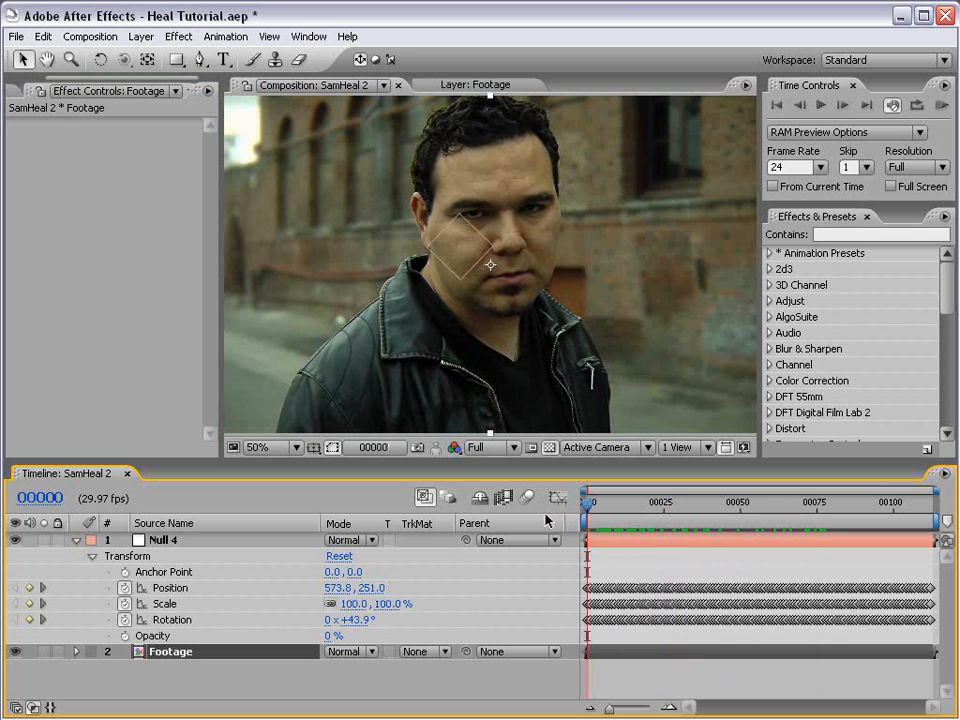
{"action": "key", "text": "grave"}
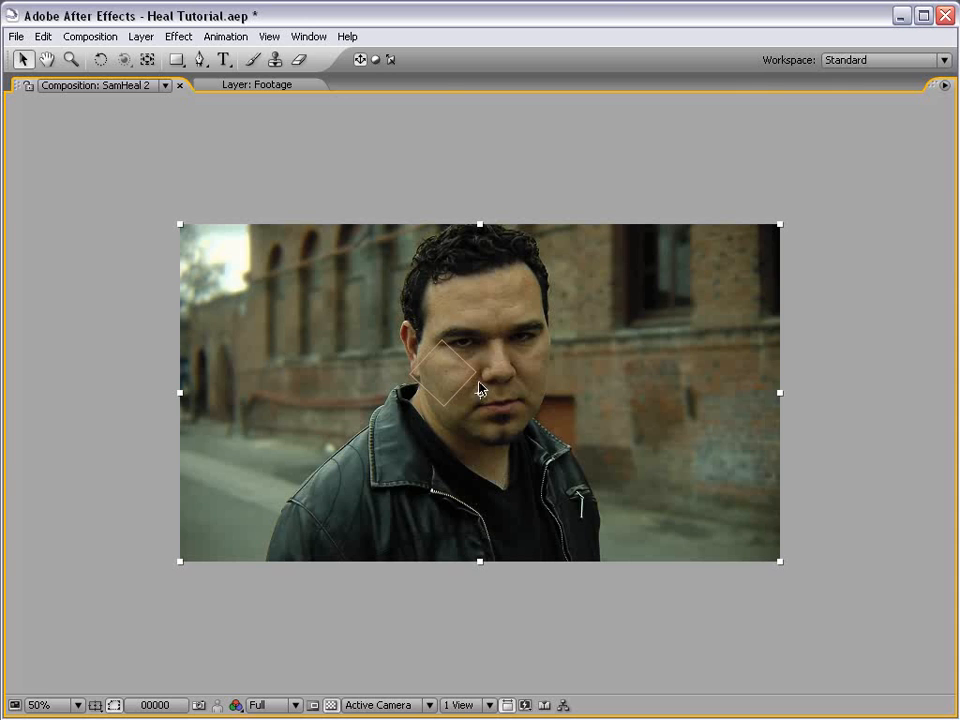
{"action": "key", "text": "grave"}
{"action": "key", "text": "period"}
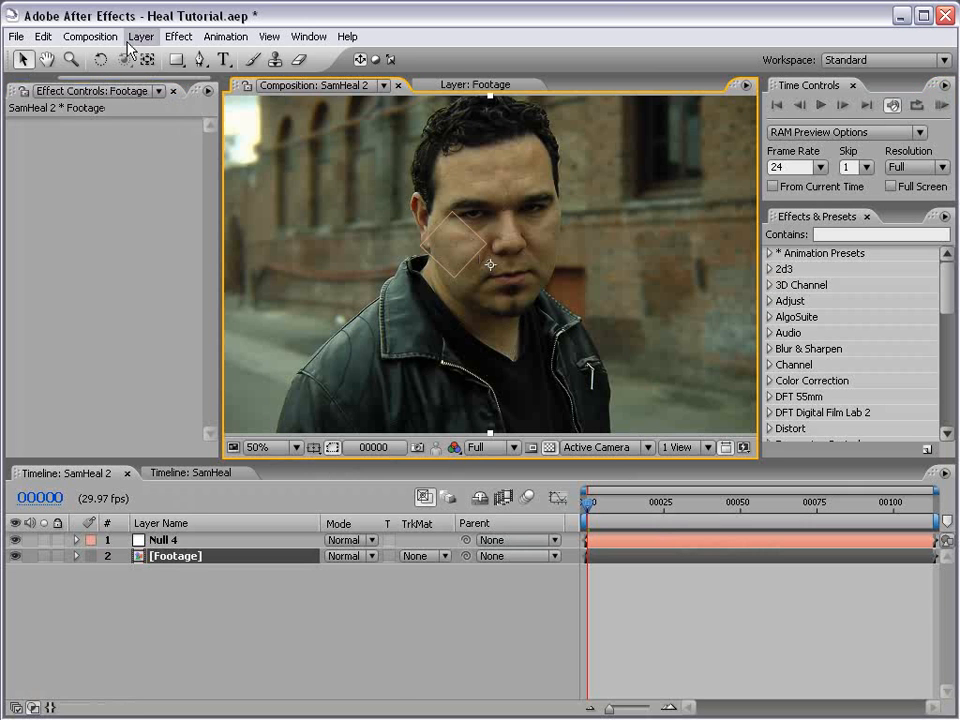
Step: Apply Remove Grain to the Footage layer with a 329 by 290 preview region centred over the face at 640, 318
{"action": "left_click", "coordinate": [177, 40]}
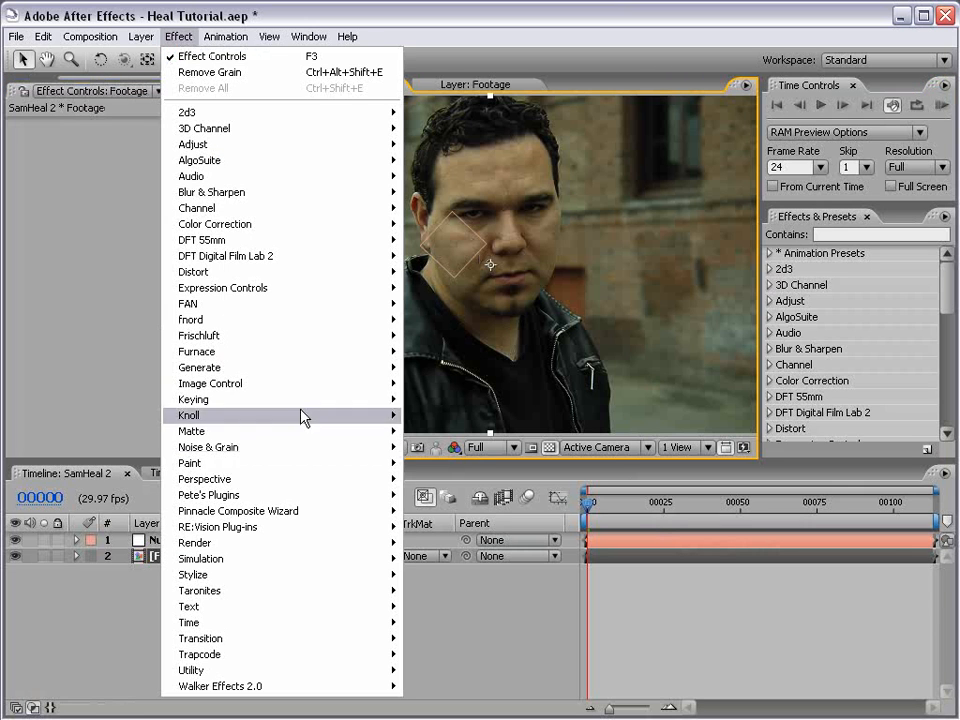
{"action": "mouse_move", "coordinate": [229, 450]}
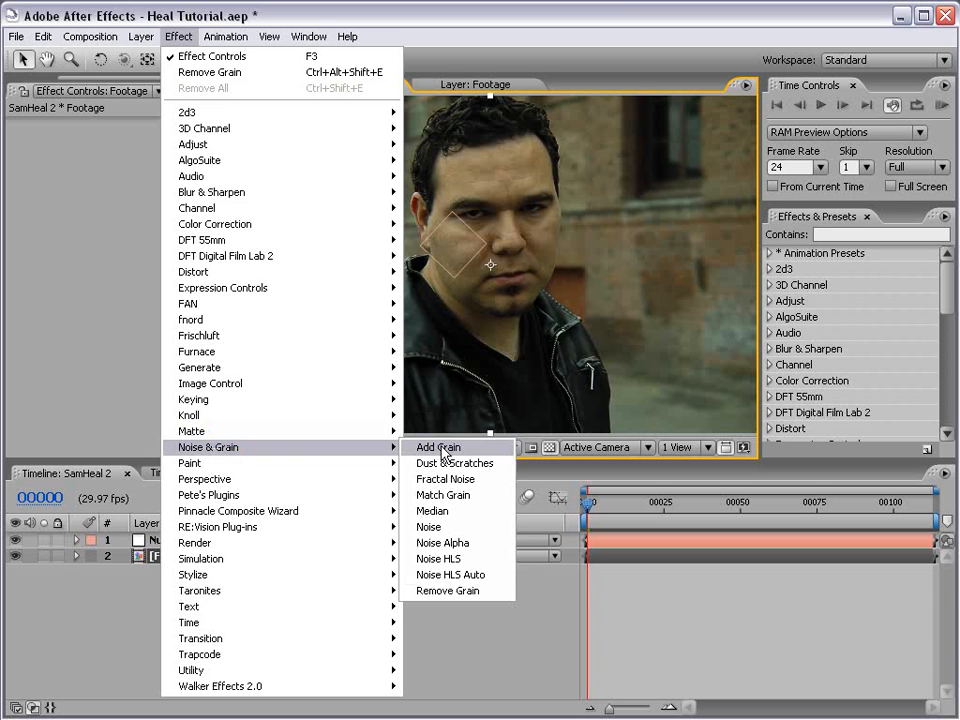
{"action": "left_click", "coordinate": [484, 592]}
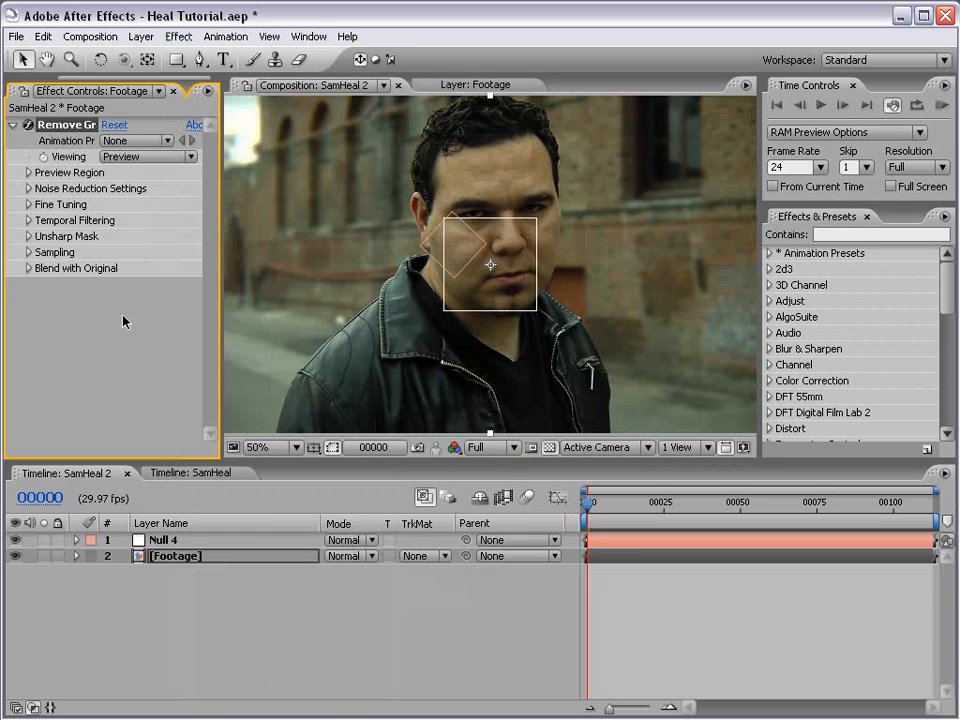
{"action": "left_click", "coordinate": [28, 172]}
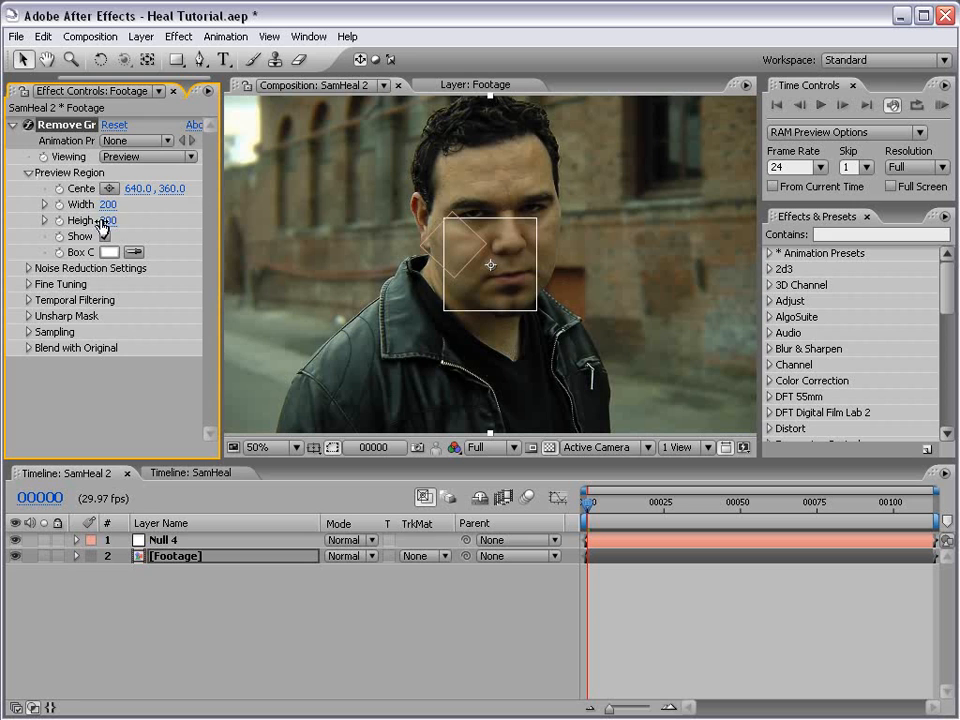
{"action": "left_click_drag", "start_coordinate": [106, 204], "coordinate": [192, 216]}
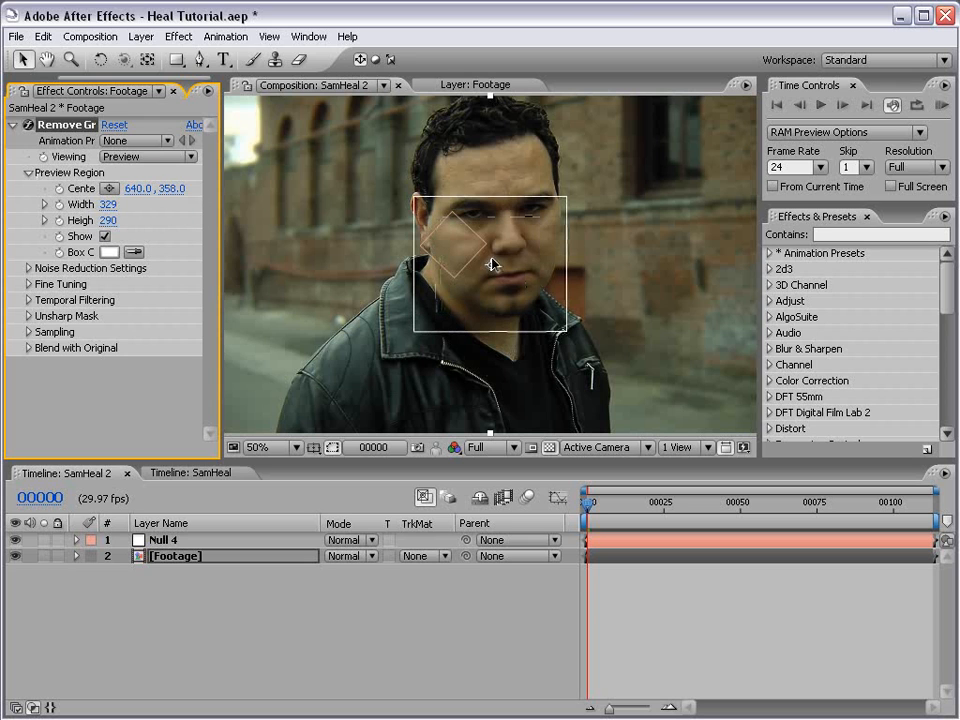
{"action": "left_click_drag", "start_coordinate": [492, 268], "coordinate": [492, 247]}
Step: Check the grain removal preview on the face in an enlarged view and delete the Remove Grain effect from Footage
{"action": "key", "text": "grave"}
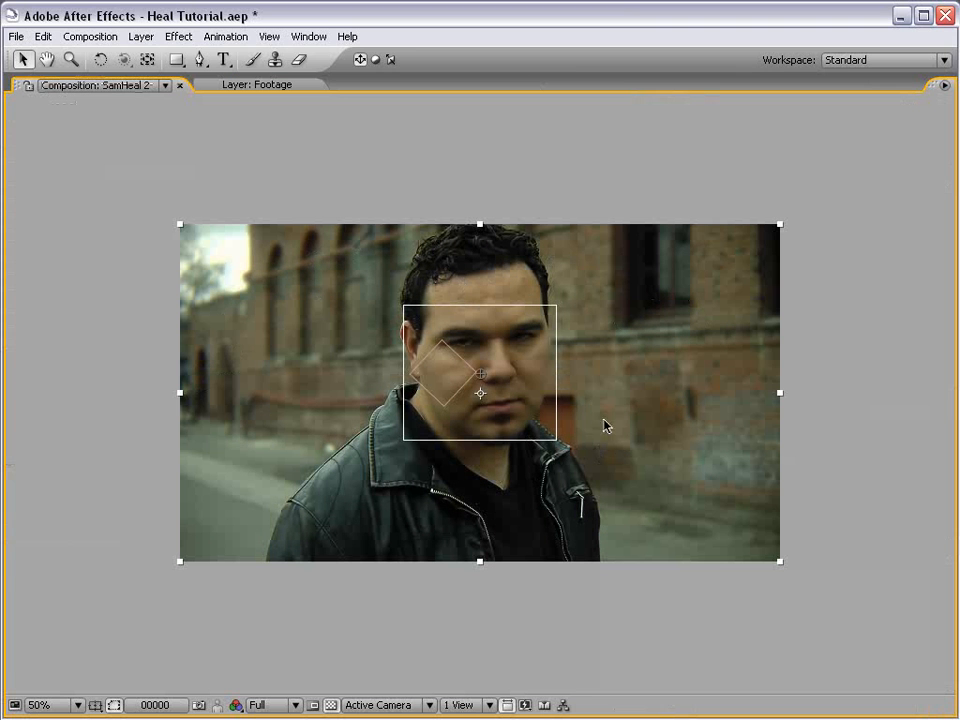
{"action": "key", "text": "period"}
{"action": "key", "text": "comma"}
{"action": "key", "text": "grave"}
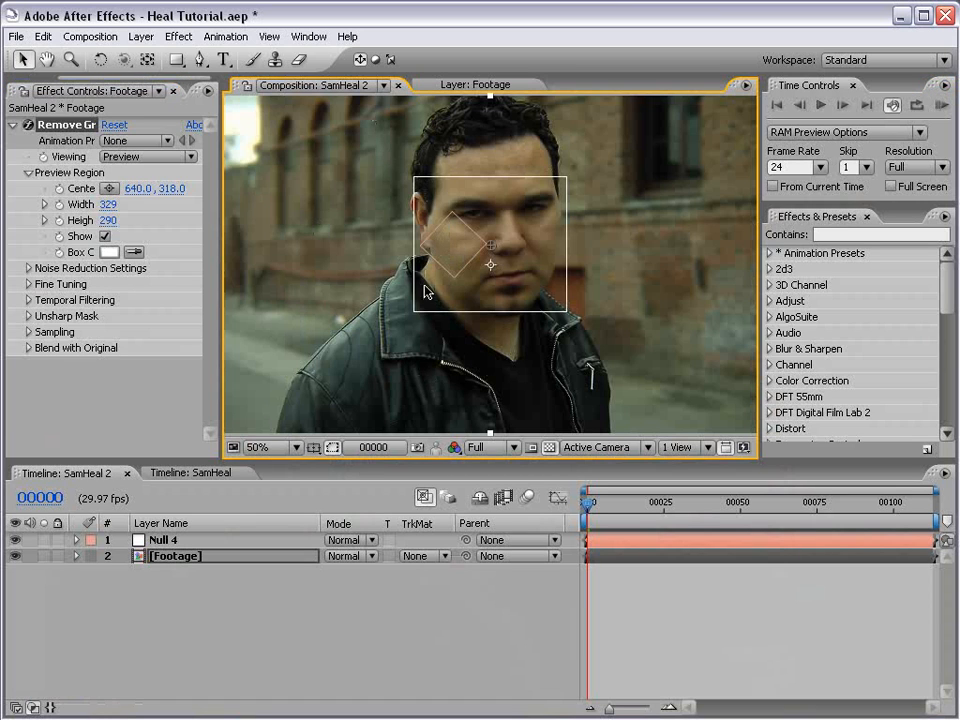
{"action": "key", "text": "comma"}
{"action": "left_click", "coordinate": [52, 127]}
{"action": "key", "text": "Delete"}
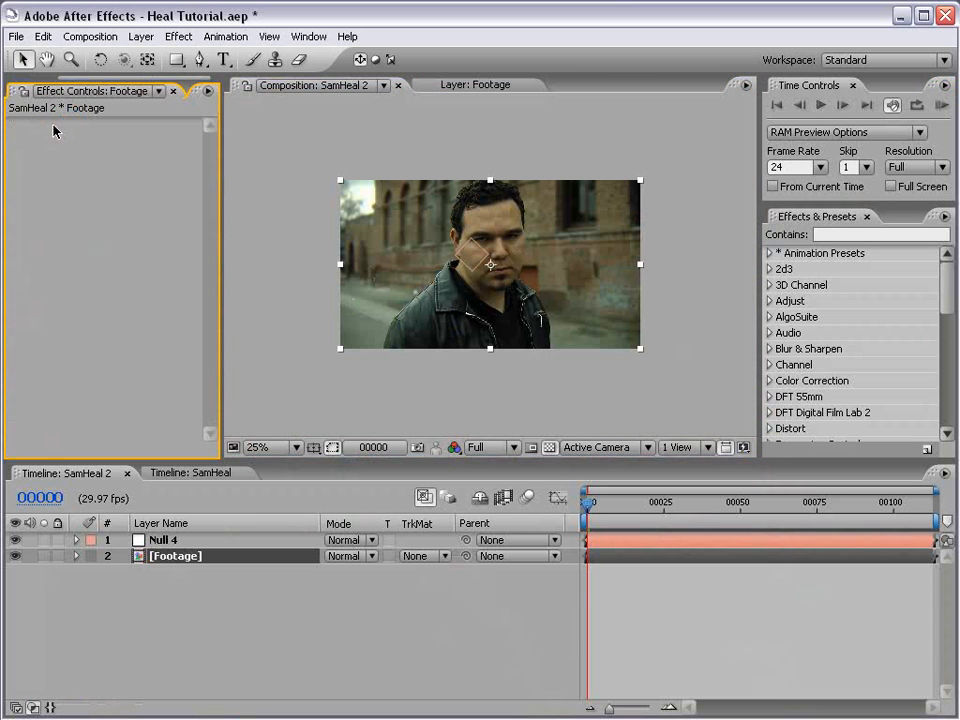
{"action": "key", "text": "period"}
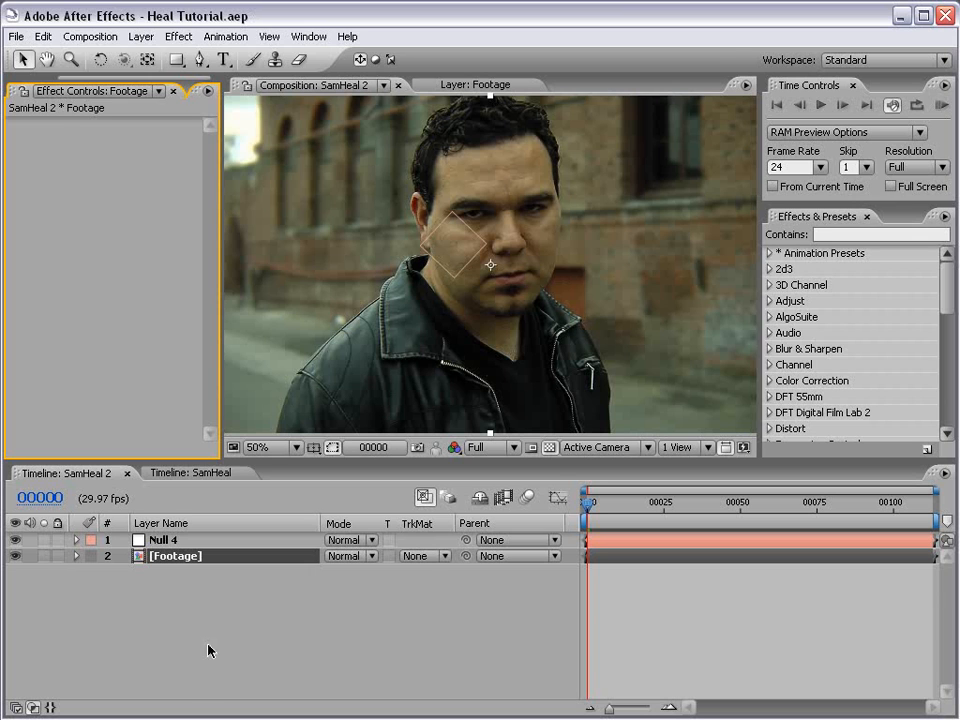
Step: Hide the Null 4 layer and select the Evolution Textures folder among the project items
{"action": "left_click", "coordinate": [178, 574]}
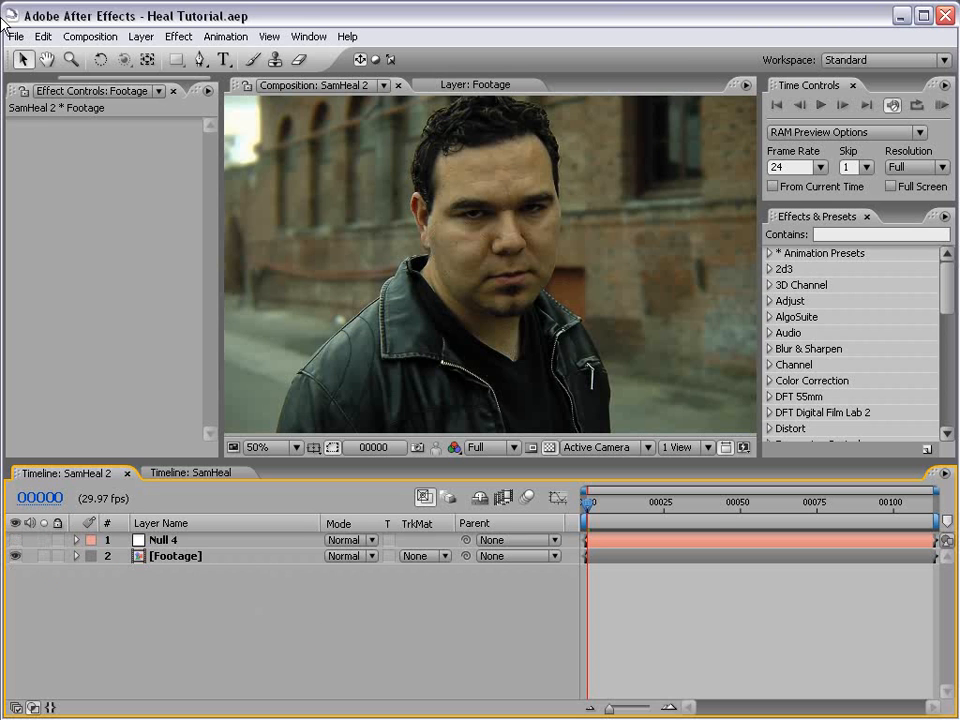
{"action": "left_click_drag", "start_coordinate": [129, 78], "coordinate": [28, 78]}
{"action": "left_click", "coordinate": [25, 87]}
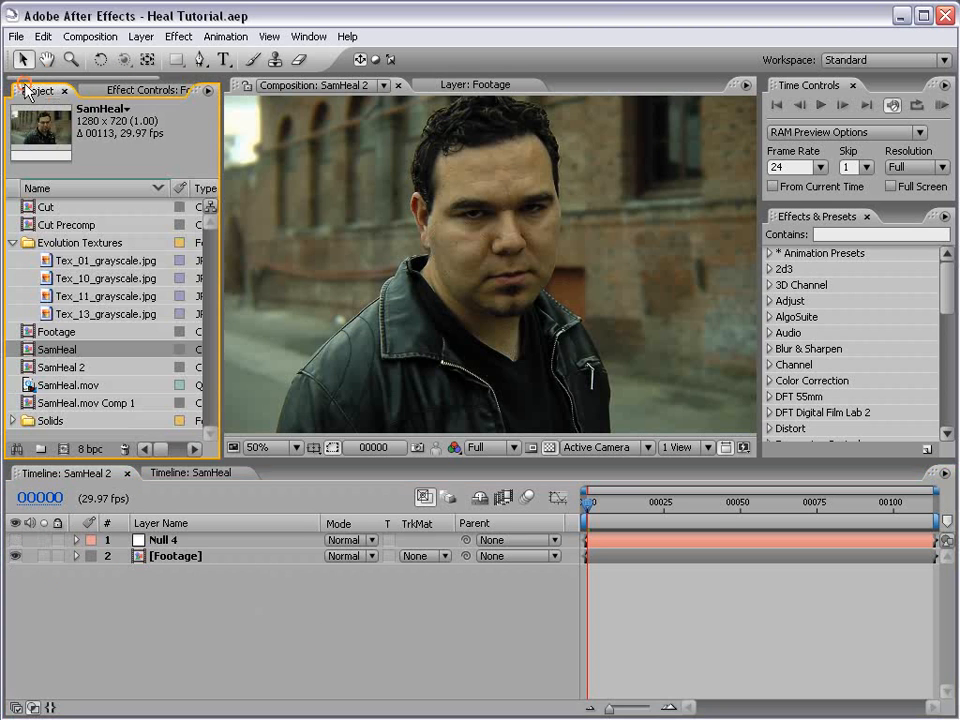
{"action": "left_click", "coordinate": [85, 244]}
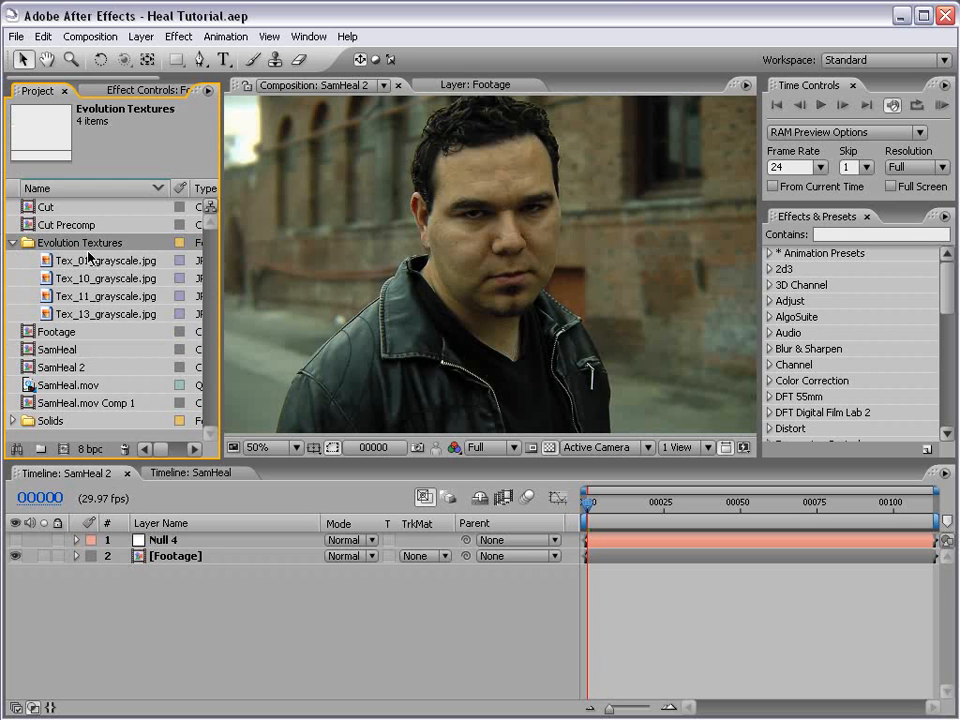
Step: Add Tex_10_grayscale.jpg as the uppermost layer of SamHeal 2, scale it to 43% and set its blending mode to Overlay
{"action": "left_click", "coordinate": [74, 282]}
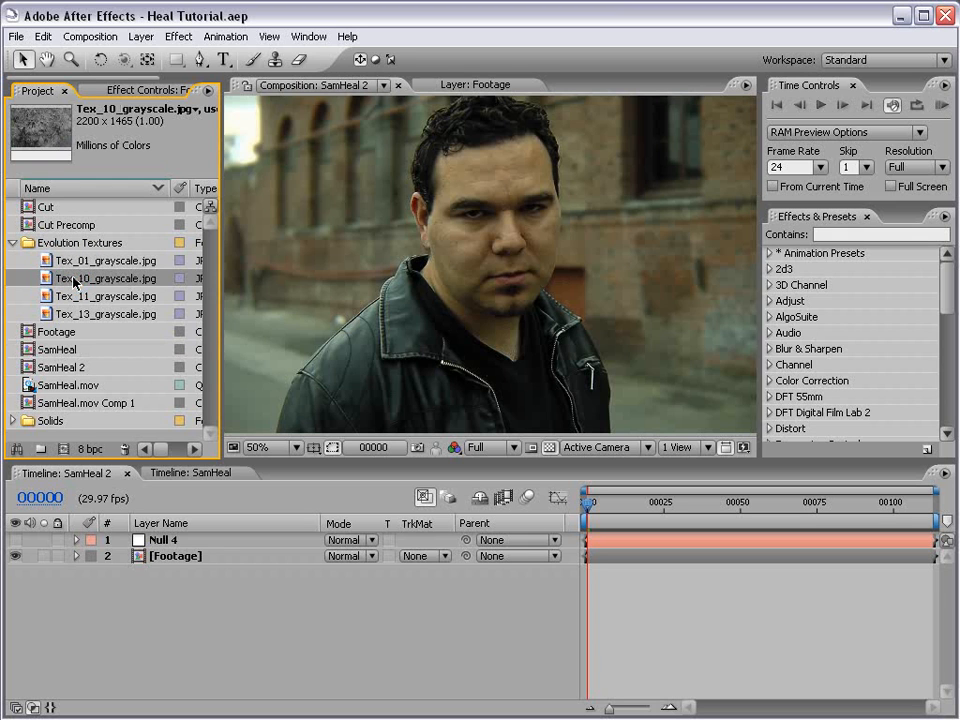
{"action": "left_click_drag", "start_coordinate": [47, 283], "coordinate": [507, 249]}
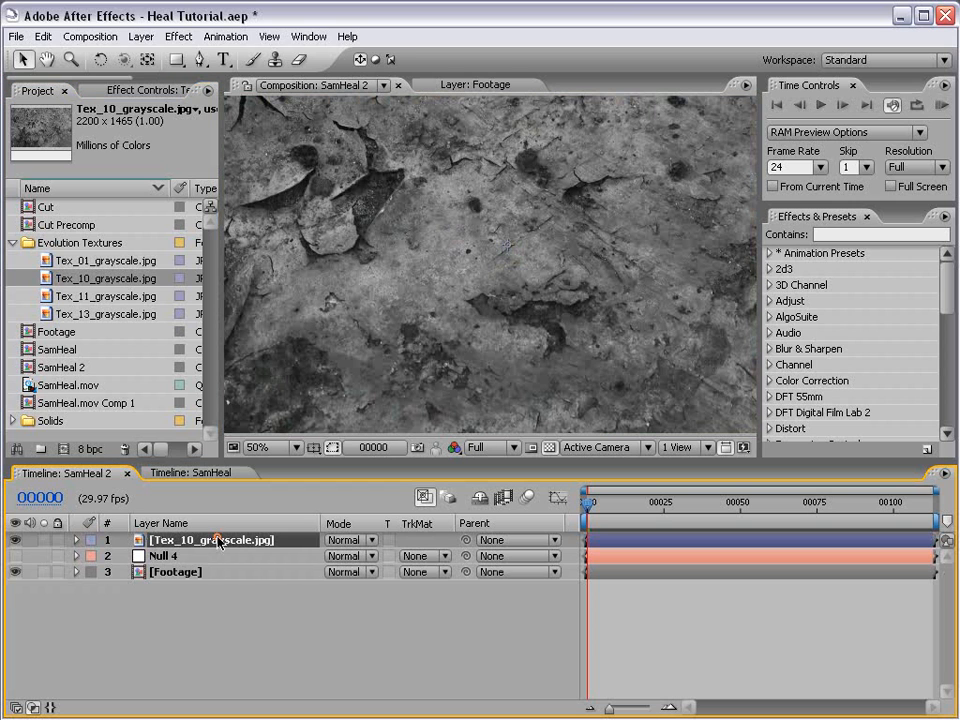
{"action": "key", "text": "s"}
{"action": "left_click_drag", "start_coordinate": [399, 556], "coordinate": [343, 556]}
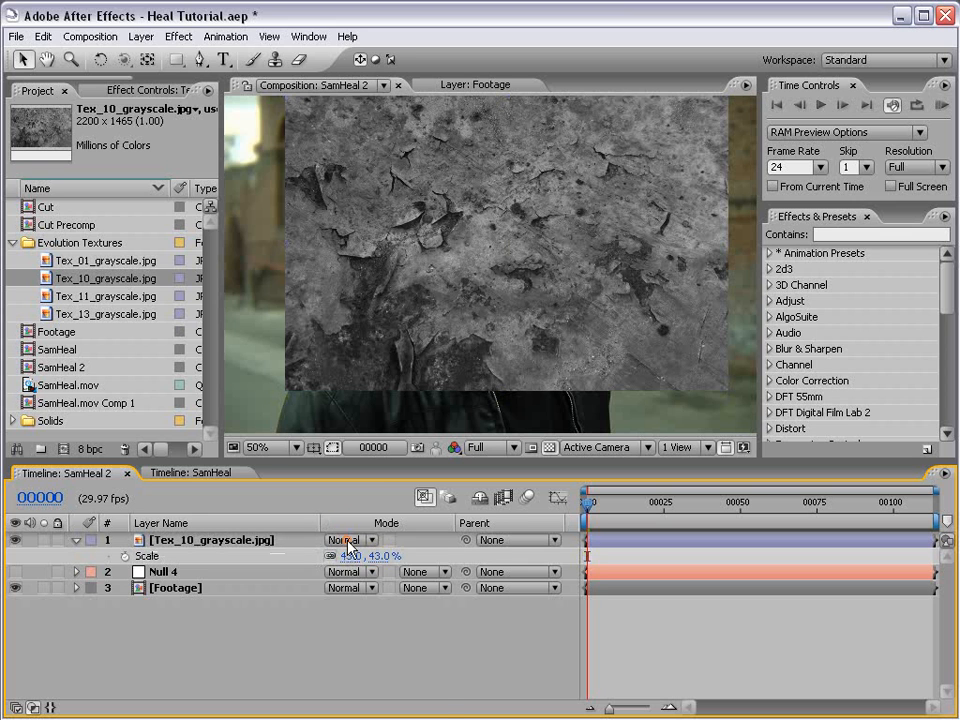
{"action": "left_click", "coordinate": [343, 540]}
{"action": "left_click", "coordinate": [340, 716]}
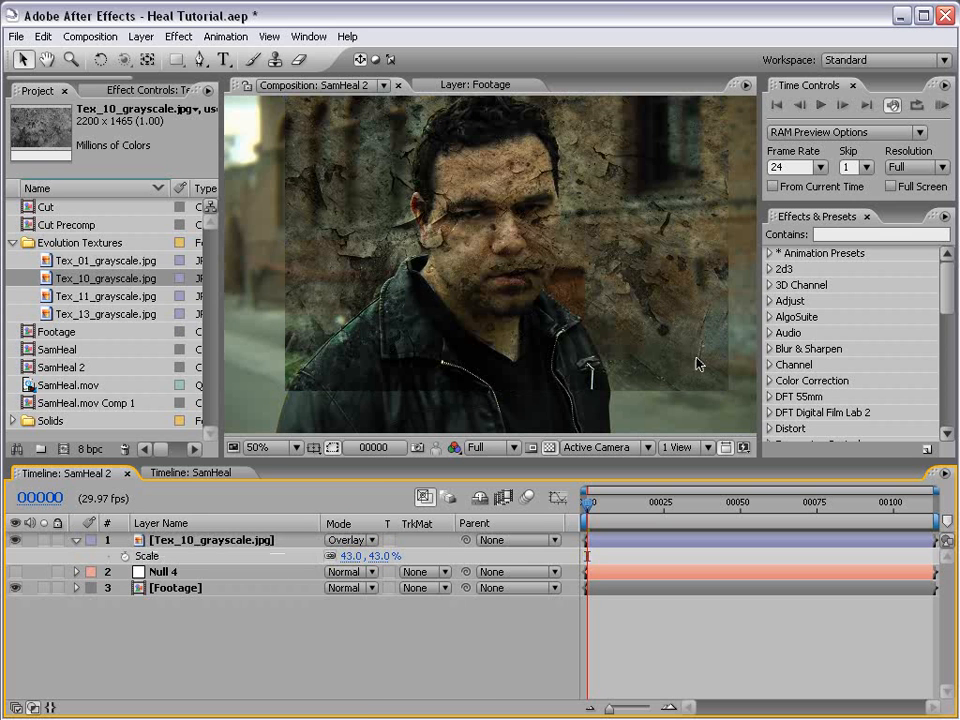
Step: Shrink the texture layer to about 26.6% and position it over the lower face so its cracks fall on the cheek
{"action": "left_click_drag", "start_coordinate": [625, 321], "coordinate": [604, 344]}
{"action": "left_click_drag", "start_coordinate": [700, 408], "coordinate": [491, 274]}
{"action": "scroll", "coordinate": [491, 274], "scroll_direction": "up", "scroll_amount": 2}
{"action": "left_click_drag", "start_coordinate": [372, 277], "coordinate": [449, 347]}
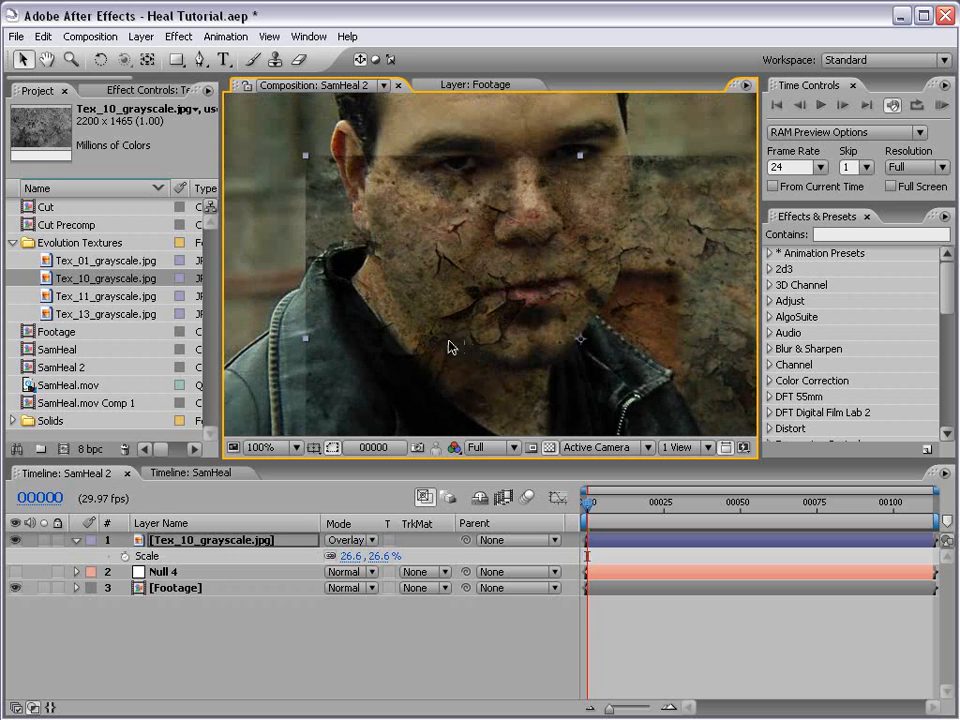
{"action": "left_click_drag", "start_coordinate": [522, 310], "coordinate": [538, 261]}
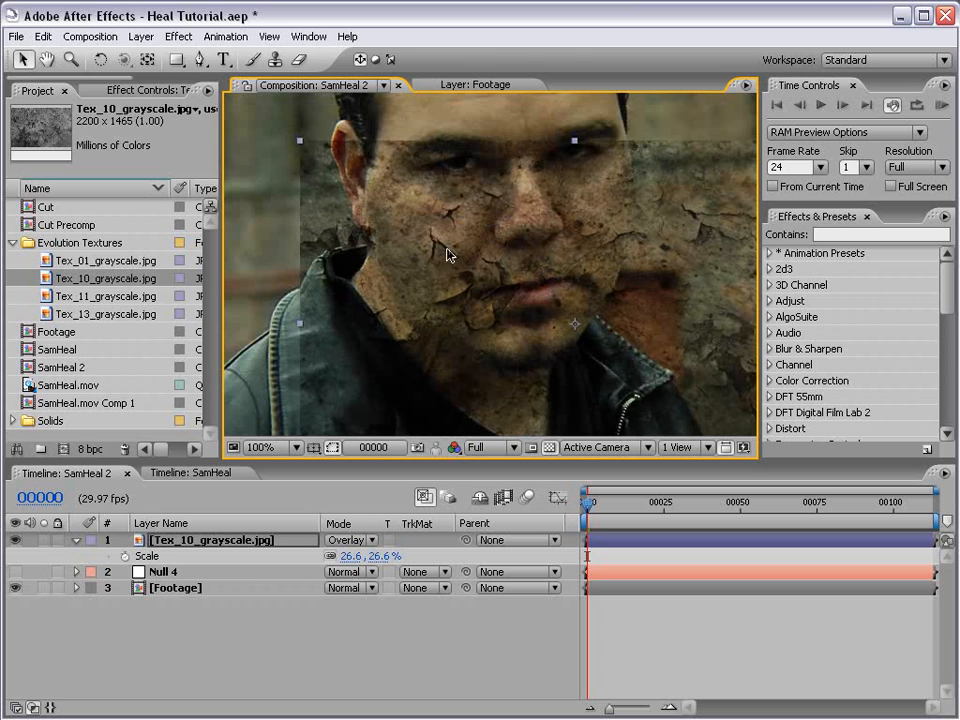
Step: Rotate the texture layer to tilt its cracks across the cheek, enlarge it to about 29.8% and fine-tune its position
{"action": "key", "text": "w"}
{"action": "left_click_drag", "start_coordinate": [448, 256], "coordinate": [621, 257]}
{"action": "key", "text": "v"}
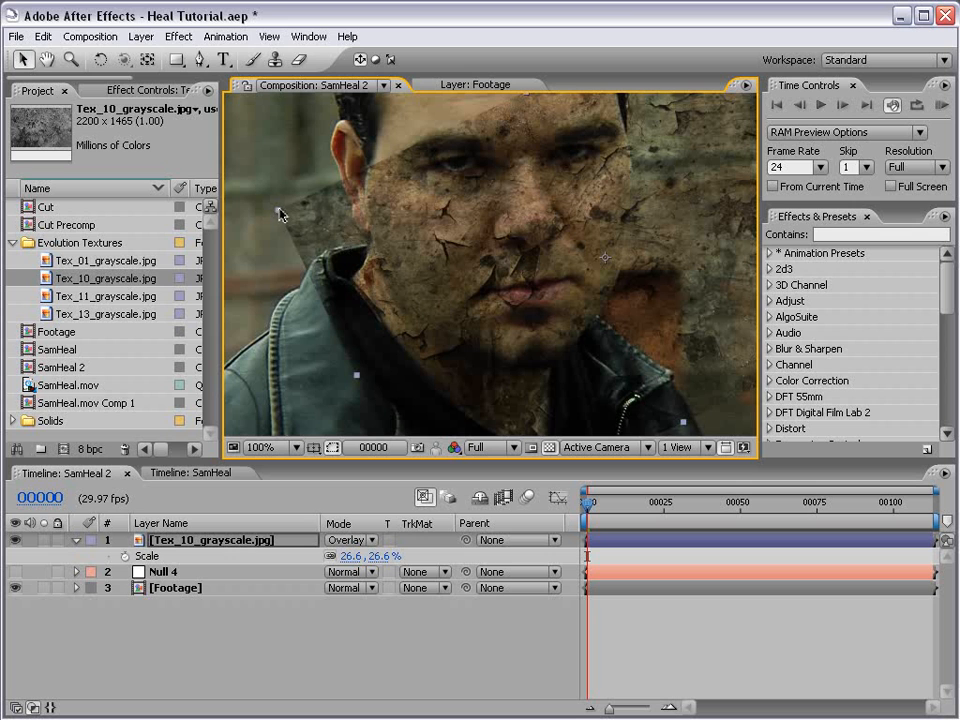
{"action": "left_click_drag", "start_coordinate": [278, 211], "coordinate": [239, 204]}
{"action": "left_click_drag", "start_coordinate": [452, 259], "coordinate": [472, 261]}
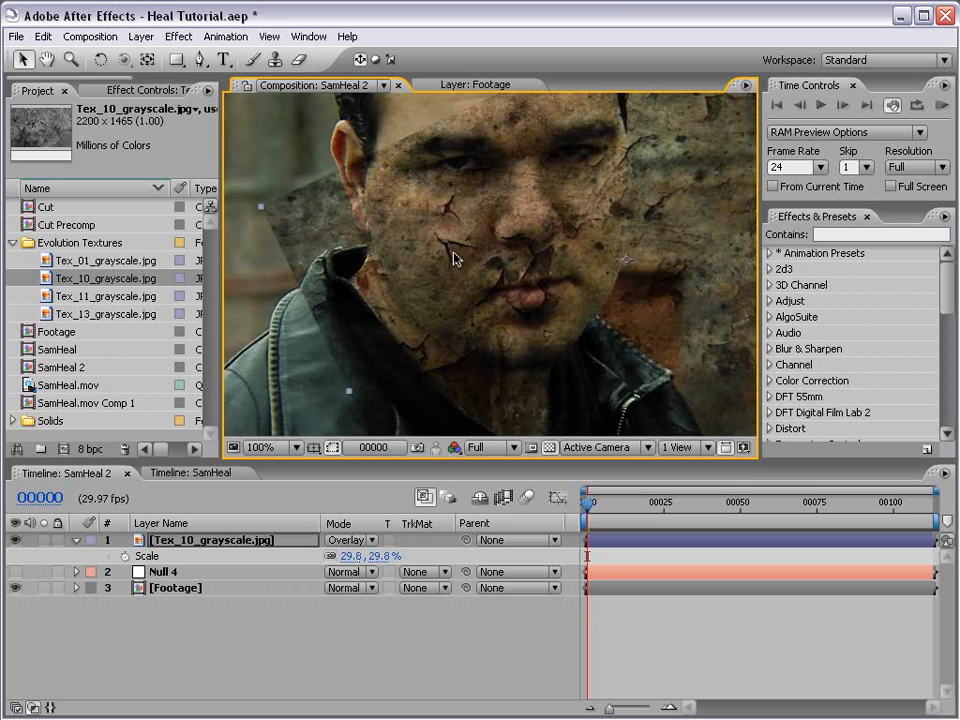
{"action": "left_click_drag", "start_coordinate": [467, 263], "coordinate": [470, 265]}
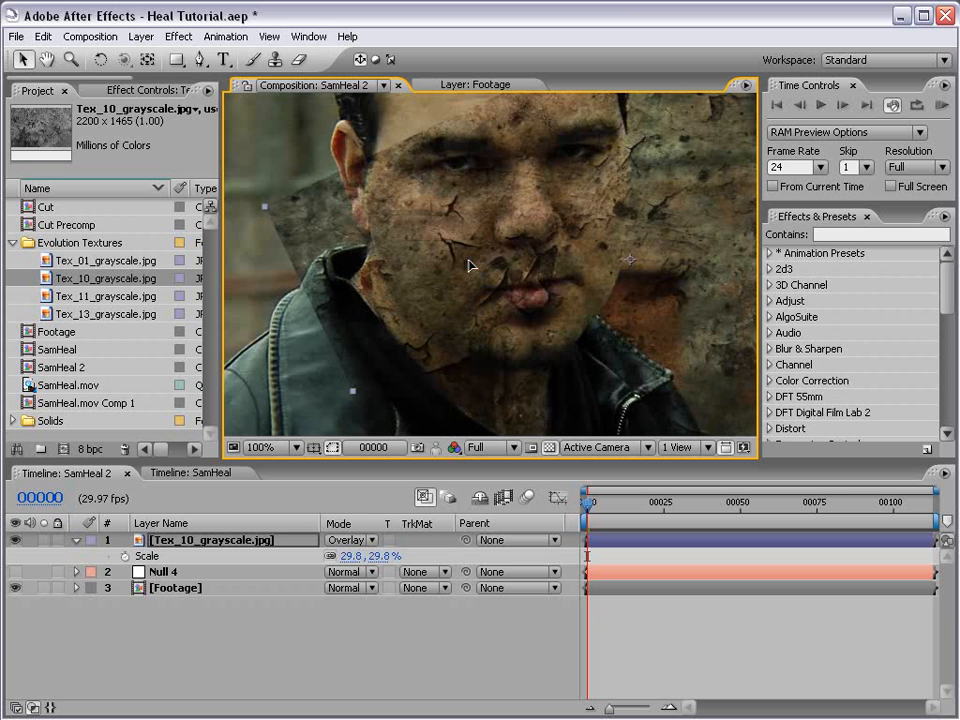
Step: Set the texture layer's blending mode to Normal and apply the Curves effect to it
{"action": "left_click", "coordinate": [350, 540]}
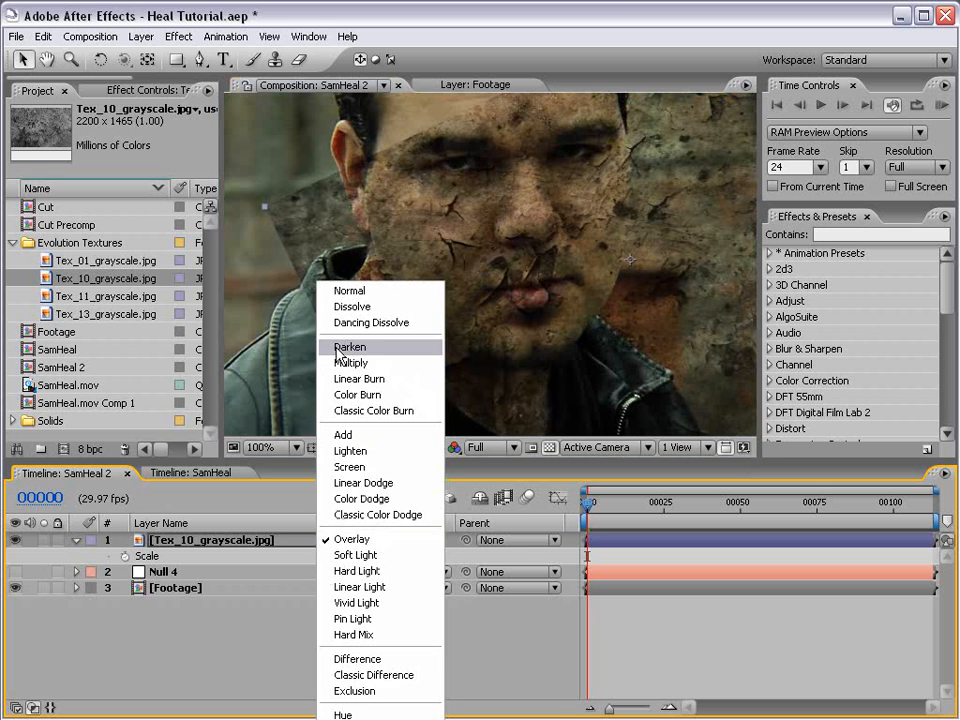
{"action": "left_click", "coordinate": [343, 290]}
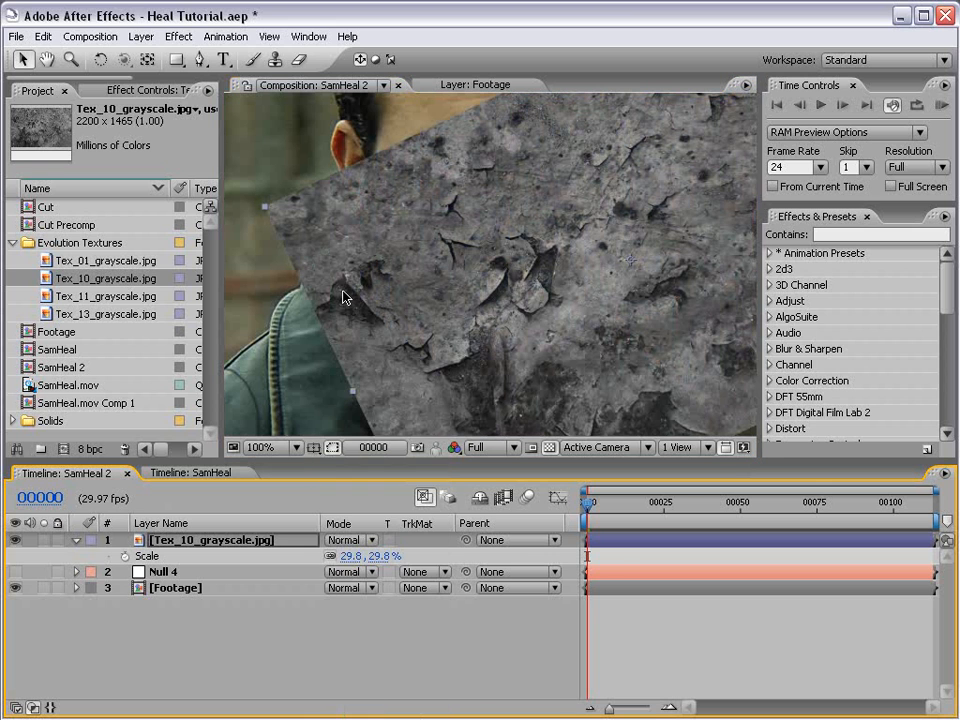
{"action": "left_click", "coordinate": [178, 36]}
{"action": "mouse_move", "coordinate": [250, 225]}
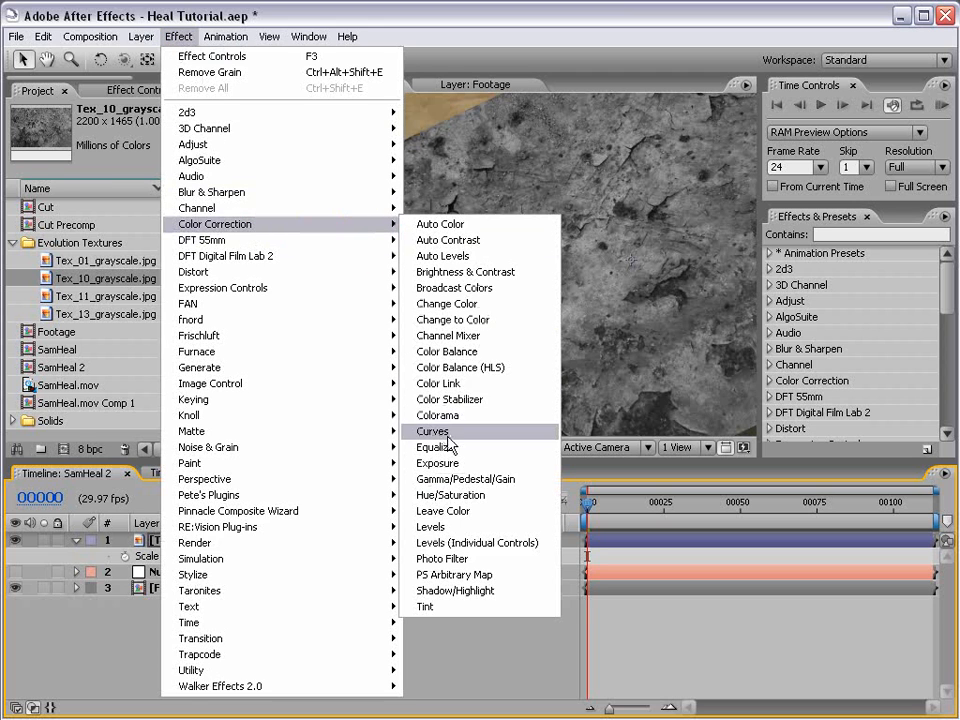
{"action": "left_click", "coordinate": [432, 431]}
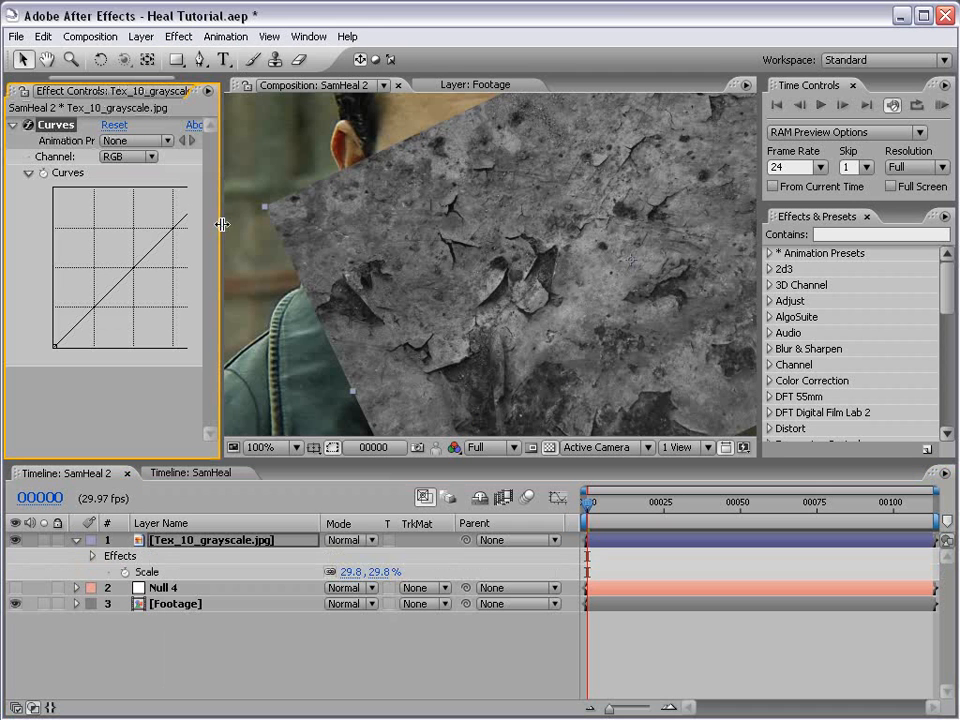
Step: Shape the RGB curve into a steep S to turn the texture into high-contrast dark cracks on white
{"action": "left_click_drag", "start_coordinate": [221, 224], "coordinate": [259, 224]}
{"action": "left_click_drag", "start_coordinate": [182, 219], "coordinate": [104, 192]}
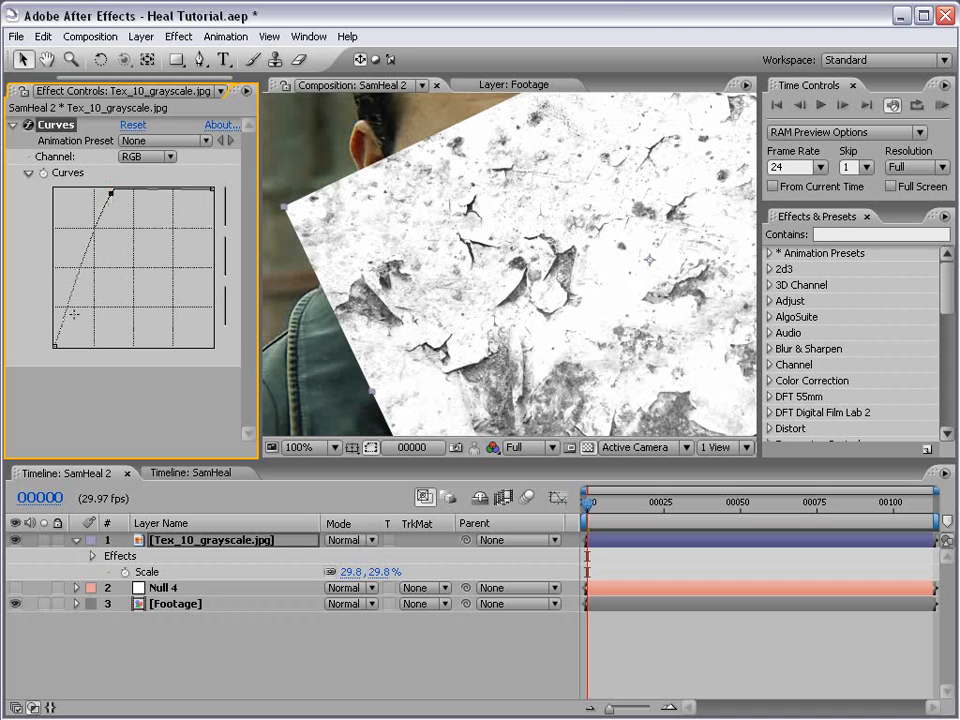
{"action": "left_click_drag", "start_coordinate": [72, 294], "coordinate": [80, 314]}
{"action": "left_click_drag", "start_coordinate": [110, 194], "coordinate": [108, 193]}
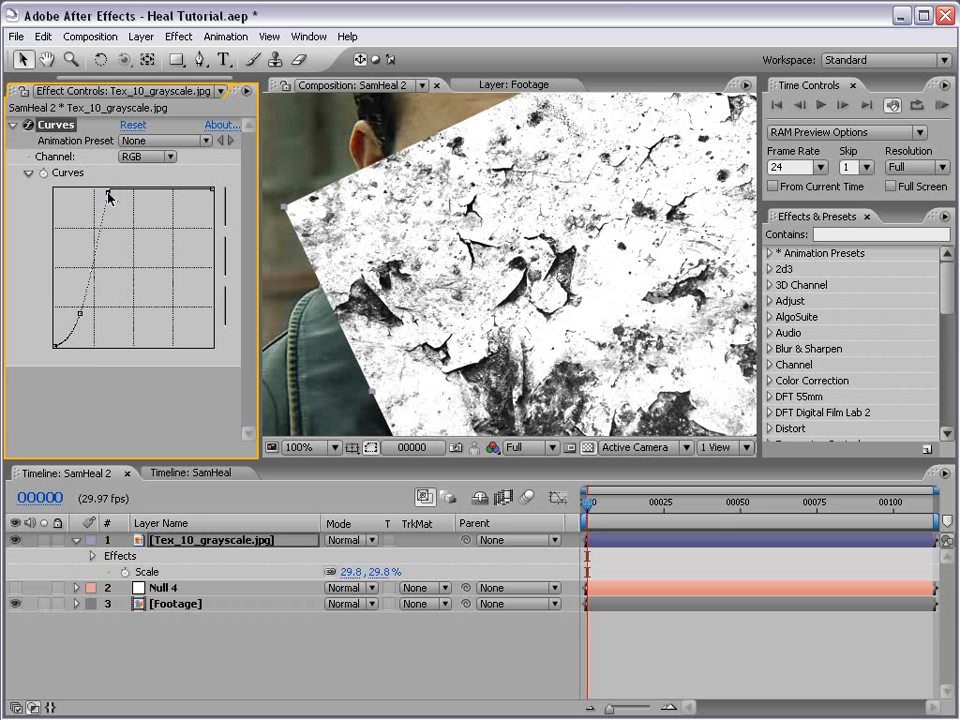
{"action": "left_click", "coordinate": [590, 618]}
{"action": "scroll", "coordinate": [492, 312], "scroll_direction": "down", "scroll_amount": 1}
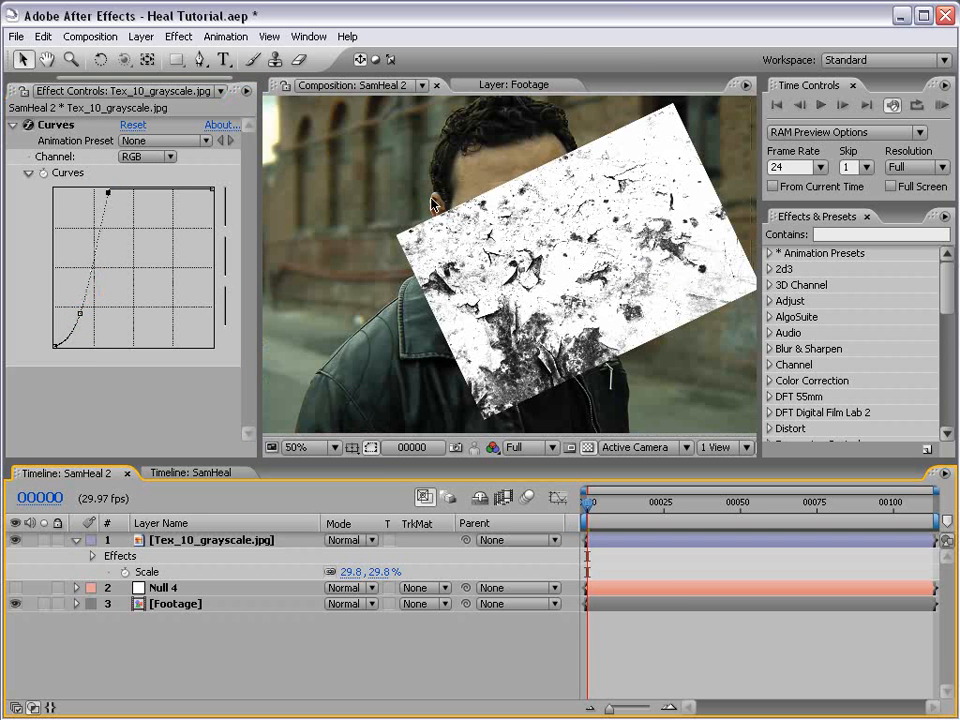
Step: Pre-compose the Tex_10_grayscale.jpg layer as Cut Map, moving all attributes into the new composition
{"action": "left_click", "coordinate": [212, 541]}
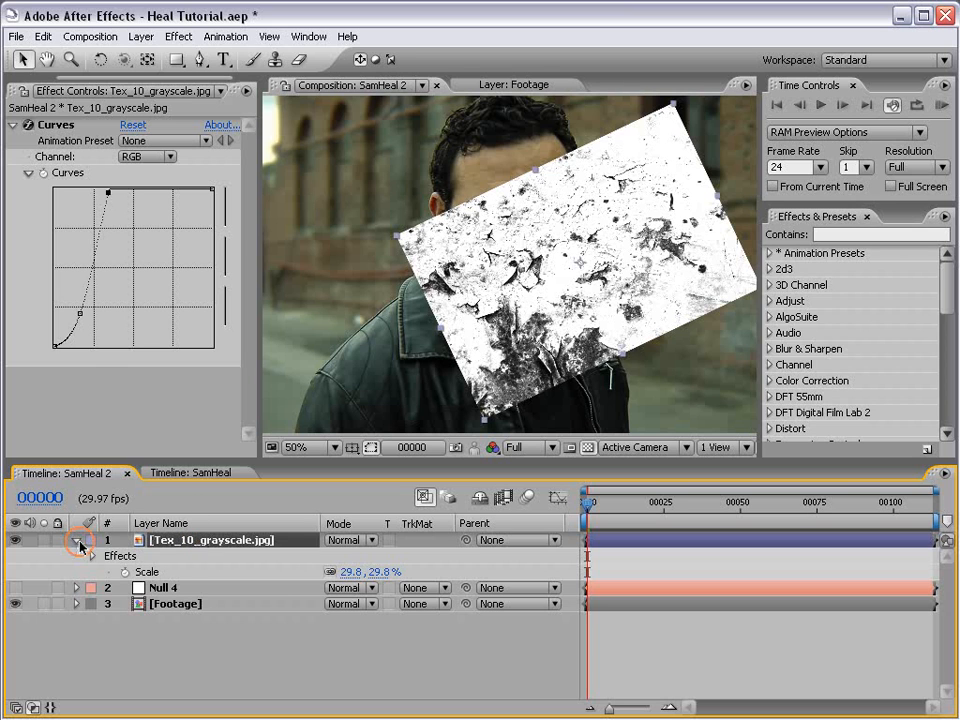
{"action": "left_click", "coordinate": [77, 540]}
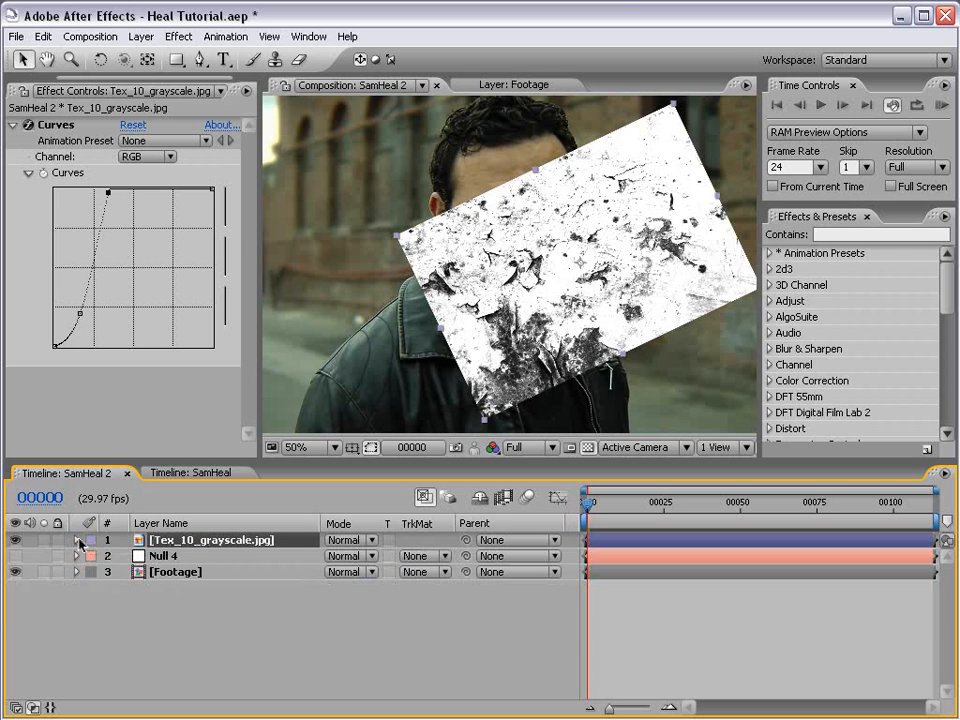
{"action": "scroll", "coordinate": [510, 313], "scroll_direction": "up", "scroll_amount": 1}
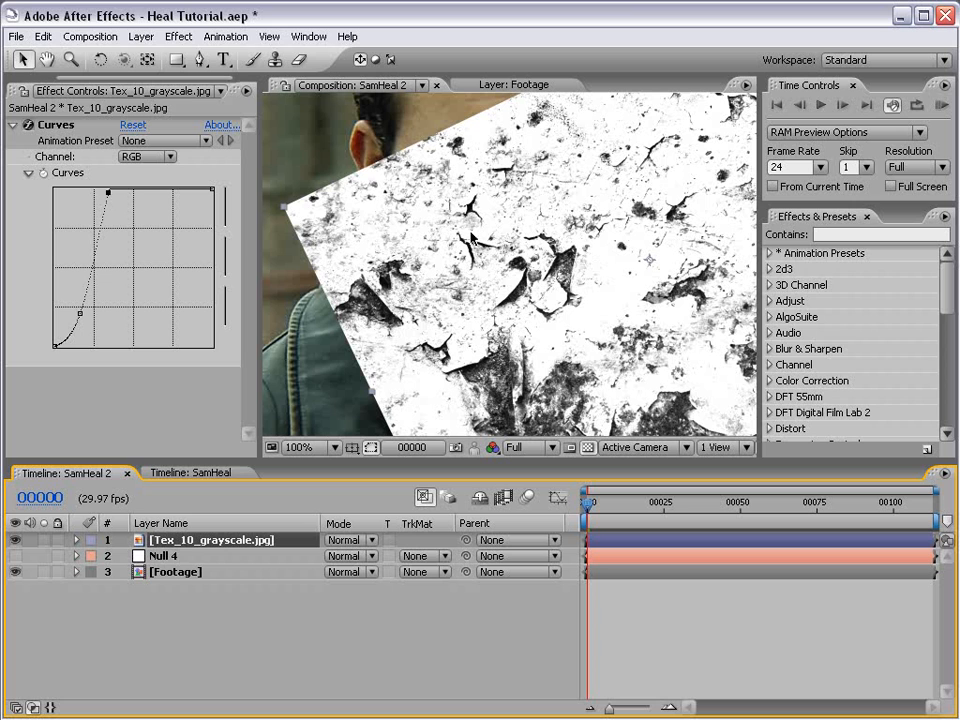
{"action": "left_click", "coordinate": [141, 36]}
{"action": "left_click", "coordinate": [175, 521]}
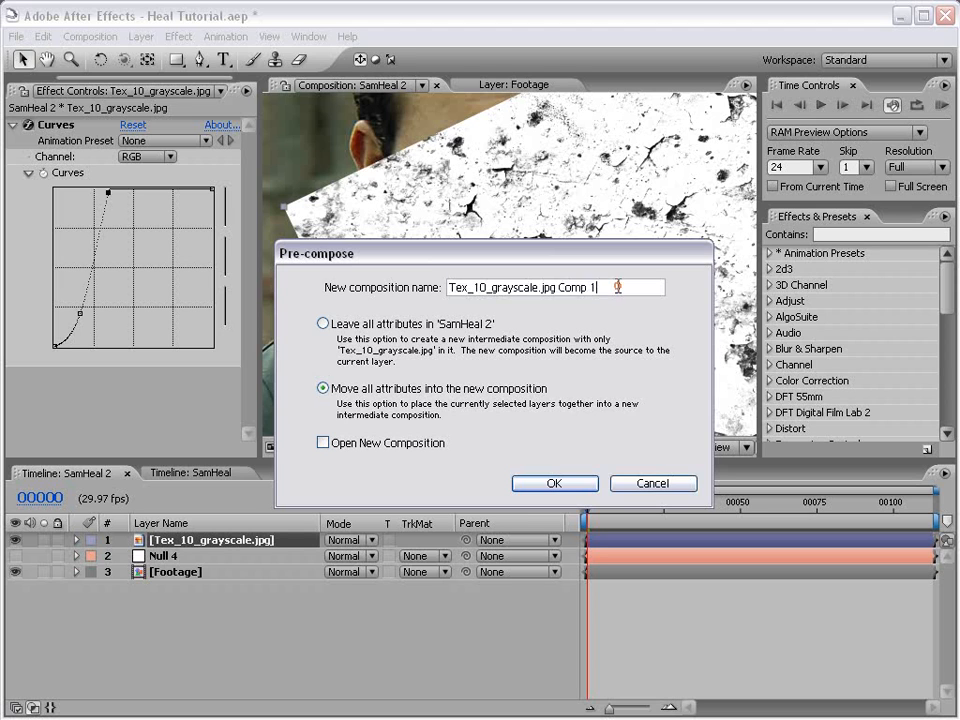
{"action": "type", "text": "Cut Map"}
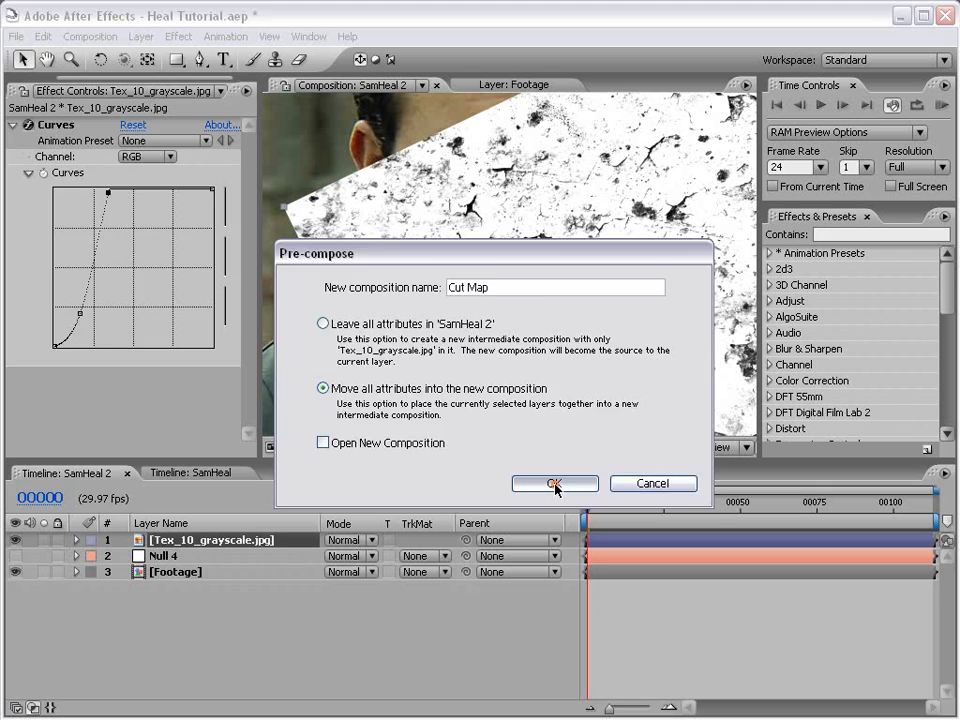
{"action": "left_click", "coordinate": [554, 483]}
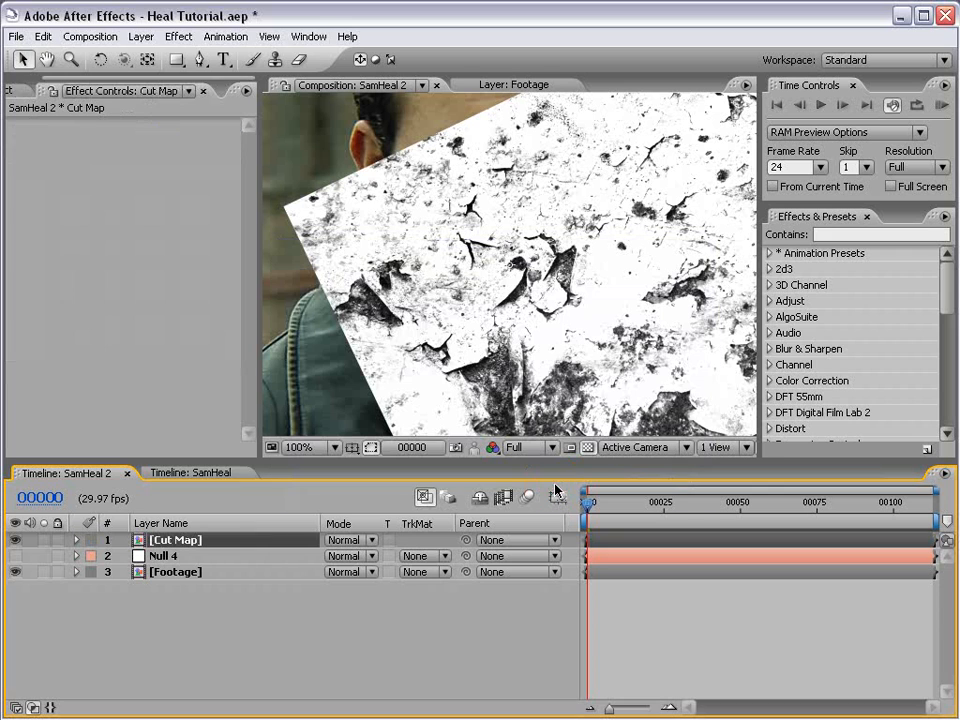
Step: Open the Cut Map composition and place a white 1280 by 720 pixel solid beneath the texture layer
{"action": "double_click", "coordinate": [180, 541]}
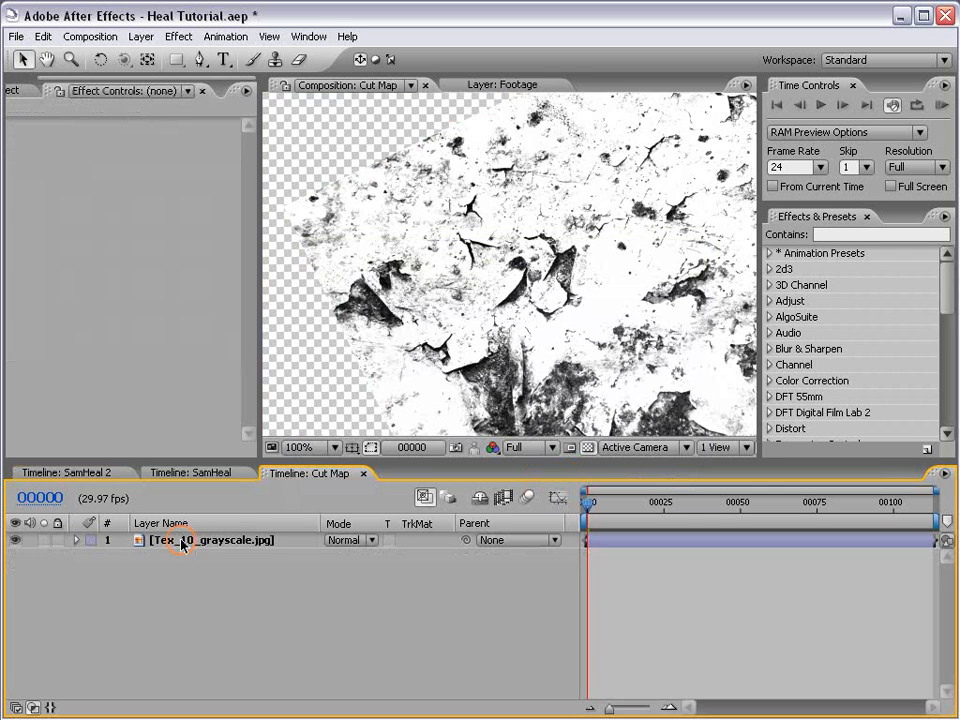
{"action": "scroll", "coordinate": [408, 346], "scroll_direction": "down", "scroll_amount": 1}
{"action": "left_click", "coordinate": [513, 269]}
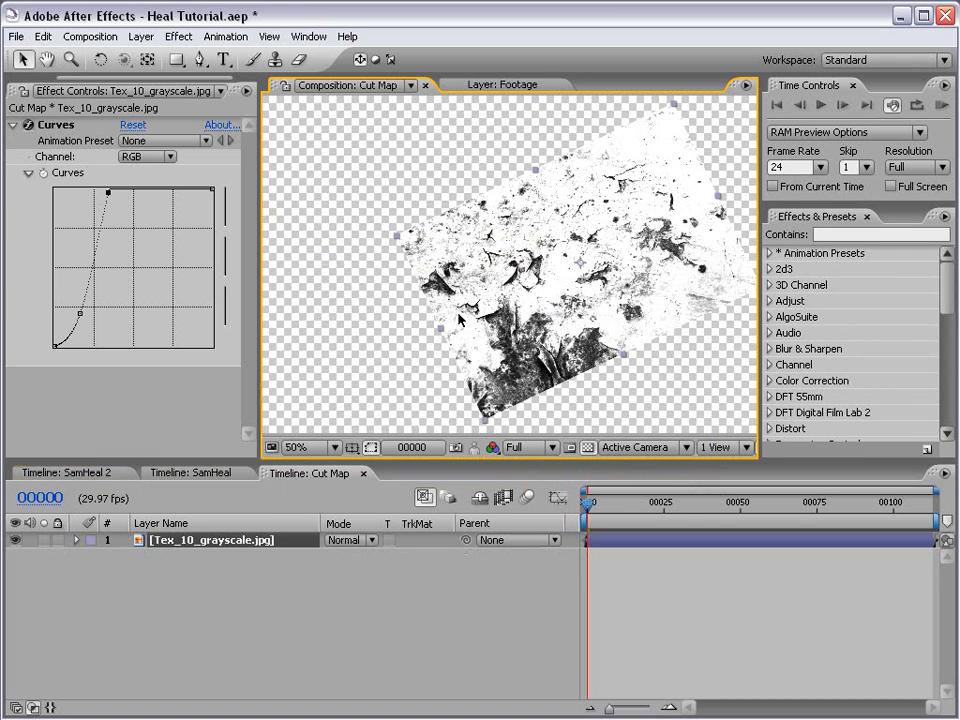
{"action": "left_click", "coordinate": [664, 593]}
{"action": "left_click", "coordinate": [141, 37]}
{"action": "mouse_move", "coordinate": [139, 58]}
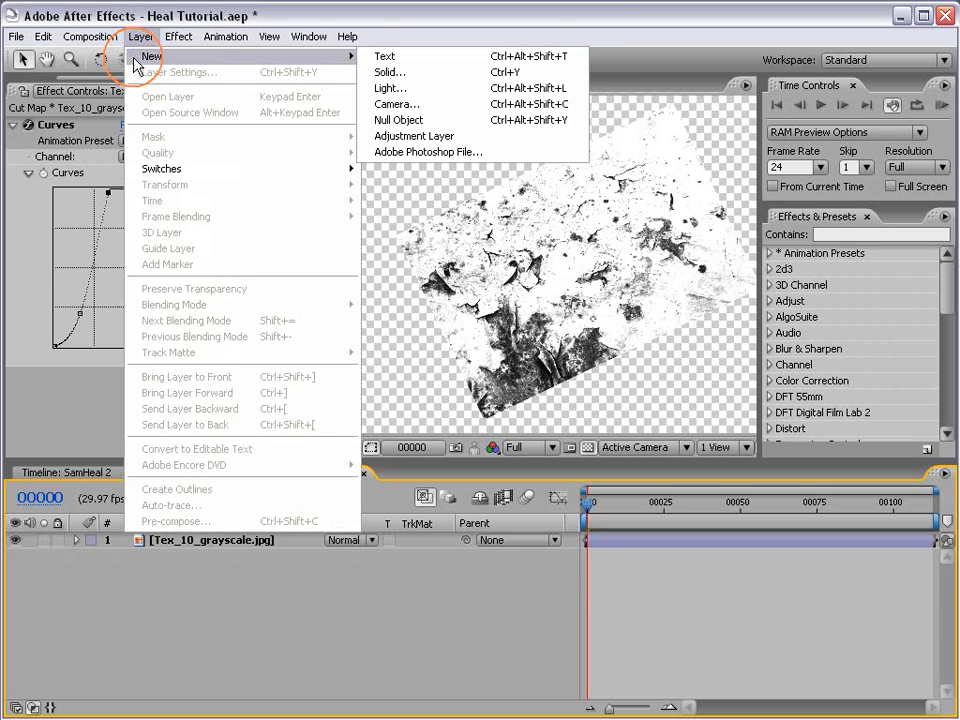
{"action": "left_click", "coordinate": [430, 76]}
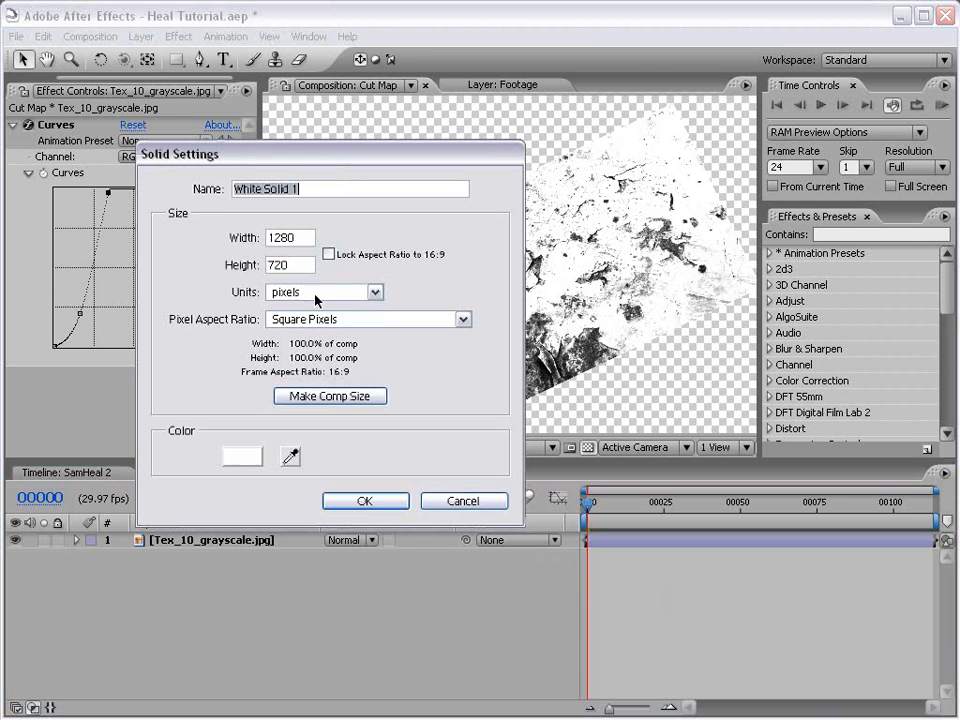
{"action": "left_click", "coordinate": [364, 501]}
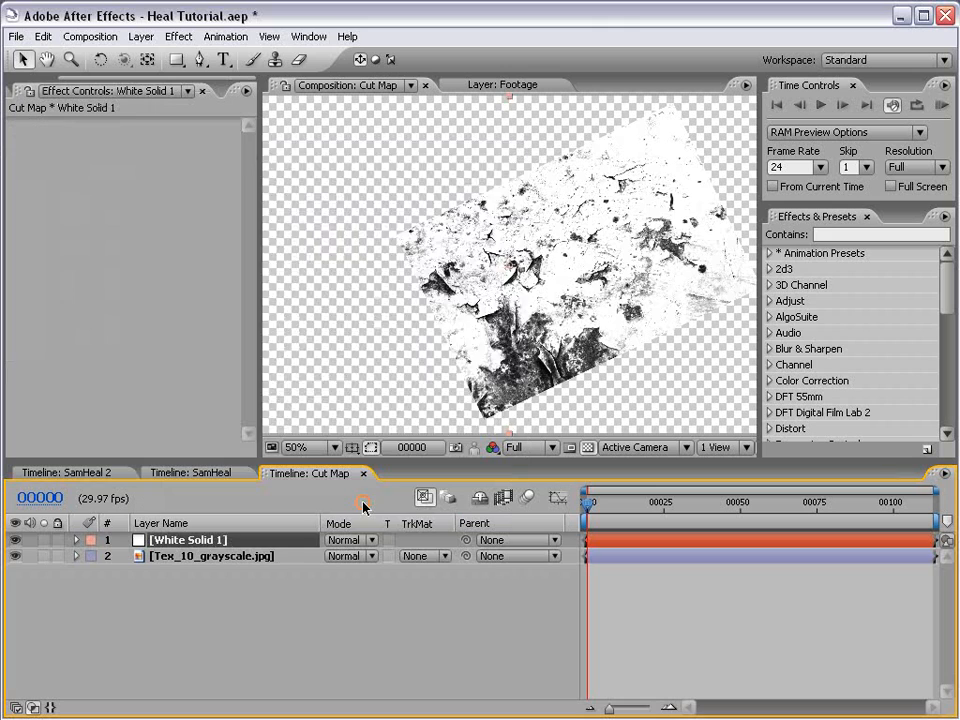
{"action": "mouse_move", "coordinate": [169, 546]}
{"action": "left_mouse_down"}
{"action": "mouse_move", "coordinate": [178, 577]}
{"action": "mouse_move", "coordinate": [171, 568]}
{"action": "left_mouse_up"}
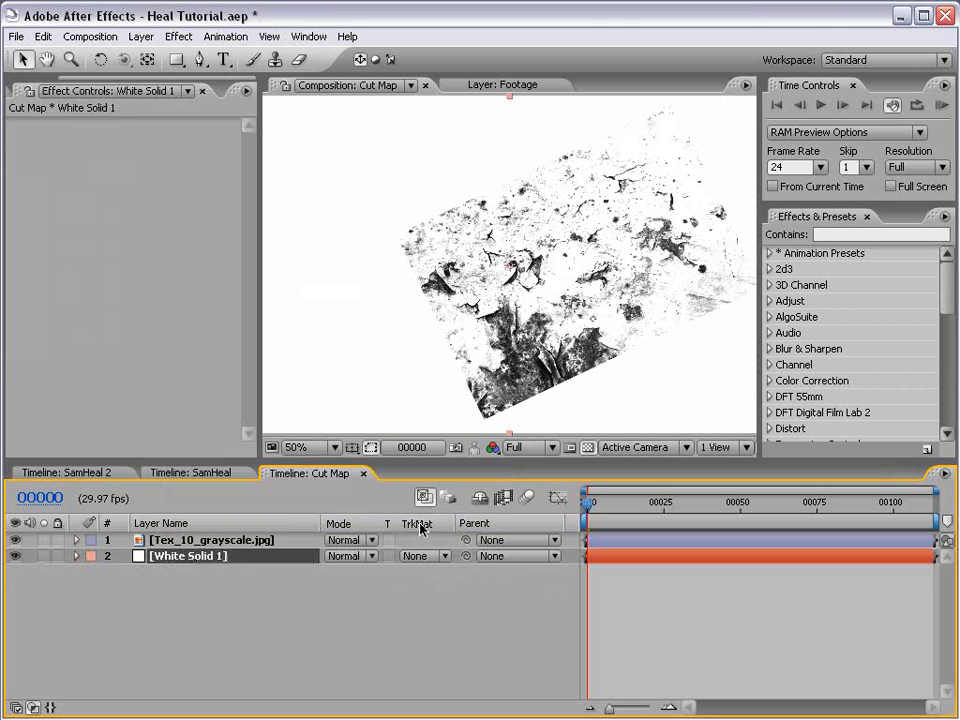
Step: Give White Solid 1 a Luma Inverted track matte based on Tex_10_grayscale.jpg
{"action": "left_click", "coordinate": [422, 556]}
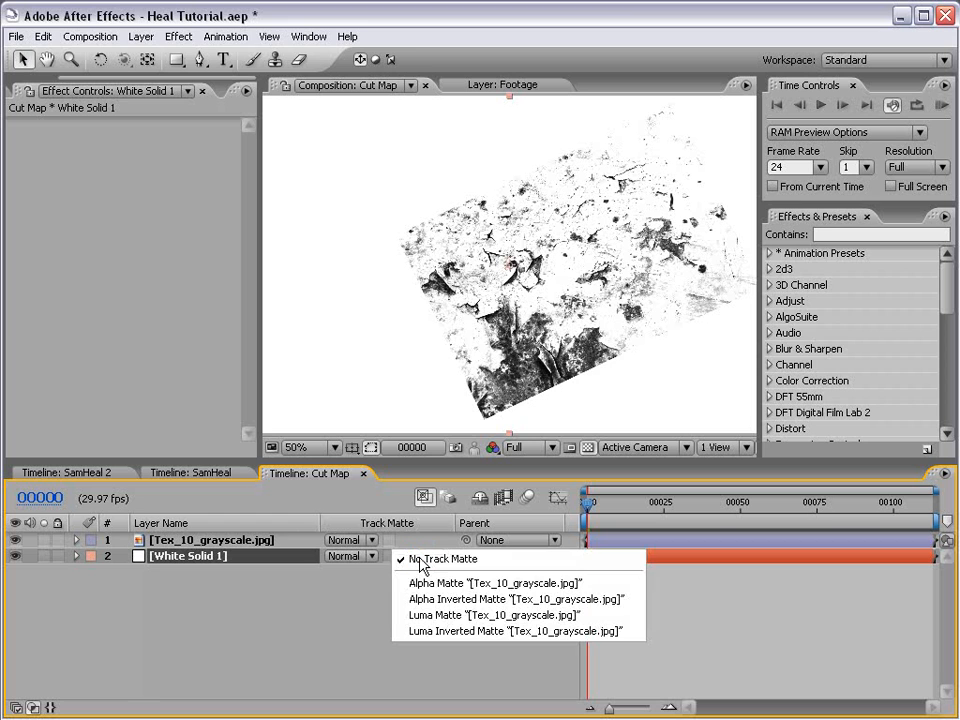
{"action": "left_click", "coordinate": [433, 615]}
{"action": "left_click", "coordinate": [420, 556]}
{"action": "left_click", "coordinate": [437, 571]}
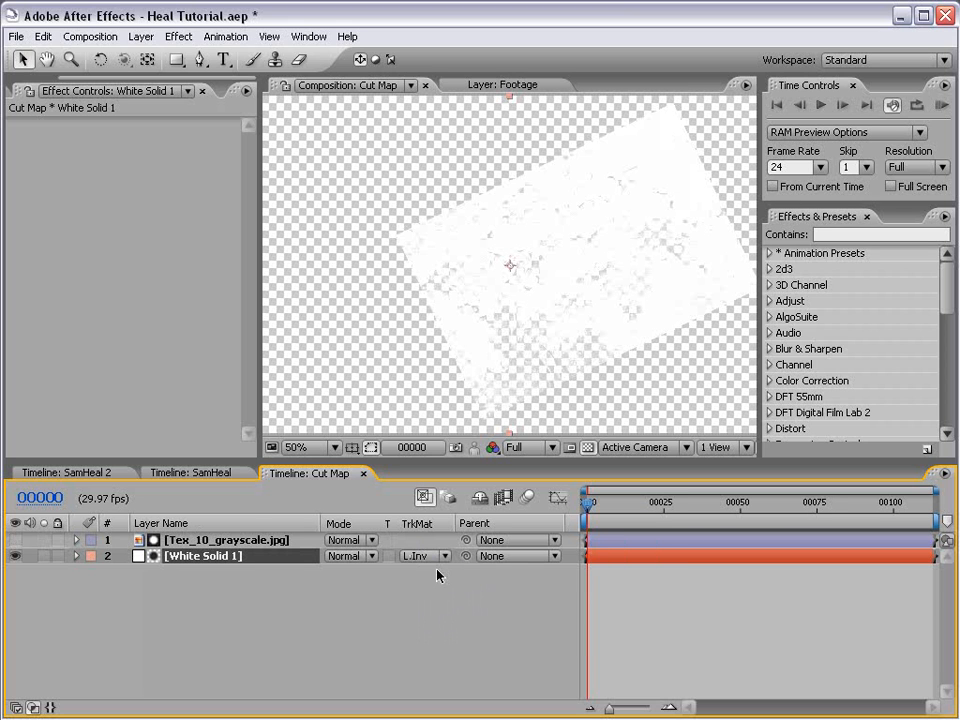
Step: Turn off the transparency grid to inspect the matted cracks against black, and select the Tex_10_grayscale.jpg layer
{"action": "left_click", "coordinate": [454, 614]}
{"action": "scroll", "coordinate": [559, 300], "scroll_direction": "up", "scroll_amount": 1}
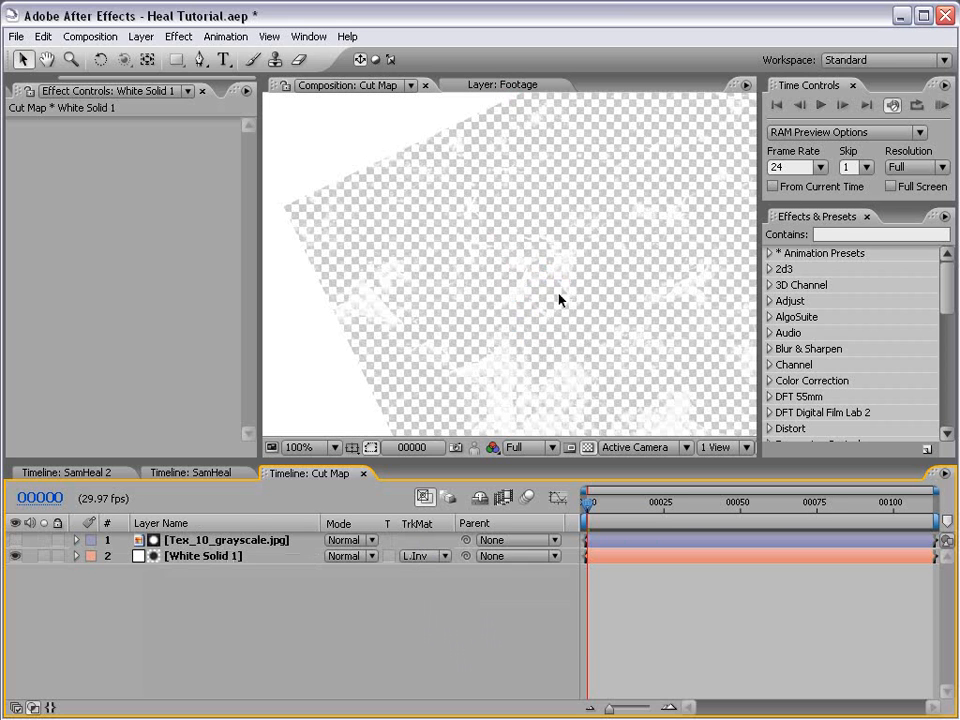
{"action": "left_click", "coordinate": [590, 449]}
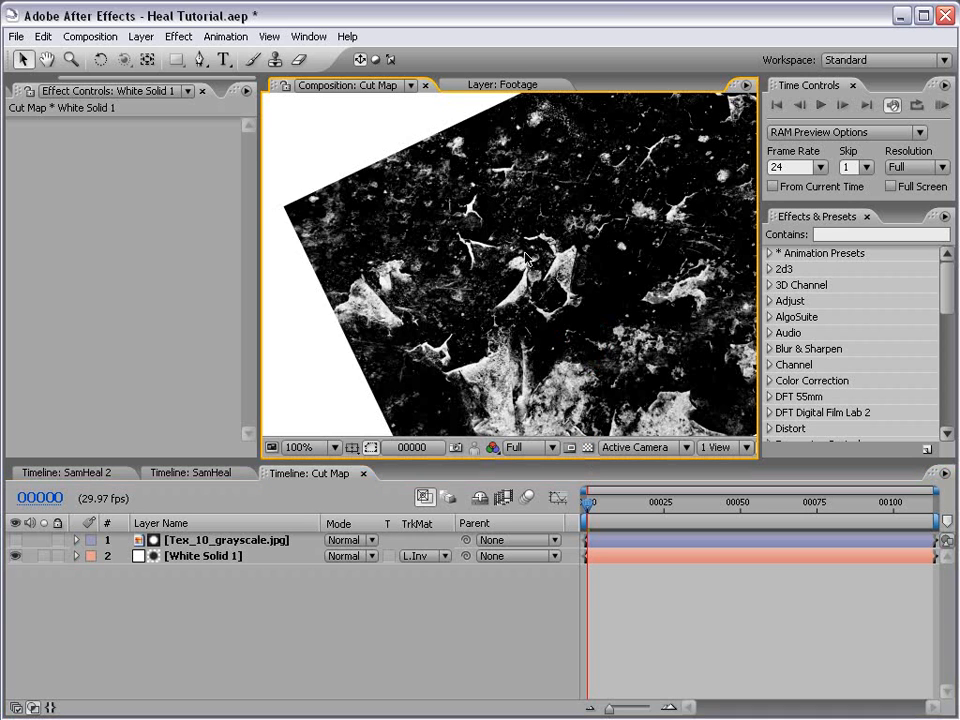
{"action": "scroll", "coordinate": [522, 262], "scroll_direction": "down", "scroll_amount": 1}
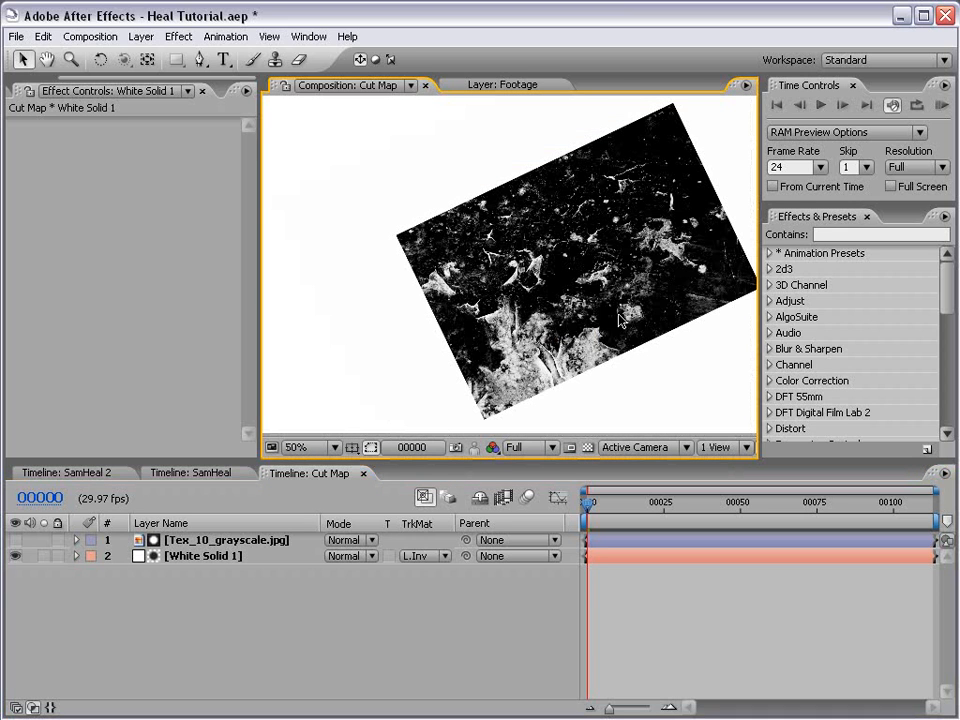
{"action": "scroll", "coordinate": [619, 319], "scroll_direction": "down", "scroll_amount": 1}
{"action": "left_click", "coordinate": [214, 541]}
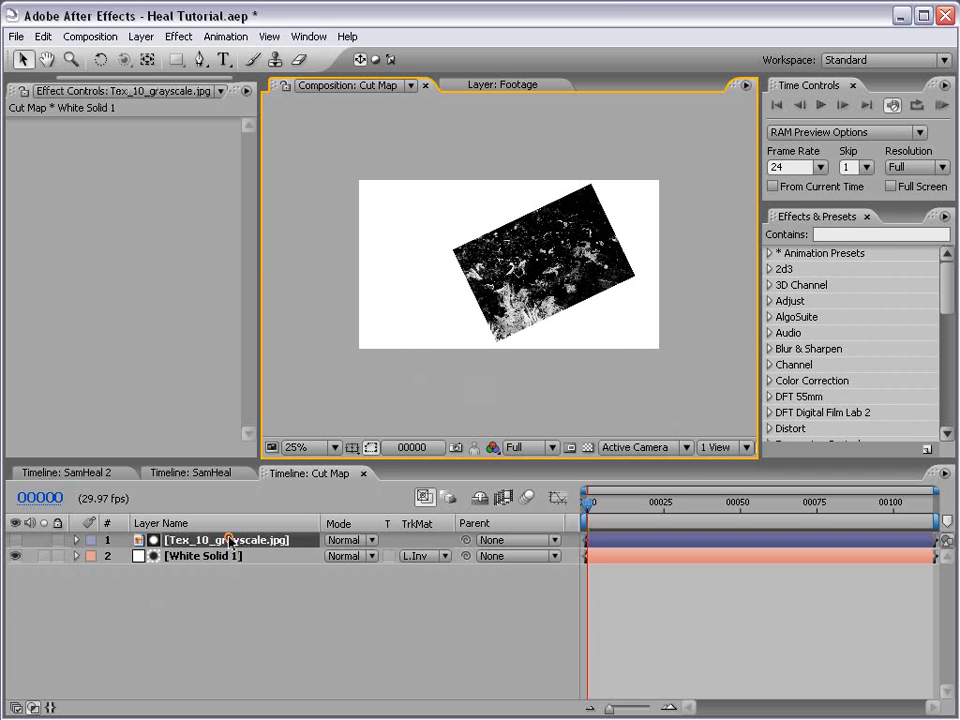
{"action": "key", "text": "period"}
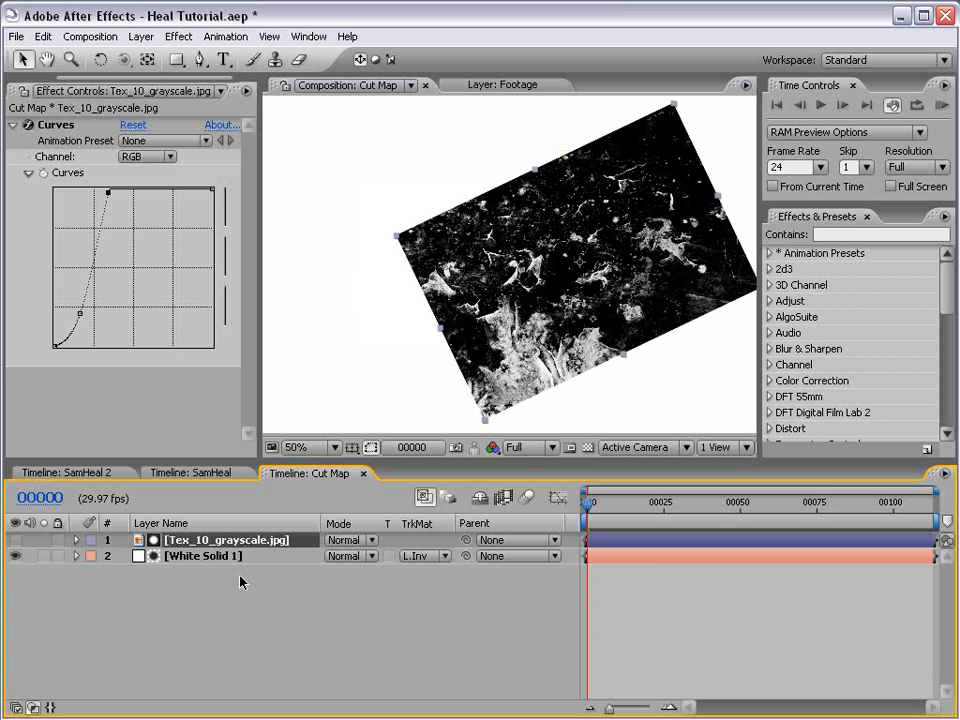
Step: Draw a closed, roughly oval Pen tool mask on White Solid 1 around the two bright cracks near the composition's centre
{"action": "left_click", "coordinate": [197, 562]}
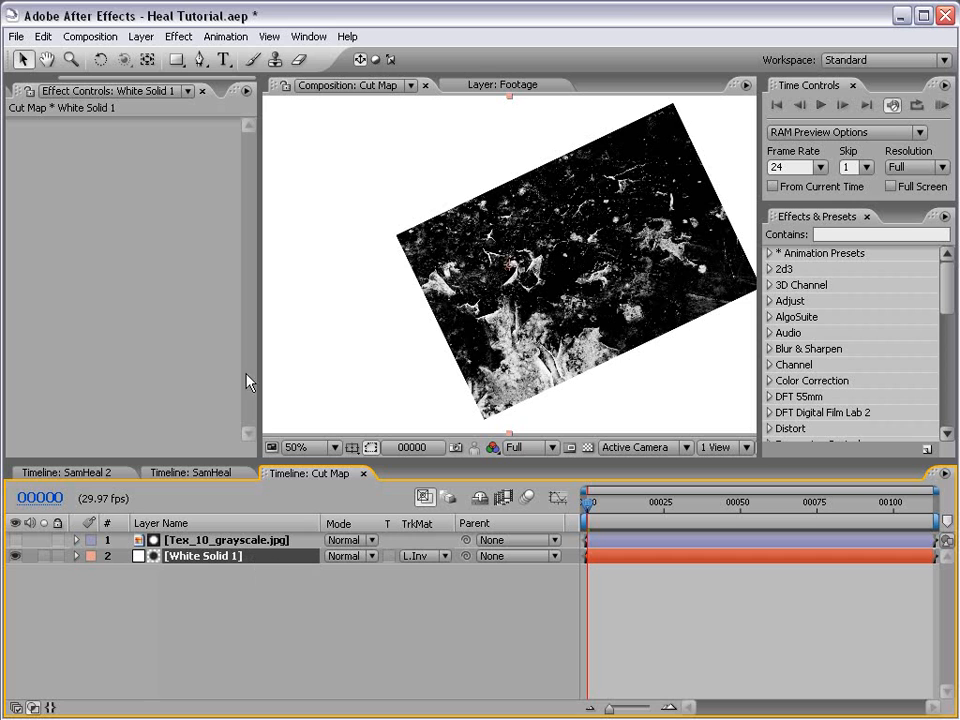
{"action": "left_click", "coordinate": [200, 59]}
{"action": "key", "text": "period"}
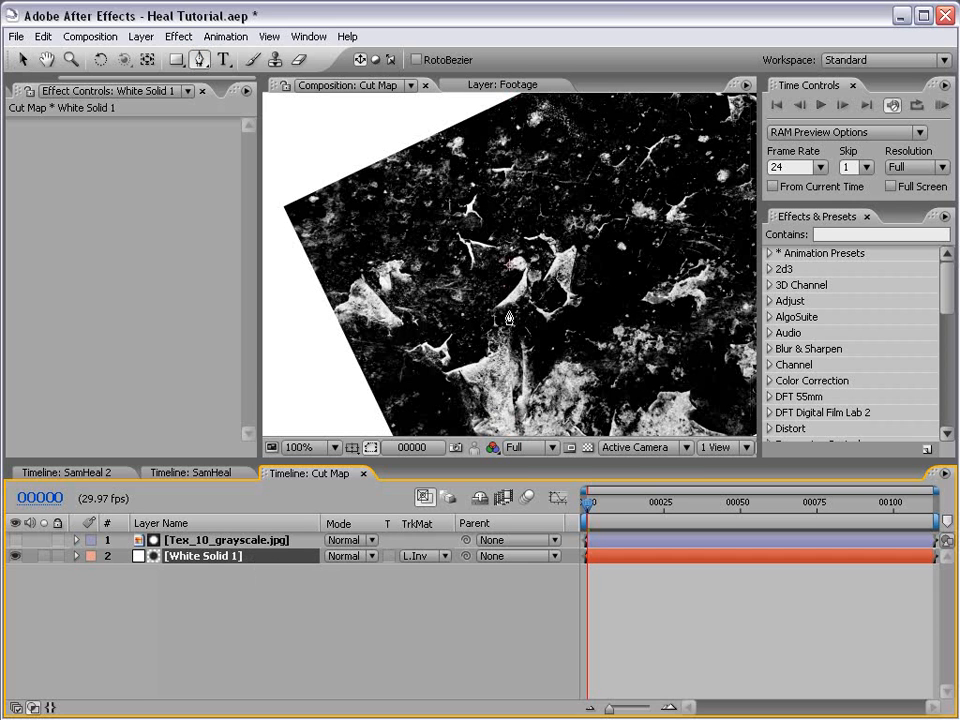
{"action": "left_click", "coordinate": [478, 284]}
{"action": "left_click", "coordinate": [502, 272]}
{"action": "left_click", "coordinate": [503, 258]}
{"action": "left_click", "coordinate": [510, 238]}
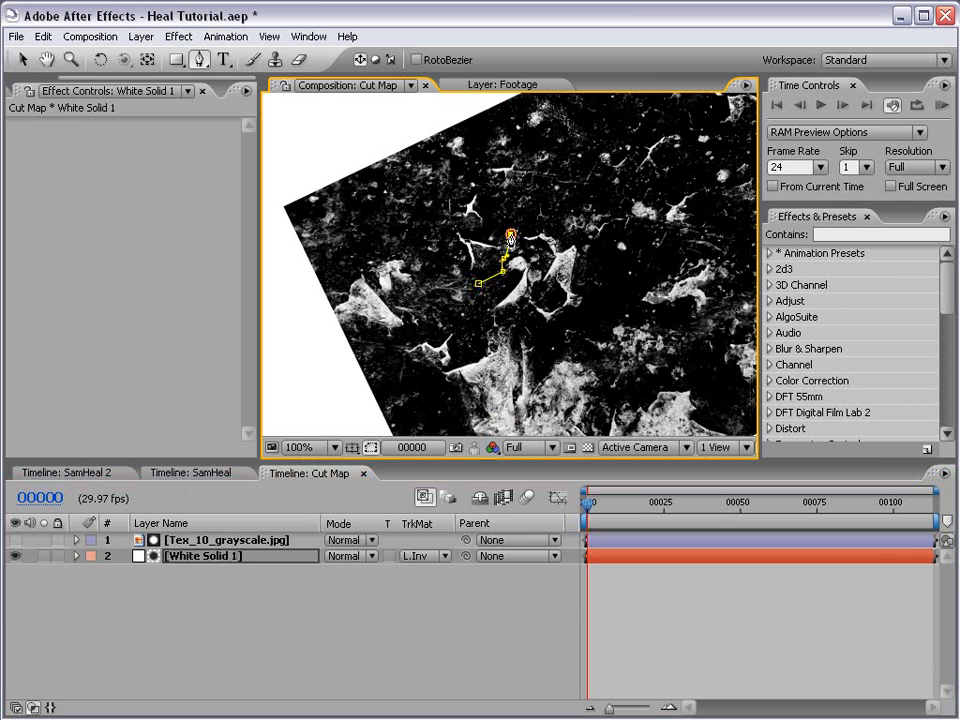
{"action": "left_click", "coordinate": [500, 204]}
{"action": "left_click", "coordinate": [488, 184]}
{"action": "left_click", "coordinate": [474, 176]}
{"action": "left_click", "coordinate": [463, 186]}
{"action": "left_click", "coordinate": [447, 189]}
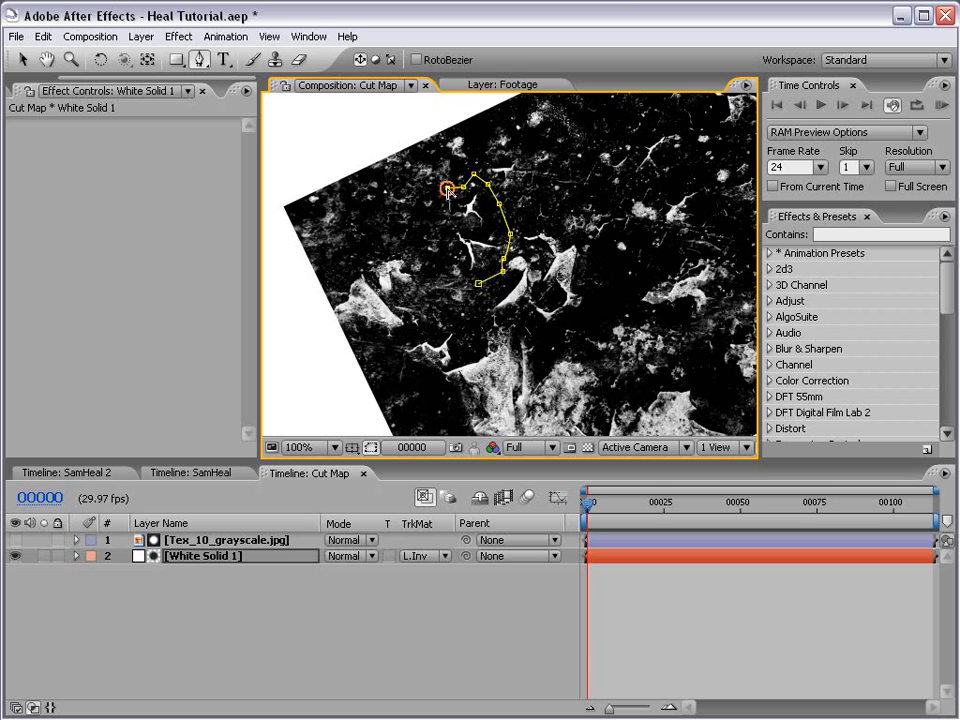
{"action": "left_click", "coordinate": [439, 207]}
{"action": "left_click", "coordinate": [440, 223]}
{"action": "left_click", "coordinate": [450, 258]}
{"action": "left_click", "coordinate": [478, 284]}
{"action": "left_click", "coordinate": [464, 268]}
{"action": "left_click", "coordinate": [478, 285]}
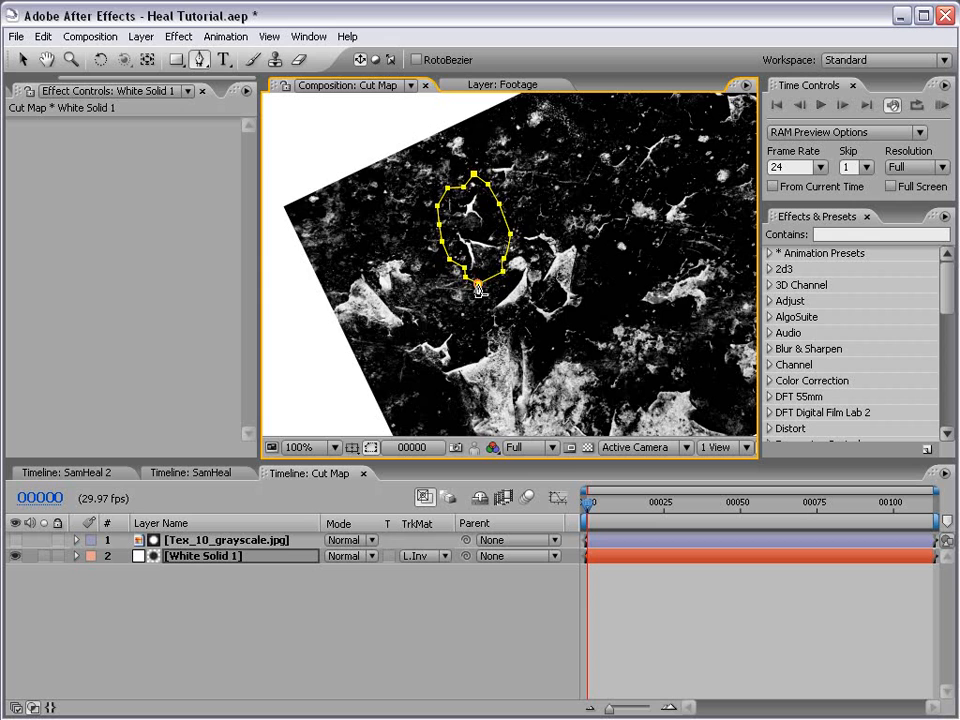
Step: Deselect the masked solid and inspect the isolated cracks against black in an enlarged composition view
{"action": "left_click", "coordinate": [634, 604]}
{"action": "key", "text": "grave"}
{"action": "scroll", "coordinate": [568, 328], "scroll_direction": "up", "scroll_amount": 1}
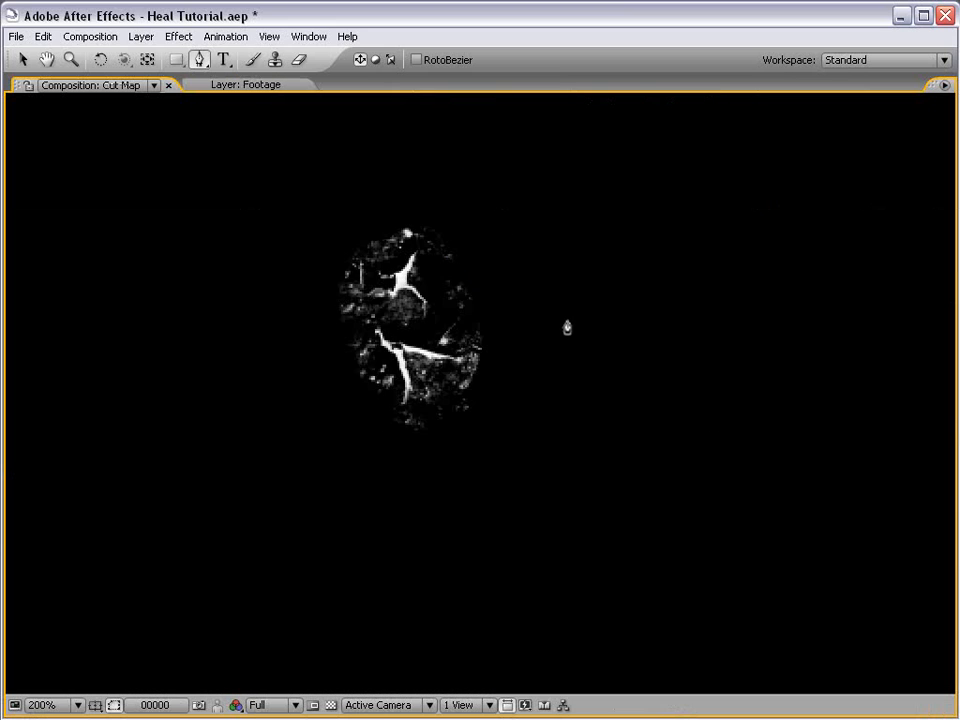
{"action": "scroll", "coordinate": [467, 299], "scroll_direction": "down", "scroll_amount": 1}
{"action": "key", "text": "grave"}
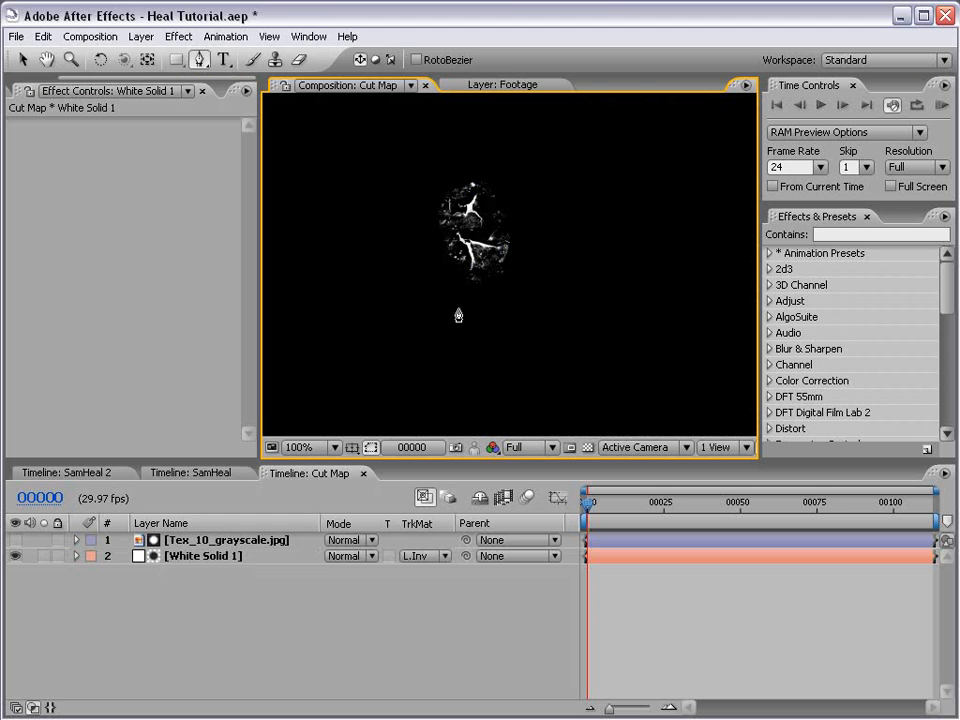
{"action": "key", "text": "grave"}
{"action": "key", "text": "grave"}
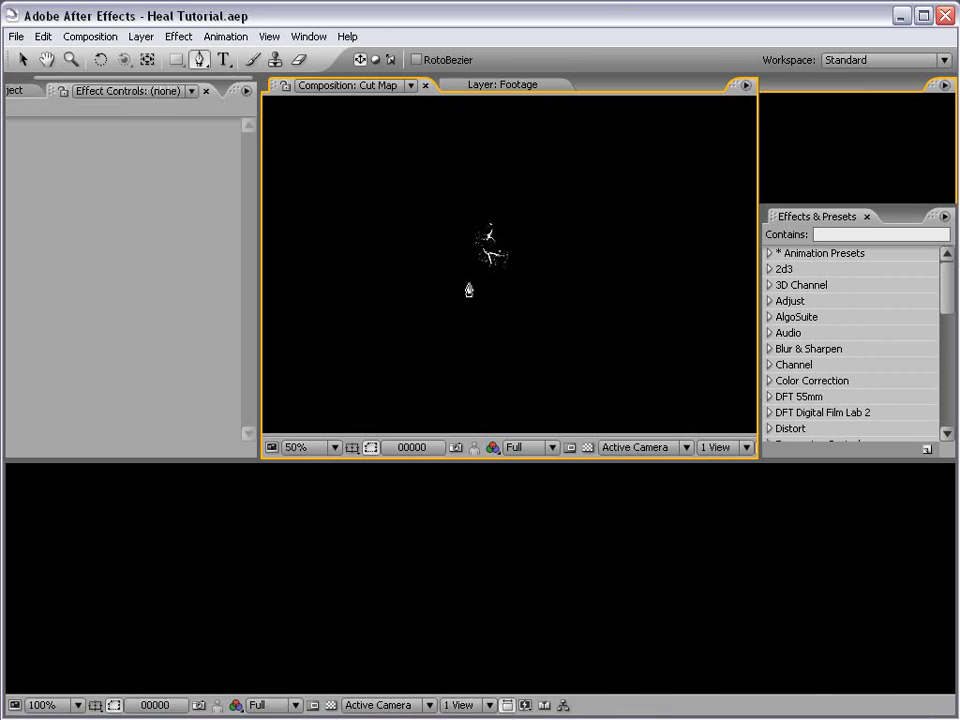
Step: Copy the Footage layer from the SamHeal 2 composition and paste it into the Cut Map composition
{"action": "left_click", "coordinate": [60, 474]}
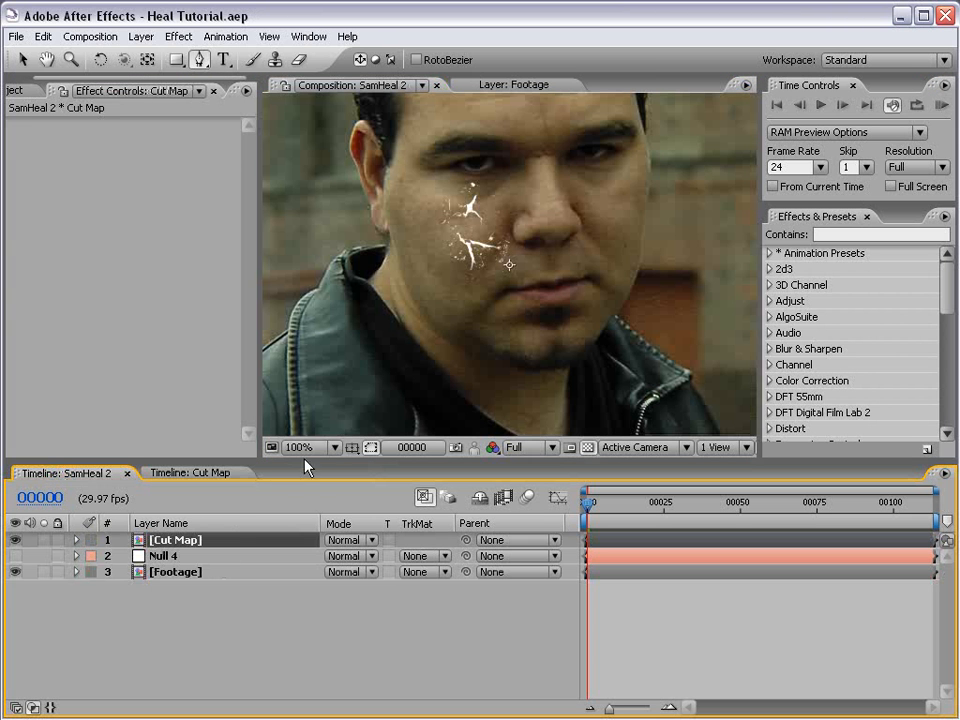
{"action": "left_click", "coordinate": [176, 574]}
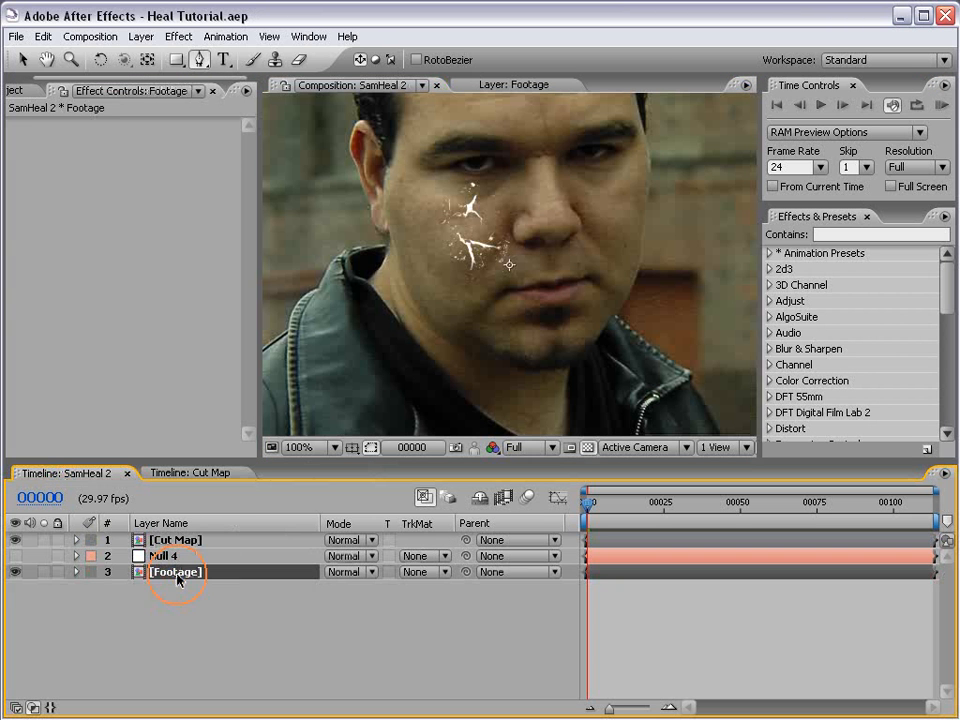
{"action": "left_click", "coordinate": [44, 36]}
{"action": "left_click", "coordinate": [50, 128]}
{"action": "left_click", "coordinate": [188, 473]}
{"action": "left_click", "coordinate": [43, 36]}
{"action": "left_click", "coordinate": [71, 165]}
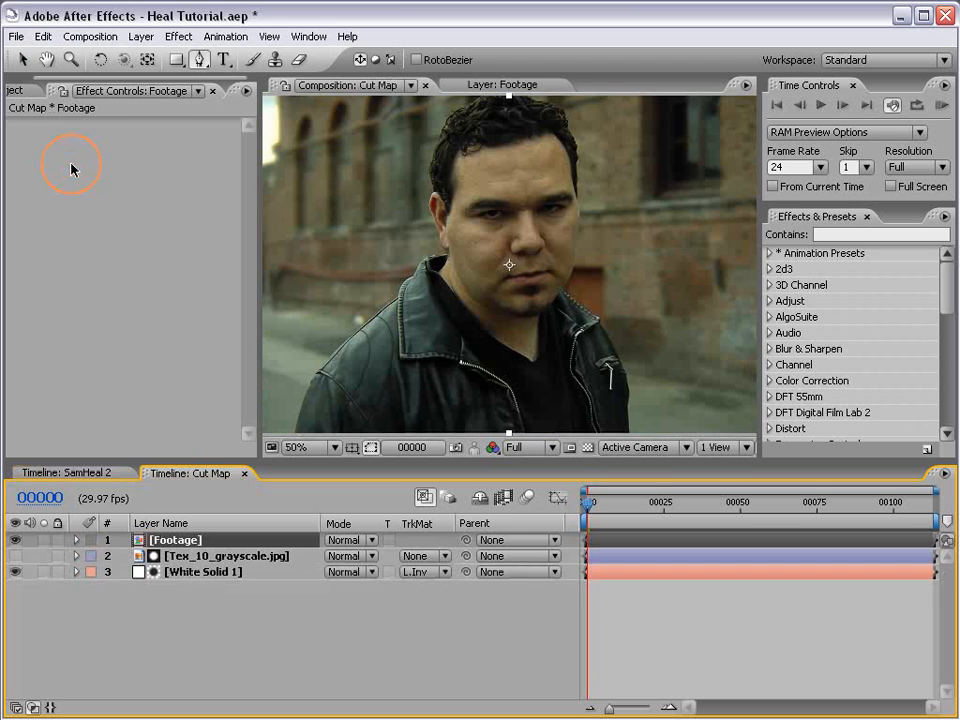
Step: Move the Footage layer beneath White Solid 1 in Cut Map and make it a guide layer
{"action": "left_click_drag", "start_coordinate": [223, 544], "coordinate": [195, 606]}
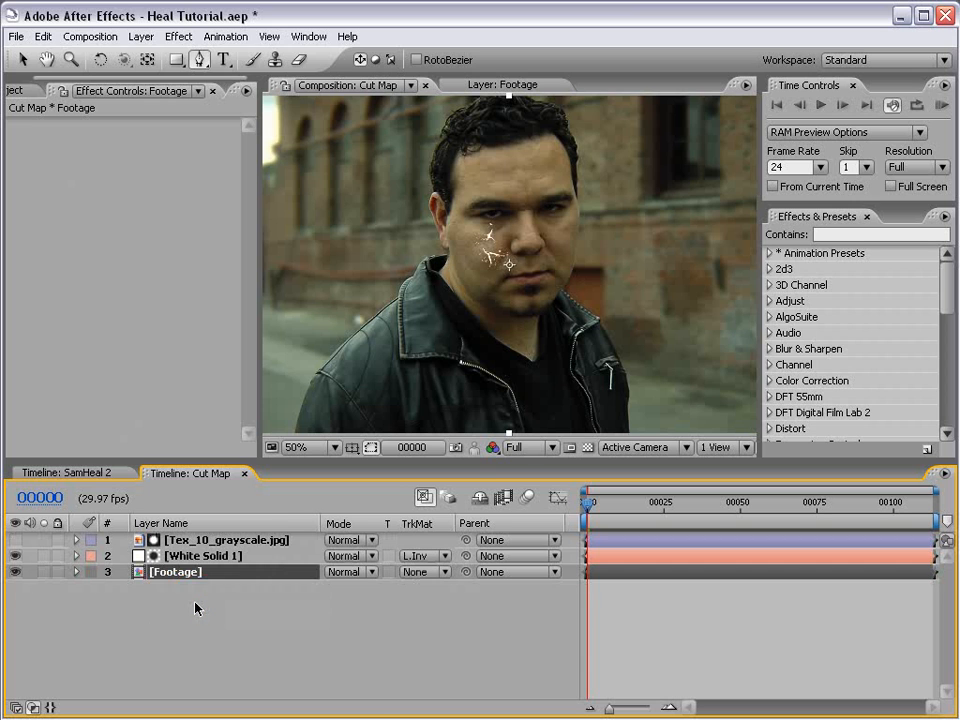
{"action": "right_click", "coordinate": [161, 577]}
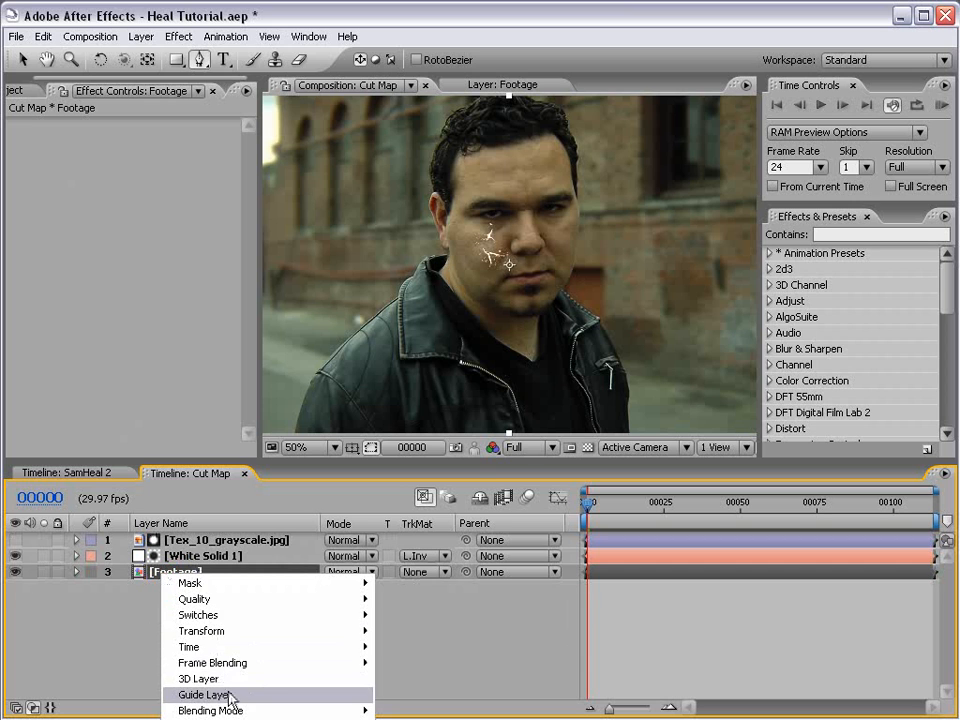
{"action": "left_click", "coordinate": [226, 691]}
{"action": "left_click", "coordinate": [194, 605]}
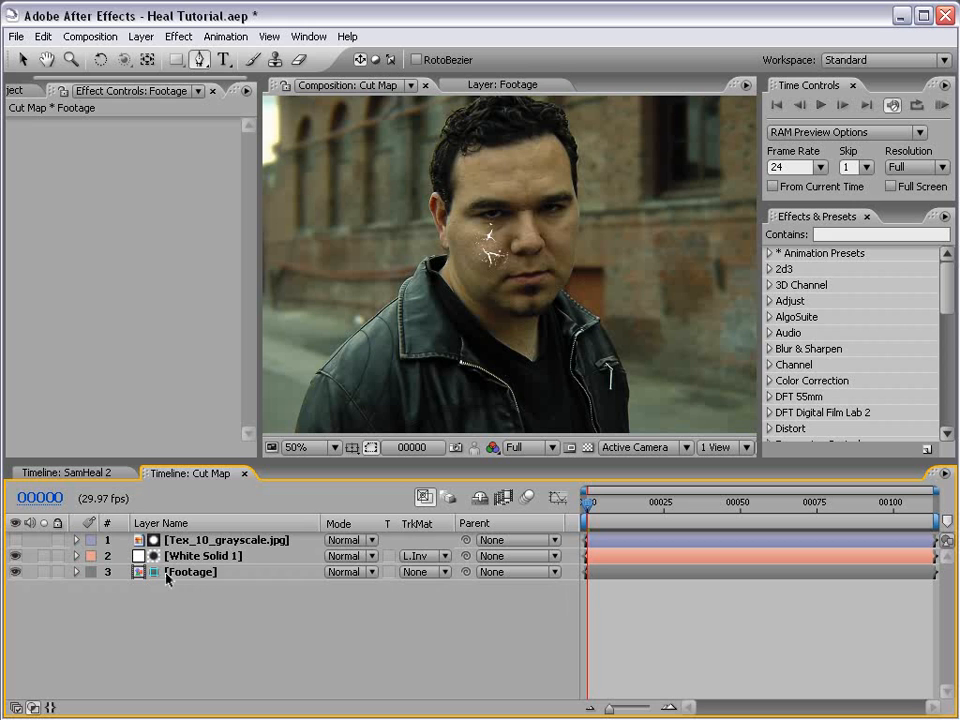
{"action": "left_click", "coordinate": [195, 576]}
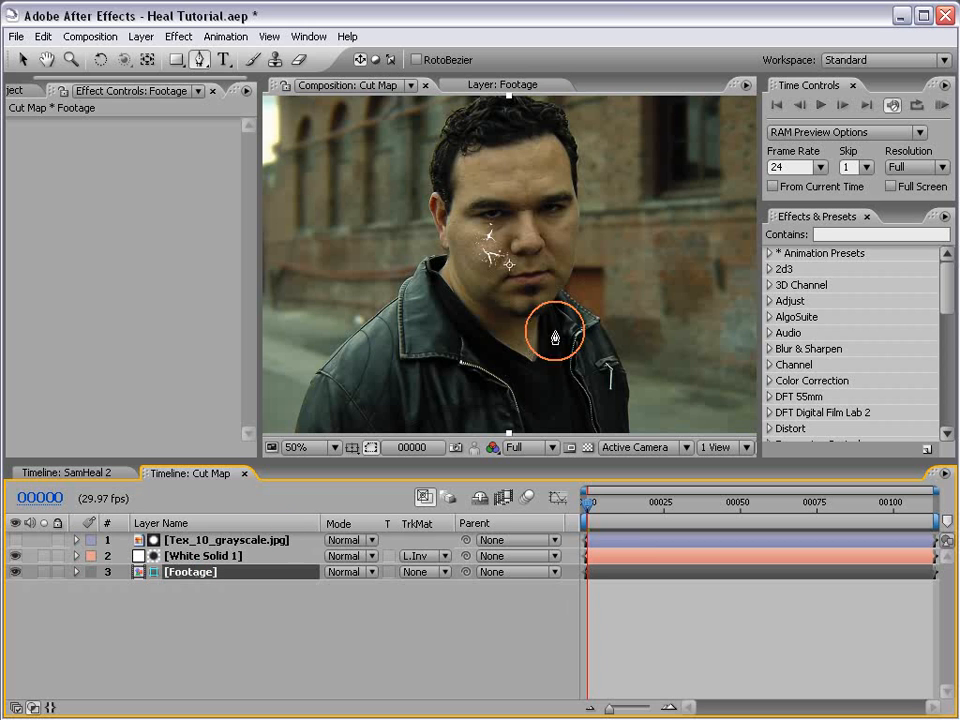
Step: Check the Cut Map layer in SamHeal 2 against black by temporarily hiding the Footage layer and turning off the transparency grid
{"action": "left_click", "coordinate": [78, 472]}
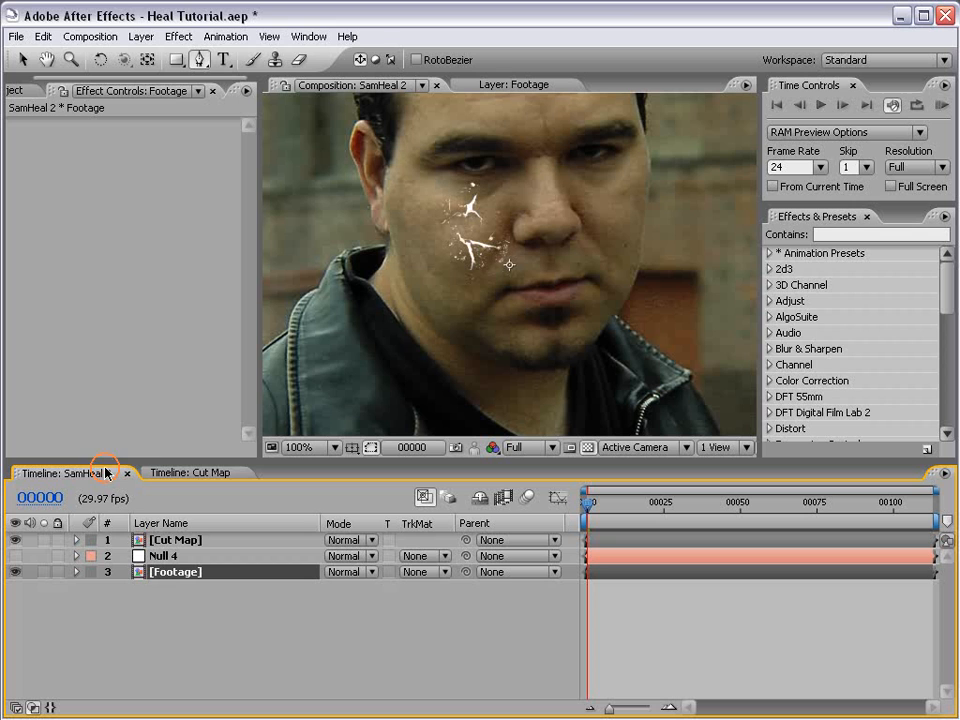
{"action": "left_click", "coordinate": [175, 540]}
{"action": "key", "text": "v"}
{"action": "left_click", "coordinate": [15, 572]}
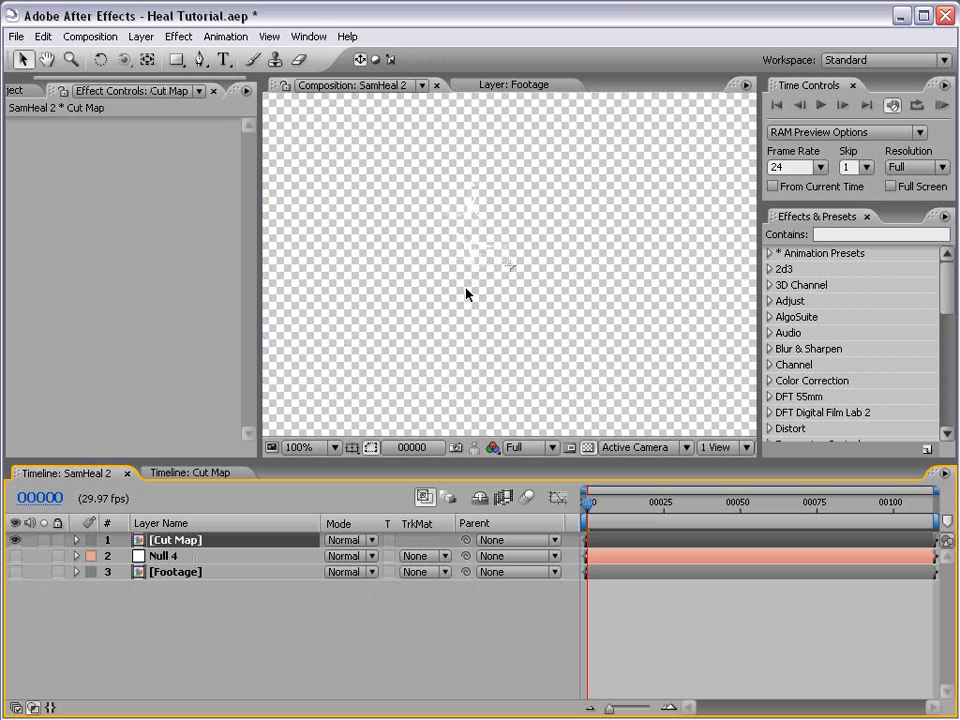
{"action": "left_click", "coordinate": [587, 447]}
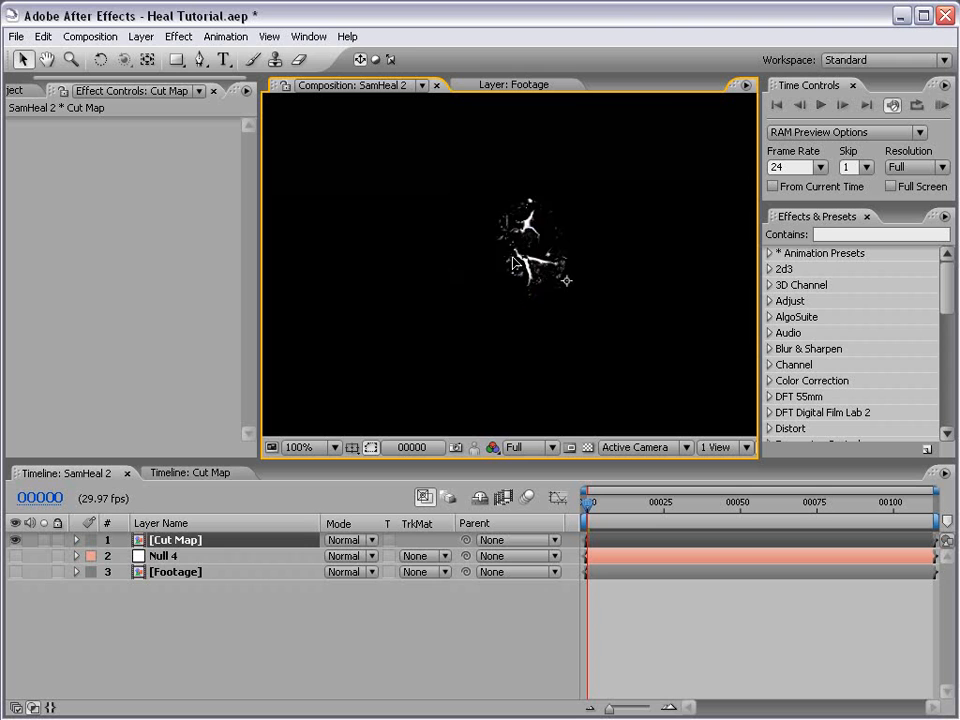
{"action": "left_click", "coordinate": [15, 572]}
Step: Return to the Cut Map composition and select White Solid 1 to check the cracks over the guide footage
{"action": "left_click", "coordinate": [181, 474]}
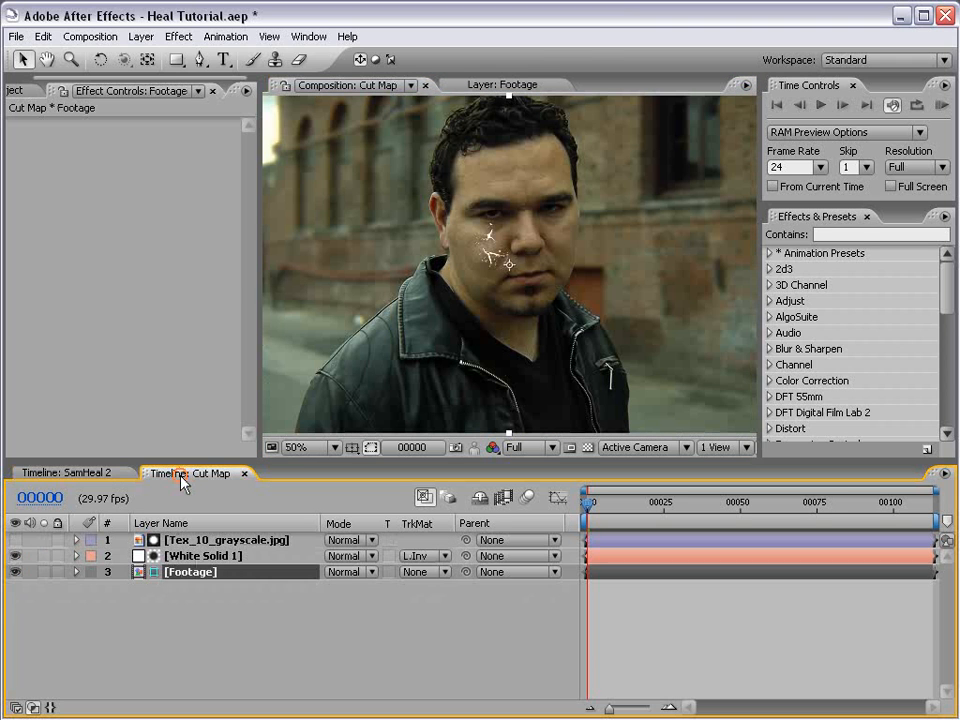
{"action": "left_click", "coordinate": [385, 589]}
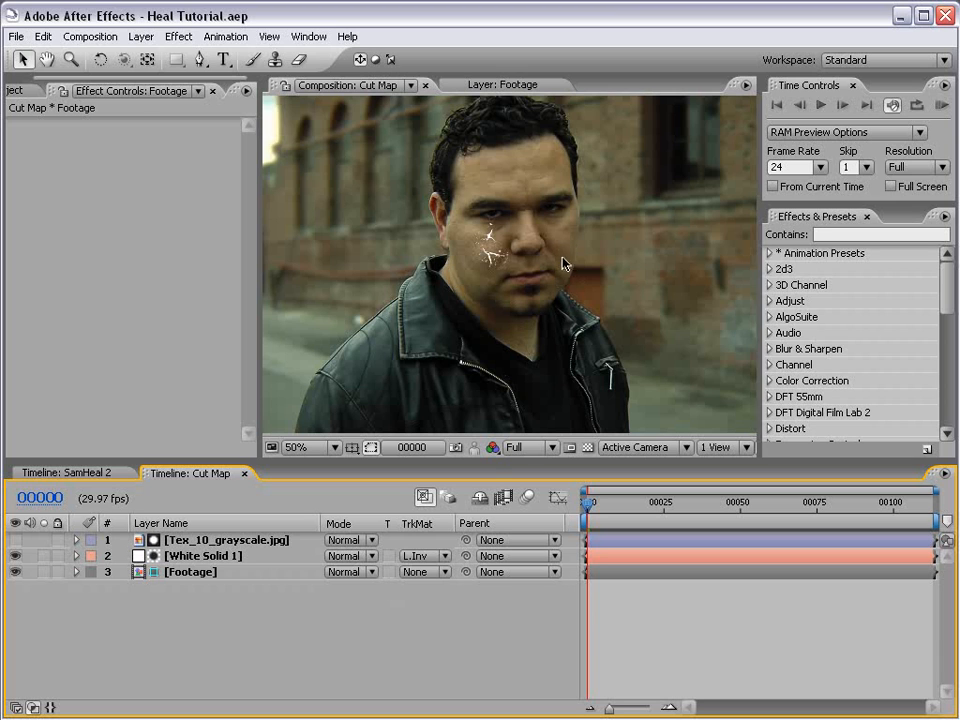
{"action": "left_click", "coordinate": [203, 557]}
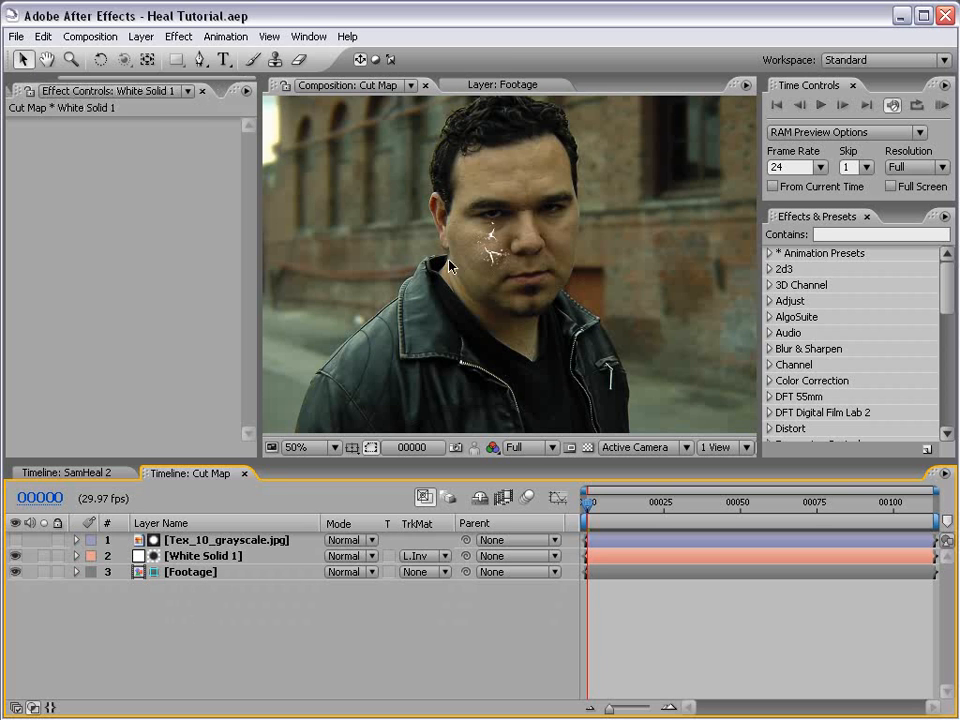
Step: Duplicate the Null 4 layer in the SamHeal 2 composition
{"action": "left_click", "coordinate": [80, 474]}
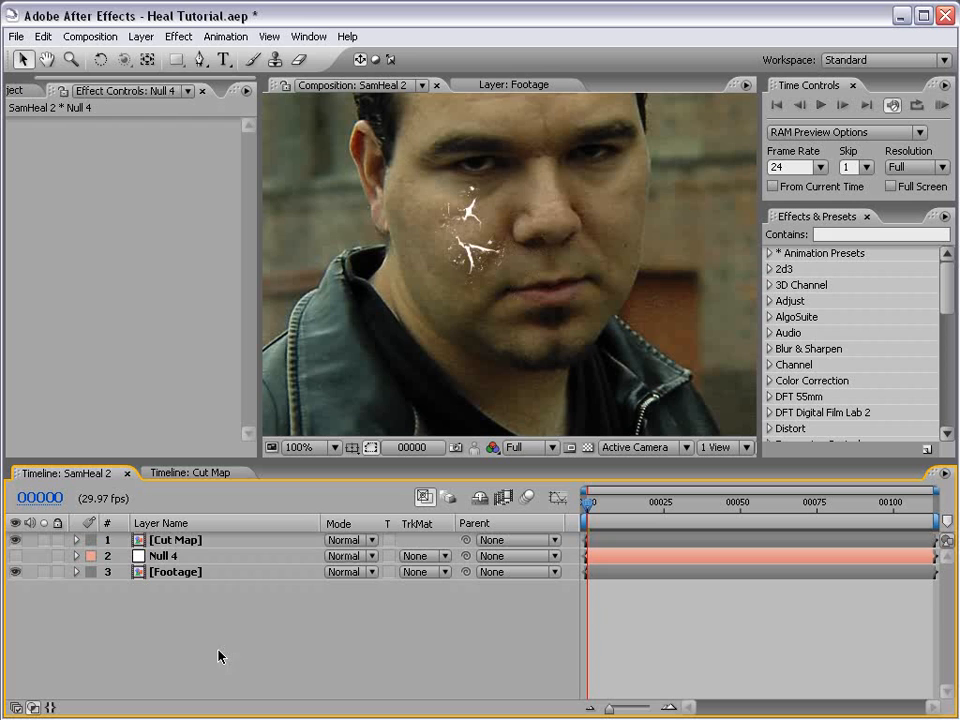
{"action": "left_click", "coordinate": [163, 556]}
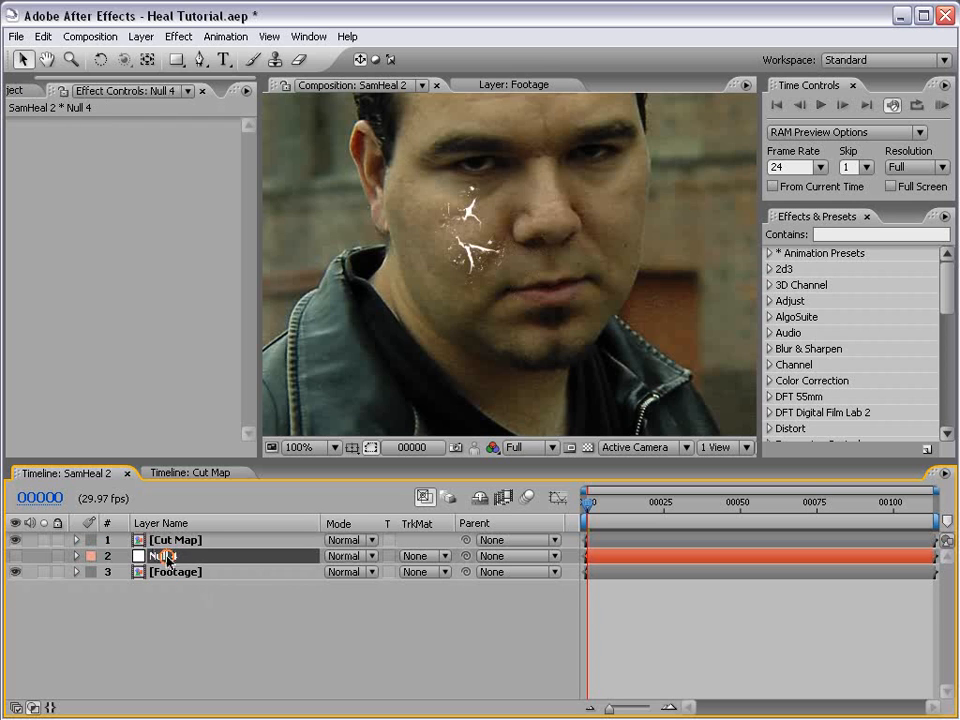
{"action": "key", "text": "ctrl+d"}
Step: Pre-compose the Cut Map layer together with Null 5 as Cut PreComp, moving all attributes into the new composition
{"action": "left_click", "coordinate": [162, 539]}
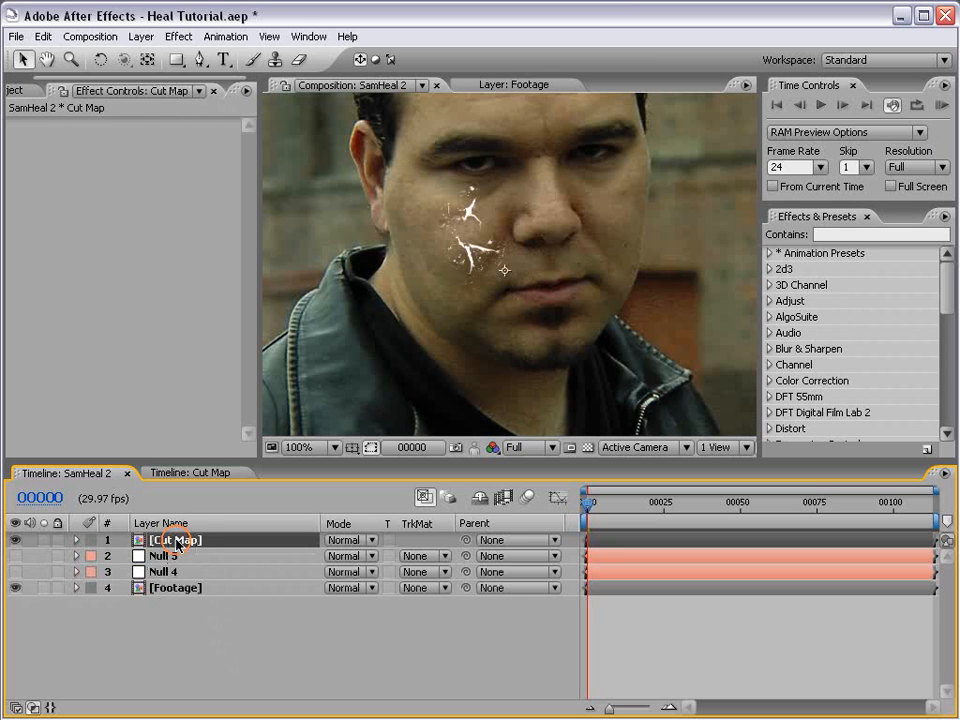
{"action": "left_click", "coordinate": [163, 556], "text": "shift"}
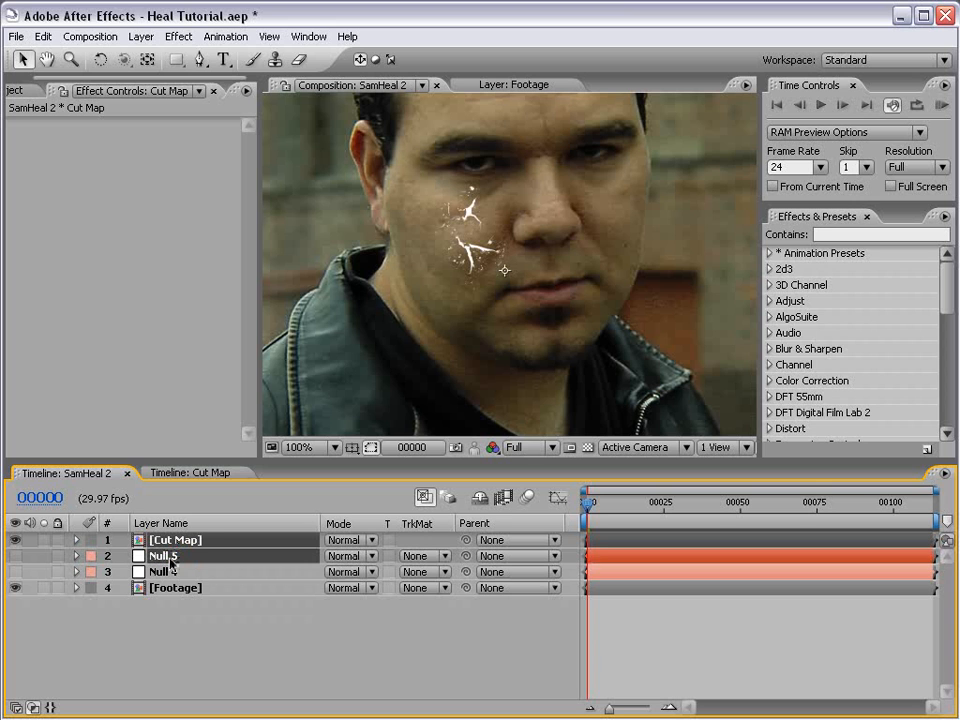
{"action": "left_click", "coordinate": [151, 37]}
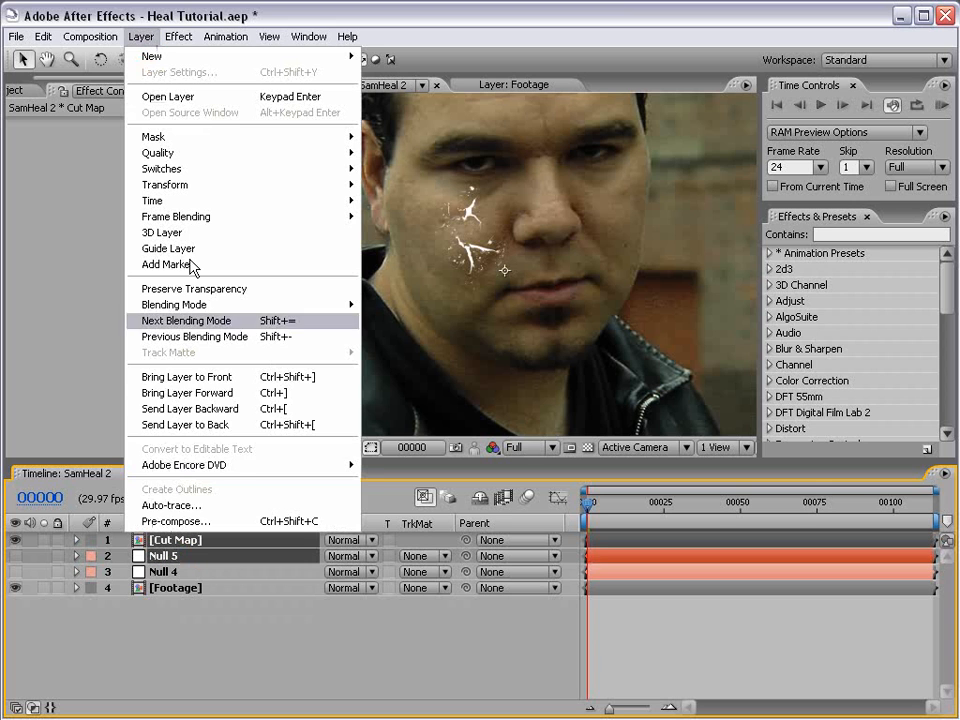
{"action": "left_click", "coordinate": [196, 522]}
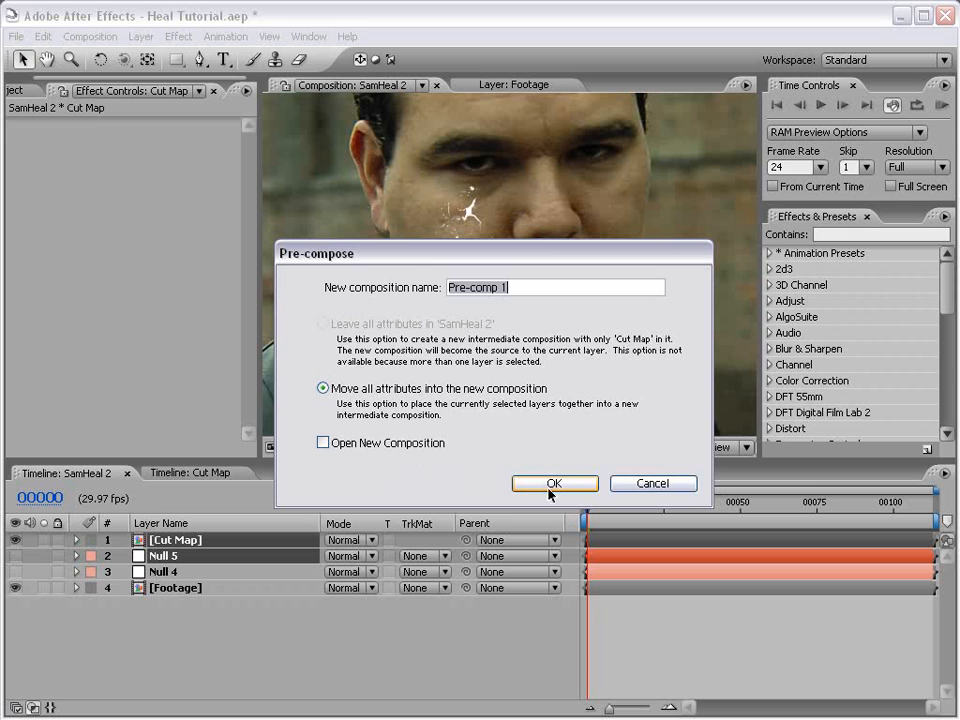
{"action": "left_click", "coordinate": [546, 289]}
{"action": "type", "text": "Cut"}
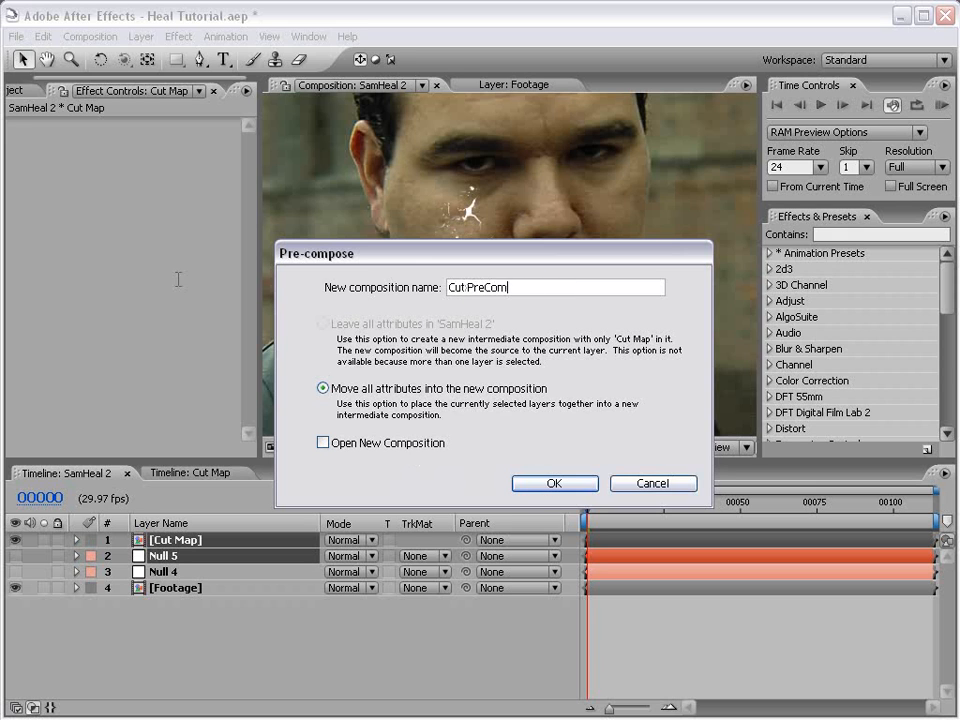
{"action": "left_click", "coordinate": [558, 488]}
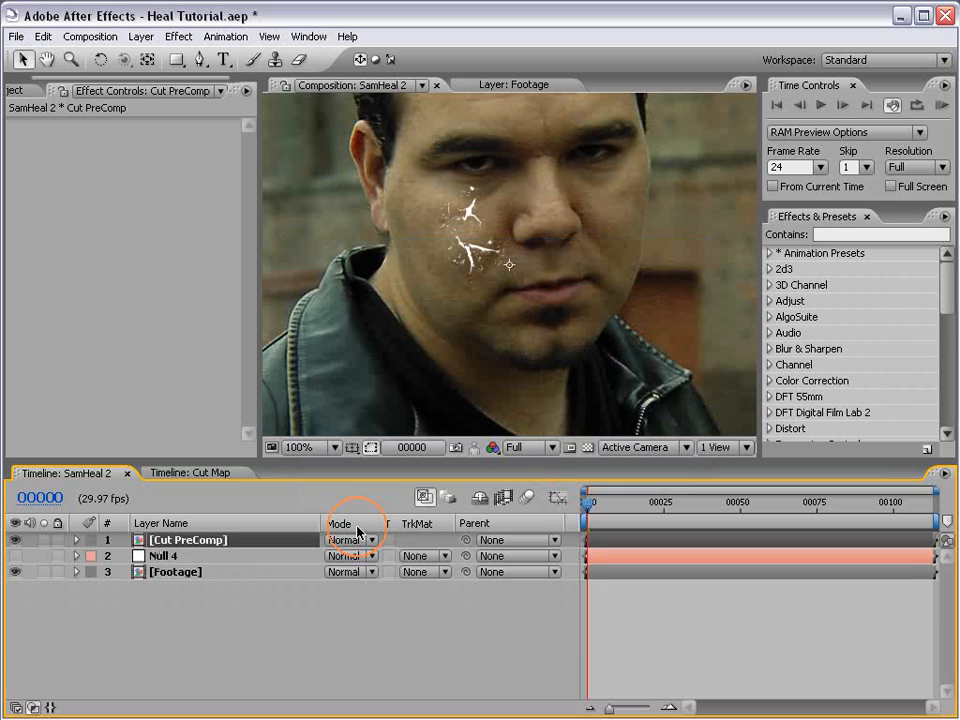
Step: Open the Cut PreComp composition and arrange its timeline between those of SamHeal 2 and Cut Map
{"action": "left_click", "coordinate": [170, 558]}
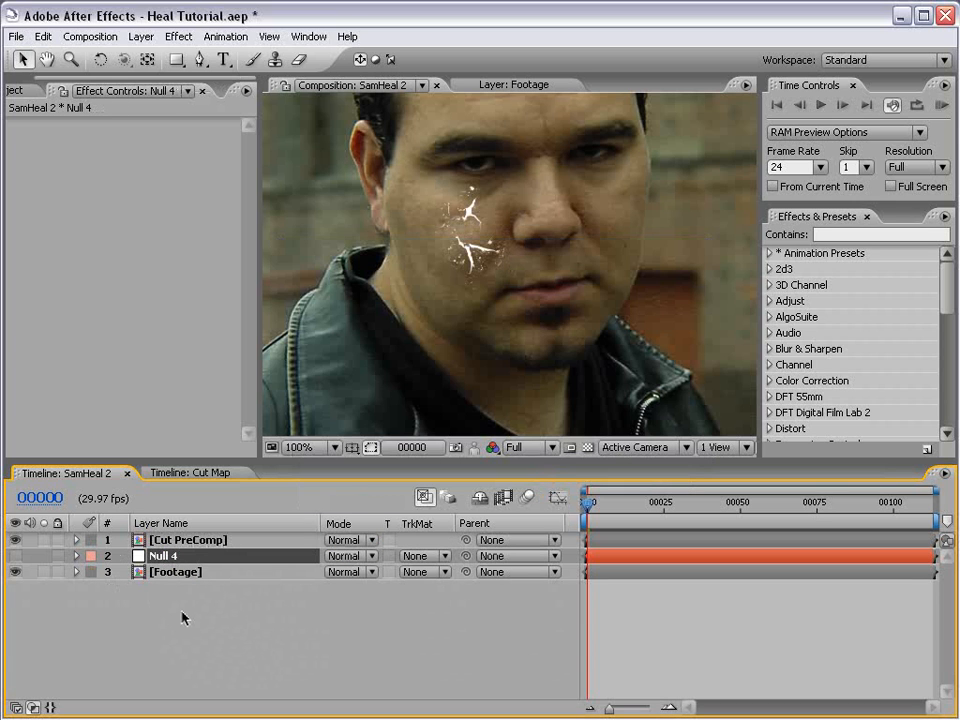
{"action": "double_click", "coordinate": [172, 540]}
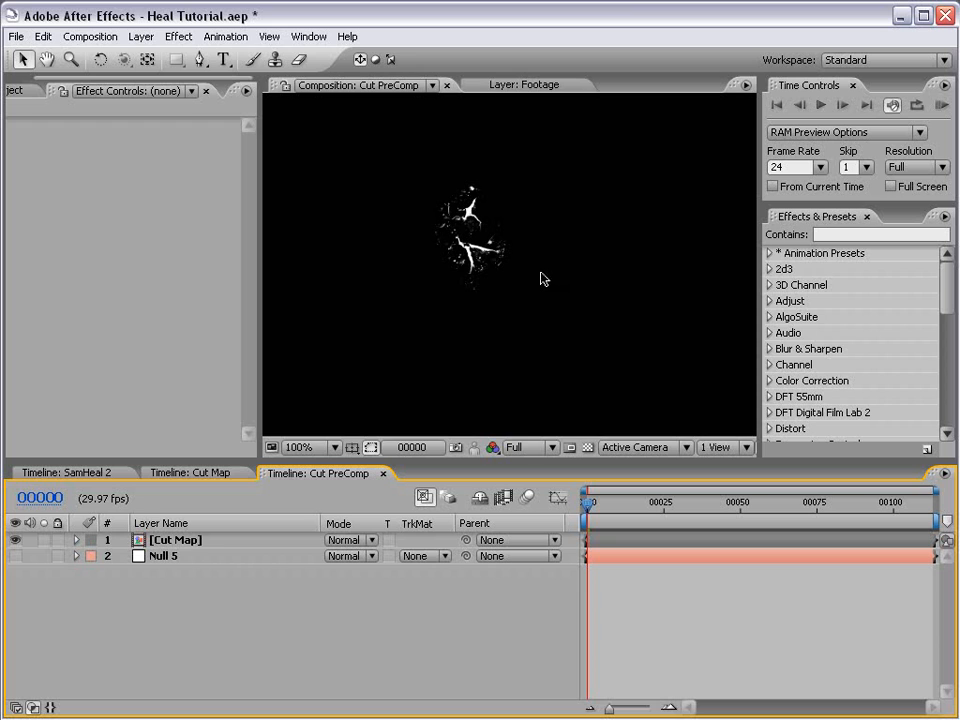
{"action": "key", "text": "comma"}
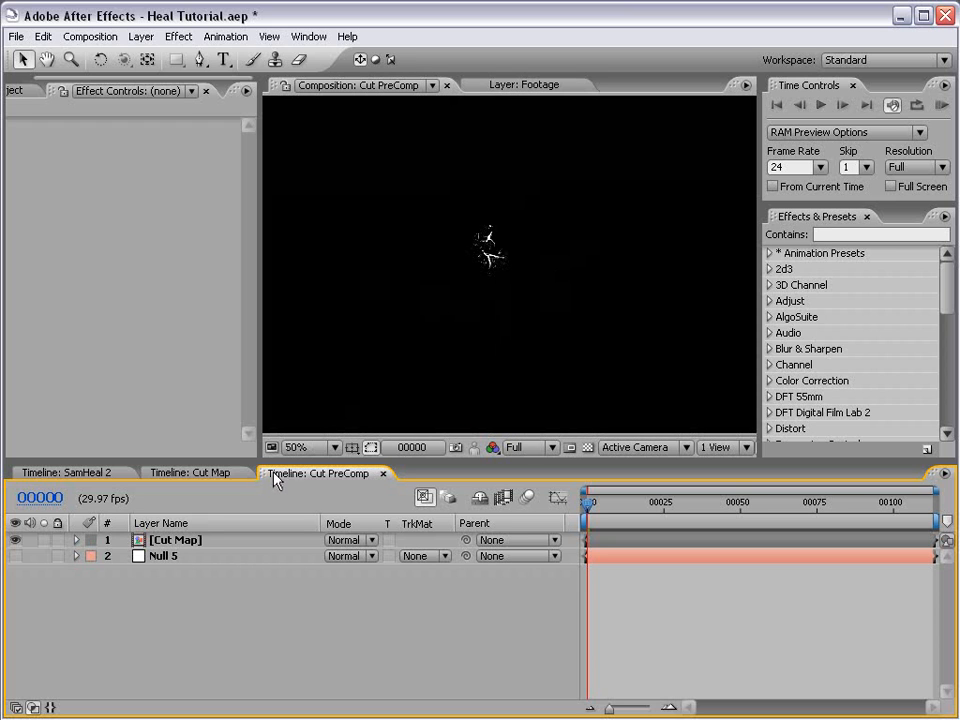
{"action": "left_click_drag", "start_coordinate": [274, 477], "coordinate": [257, 477]}
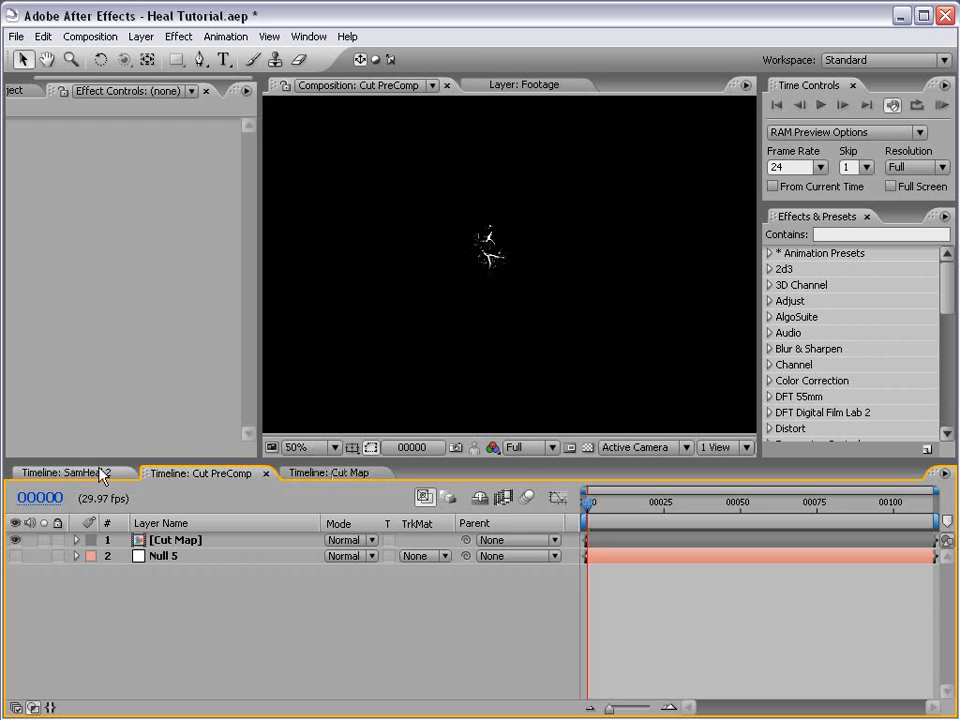
{"action": "left_click", "coordinate": [67, 478]}
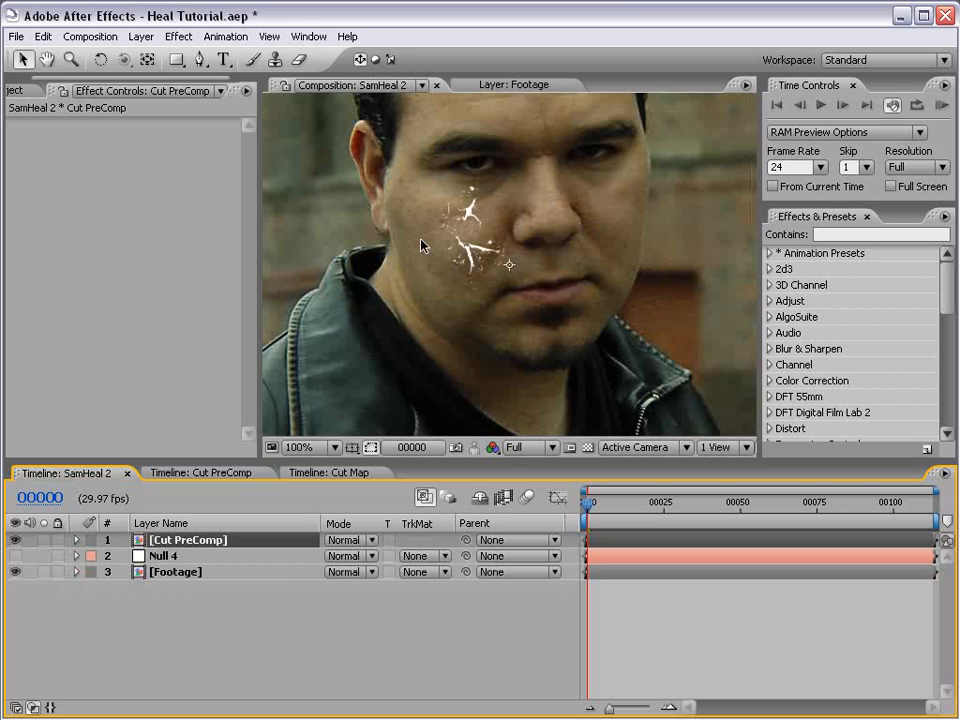
{"action": "left_click", "coordinate": [185, 474]}
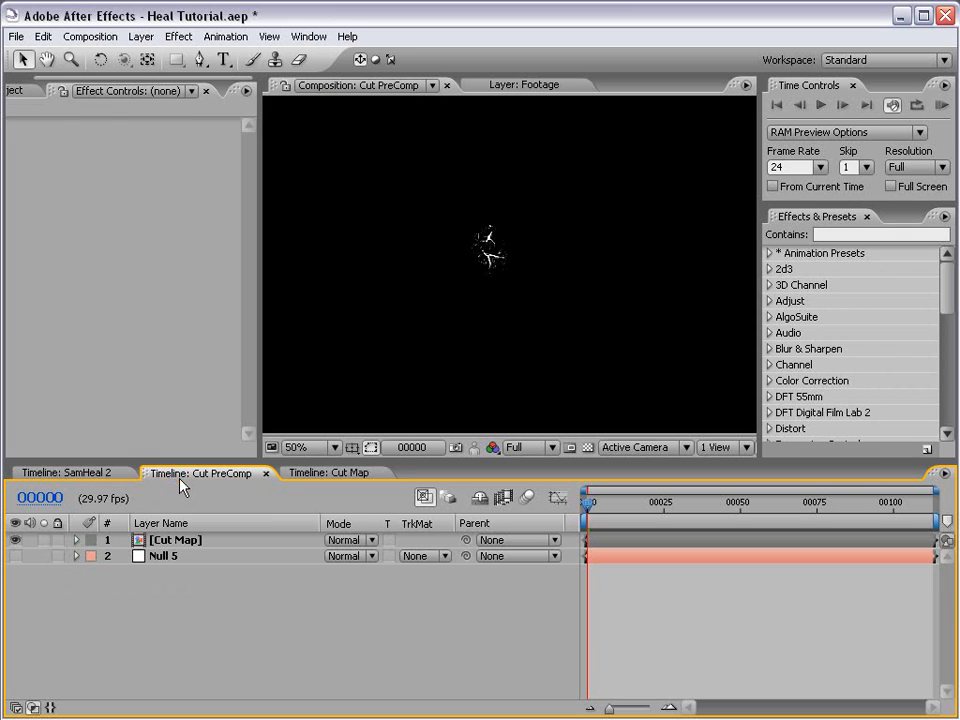
Step: Review the Cut Map layer in Cut PreComp and the crack texture inside the Cut Map composition, then return to Cut PreComp
{"action": "left_click", "coordinate": [180, 539]}
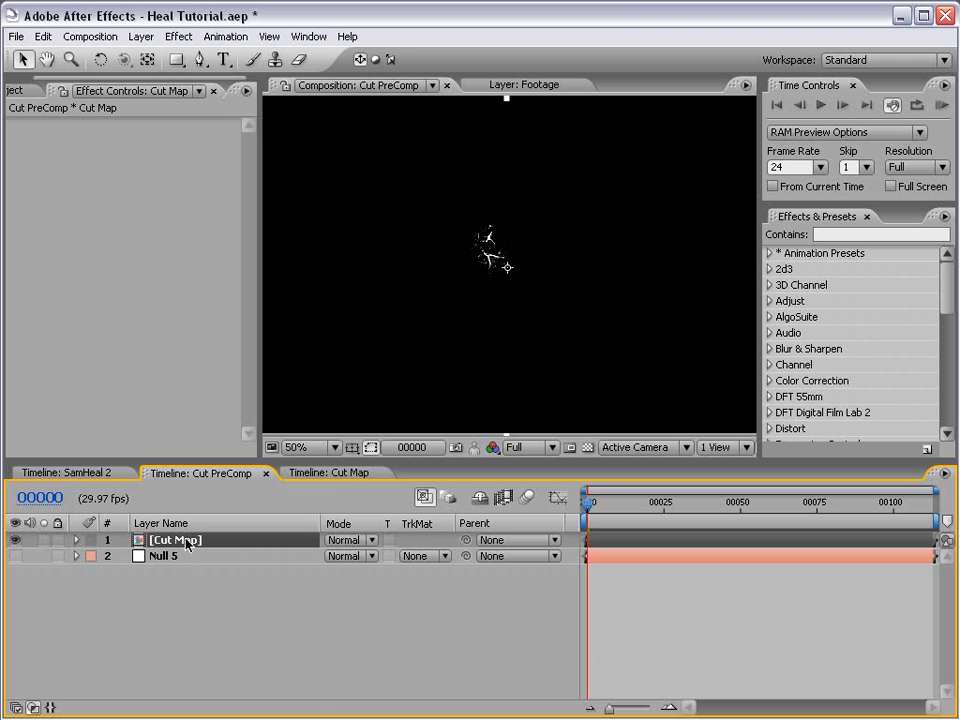
{"action": "left_click", "coordinate": [325, 473]}
{"action": "left_click", "coordinate": [211, 539]}
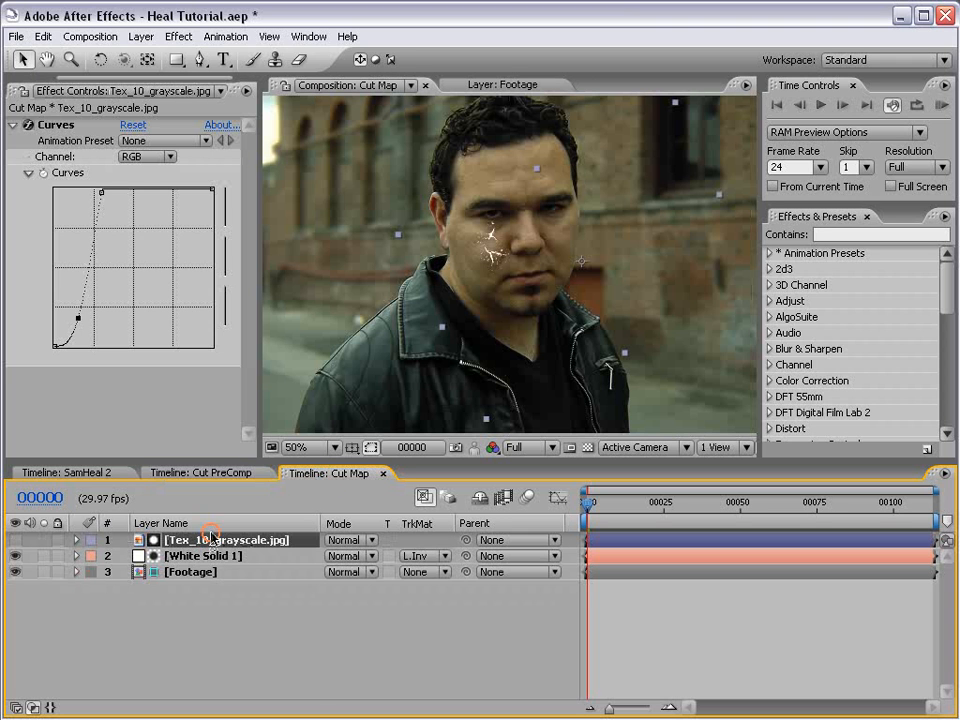
{"action": "left_click", "coordinate": [490, 278]}
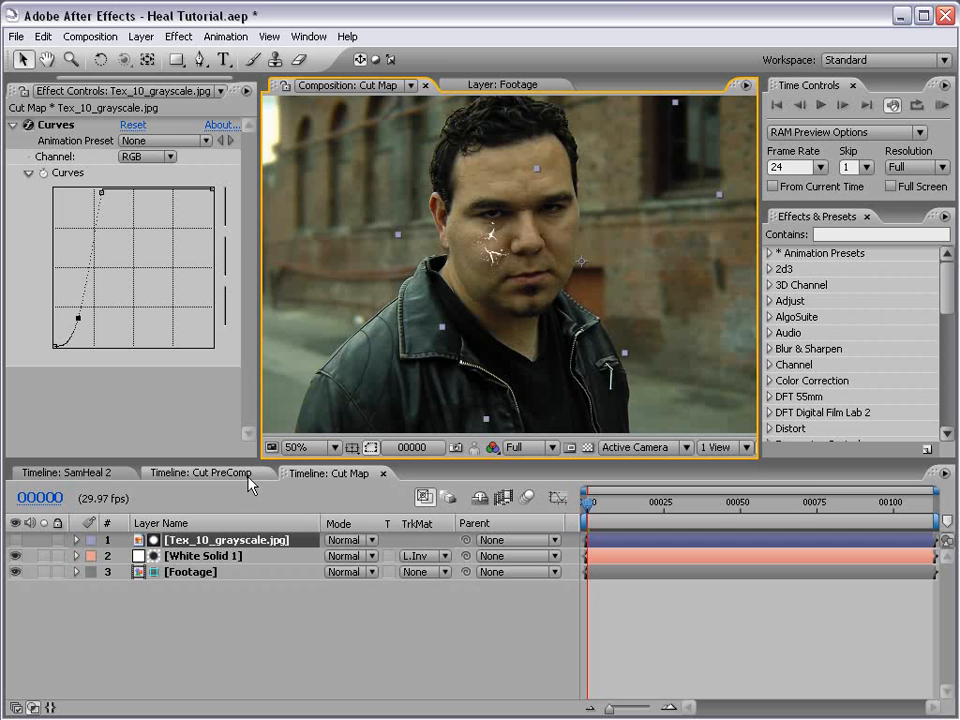
{"action": "left_click", "coordinate": [190, 476]}
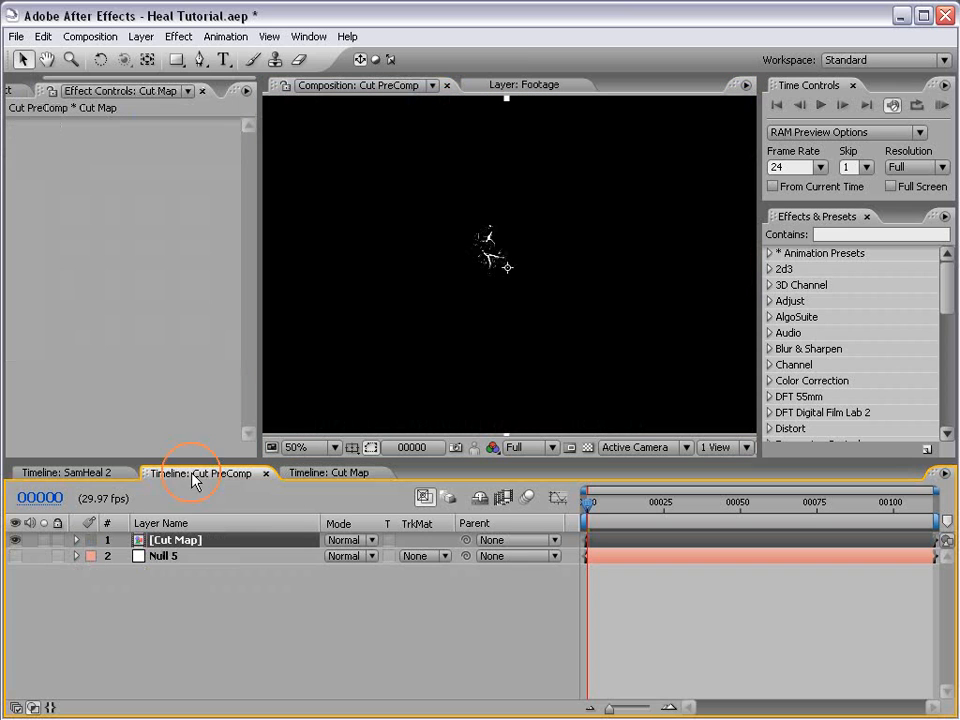
Step: Copy the Footage layer from SamHeal 2 into Cut PreComp and place it at the bottom of the layer stack
{"action": "left_click", "coordinate": [76, 474]}
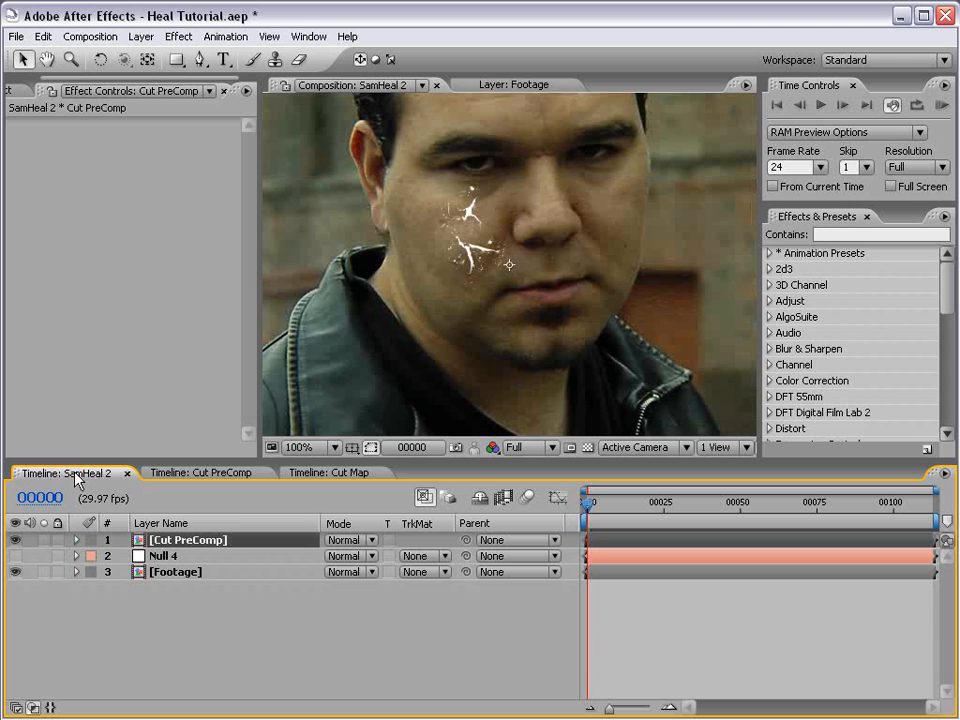
{"action": "left_click", "coordinate": [186, 572]}
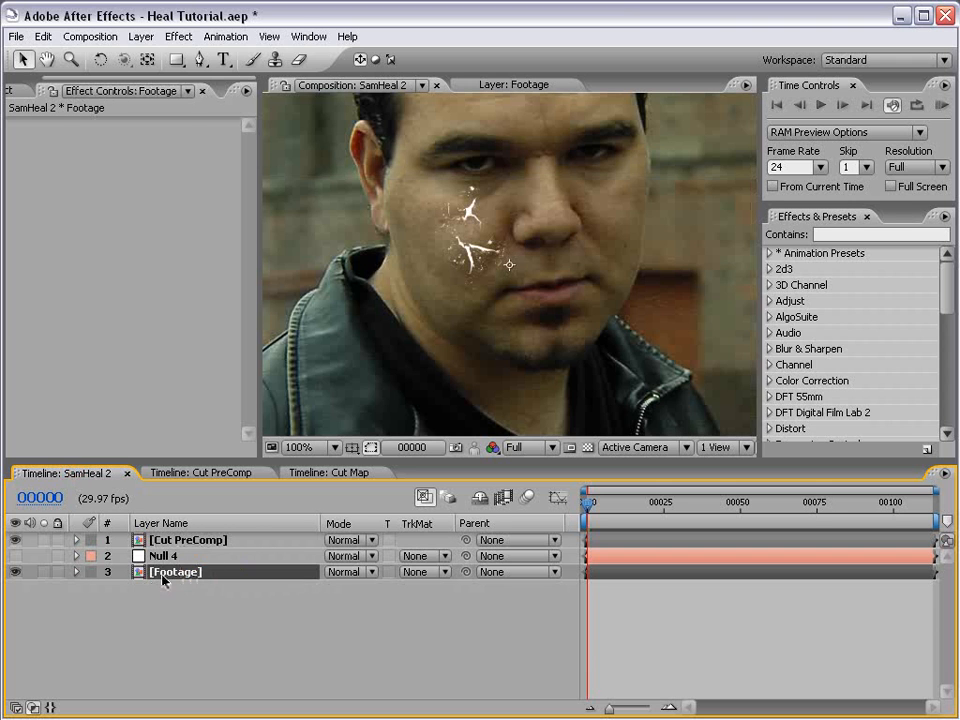
{"action": "left_click", "coordinate": [168, 473]}
{"action": "key", "text": "ctrl+v"}
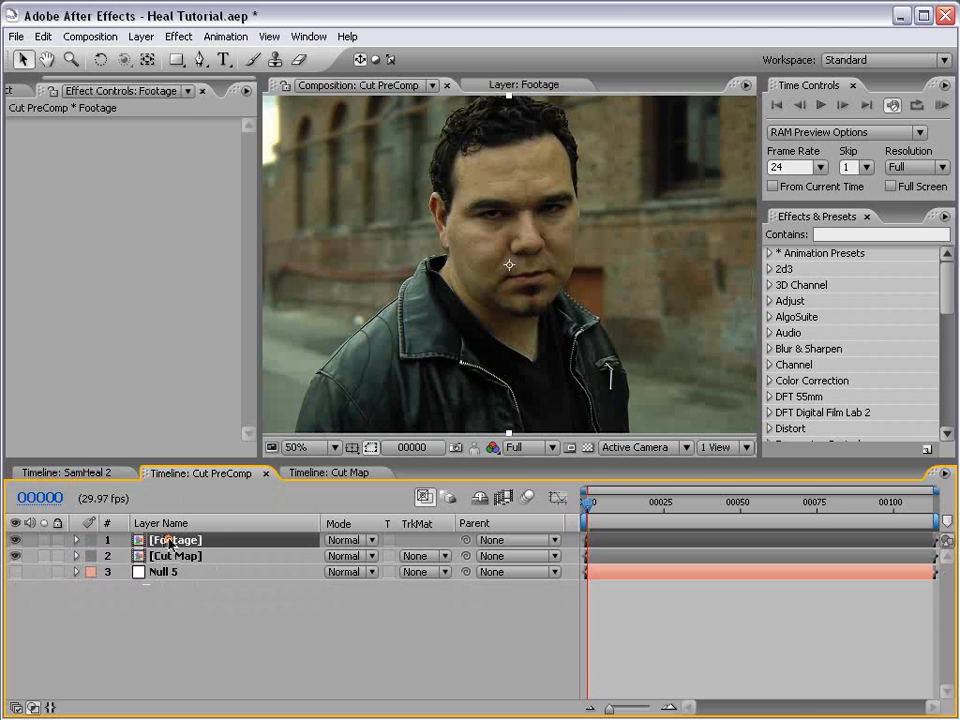
{"action": "key", "text": "ctrl+shift+bracketleft"}
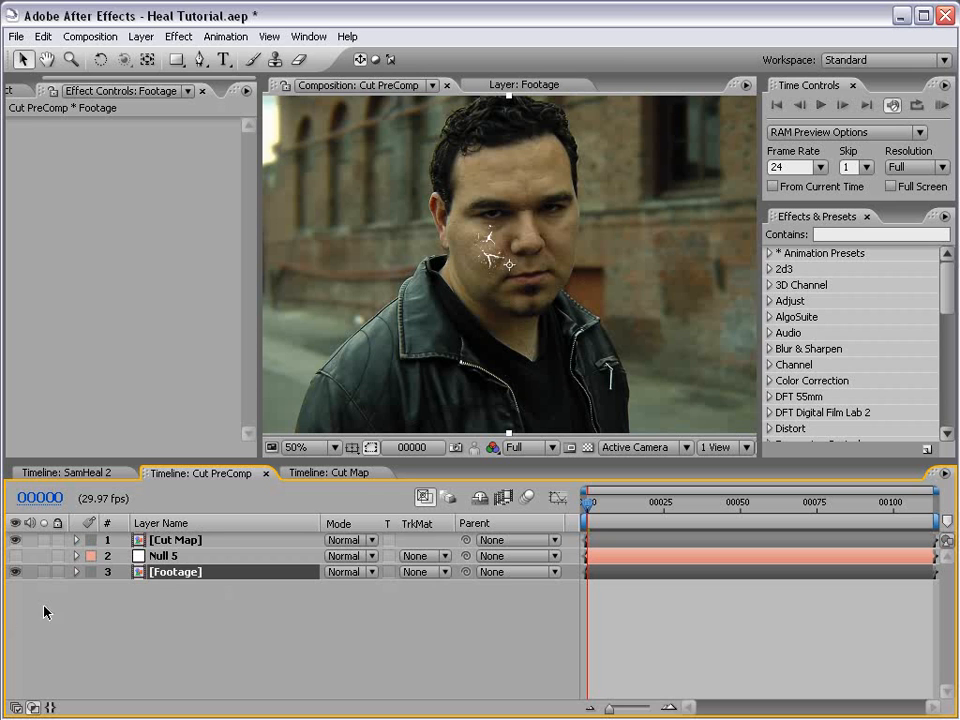
Step: Parent the Cut Map layer to Null 5 and make the Footage layer in Cut PreComp a guide layer
{"action": "left_click", "coordinate": [170, 540]}
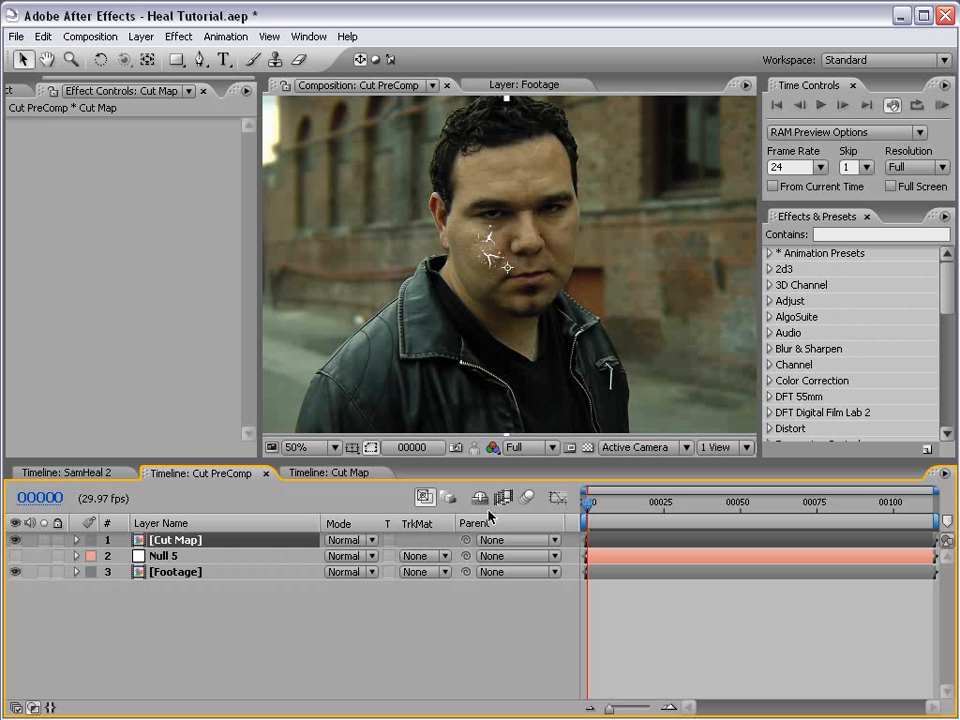
{"action": "left_click_drag", "start_coordinate": [465, 540], "coordinate": [160, 558]}
{"action": "left_click", "coordinate": [154, 579]}
{"action": "right_click", "coordinate": [157, 580]}
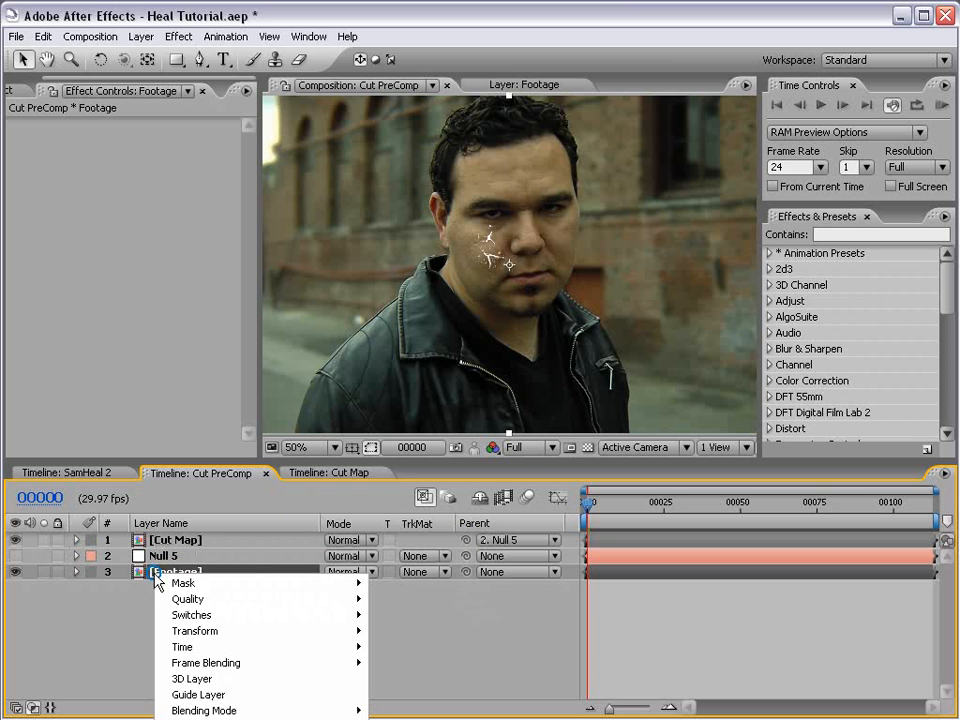
{"action": "left_click", "coordinate": [212, 695]}
Step: Try shifting the Cut PreComp layer over the face in SamHeal 2, restore its position and save the project
{"action": "left_click", "coordinate": [71, 473]}
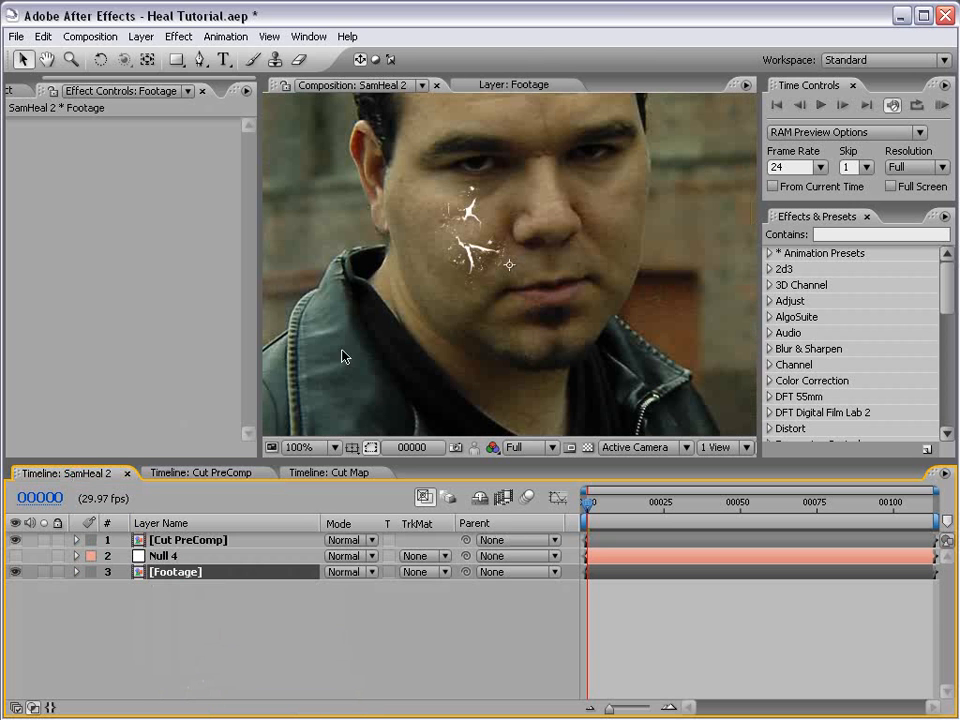
{"action": "left_click", "coordinate": [546, 229]}
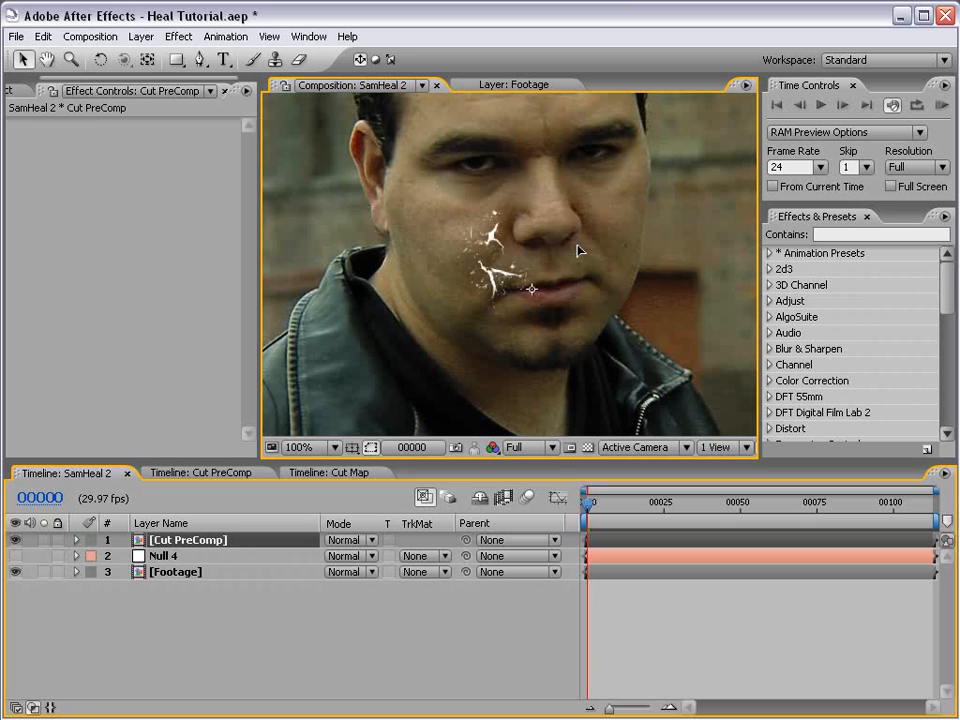
{"action": "key", "text": "ctrl+s"}
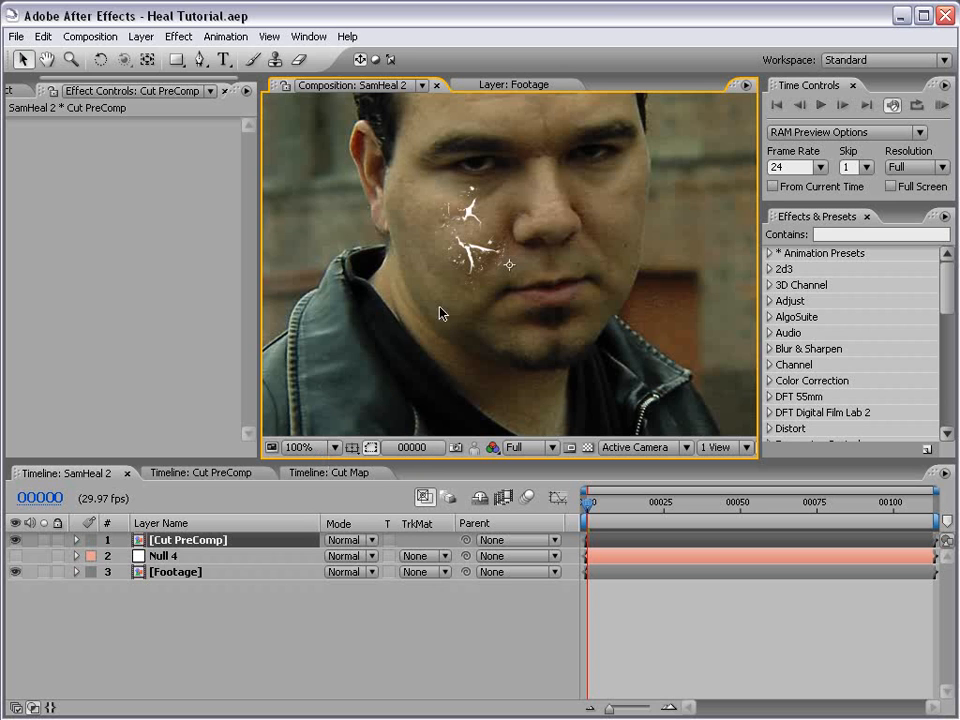
Step: Find the CC Glass effect by searching for "glass" and apply it to the Footage layer in SamHeal 2
{"action": "left_click", "coordinate": [832, 234]}
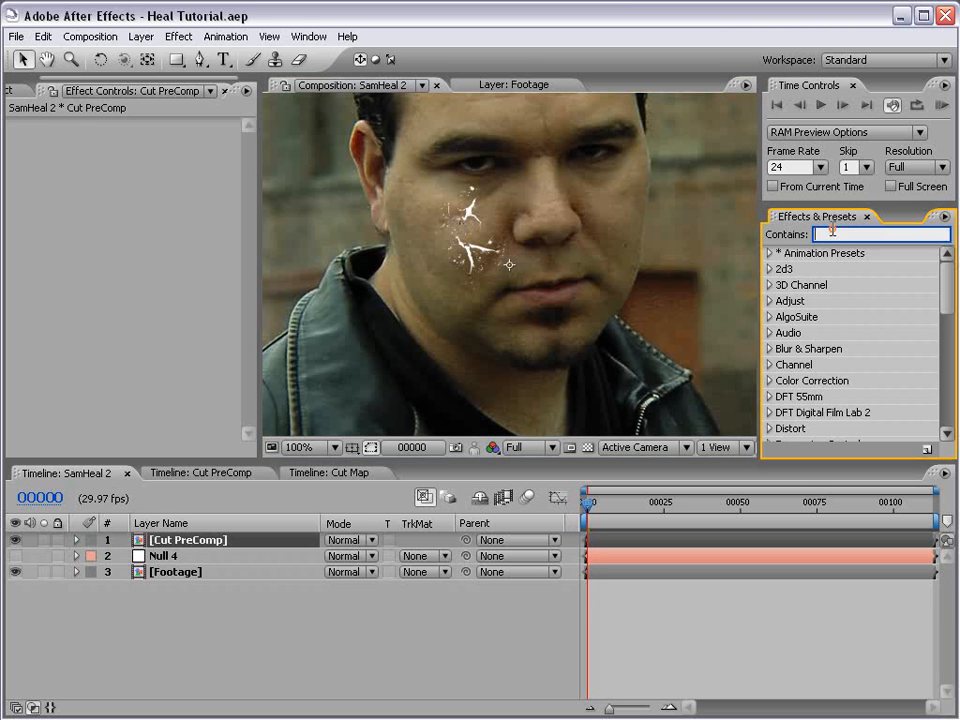
{"action": "type", "text": "glass"}
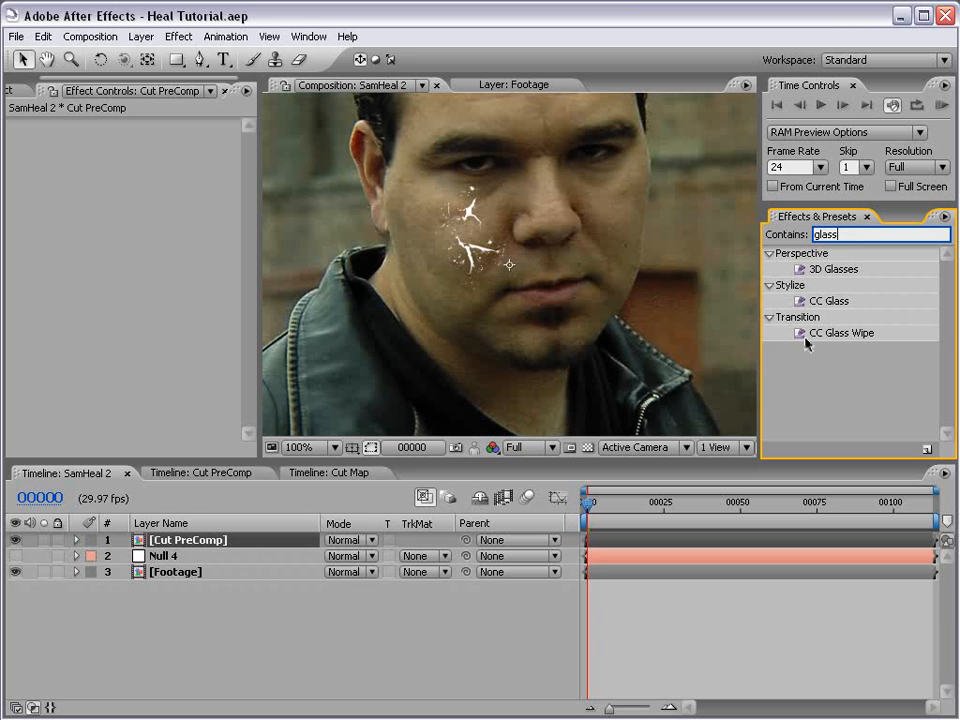
{"action": "left_click_drag", "start_coordinate": [829, 300], "coordinate": [176, 573]}
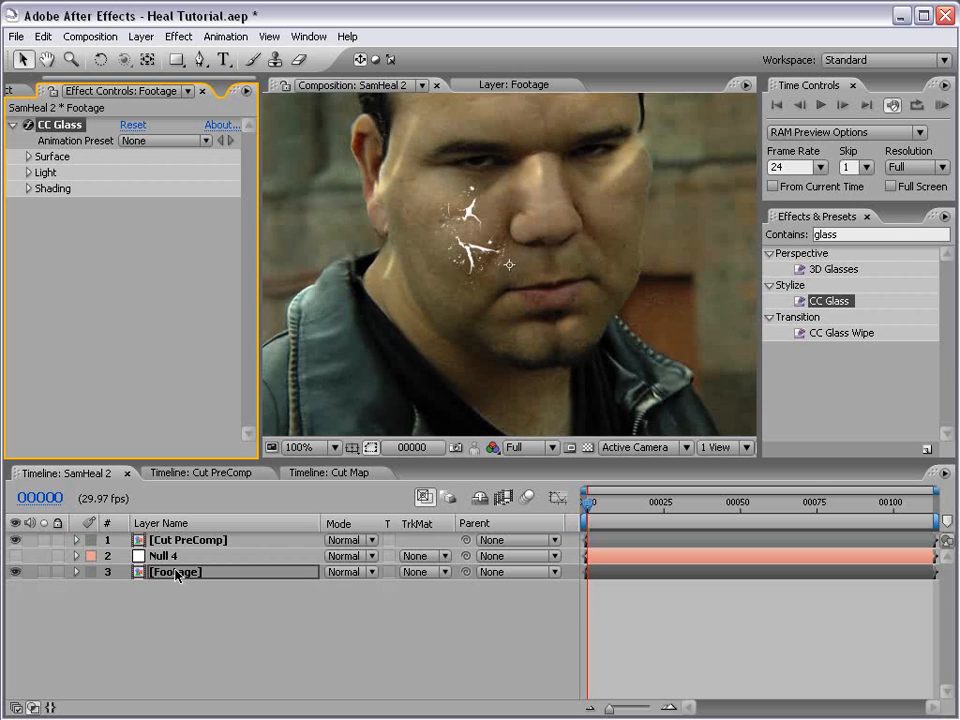
Step: Use Cut PreComp as the CC Glass bump map and hide the Cut PreComp layer
{"action": "left_click", "coordinate": [28, 157]}
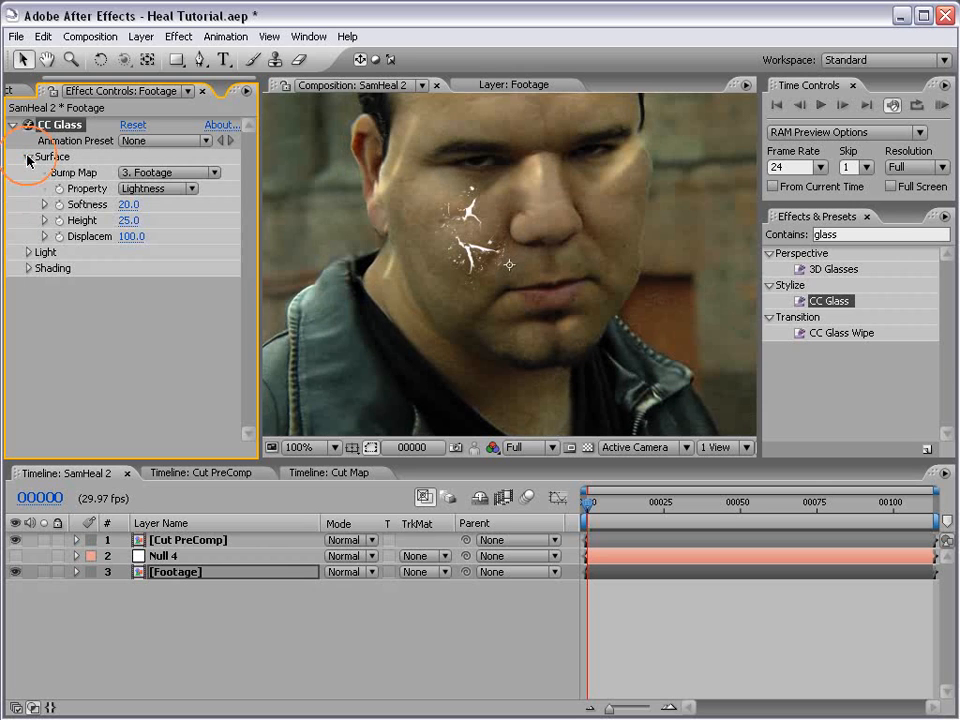
{"action": "left_click", "coordinate": [200, 172]}
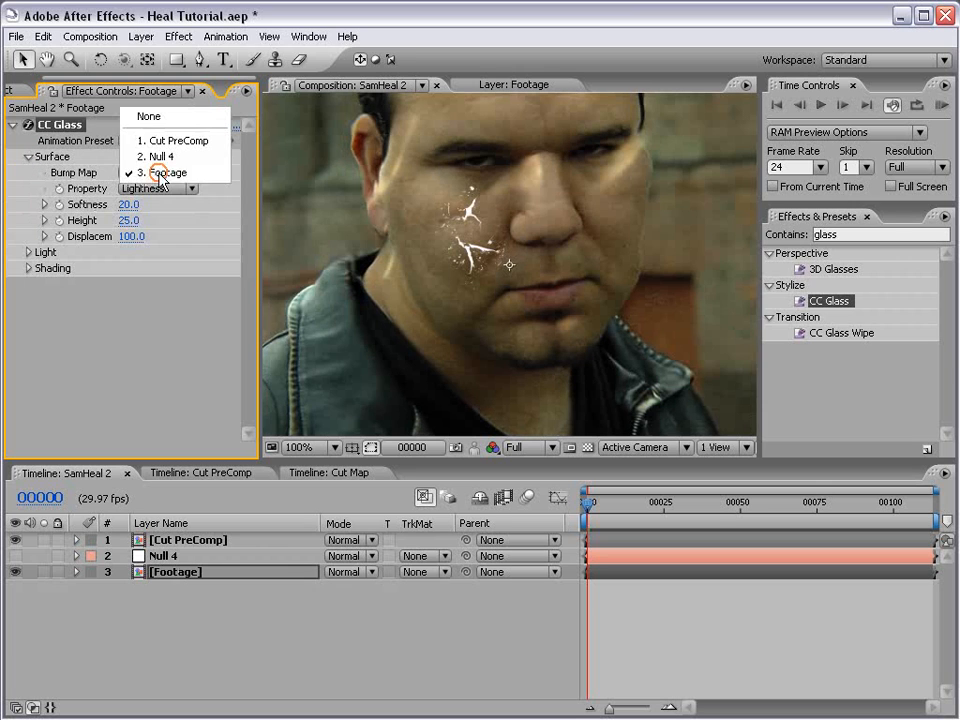
{"action": "left_click", "coordinate": [205, 146]}
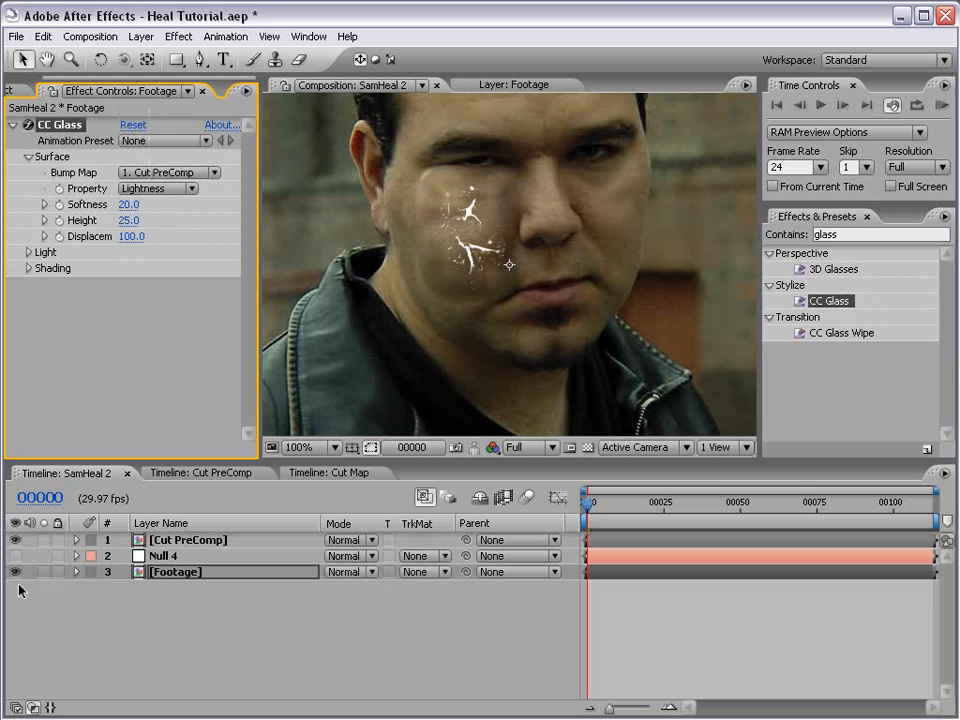
{"action": "left_click", "coordinate": [16, 541]}
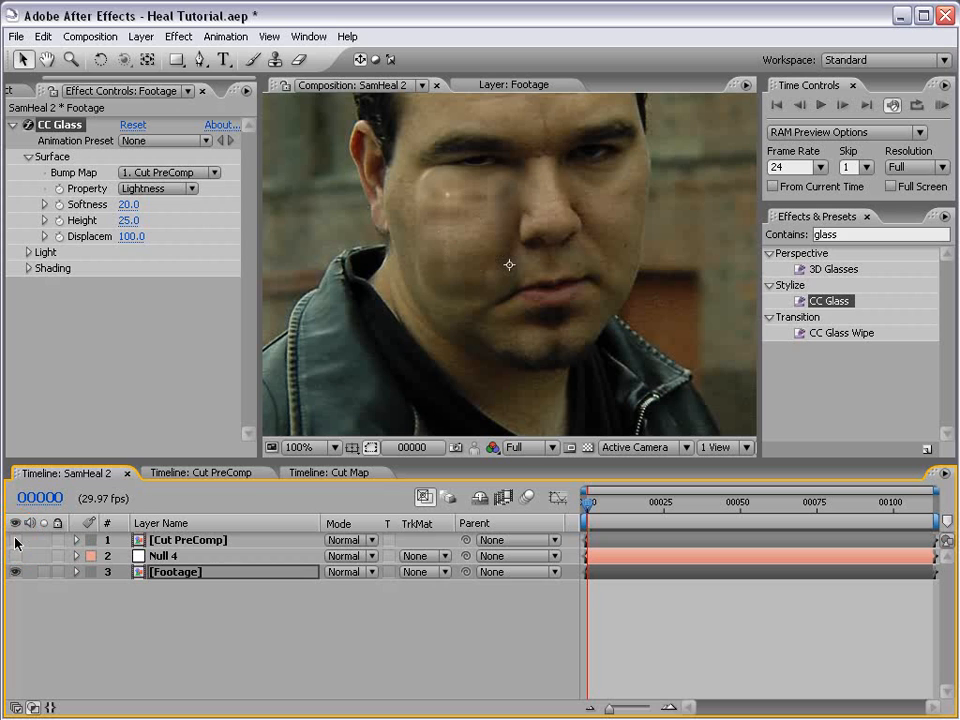
Step: Set the CC Glass surface Softness to 0 and its bump map Property to Alpha
{"action": "left_click", "coordinate": [128, 204]}
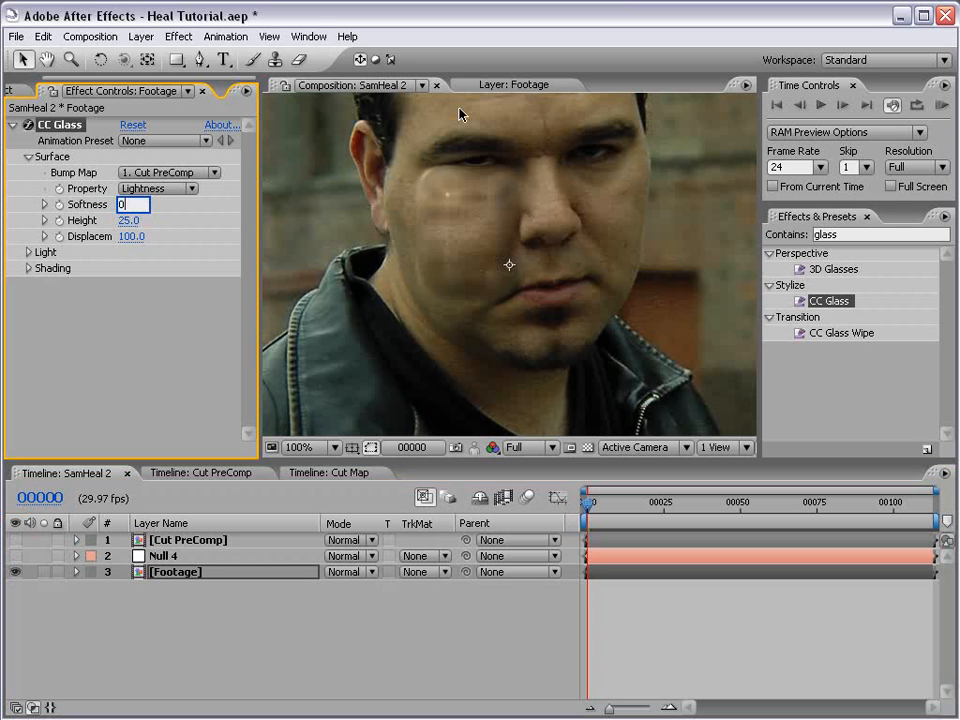
{"action": "key", "text": "Return"}
{"action": "key", "text": "period"}
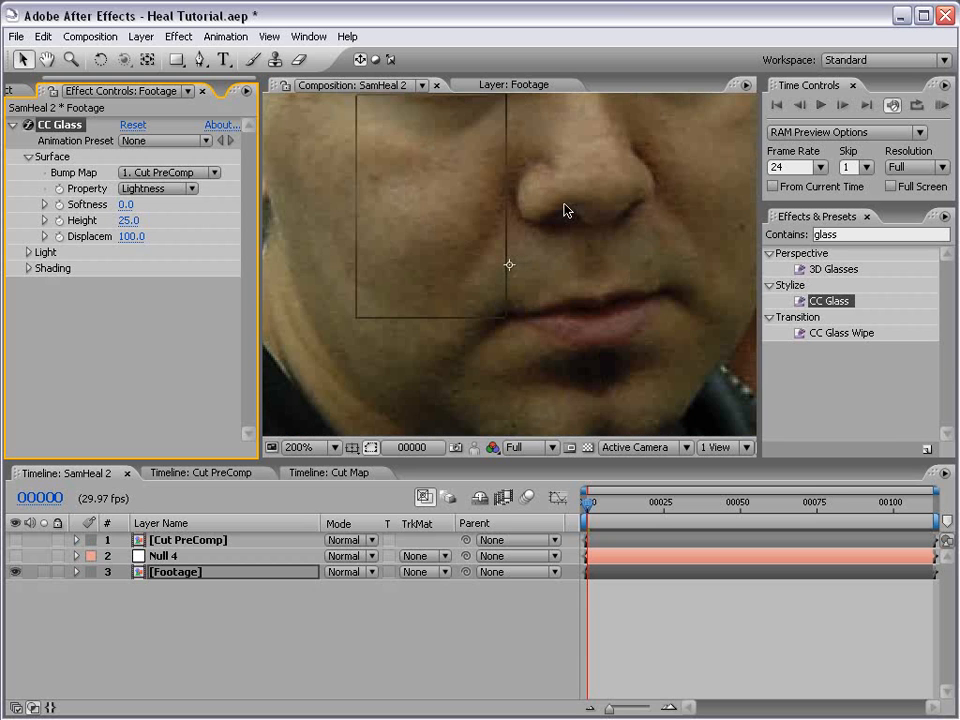
{"action": "left_click", "coordinate": [150, 189]}
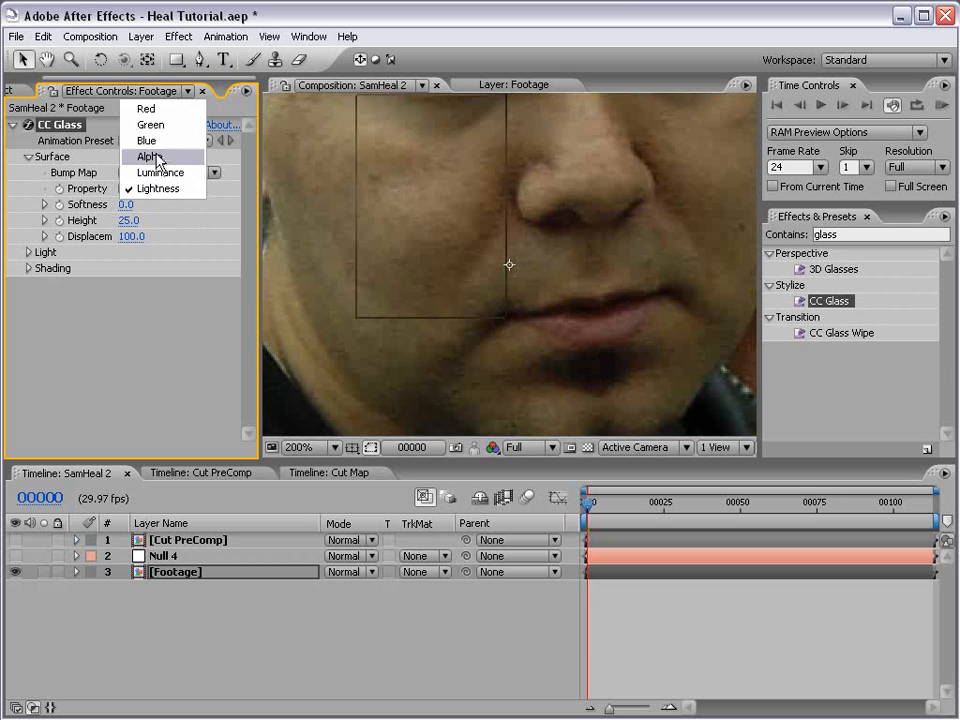
{"action": "left_click", "coordinate": [155, 157]}
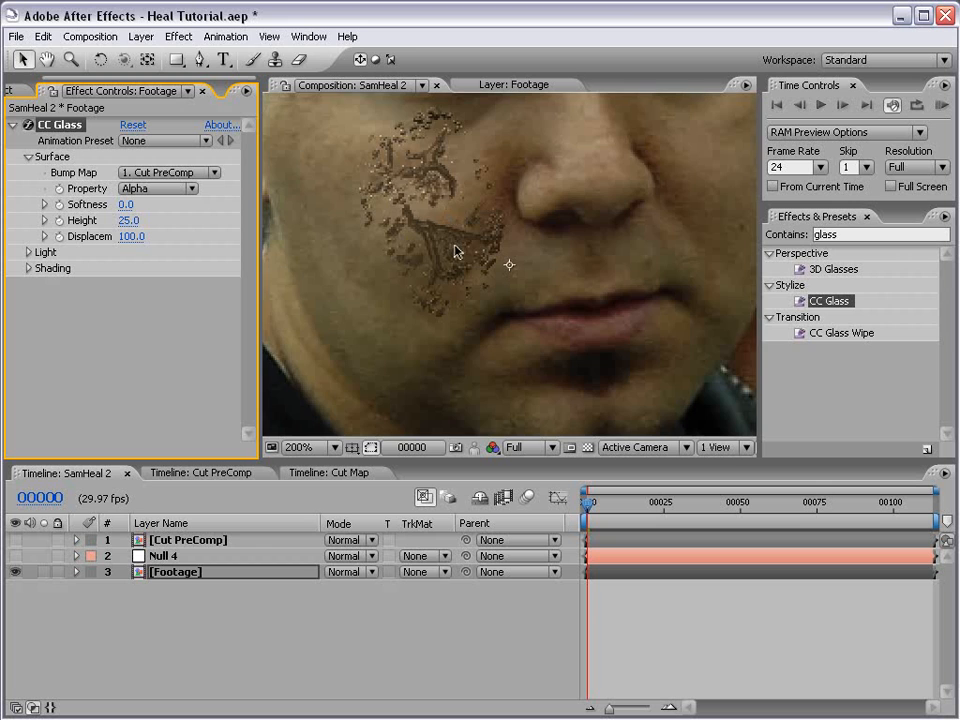
Step: Set the CC Glass surface Height to 2 and Displacement to 50
{"action": "key", "text": "comma"}
{"action": "key", "text": "period"}
{"action": "left_click_drag", "start_coordinate": [475, 186], "coordinate": [499, 247]}
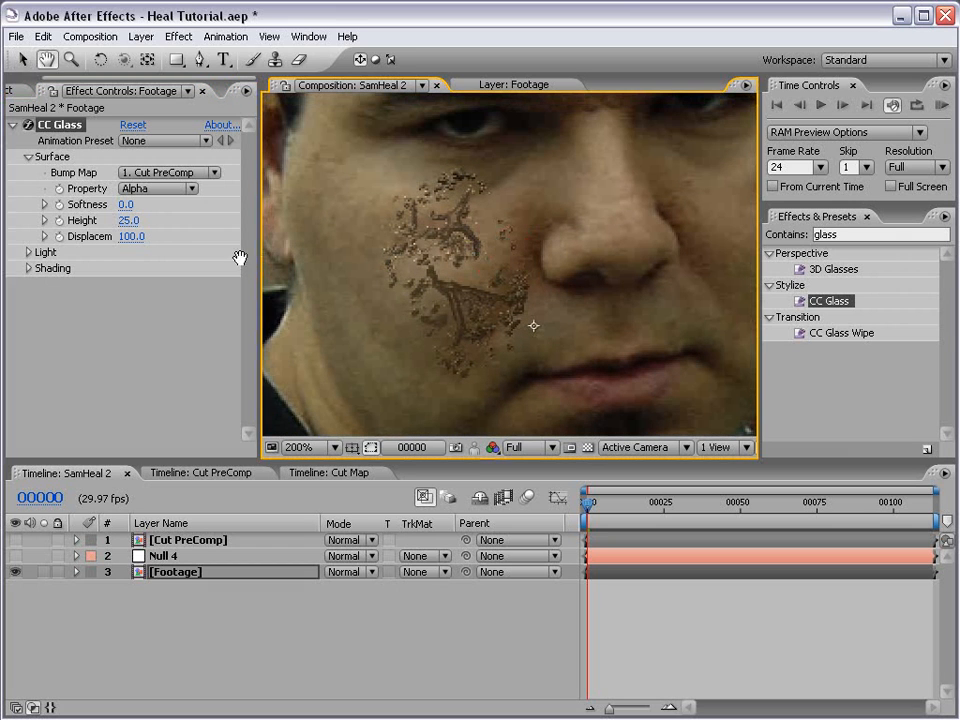
{"action": "left_click", "coordinate": [128, 220]}
{"action": "type", "text": "2"}
{"action": "key", "text": "Return"}
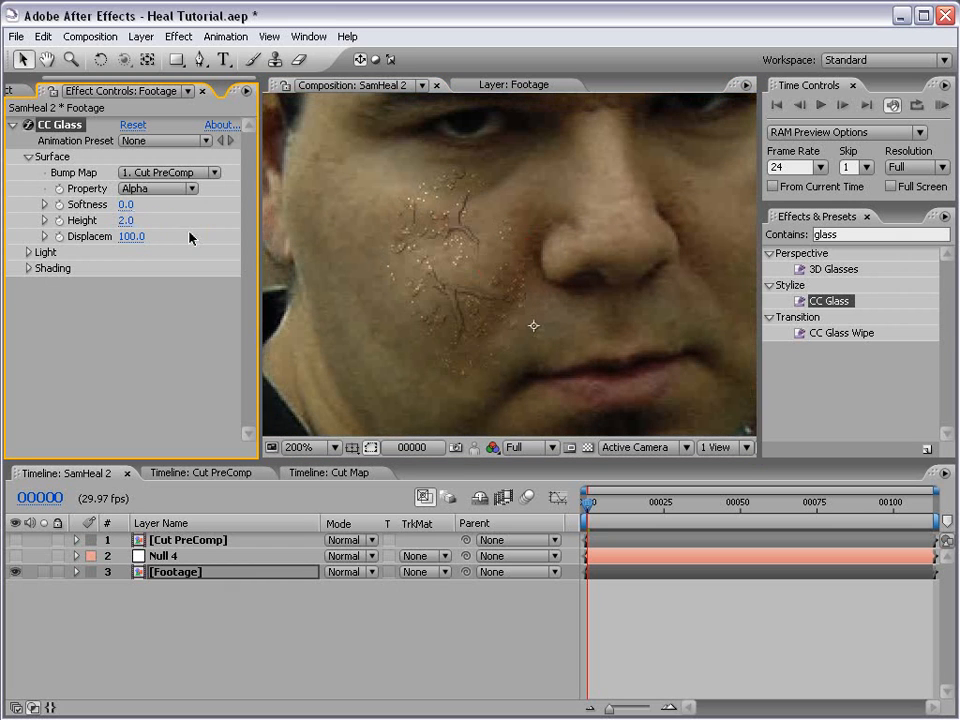
{"action": "left_click", "coordinate": [131, 236]}
{"action": "type", "text": "50"}
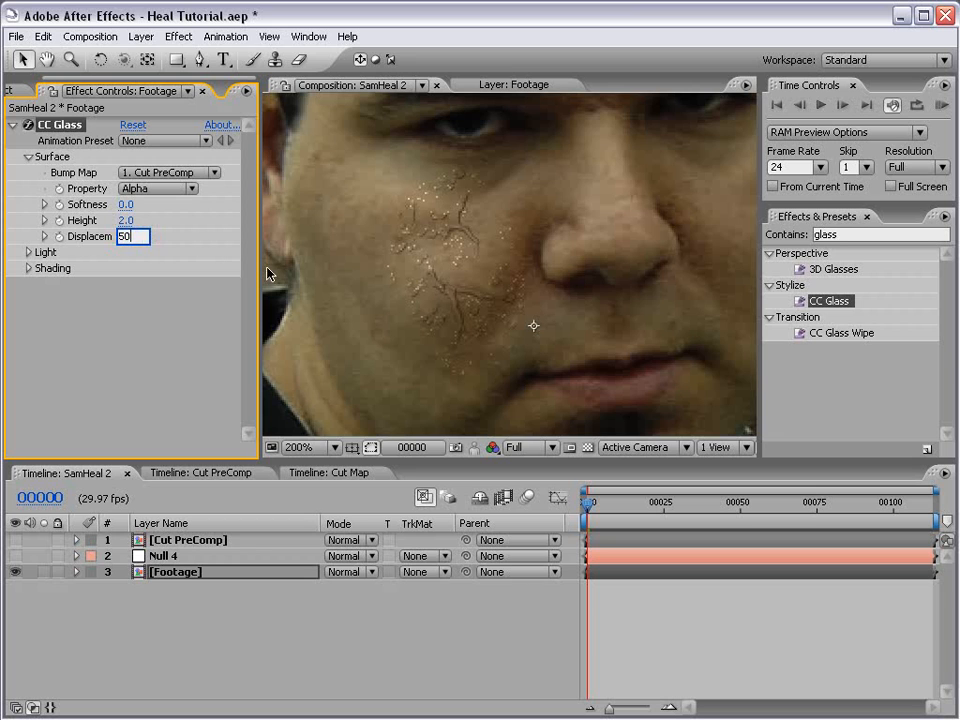
{"action": "key", "text": "Return"}
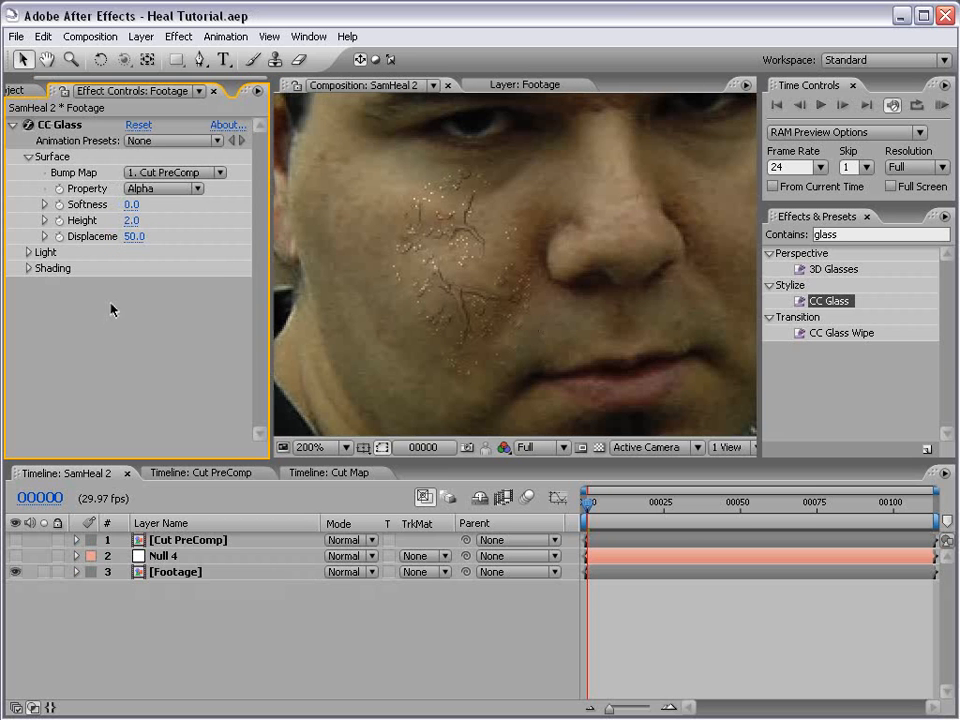
Step: Lower the CC Glass Light Height, trying 25 and settling on 28
{"action": "left_click", "coordinate": [28, 252]}
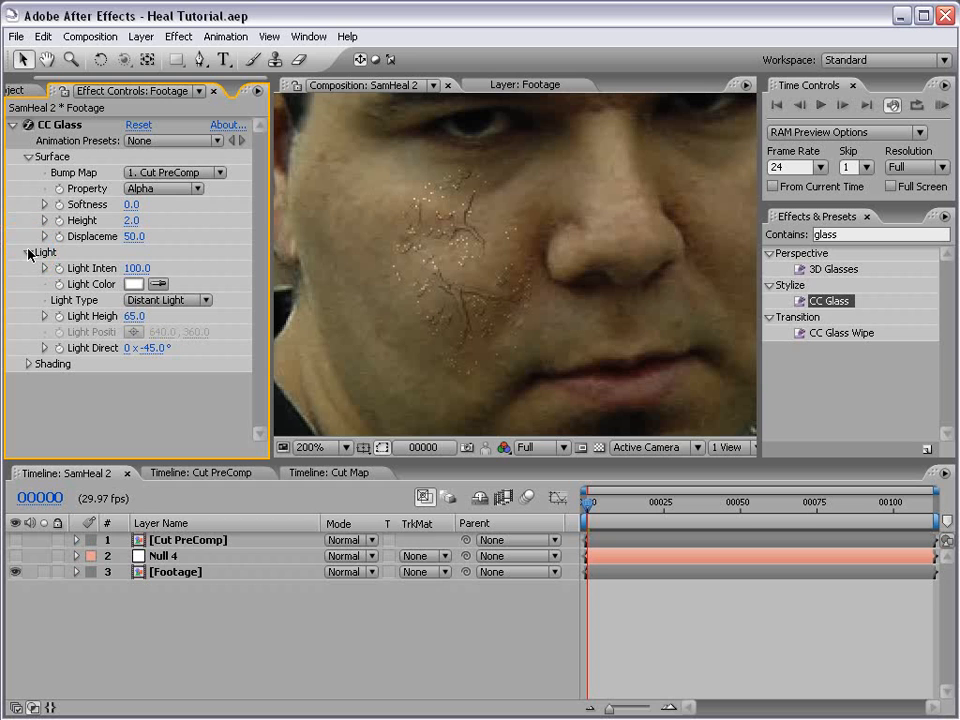
{"action": "left_click", "coordinate": [131, 316]}
{"action": "type", "text": "2"}
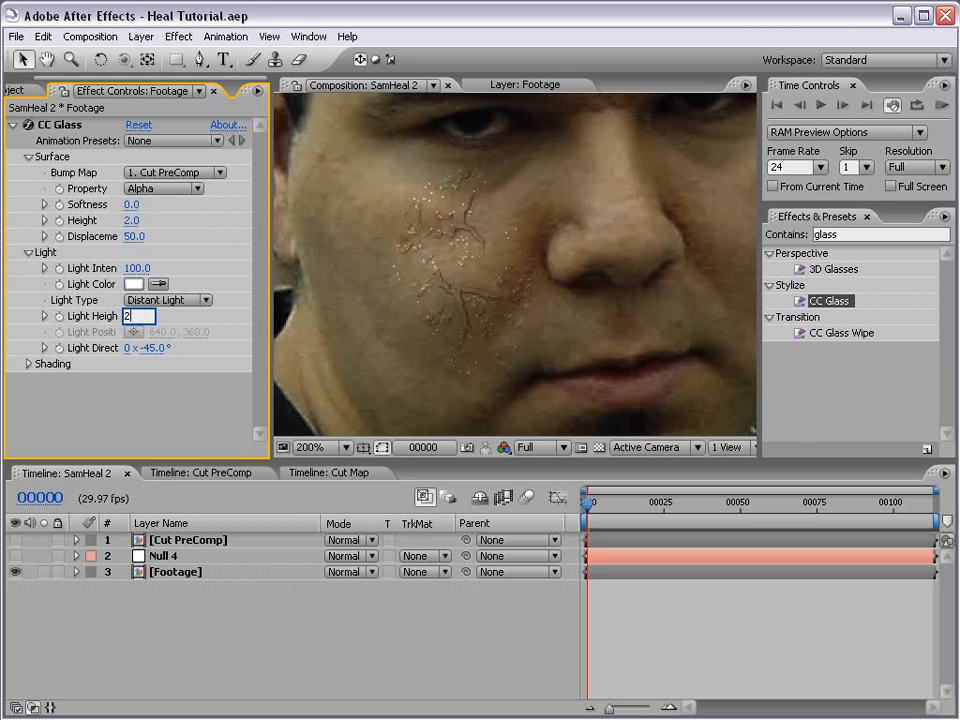
{"action": "type", "text": "5"}
{"action": "key", "text": "Return"}
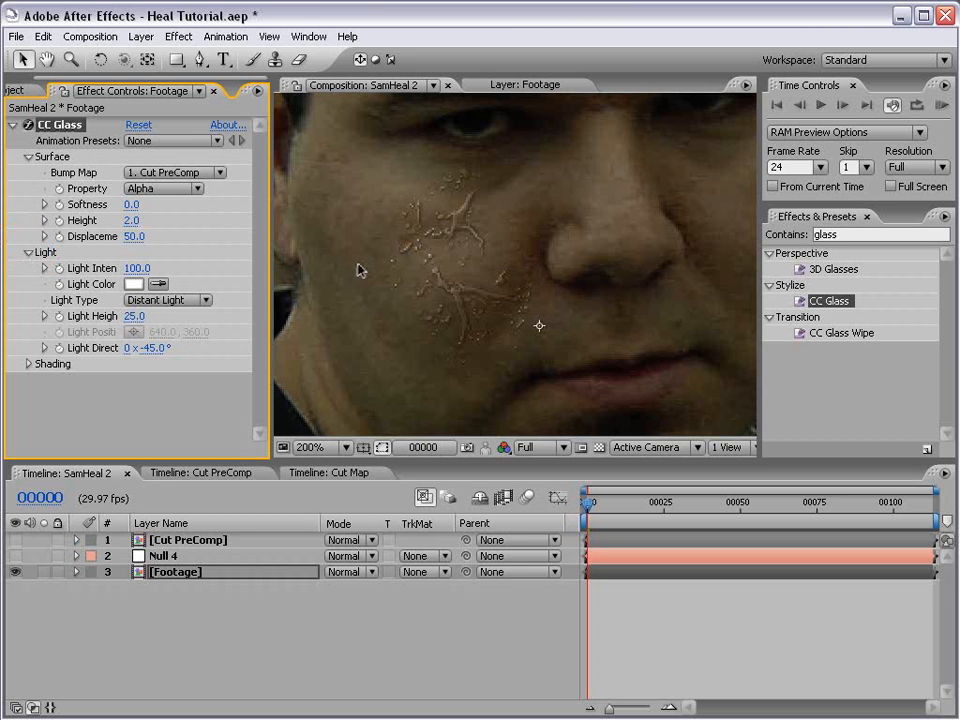
{"action": "left_click", "coordinate": [136, 316]}
{"action": "type", "text": "28"}
{"action": "key", "text": "Return"}
Step: Set the CC Glass Light Direction to -186° and check the cracks on the cheek up close and from farther away
{"action": "left_click", "coordinate": [152, 348]}
{"action": "type", "text": "-180"}
{"action": "key", "text": "Return"}
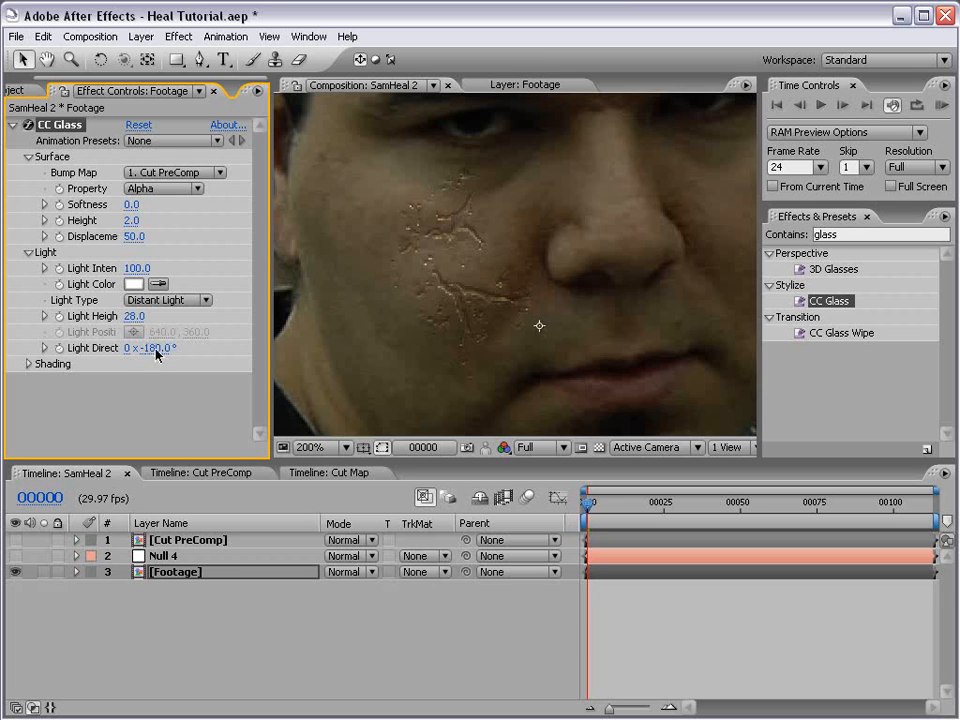
{"action": "left_click_drag", "start_coordinate": [152, 349], "coordinate": [145, 349]}
{"action": "scroll", "coordinate": [415, 282], "scroll_direction": "down", "scroll_amount": 1}
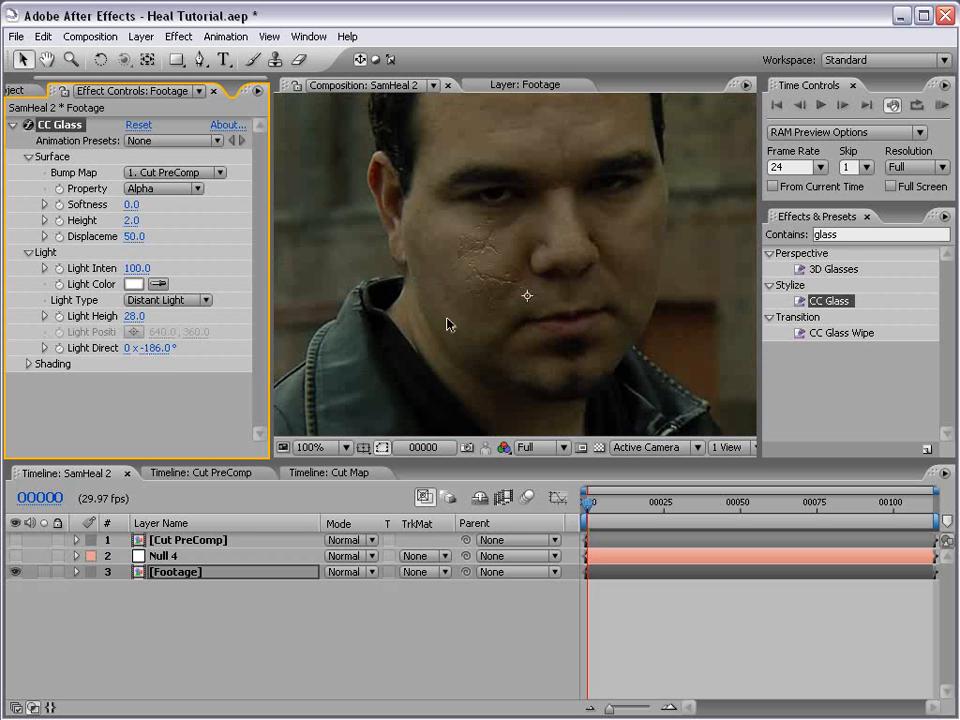
{"action": "scroll", "coordinate": [505, 340], "scroll_direction": "up", "scroll_amount": 1}
{"action": "mouse_move", "coordinate": [527, 230]}
{"action": "left_mouse_down"}
{"action": "mouse_move", "coordinate": [503, 325]}
{"action": "mouse_move", "coordinate": [506, 296]}
{"action": "mouse_move", "coordinate": [460, 250]}
{"action": "mouse_move", "coordinate": [497, 261]}
{"action": "left_mouse_up"}
{"action": "scroll", "coordinate": [567, 285], "scroll_direction": "down", "scroll_amount": 1}
{"action": "scroll", "coordinate": [466, 277], "scroll_direction": "up", "scroll_amount": 1}
Step: Raise the CC Glass shading values to Ambient 72 and Diffuse 62
{"action": "left_click", "coordinate": [27, 365]}
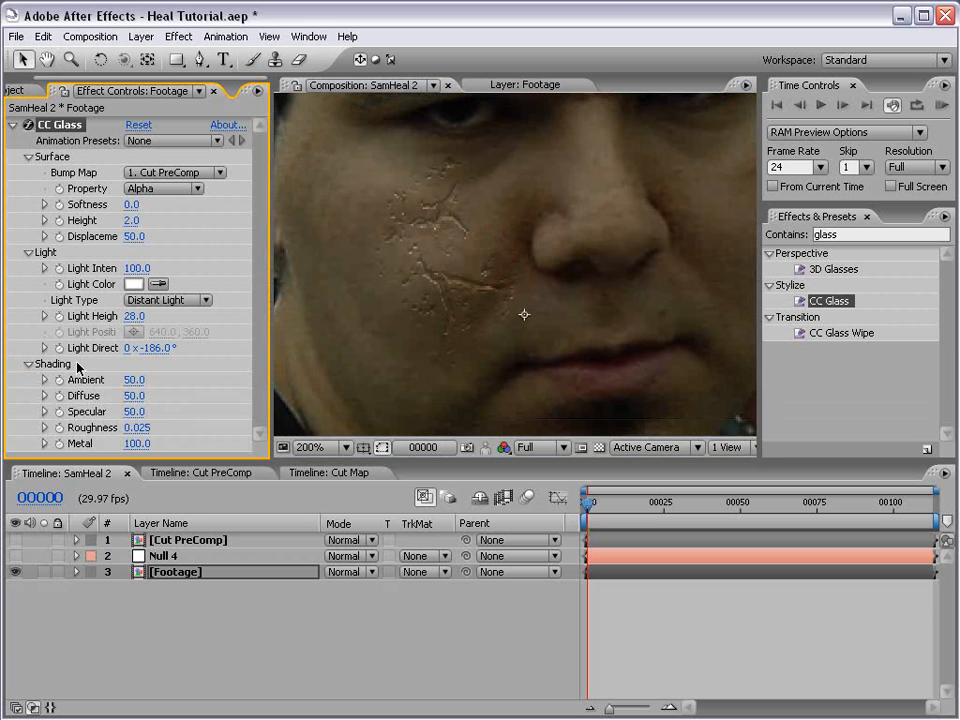
{"action": "left_click_drag", "start_coordinate": [133, 381], "coordinate": [148, 378]}
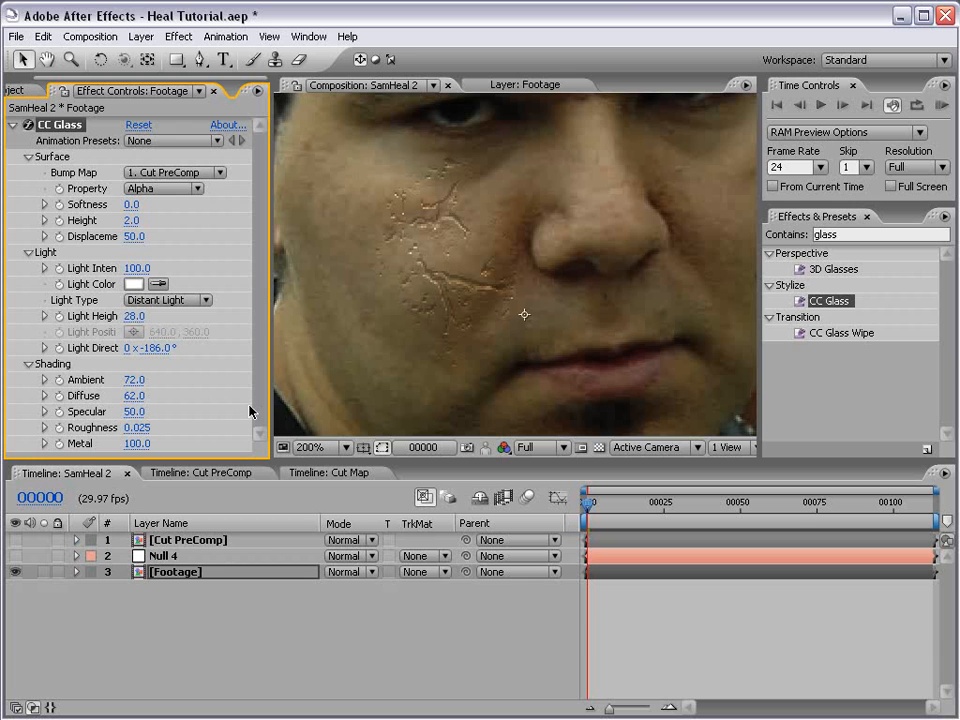
Step: Set the CC Glass shading Roughness to 0.080 and Specular to 21
{"action": "scroll", "coordinate": [454, 336], "scroll_direction": "down", "scroll_amount": 1}
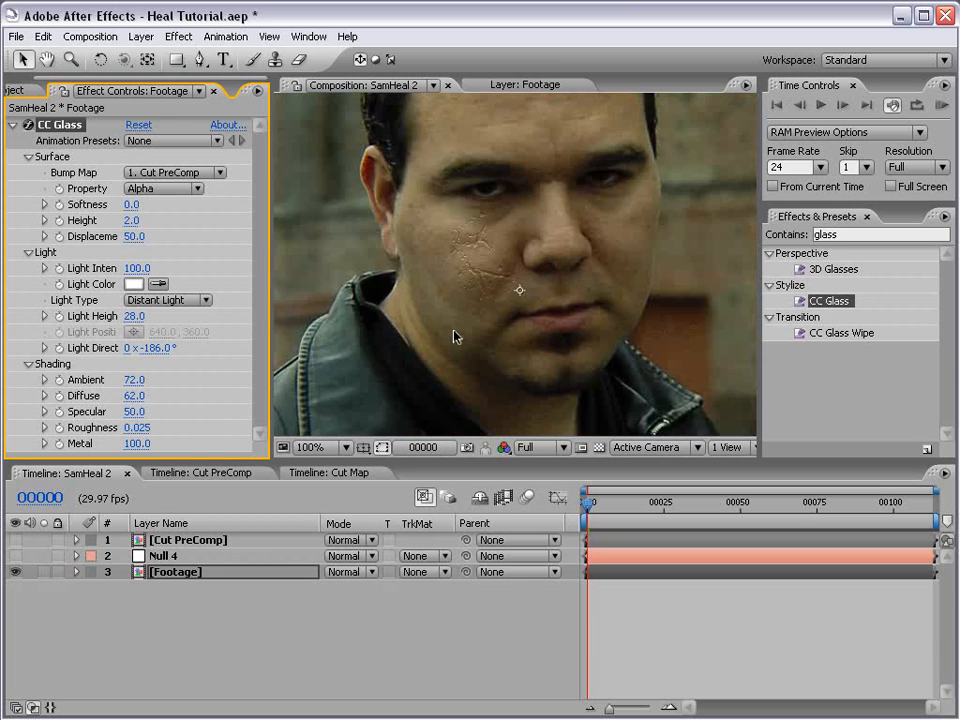
{"action": "scroll", "coordinate": [454, 336], "scroll_direction": "up", "scroll_amount": 1}
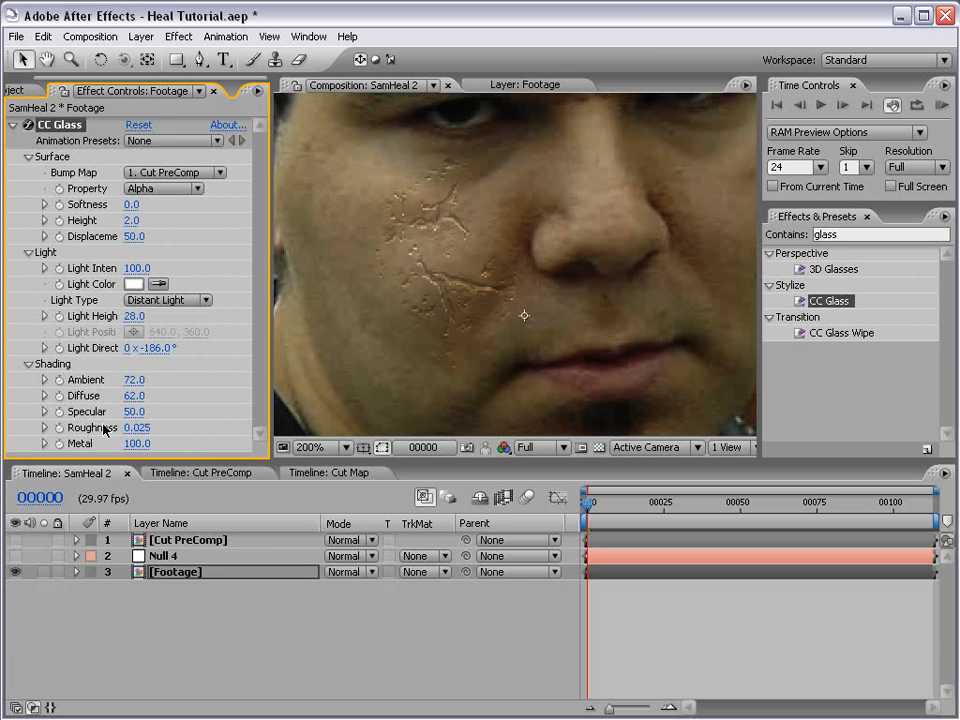
{"action": "left_click_drag", "start_coordinate": [137, 427], "coordinate": [185, 420]}
{"action": "left_click_drag", "start_coordinate": [133, 412], "coordinate": [115, 411]}
{"action": "left_click_drag", "start_coordinate": [106, 412], "coordinate": [62, 412]}
Step: Soften the CC Glass surface, trying a Softness of 0.15 and settling on 0.25
{"action": "left_click", "coordinate": [131, 204]}
{"action": "type", "text": ".15"}
{"action": "key", "text": "Return"}
{"action": "left_click", "coordinate": [130, 205]}
{"action": "type", "text": ".2"}
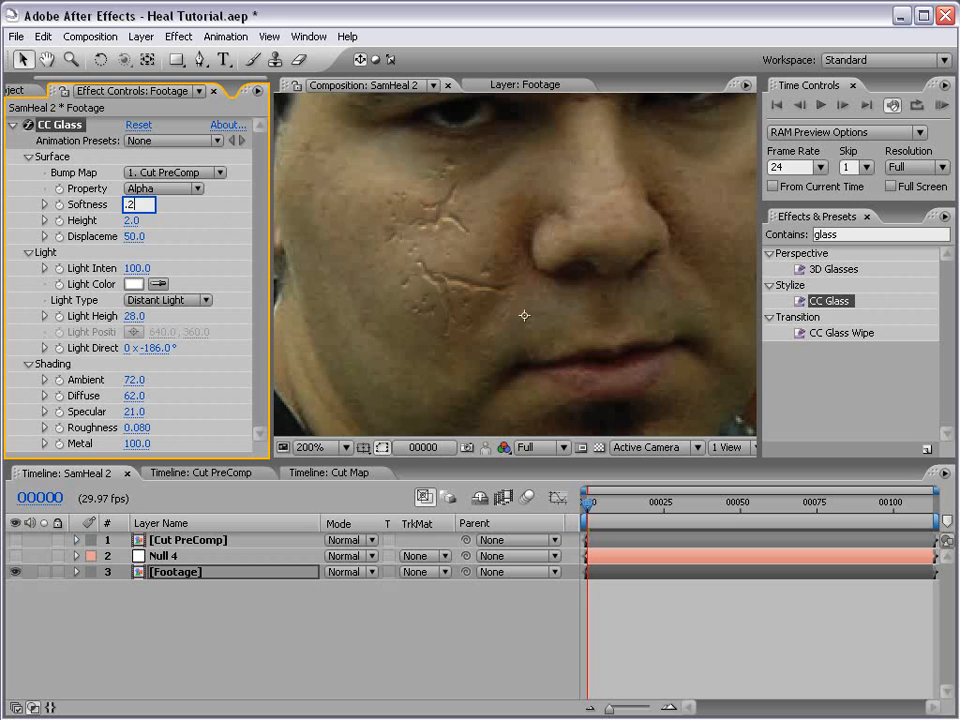
{"action": "type", "text": "5"}
{"action": "key", "text": "Return"}
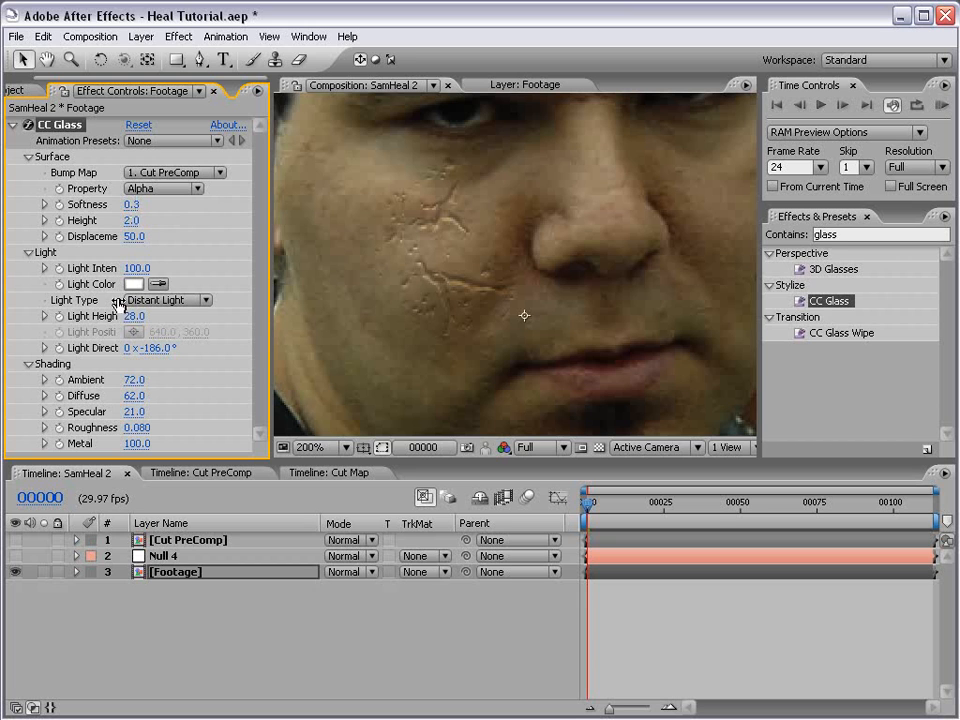
Step: Save the project and compare the cheek cracks up close and from farther away
{"action": "left_click", "coordinate": [658, 604]}
{"action": "key", "text": "ctrl+s"}
{"action": "scroll", "coordinate": [488, 305], "scroll_direction": "down", "scroll_amount": 1}
{"action": "scroll", "coordinate": [530, 262], "scroll_direction": "up", "scroll_amount": 1}
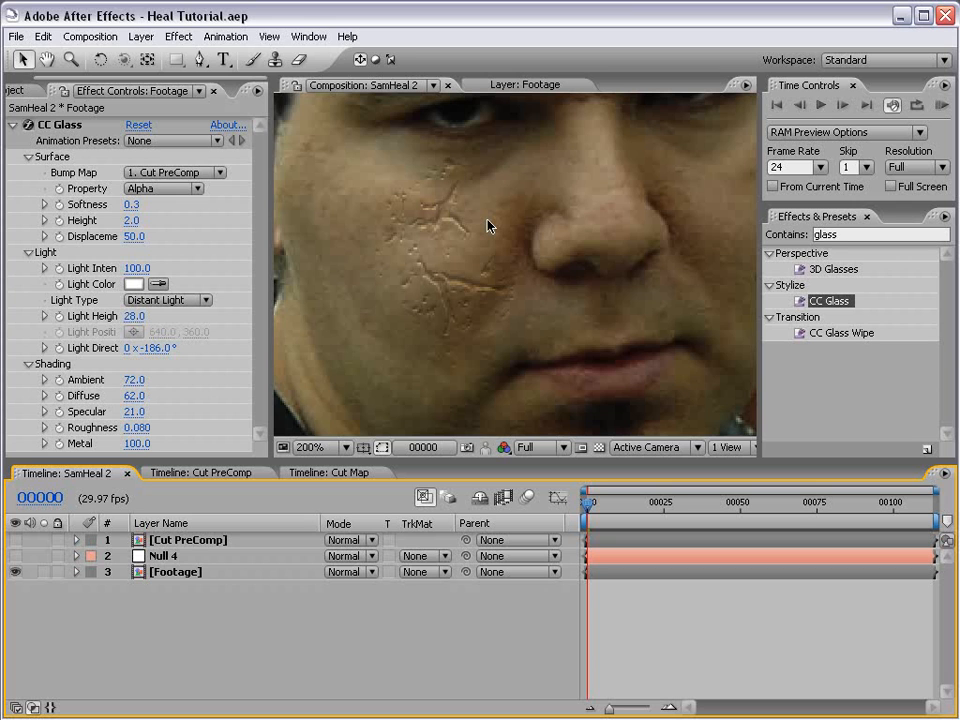
{"action": "scroll", "coordinate": [495, 255], "scroll_direction": "down", "scroll_amount": 1}
{"action": "scroll", "coordinate": [507, 283], "scroll_direction": "up", "scroll_amount": 1}
{"action": "scroll", "coordinate": [487, 317], "scroll_direction": "down", "scroll_amount": 1}
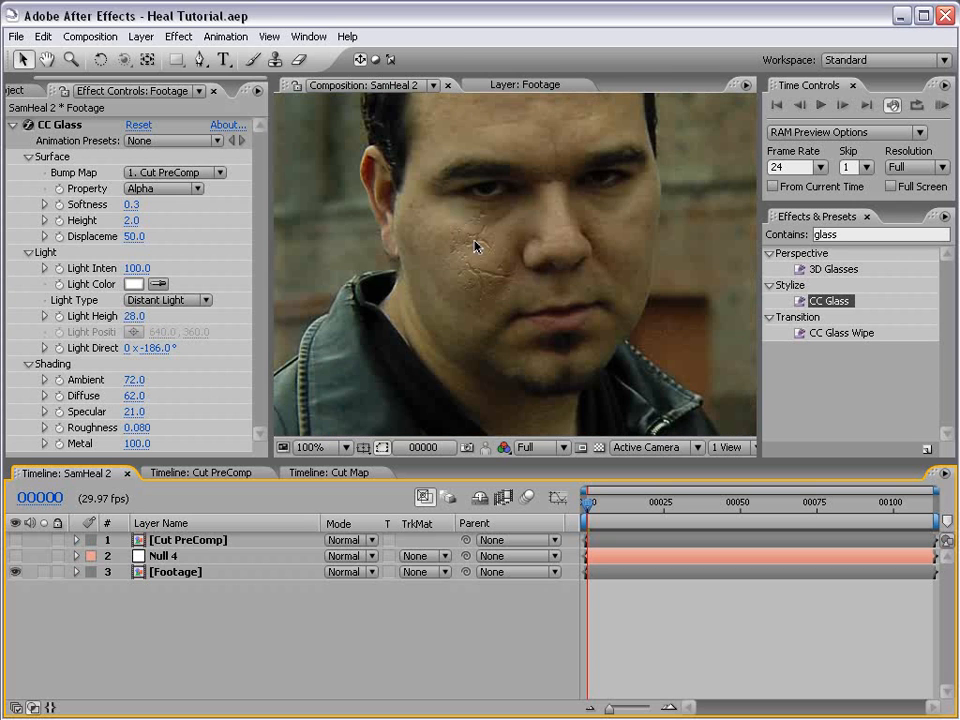
Step: Make the Cut PreComp layer visible and apply a Fill effect to it with a dark red color
{"action": "left_click", "coordinate": [15, 540]}
{"action": "left_click", "coordinate": [207, 541]}
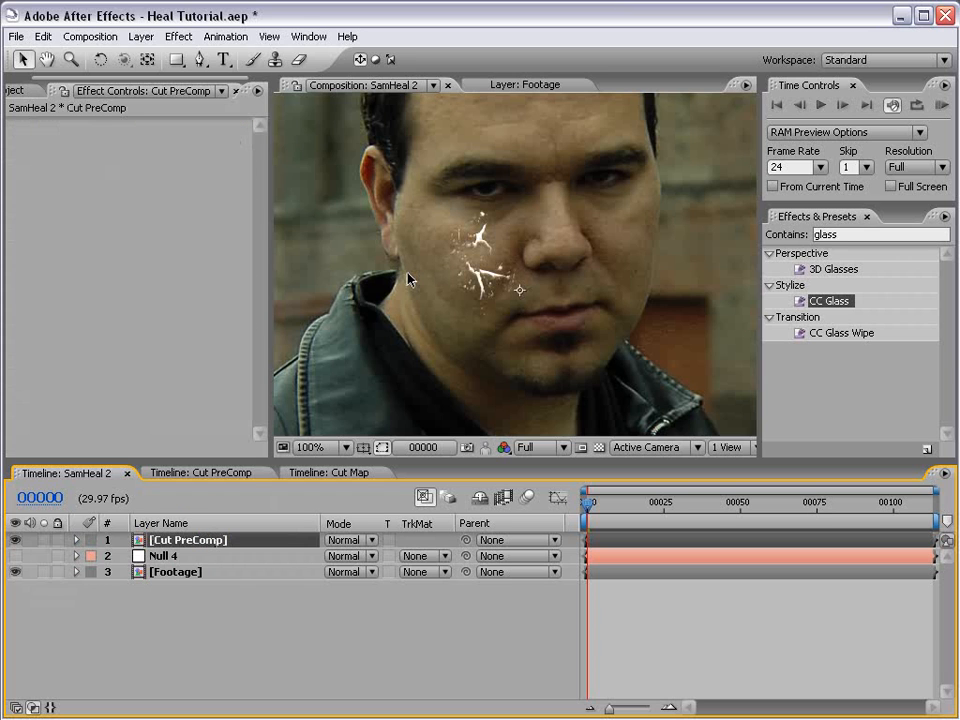
{"action": "left_click", "coordinate": [179, 36]}
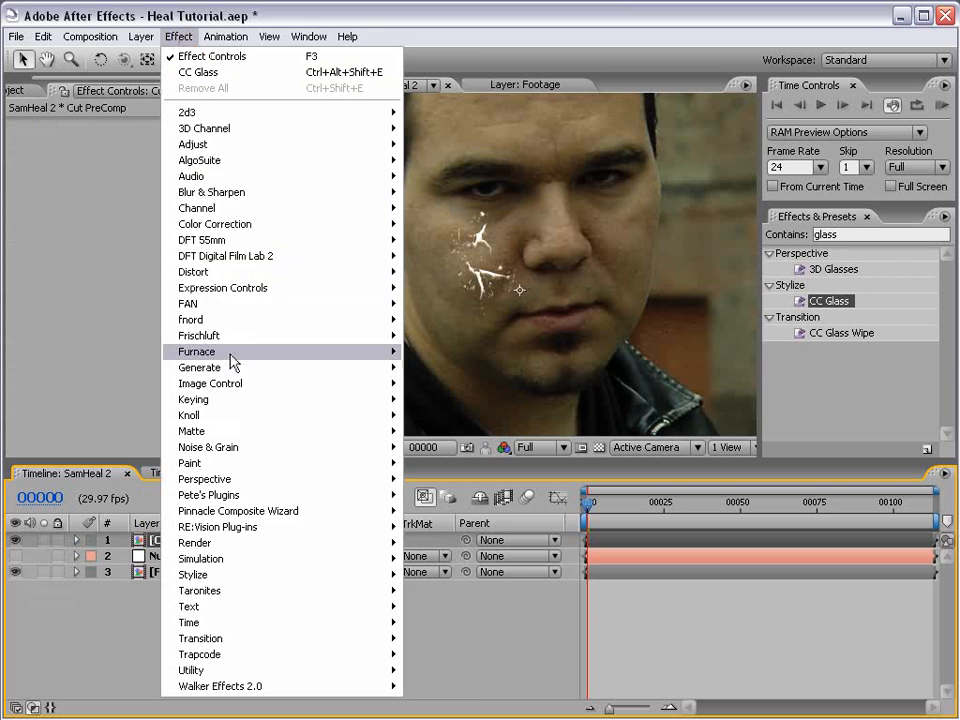
{"action": "left_click", "coordinate": [215, 370]}
{"action": "left_click", "coordinate": [435, 526]}
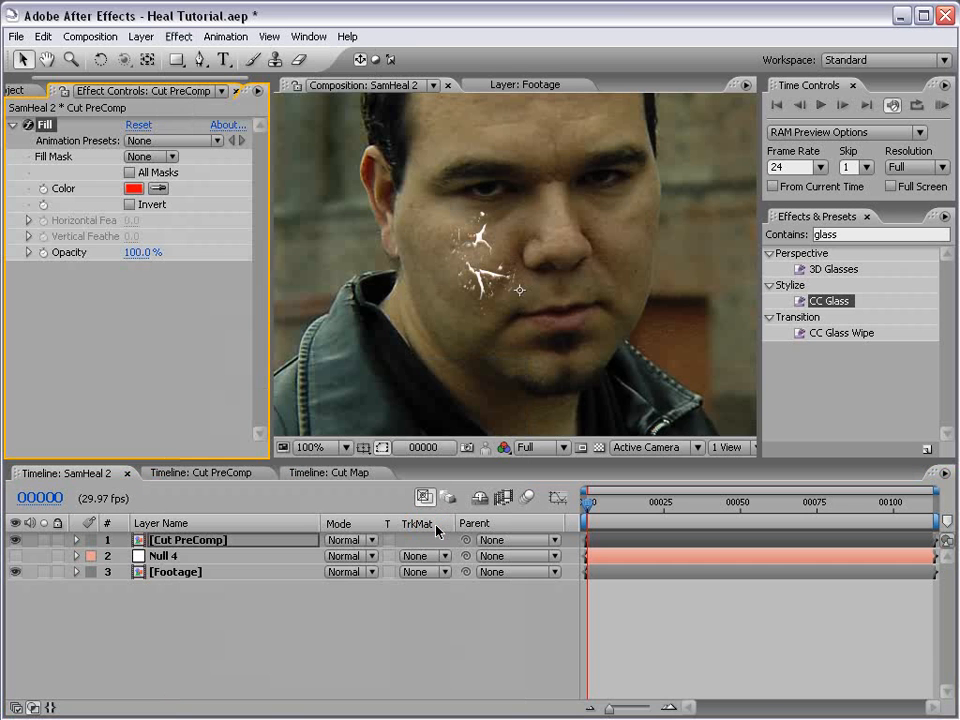
{"action": "left_click", "coordinate": [140, 188]}
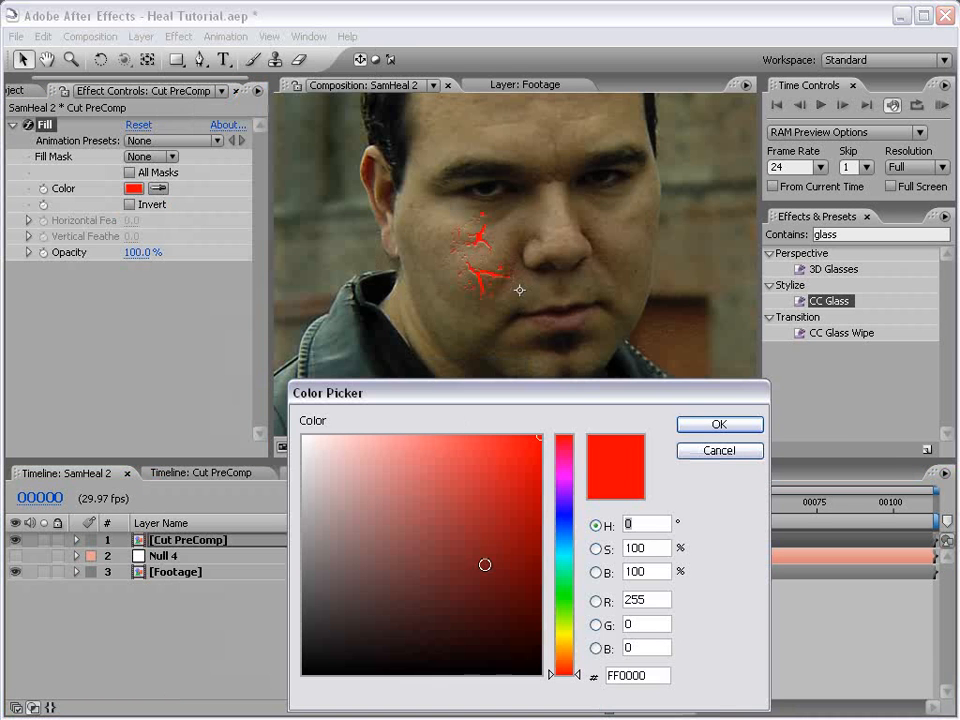
{"action": "left_click", "coordinate": [494, 560]}
{"action": "left_click", "coordinate": [728, 425]}
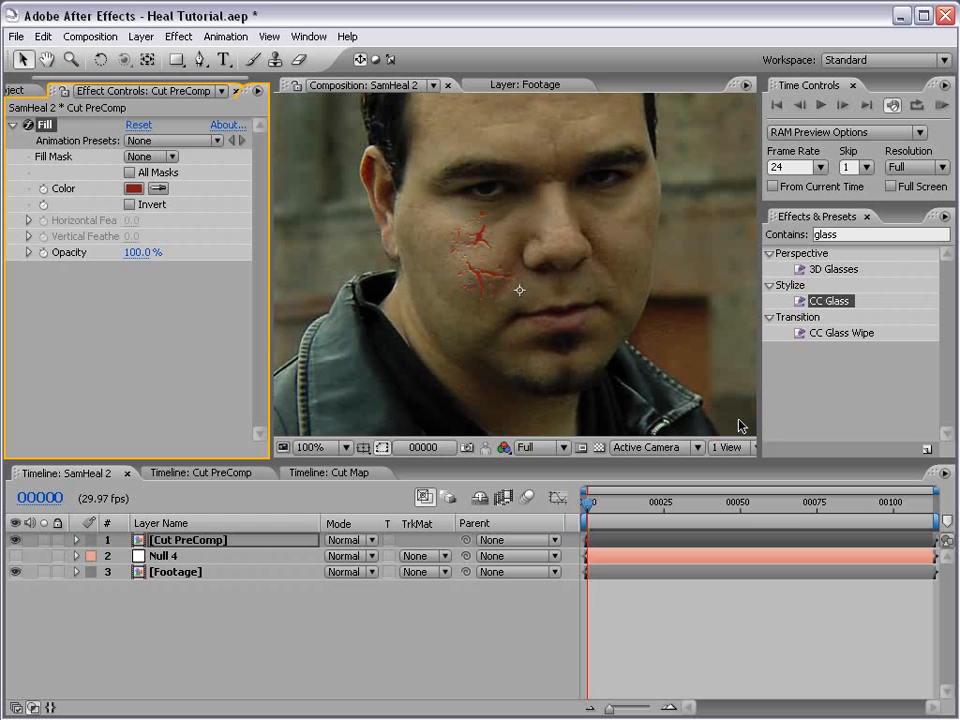
Step: Set the Cut PreComp layer's blending mode to Classic Color Burn
{"action": "left_click", "coordinate": [343, 540]}
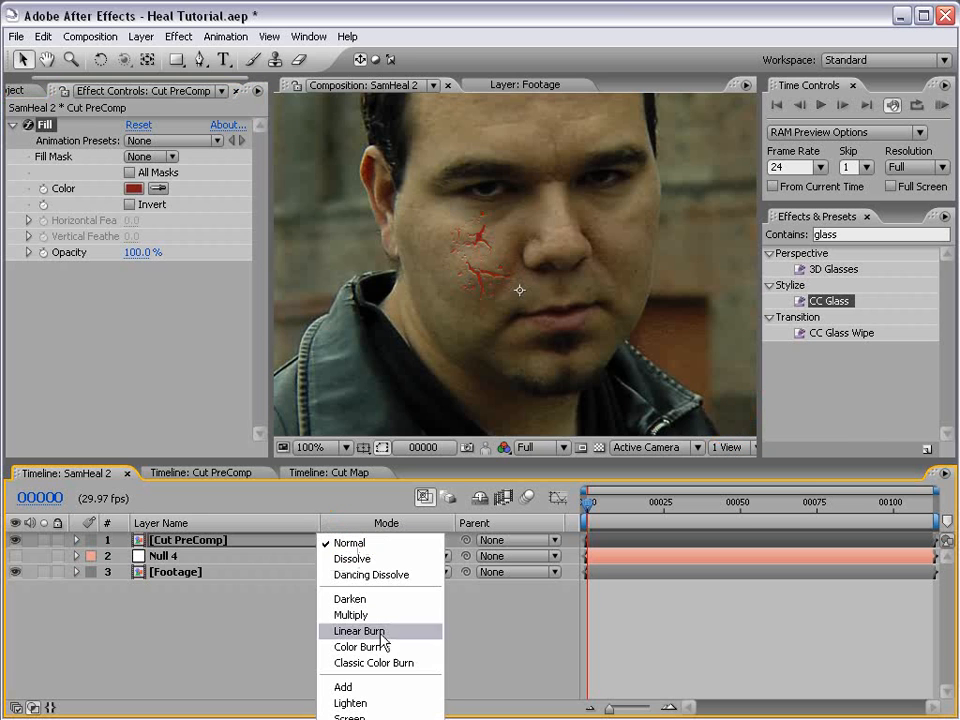
{"action": "left_click", "coordinate": [352, 664]}
{"action": "key", "text": "period"}
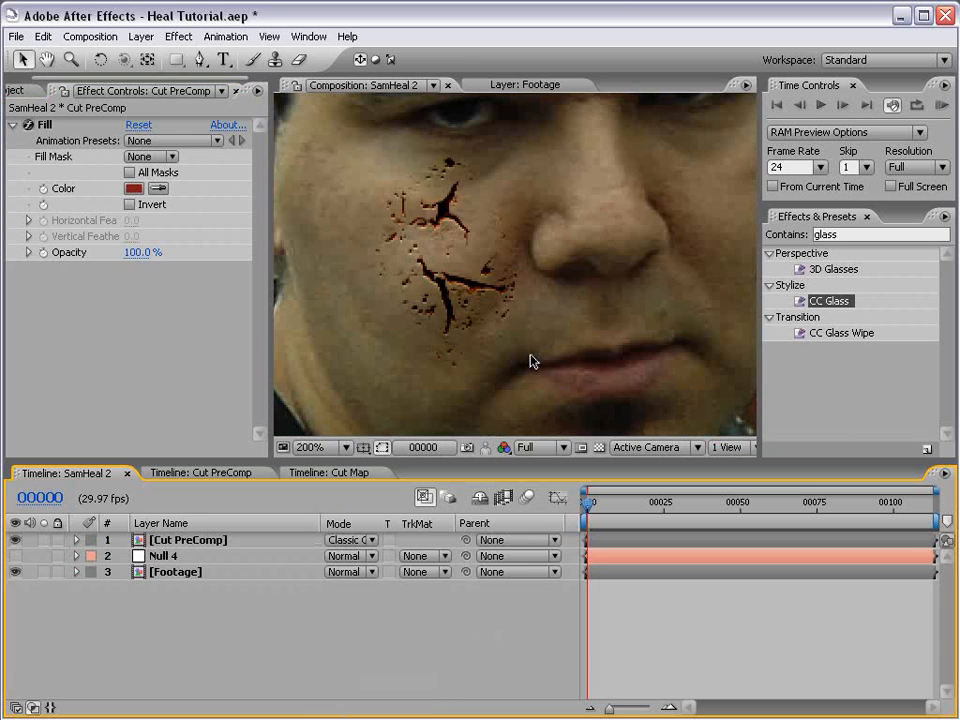
Step: Set the Cut PreComp layer's opacity to 40%, check the wound at full-panel size and save the project
{"action": "left_click", "coordinate": [214, 540]}
{"action": "key", "text": "t"}
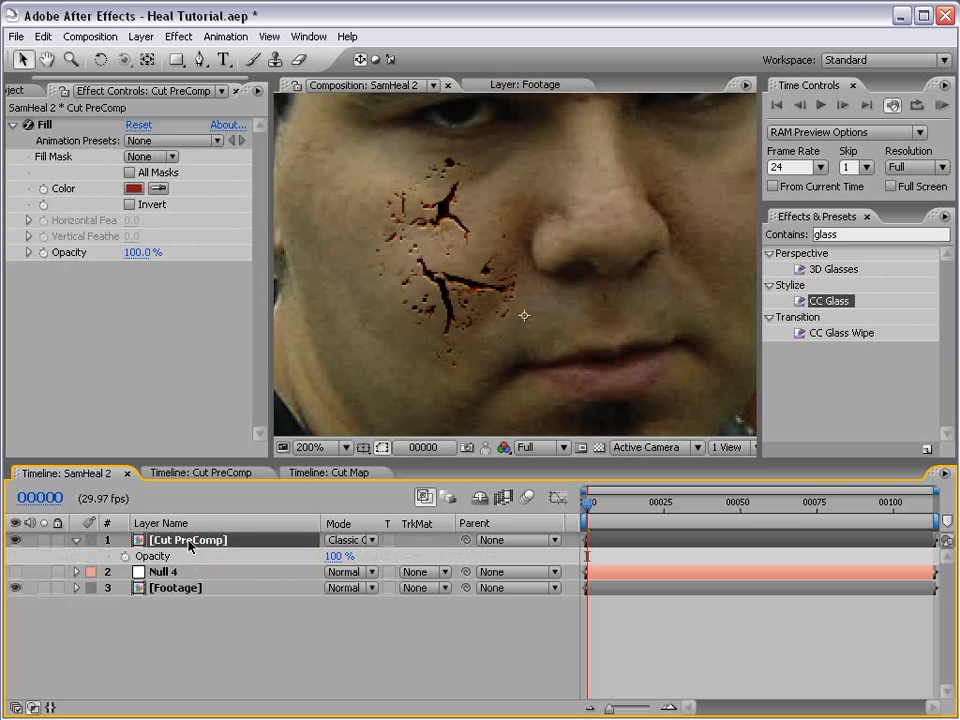
{"action": "left_click", "coordinate": [338, 556]}
{"action": "type", "text": "40"}
{"action": "key", "text": "Return"}
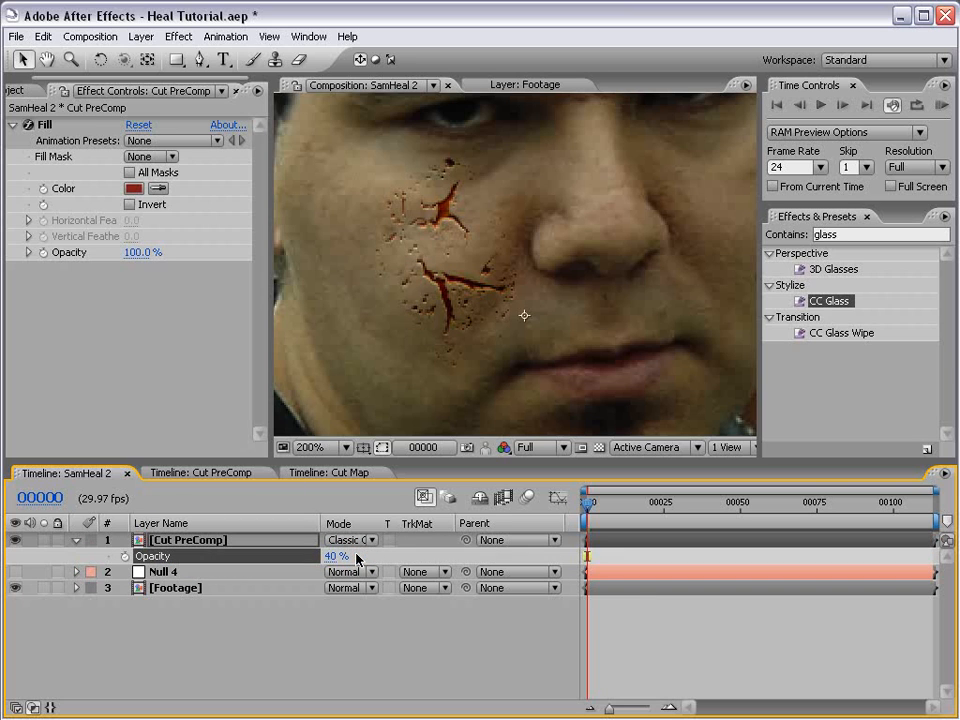
{"action": "key", "text": "grave"}
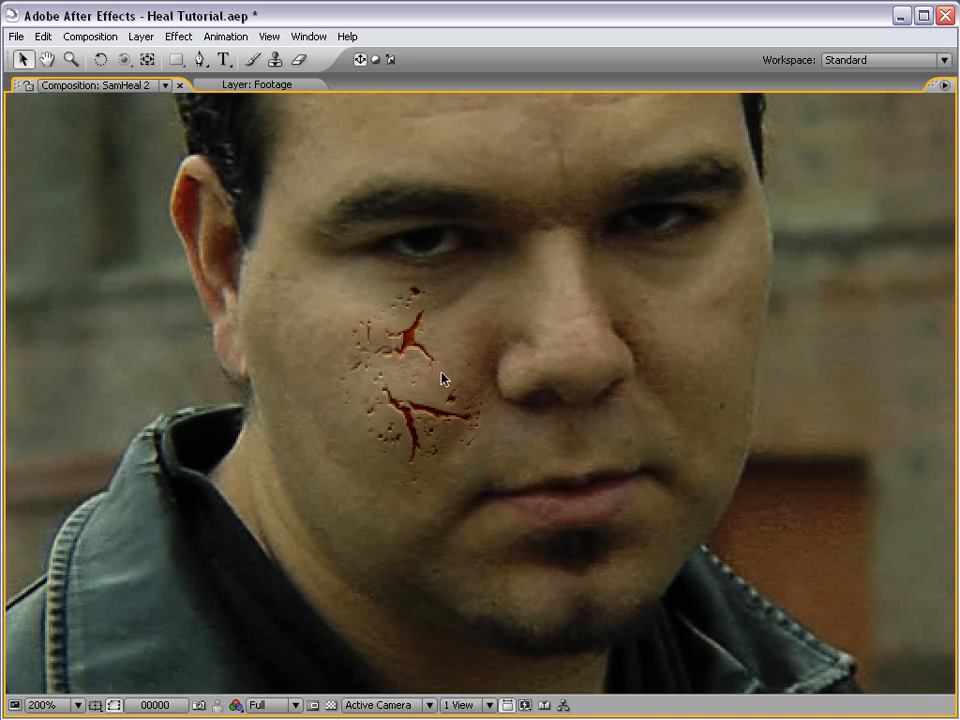
{"action": "key", "text": "comma"}
{"action": "key", "text": "grave"}
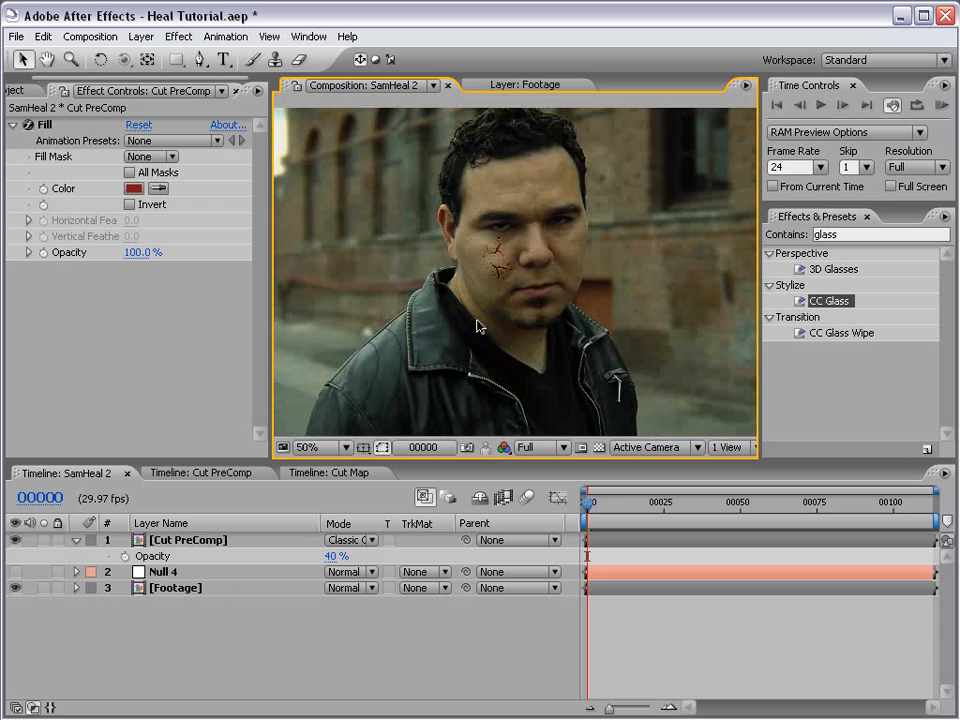
{"action": "key", "text": "ctrl+s"}
Step: Duplicate the Cut PreComp layer, add Fast Blur to the copy with Blurriness 10, and save the project
{"action": "left_click", "coordinate": [173, 541]}
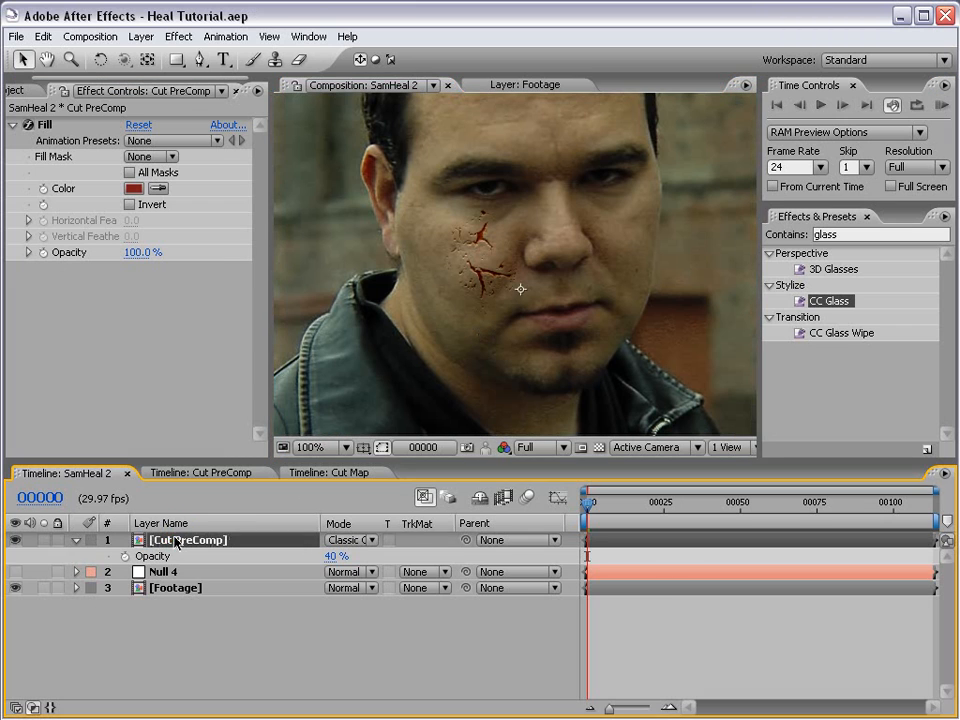
{"action": "key", "text": "ctrl+d"}
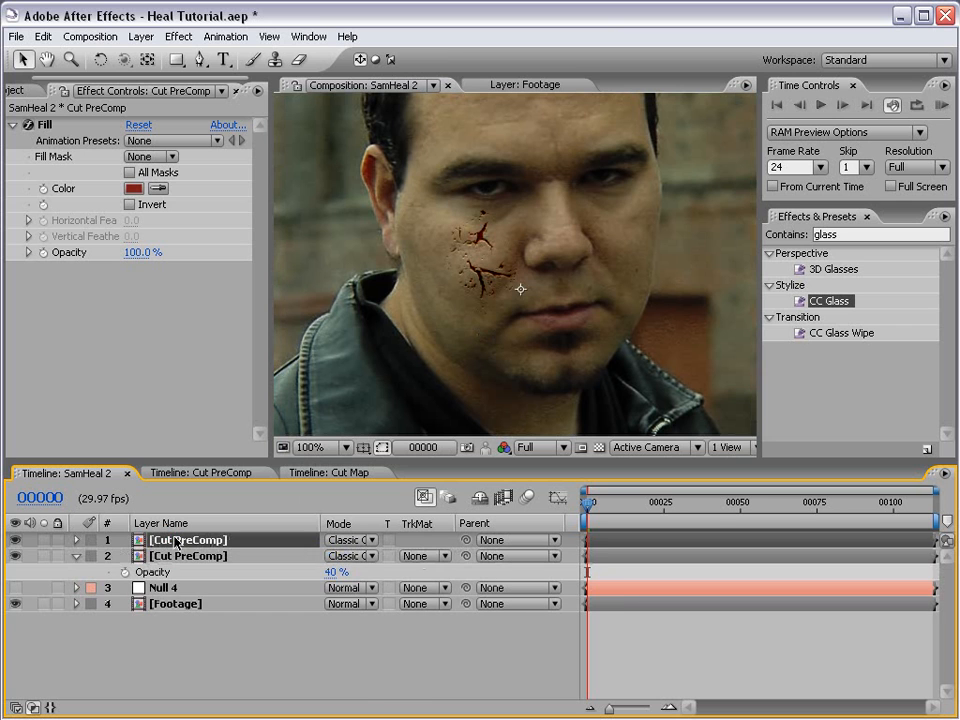
{"action": "left_click", "coordinate": [178, 36]}
{"action": "left_click", "coordinate": [222, 193]}
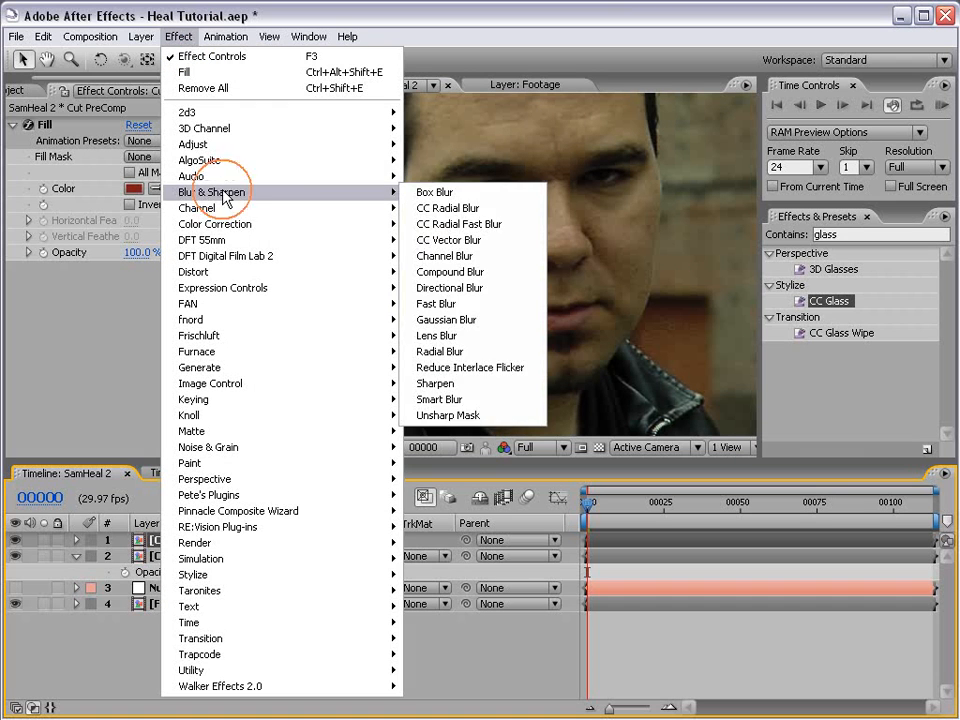
{"action": "left_click", "coordinate": [456, 305]}
{"action": "scroll", "coordinate": [497, 284], "scroll_direction": "up", "scroll_amount": 1}
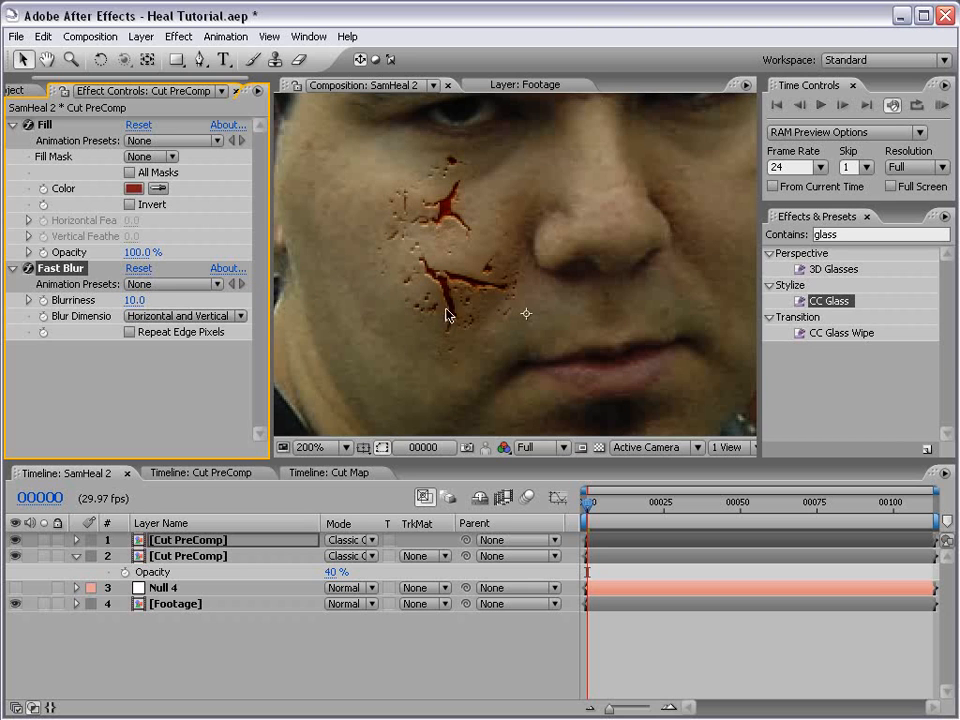
{"action": "scroll", "coordinate": [457, 314], "scroll_direction": "down", "scroll_amount": 1}
{"action": "key", "text": "ctrl+s"}
{"action": "scroll", "coordinate": [478, 272], "scroll_direction": "up", "scroll_amount": 1}
Step: Add a Curves effect to the duplicated Cut PreComp layer and bend its Alpha channel curve upward at the middle
{"action": "left_click", "coordinate": [178, 37]}
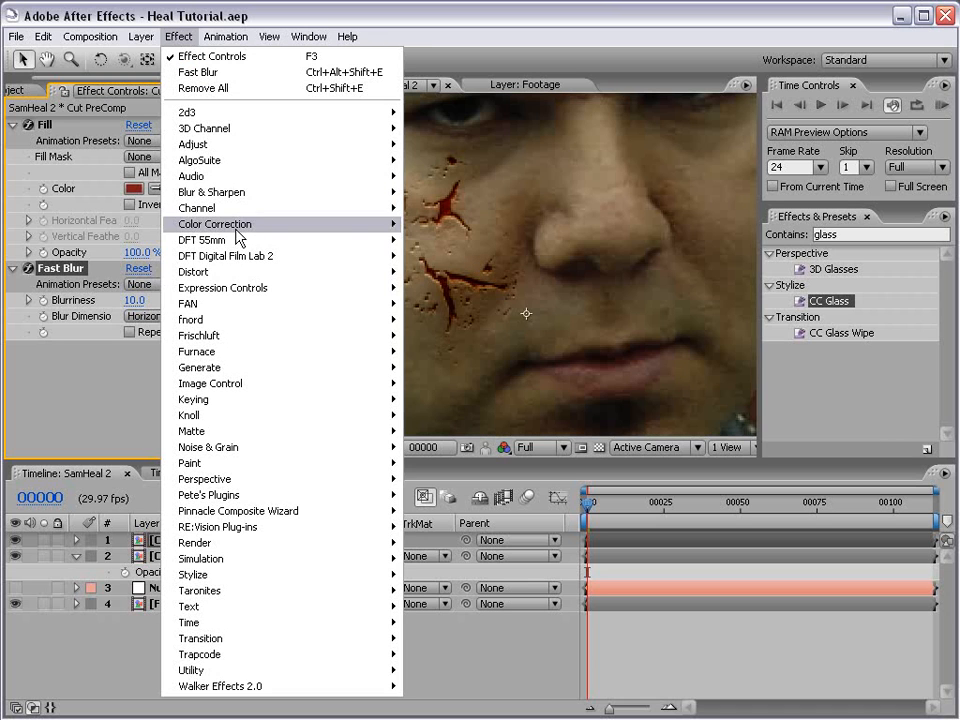
{"action": "mouse_move", "coordinate": [238, 225]}
{"action": "left_click", "coordinate": [468, 433]}
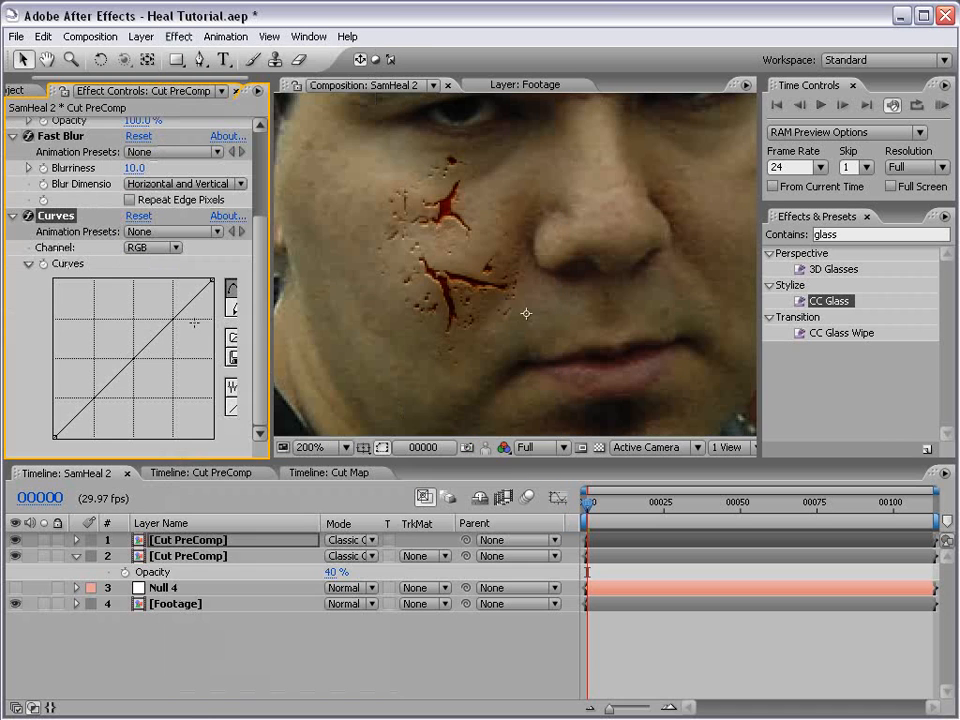
{"action": "left_click", "coordinate": [152, 248]}
{"action": "left_click", "coordinate": [154, 315]}
{"action": "left_click_drag", "start_coordinate": [137, 361], "coordinate": [114, 339]}
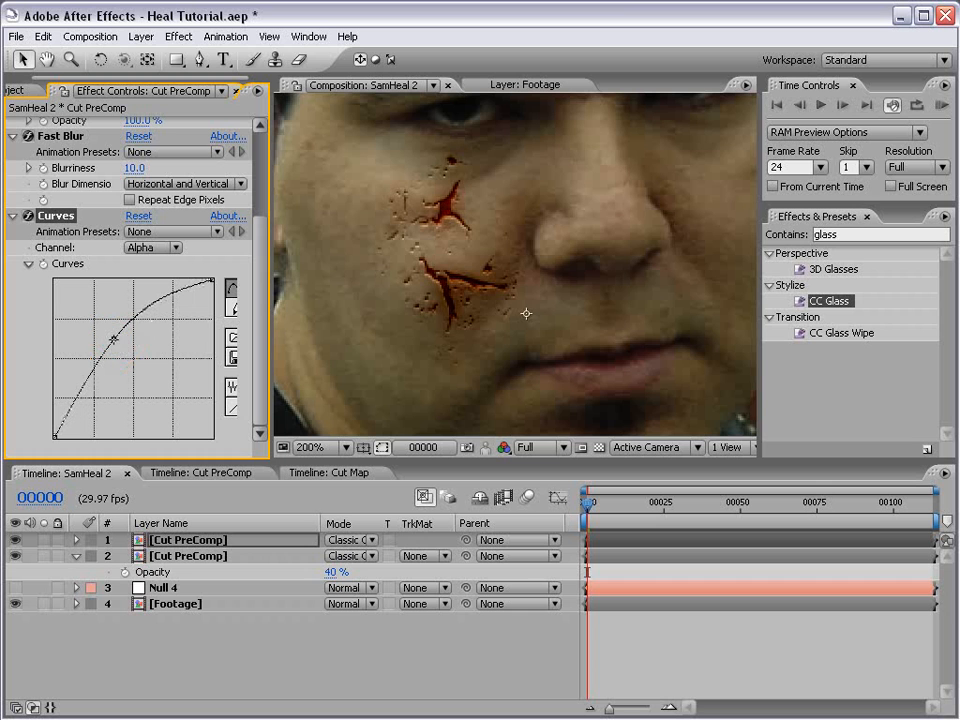
{"action": "key", "text": "grave"}
{"action": "scroll", "coordinate": [492, 345], "scroll_direction": "down", "scroll_amount": 1}
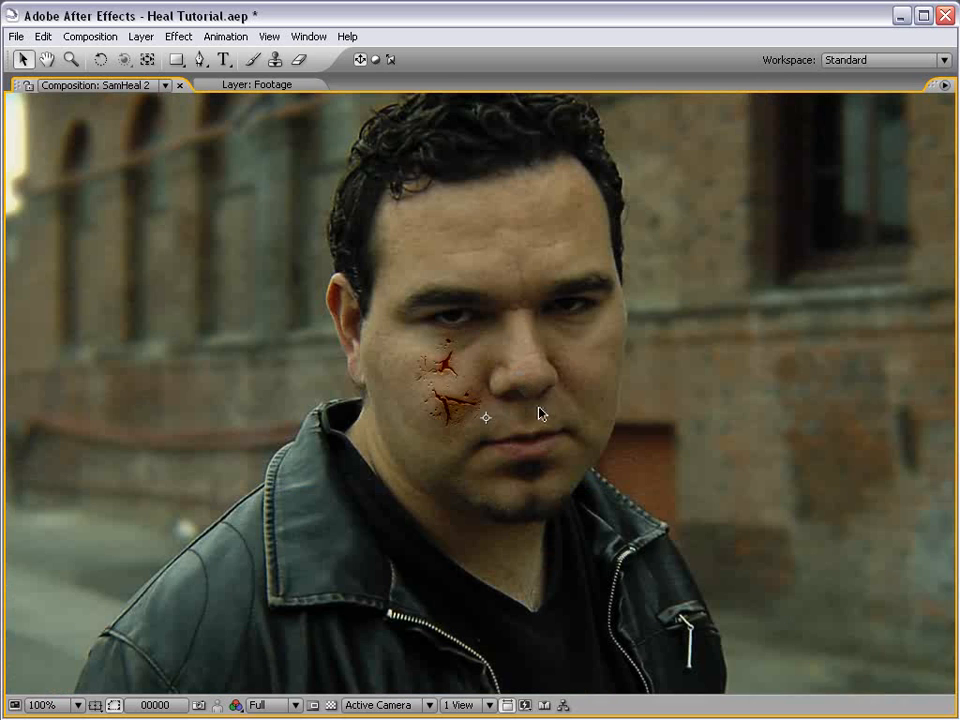
{"action": "key", "text": "grave"}
{"action": "scroll", "coordinate": [510, 325], "scroll_direction": "up", "scroll_amount": 1}
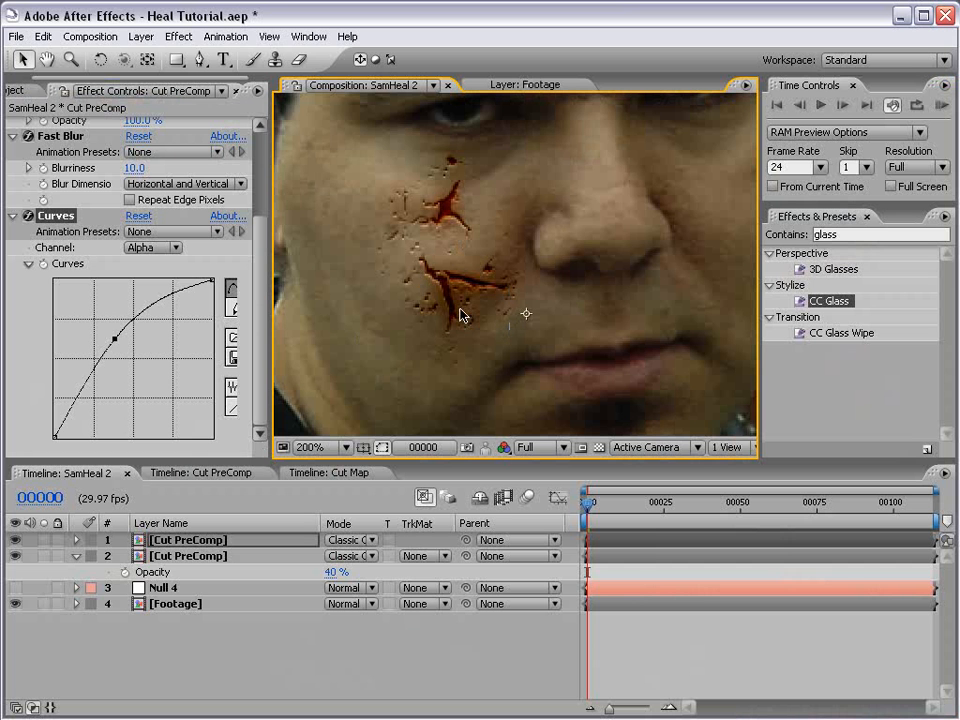
Step: Add Fast Blur with Blurriness 1 to the original Cut PreComp layer and check the softened cuts at different magnifications
{"action": "left_click", "coordinate": [184, 557]}
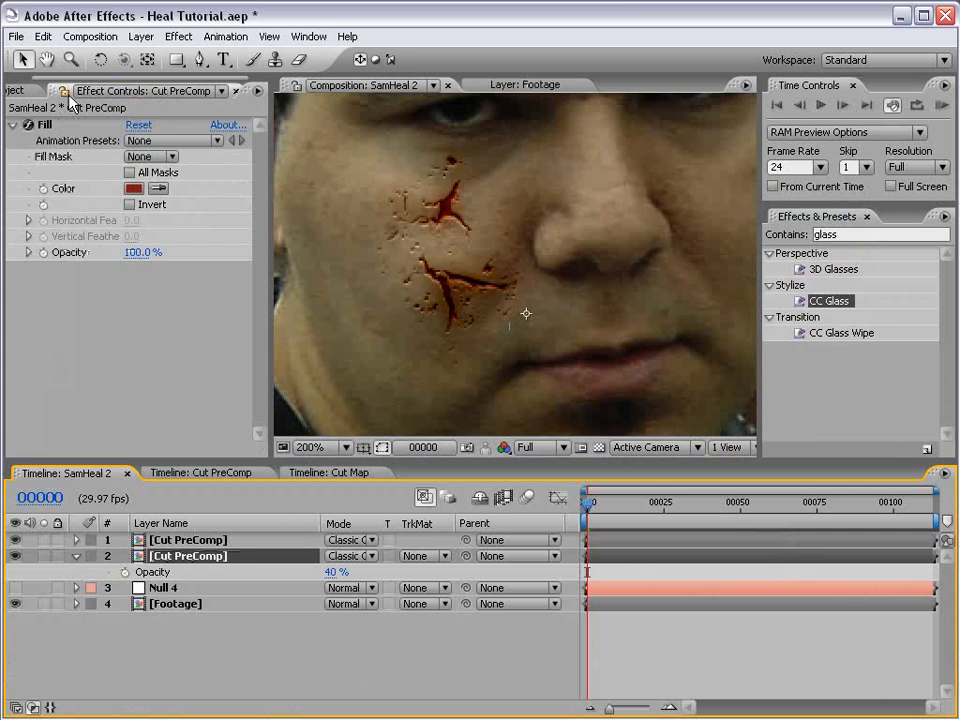
{"action": "left_click", "coordinate": [186, 38]}
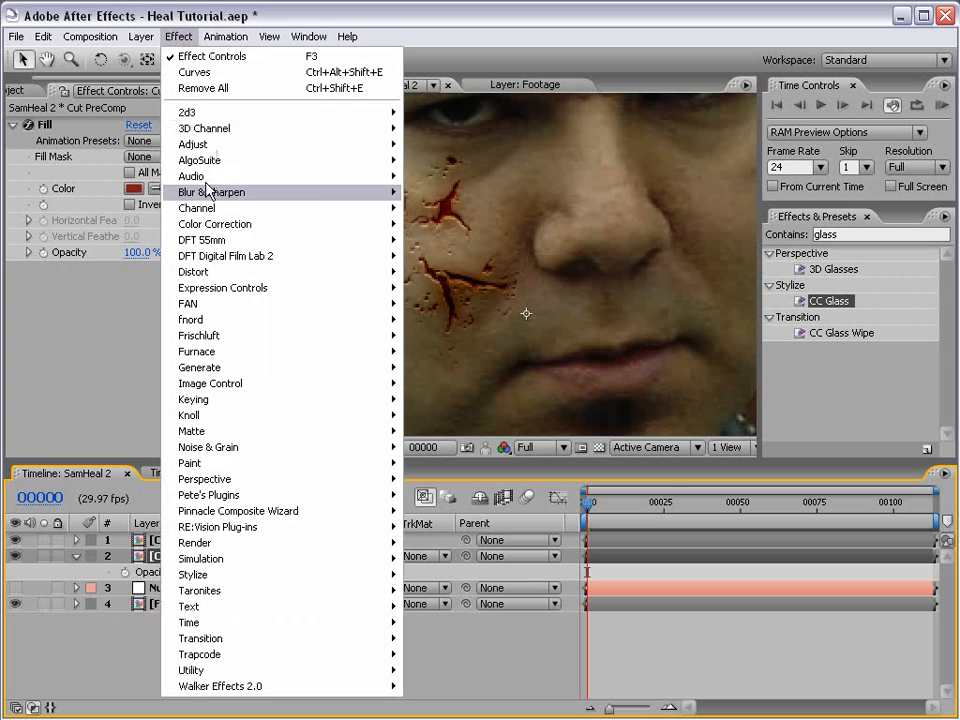
{"action": "mouse_move", "coordinate": [210, 191]}
{"action": "left_click", "coordinate": [436, 304]}
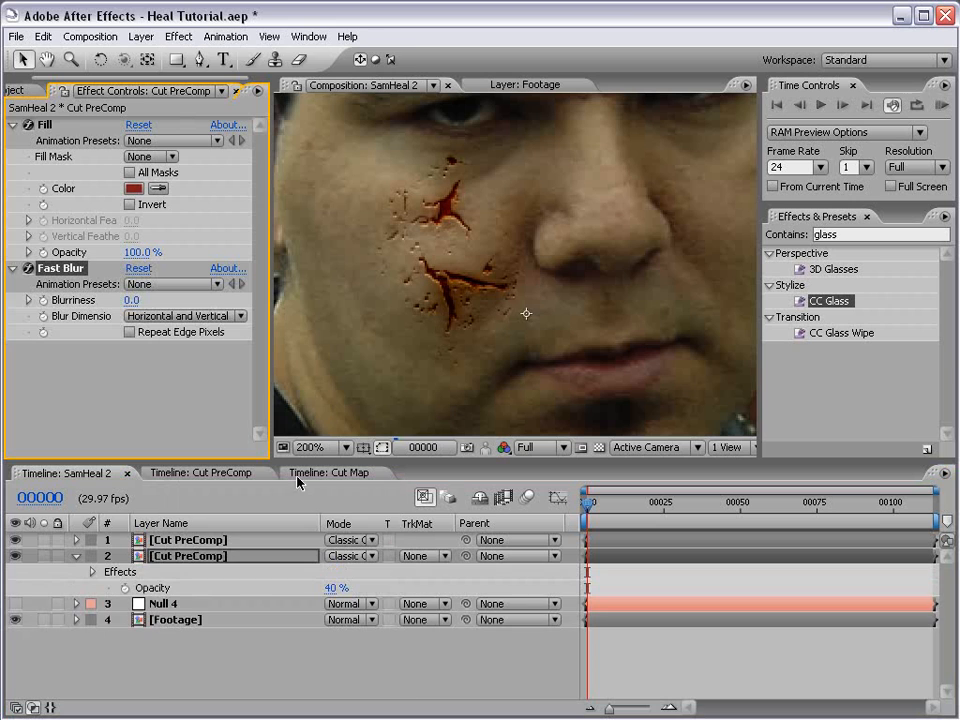
{"action": "left_click", "coordinate": [184, 558]}
{"action": "left_click", "coordinate": [131, 300]}
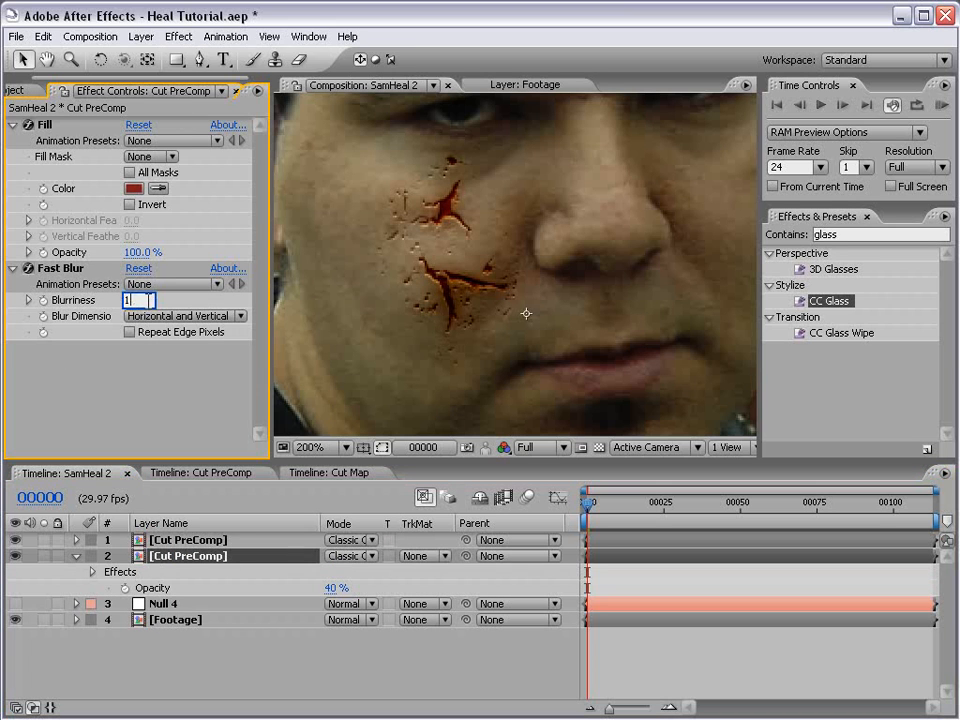
{"action": "type", "text": "1"}
{"action": "key", "text": "Return"}
{"action": "scroll", "coordinate": [450, 272], "scroll_direction": "down", "scroll_amount": 1}
{"action": "scroll", "coordinate": [451, 298], "scroll_direction": "up", "scroll_amount": 1}
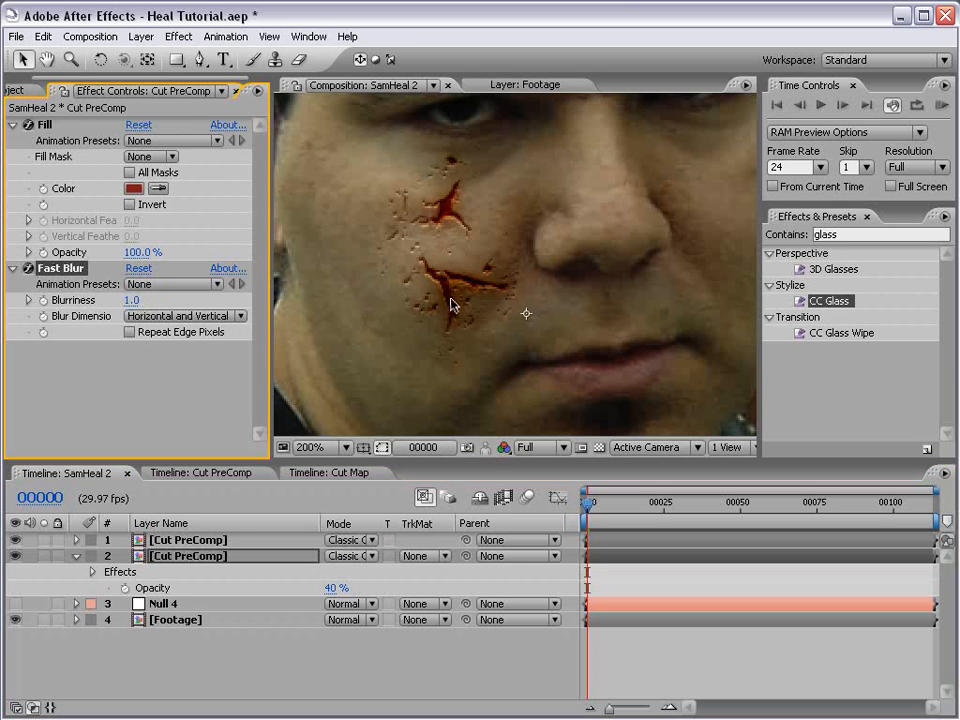
{"action": "scroll", "coordinate": [454, 310], "scroll_direction": "down", "scroll_amount": 1}
{"action": "key", "text": "grave"}
{"action": "scroll", "coordinate": [461, 334], "scroll_direction": "up", "scroll_amount": 1}
{"action": "scroll", "coordinate": [461, 334], "scroll_direction": "down", "scroll_amount": 1}
{"action": "key", "text": "grave"}
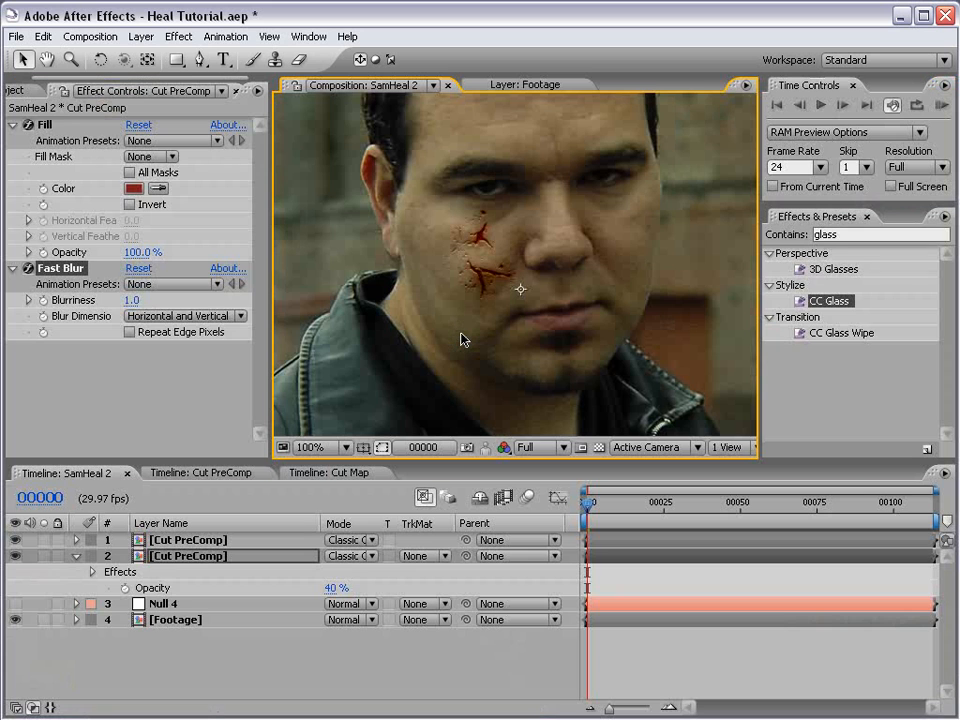
Step: Set the CC Glass surface Height on the Footage layer to 3
{"action": "left_click", "coordinate": [171, 620]}
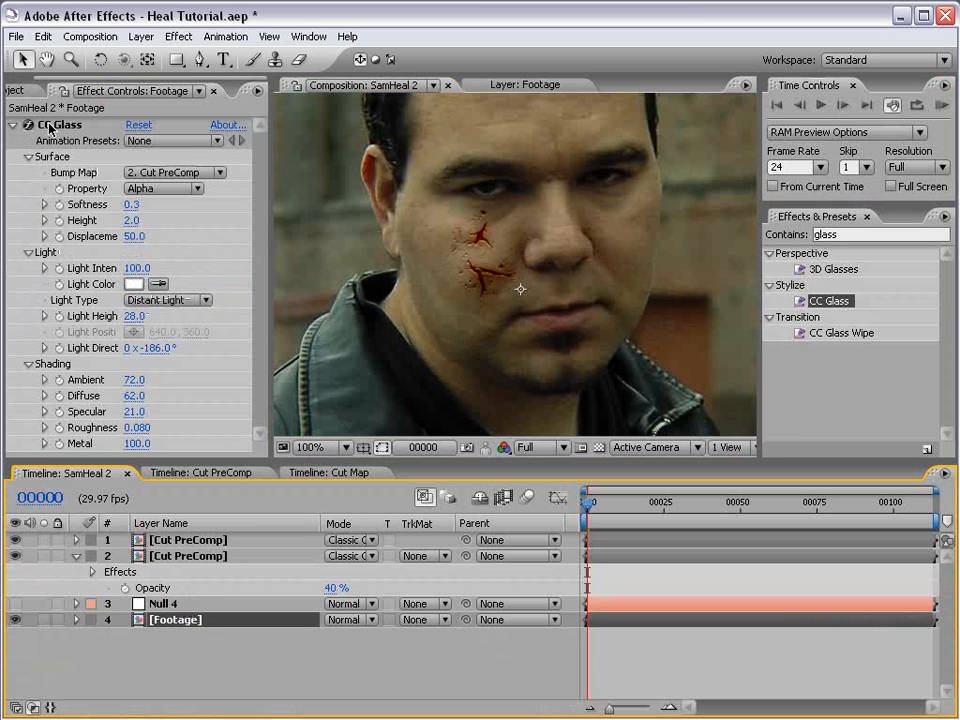
{"action": "left_click", "coordinate": [48, 126]}
{"action": "scroll", "coordinate": [540, 286], "scroll_direction": "up", "scroll_amount": 1}
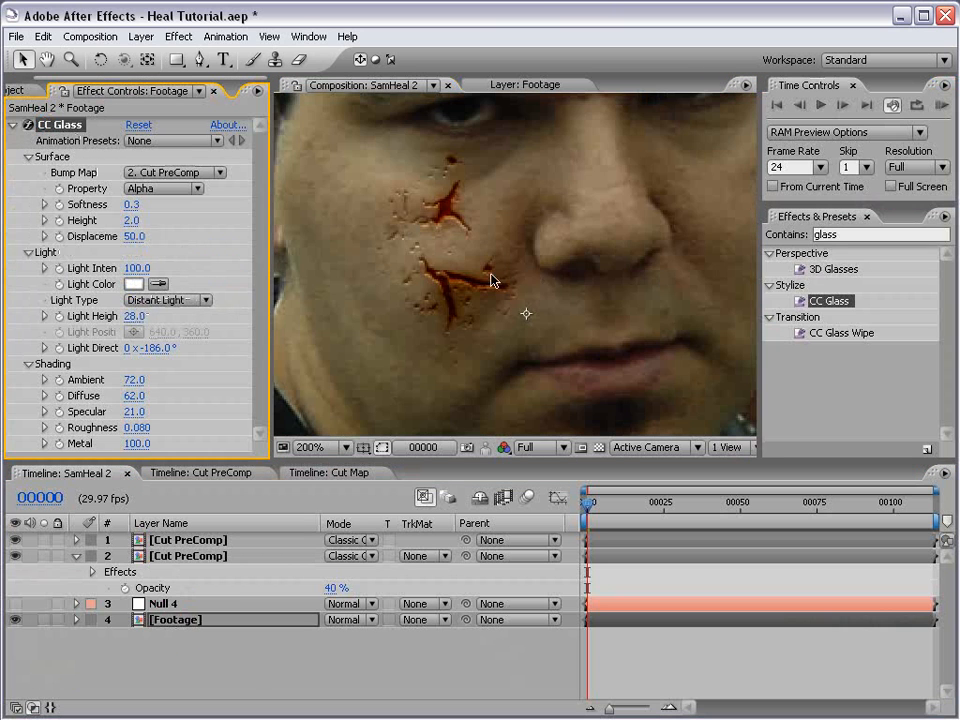
{"action": "left_click", "coordinate": [129, 221]}
{"action": "type", "text": "2"}
{"action": "key", "text": "Return"}
Step: Try higher Softness values, up to 2, for the CC Glass surface on the Footage layer
{"action": "left_click", "coordinate": [131, 204]}
{"action": "type", "text": "0.55"}
{"action": "key", "text": "Return"}
{"action": "left_click", "coordinate": [681, 666]}
{"action": "left_click", "coordinate": [131, 204]}
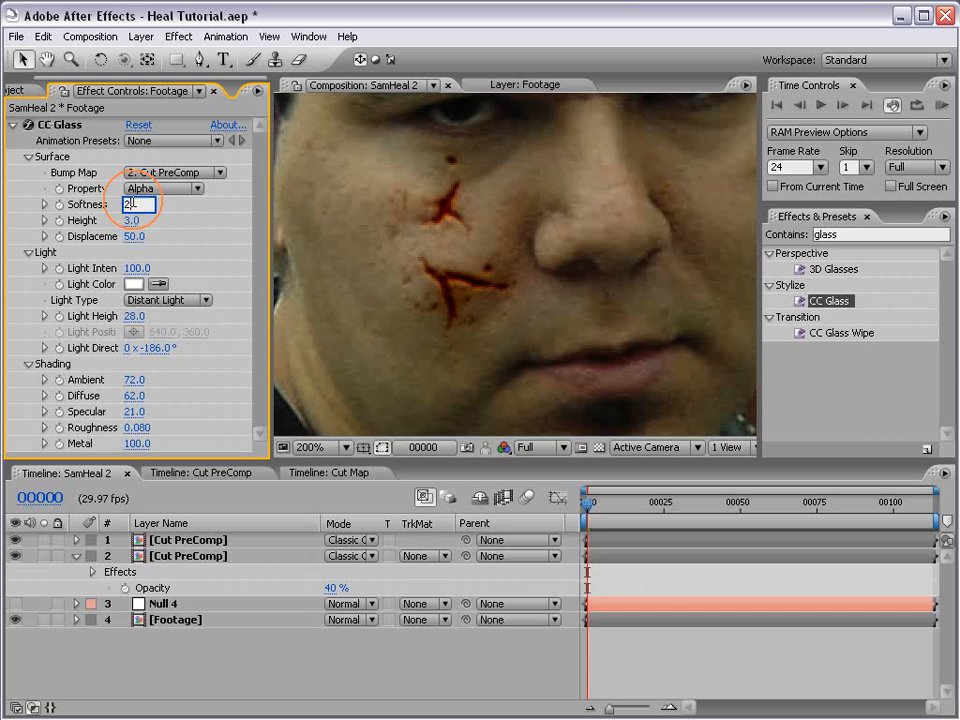
{"action": "type", "text": "2"}
{"action": "key", "text": "Return"}
{"action": "scroll", "coordinate": [515, 265], "scroll_direction": "down", "scroll_amount": 1}
{"action": "scroll", "coordinate": [535, 322], "scroll_direction": "up", "scroll_amount": 1}
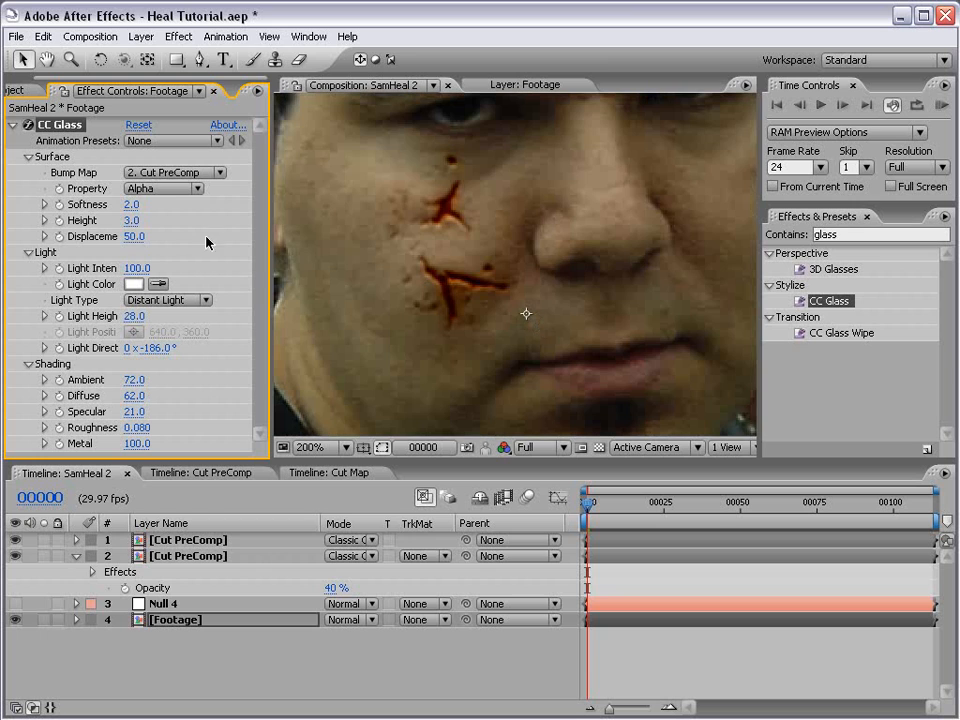
Step: Set the CC Glass surface Height to 2 and its Softness to 0.5 on the Footage layer
{"action": "mouse_move", "coordinate": [131, 220]}
{"action": "left_mouse_down"}
{"action": "mouse_move", "coordinate": [157, 216]}
{"action": "mouse_move", "coordinate": [138, 217]}
{"action": "left_mouse_up"}
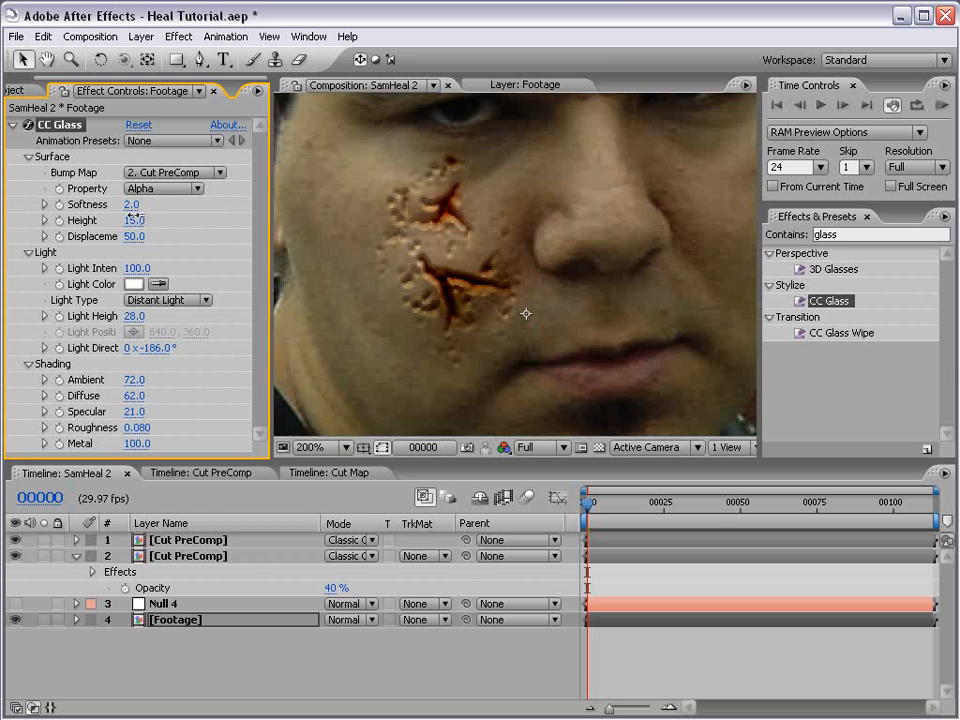
{"action": "left_click", "coordinate": [136, 220]}
{"action": "type", "text": "2"}
{"action": "key", "text": "Return"}
{"action": "left_click", "coordinate": [136, 205]}
{"action": "type", "text": "."}
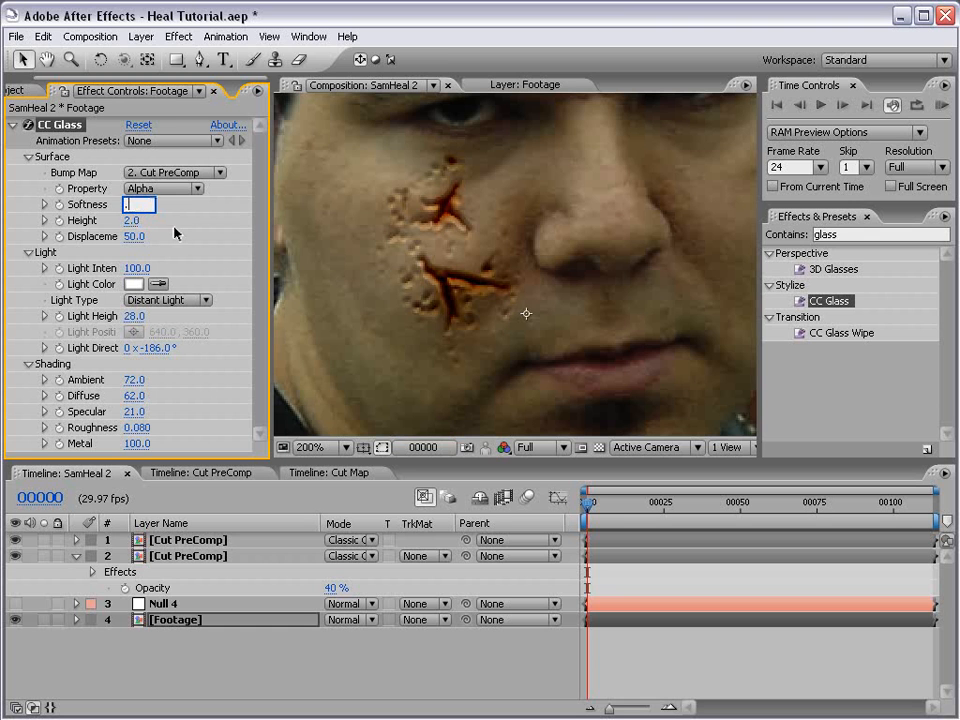
{"action": "type", "text": "5"}
{"action": "key", "text": "Return"}
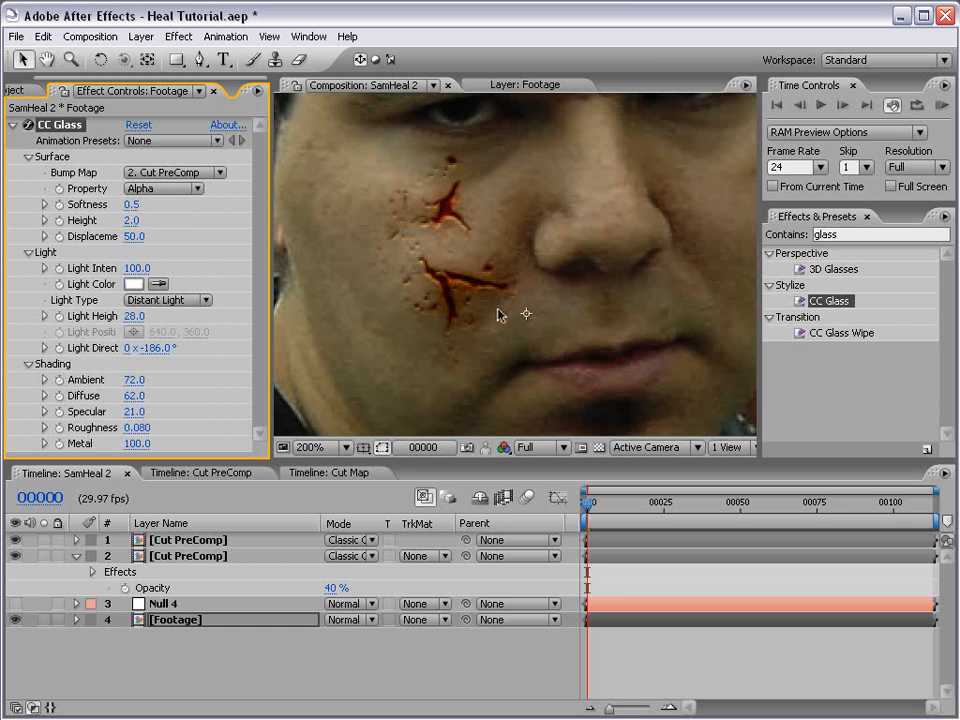
Step: Examine the tracked cuts in SamHeal 2 at frames 80 and 20, including an enlarged view, and check the Cut Map layer in Cut PreComp
{"action": "key", "text": "grave"}
{"action": "scroll", "coordinate": [428, 315], "scroll_direction": "down", "scroll_amount": 1}
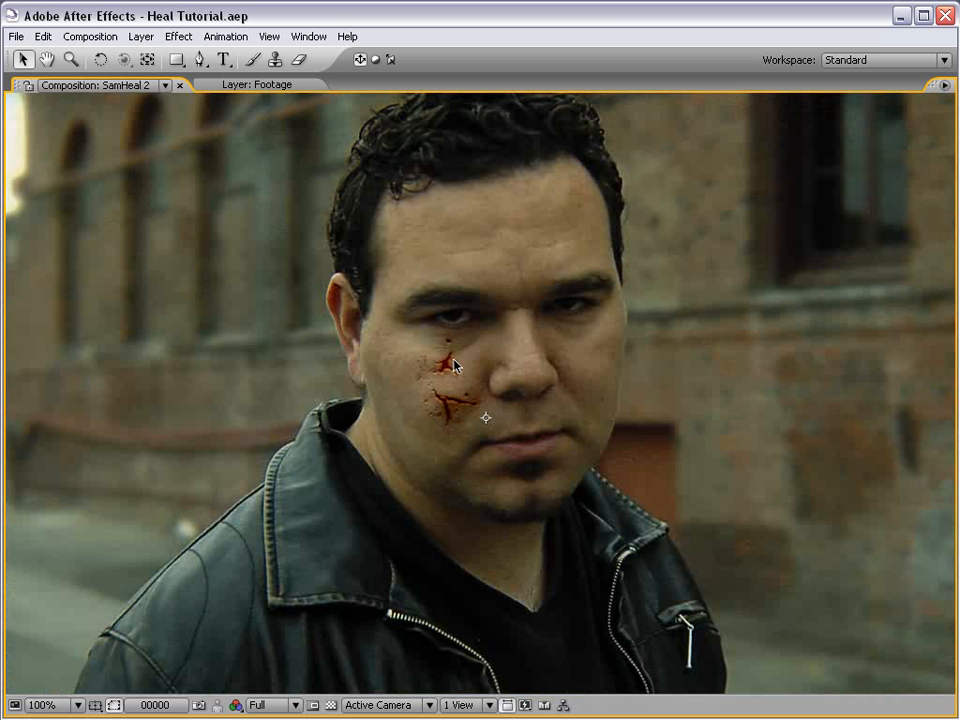
{"action": "key", "text": "grave"}
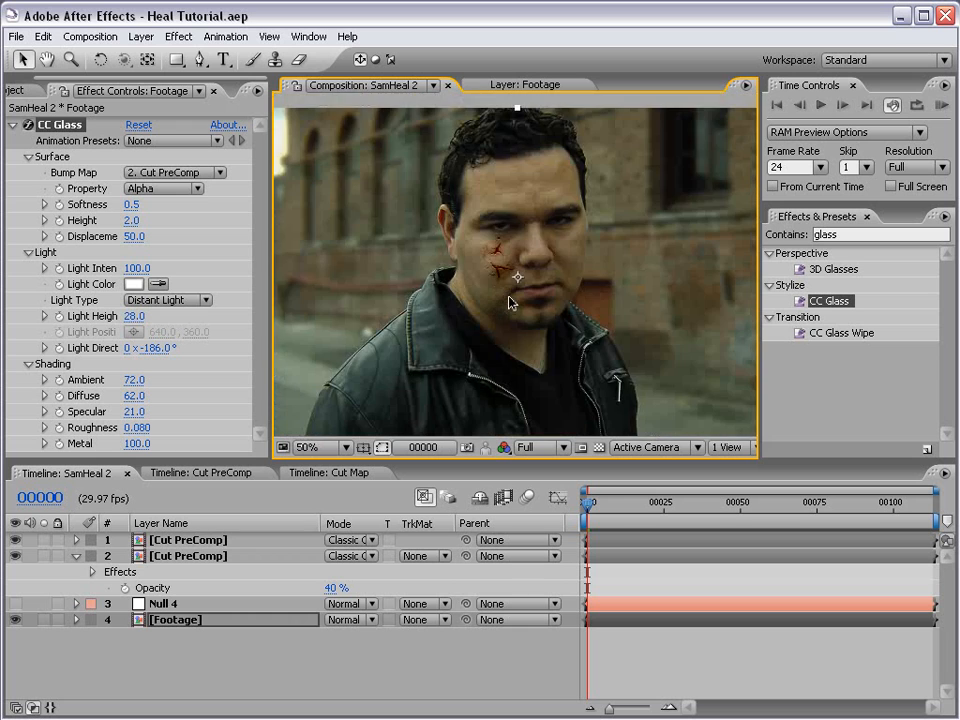
{"action": "left_click_drag", "start_coordinate": [588, 504], "coordinate": [832, 511]}
{"action": "left_click", "coordinate": [190, 556]}
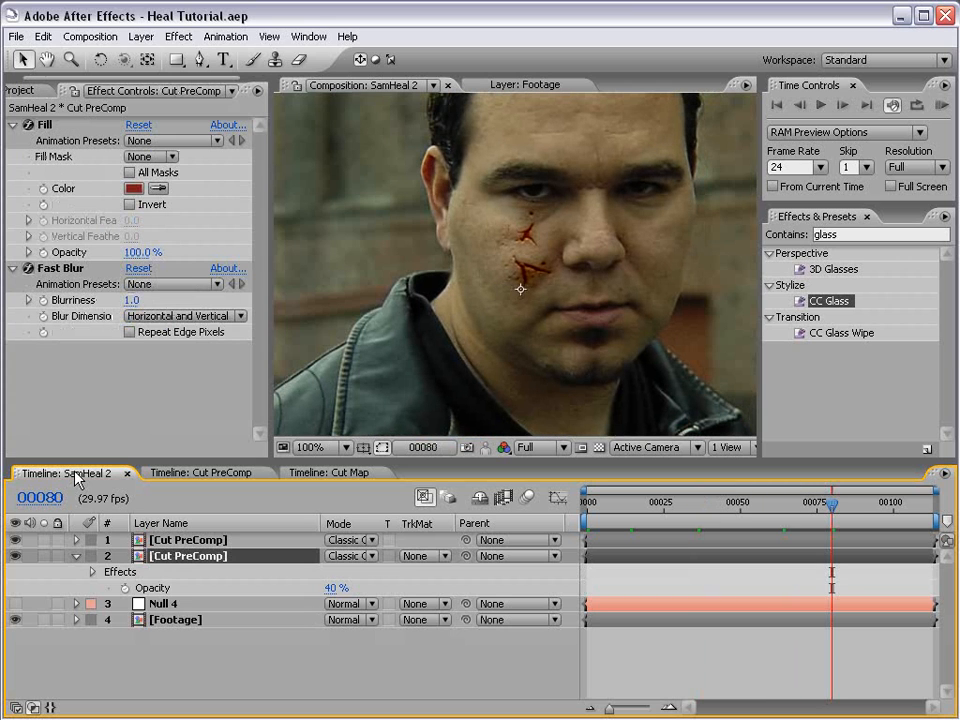
{"action": "left_click", "coordinate": [205, 472]}
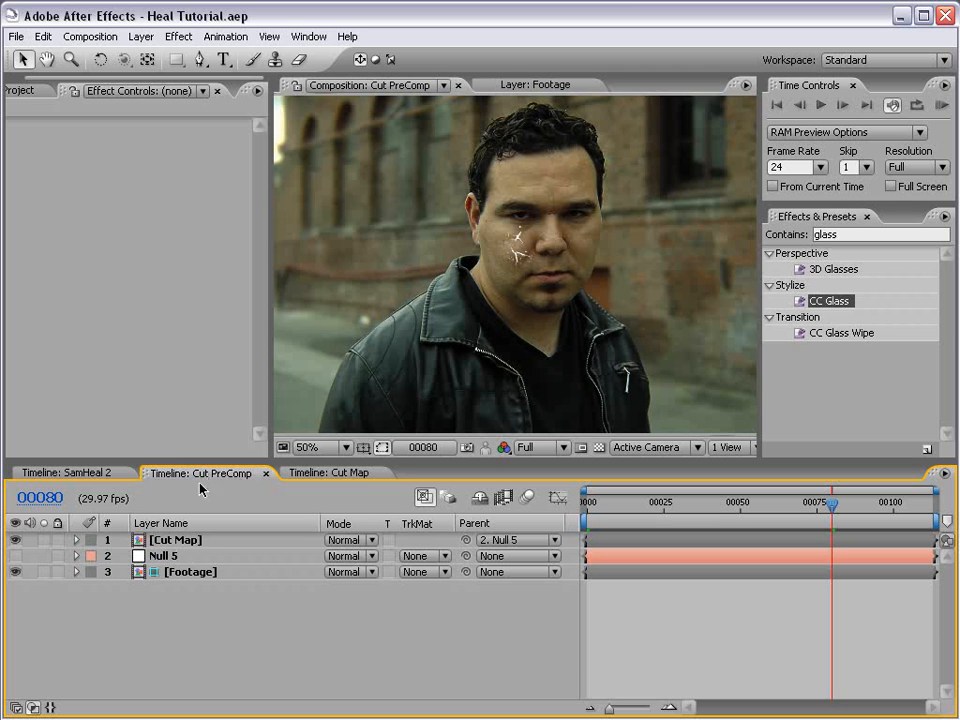
{"action": "left_click", "coordinate": [175, 540]}
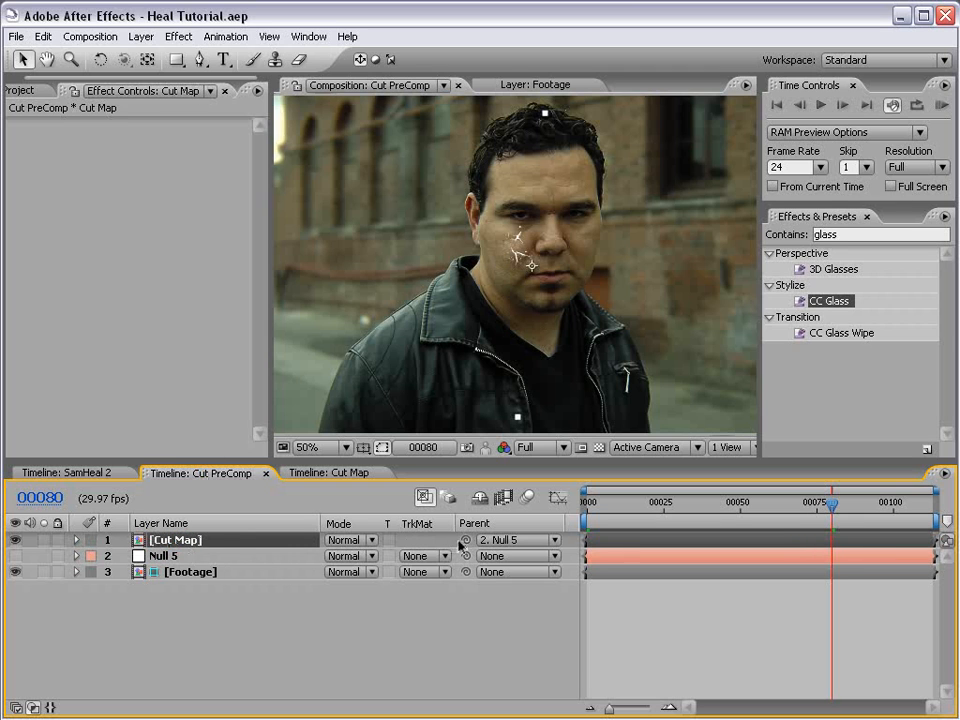
{"action": "left_click", "coordinate": [65, 472]}
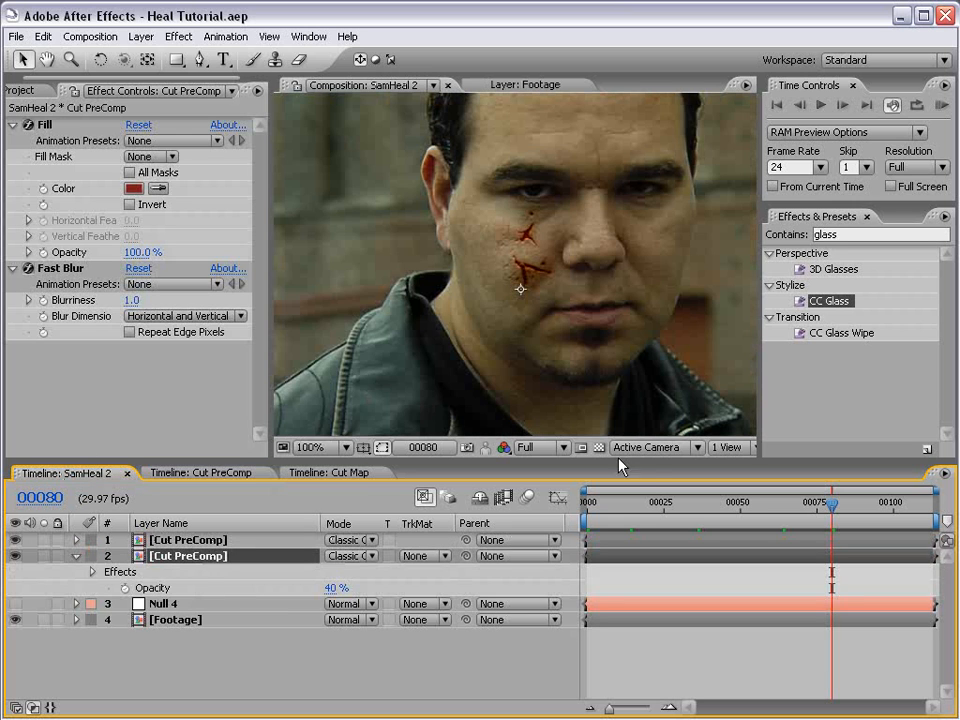
{"action": "left_click", "coordinate": [648, 506]}
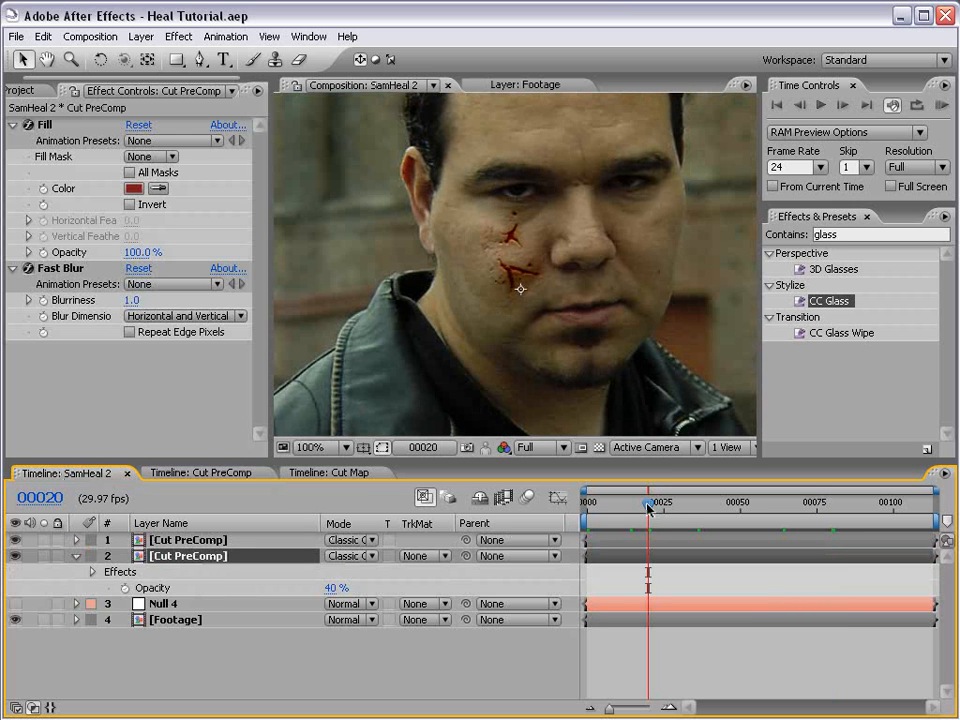
{"action": "key", "text": "grave"}
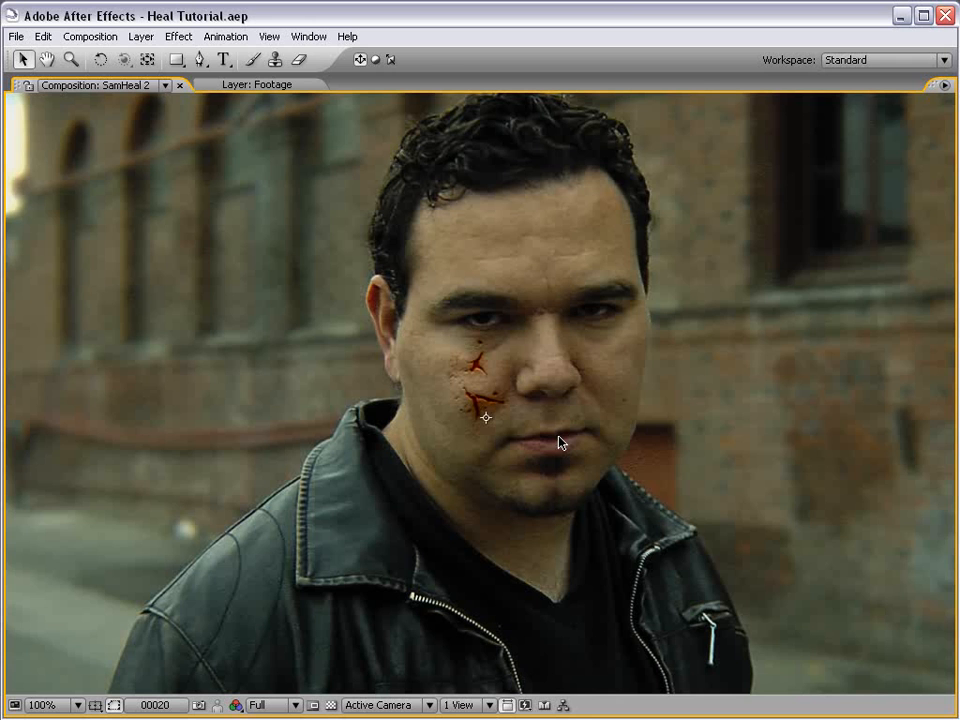
{"action": "key", "text": "grave"}
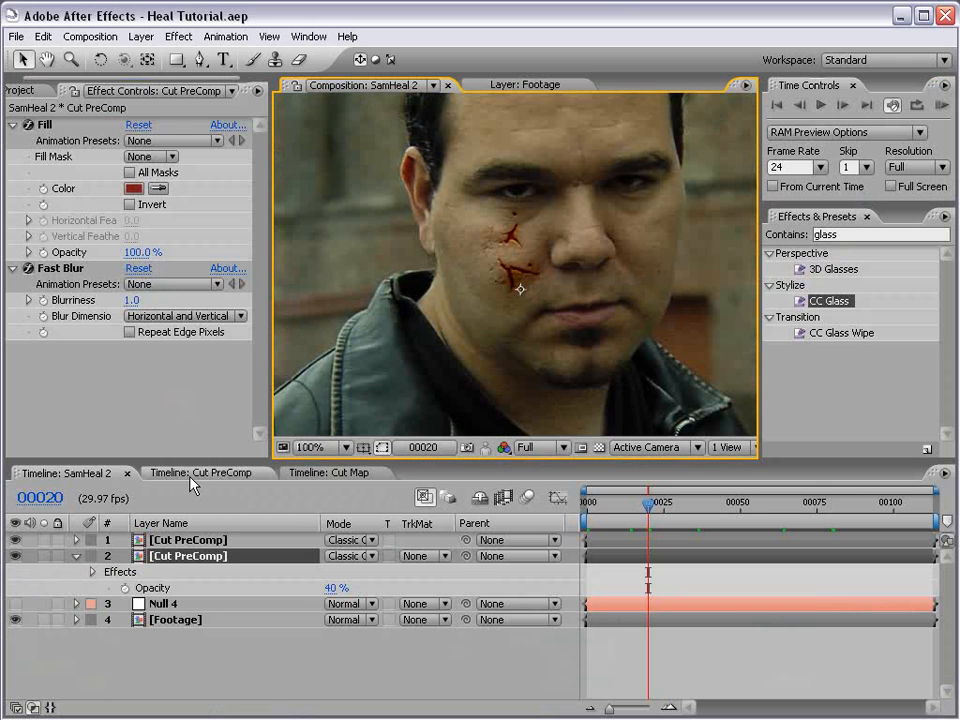
Step: Apply the Simple Choker matte effect to the Cut Map layer in the Cut PreComp composition
{"action": "left_click", "coordinate": [196, 480]}
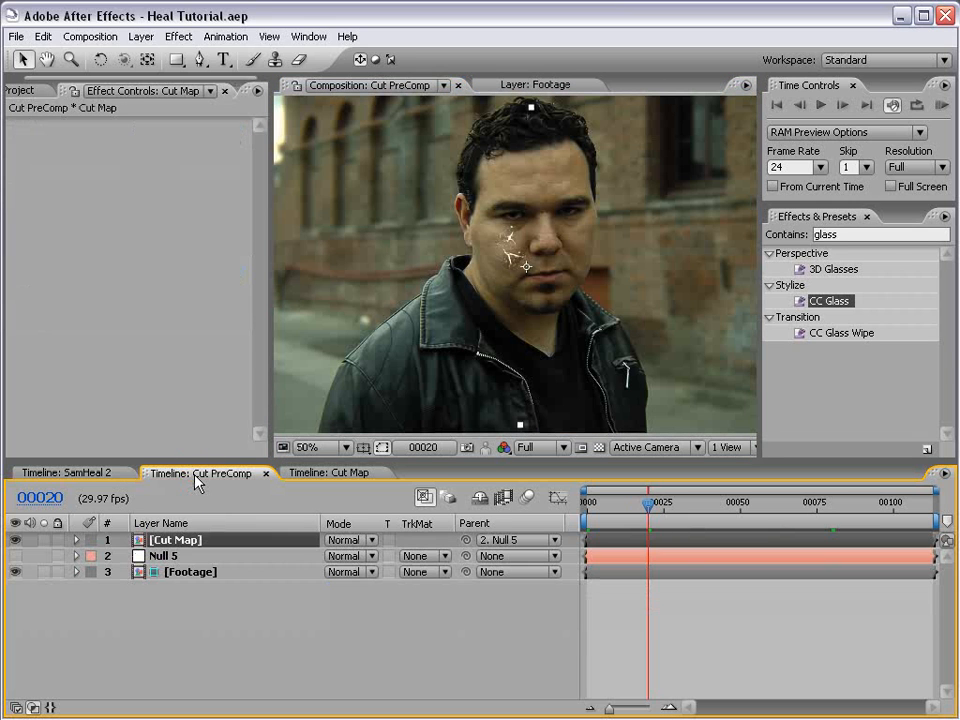
{"action": "left_click", "coordinate": [178, 541]}
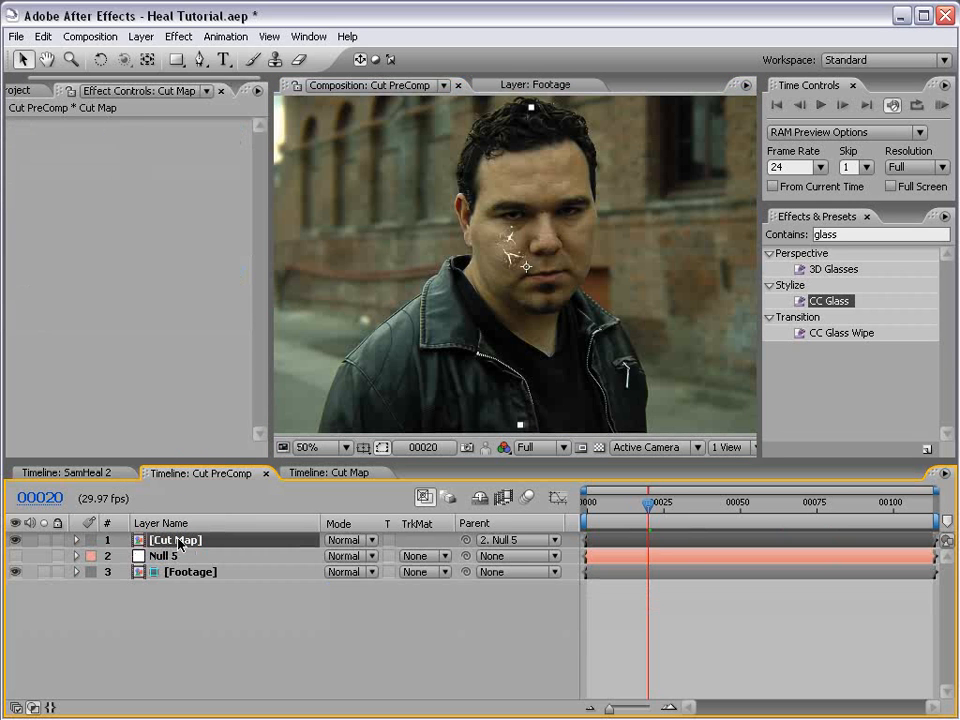
{"action": "left_click", "coordinate": [181, 37]}
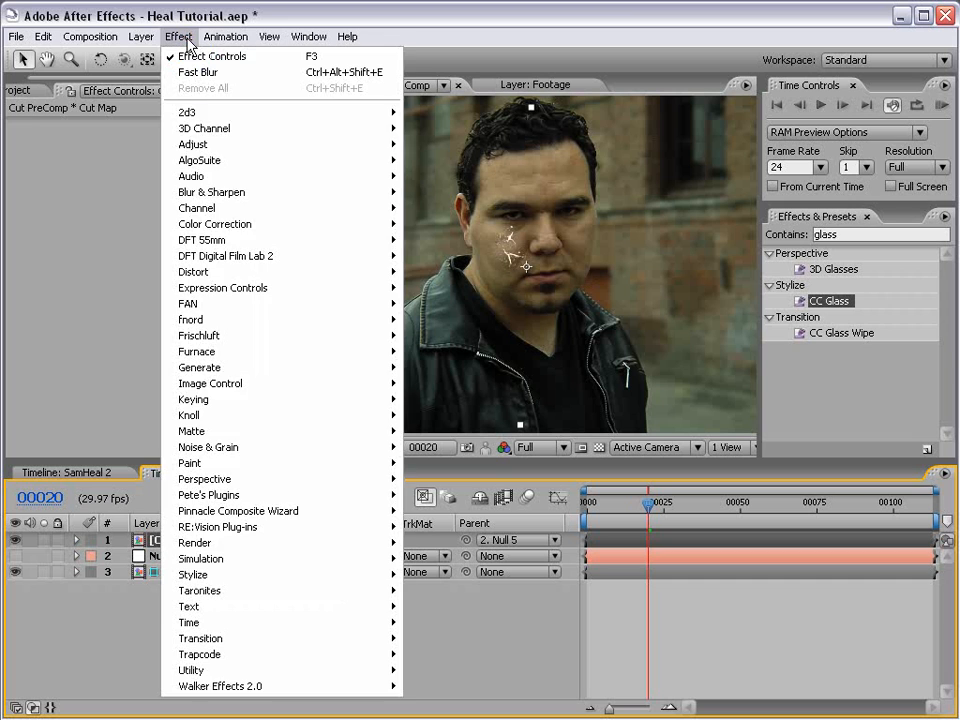
{"action": "mouse_move", "coordinate": [231, 431]}
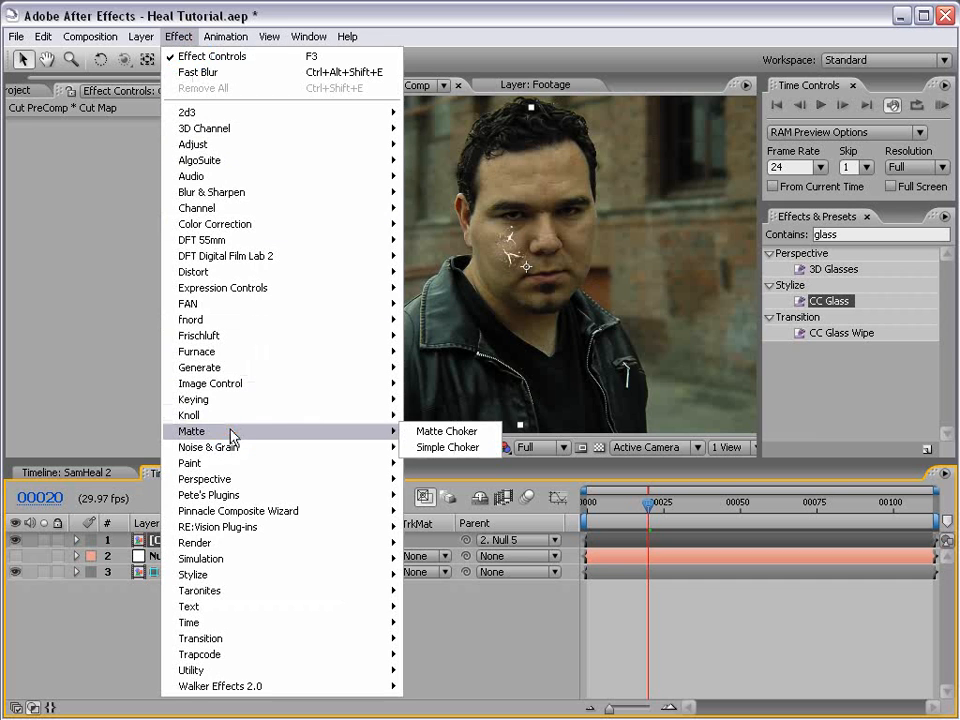
{"action": "left_click", "coordinate": [485, 448]}
{"action": "scroll", "coordinate": [505, 238], "scroll_direction": "up", "scroll_amount": 2}
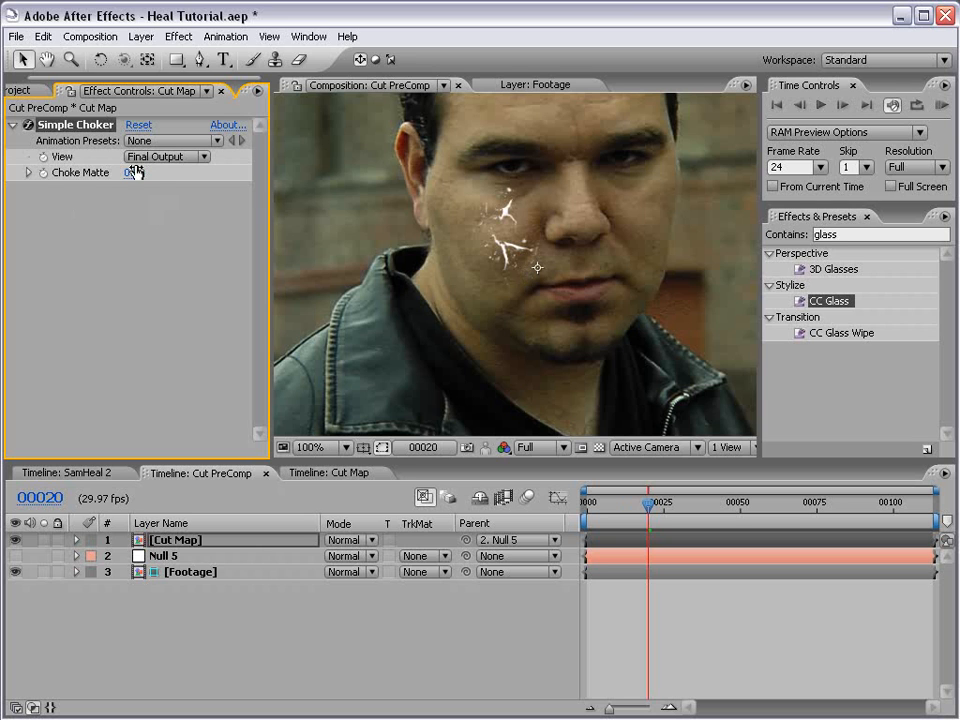
Step: Try a Choke Matte of 1.50 on the Cut Map layer, undo it, and inspect the cracks up close
{"action": "mouse_move", "coordinate": [133, 173]}
{"action": "left_mouse_down"}
{"action": "mouse_move", "coordinate": [172, 157]}
{"action": "mouse_move", "coordinate": [110, 120]}
{"action": "mouse_move", "coordinate": [98, 130]}
{"action": "mouse_move", "coordinate": [150, 149]}
{"action": "mouse_move", "coordinate": [118, 112]}
{"action": "mouse_move", "coordinate": [88, 113]}
{"action": "mouse_move", "coordinate": [131, 150]}
{"action": "left_mouse_up"}
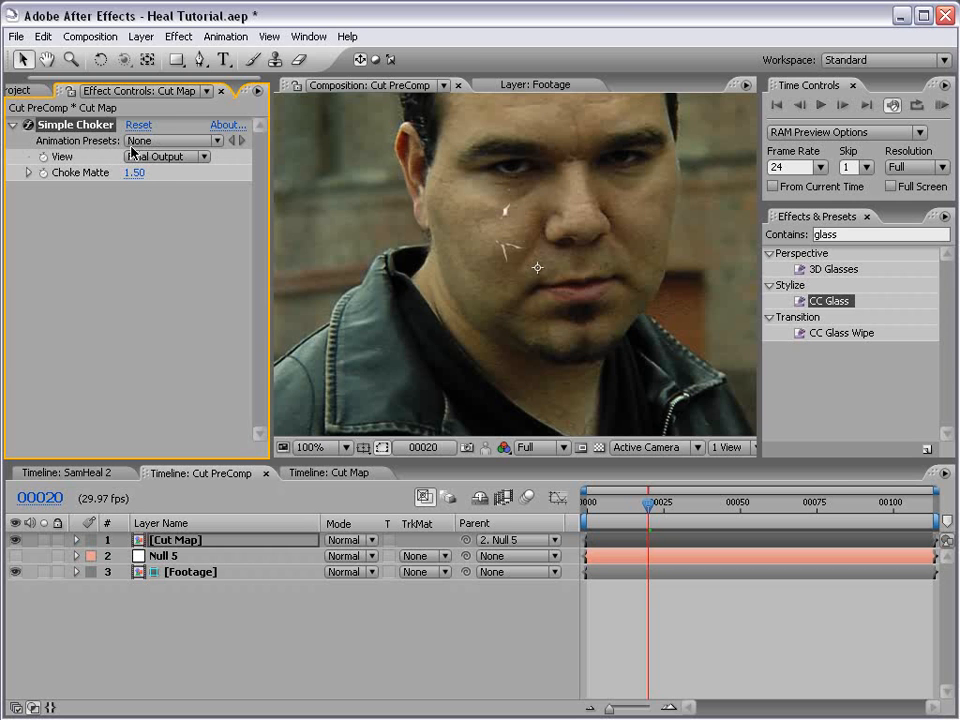
{"action": "key", "text": "ctrl+z"}
{"action": "scroll", "coordinate": [478, 260], "scroll_direction": "up", "scroll_amount": 1}
{"action": "key", "text": "space"}
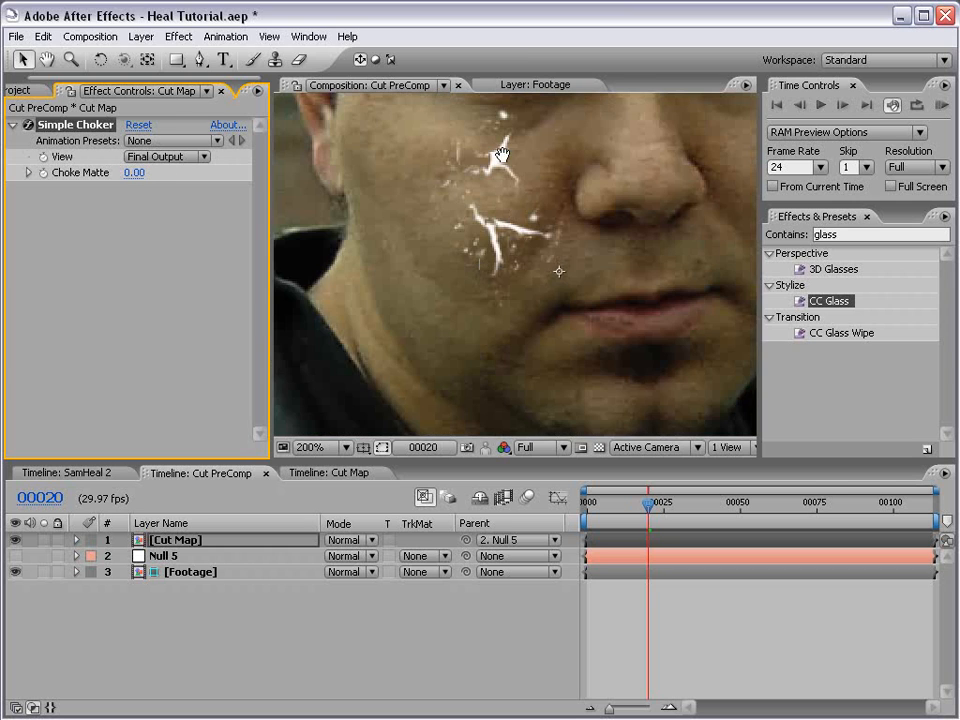
{"action": "left_click_drag", "start_coordinate": [502, 155], "coordinate": [506, 211]}
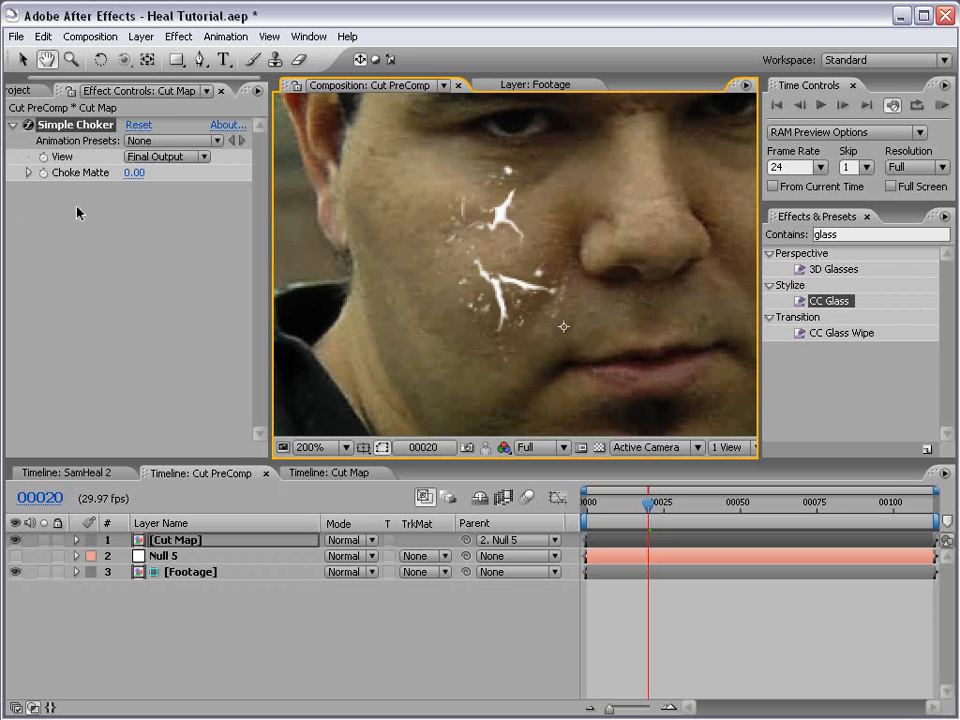
Step: Start animating Choke Matte on the Cut Map layer with a keyframe of 0 at frame 35, and widen the effect settings area
{"action": "left_click_drag", "start_coordinate": [610, 502], "coordinate": [697, 518]}
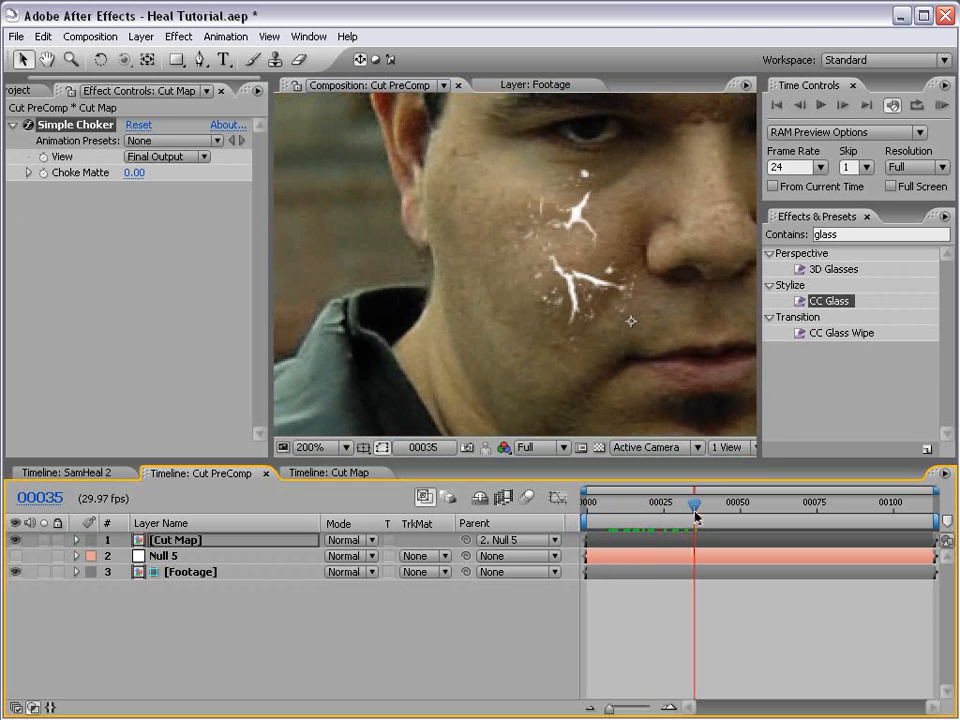
{"action": "scroll", "coordinate": [620, 312], "scroll_direction": "down", "scroll_amount": 1}
{"action": "key", "text": "space"}
{"action": "left_click_drag", "start_coordinate": [635, 319], "coordinate": [533, 298]}
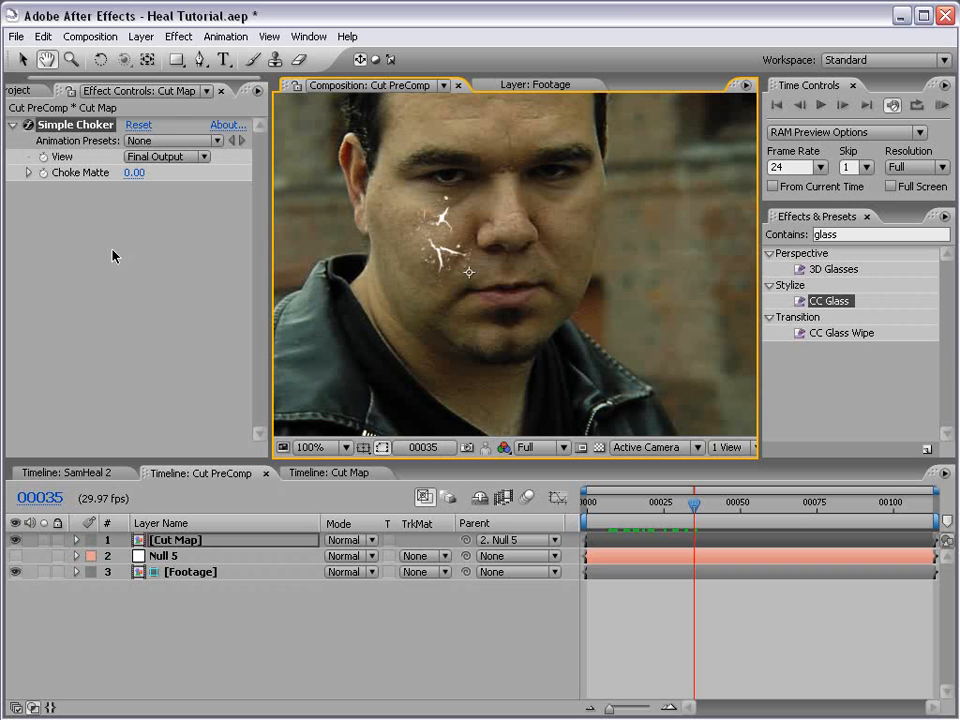
{"action": "left_click", "coordinate": [43, 172]}
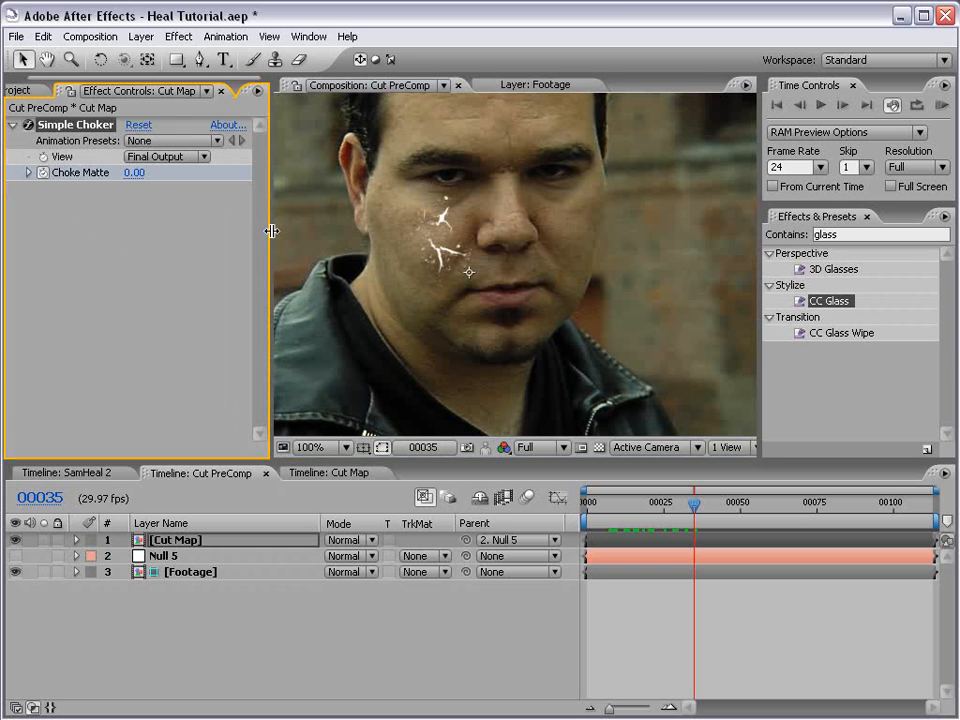
{"action": "left_click_drag", "start_coordinate": [272, 231], "coordinate": [305, 231]}
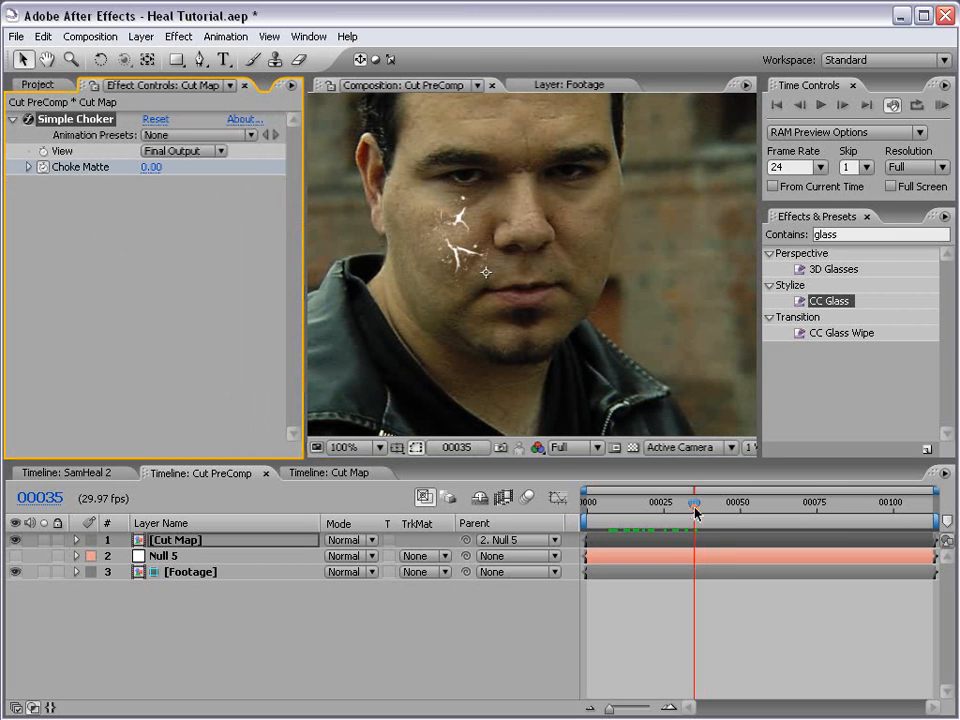
Step: Set Choke Matte to 5.70 at frame 79 so the cracks are choked away, and reveal the layer's keyframes
{"action": "left_click_drag", "start_coordinate": [697, 513], "coordinate": [830, 521]}
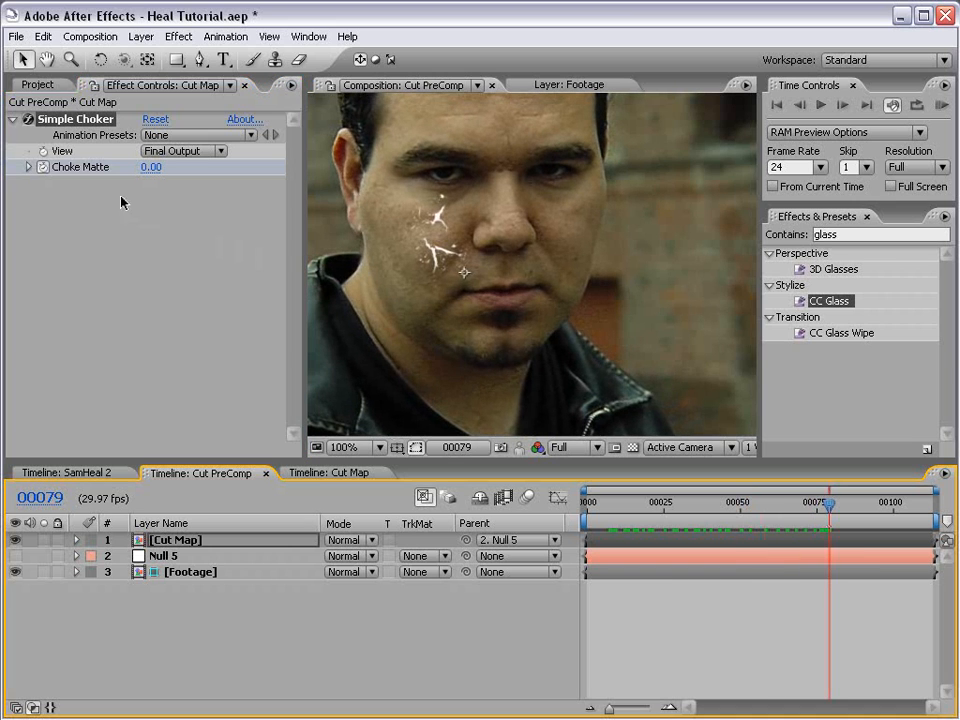
{"action": "left_click", "coordinate": [150, 167]}
{"action": "type", "text": "1"}
{"action": "key", "text": "Return"}
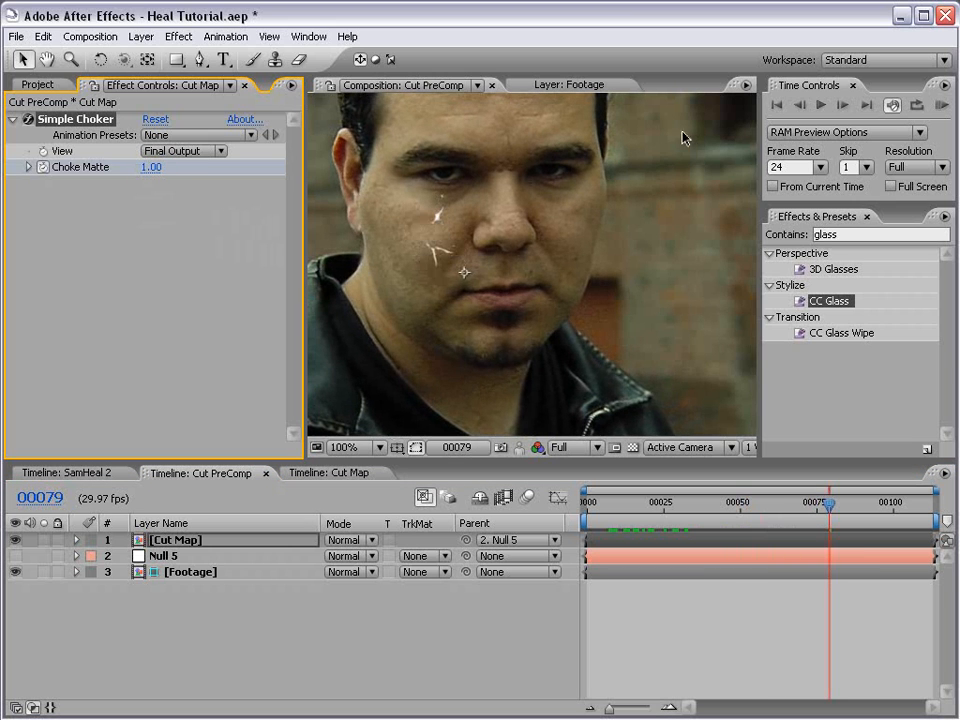
{"action": "left_click_drag", "start_coordinate": [153, 168], "coordinate": [191, 164]}
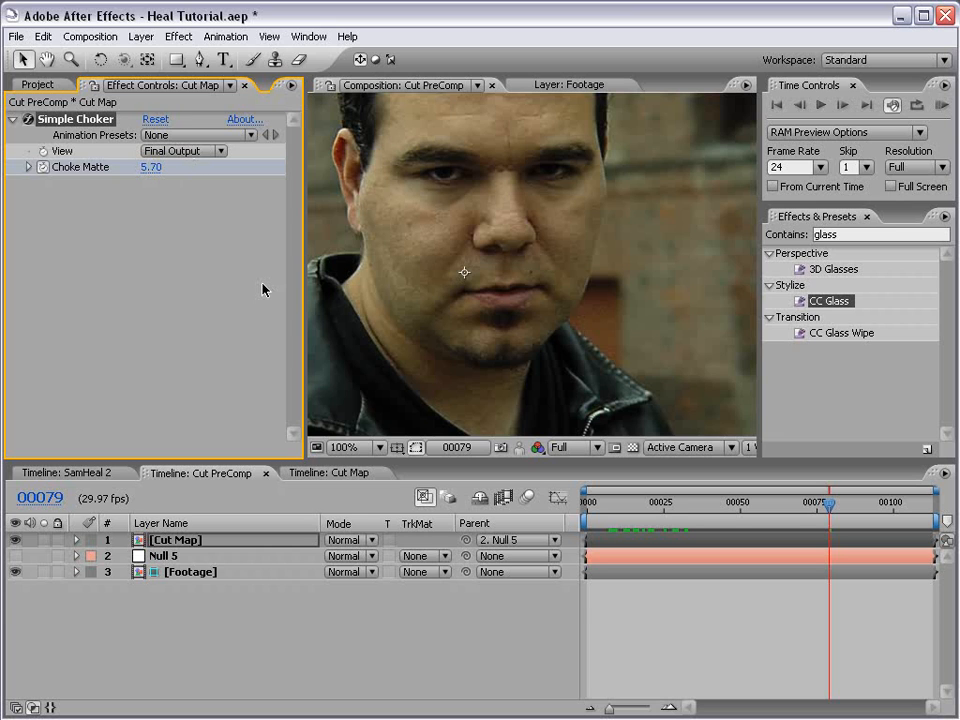
{"action": "key", "text": "u"}
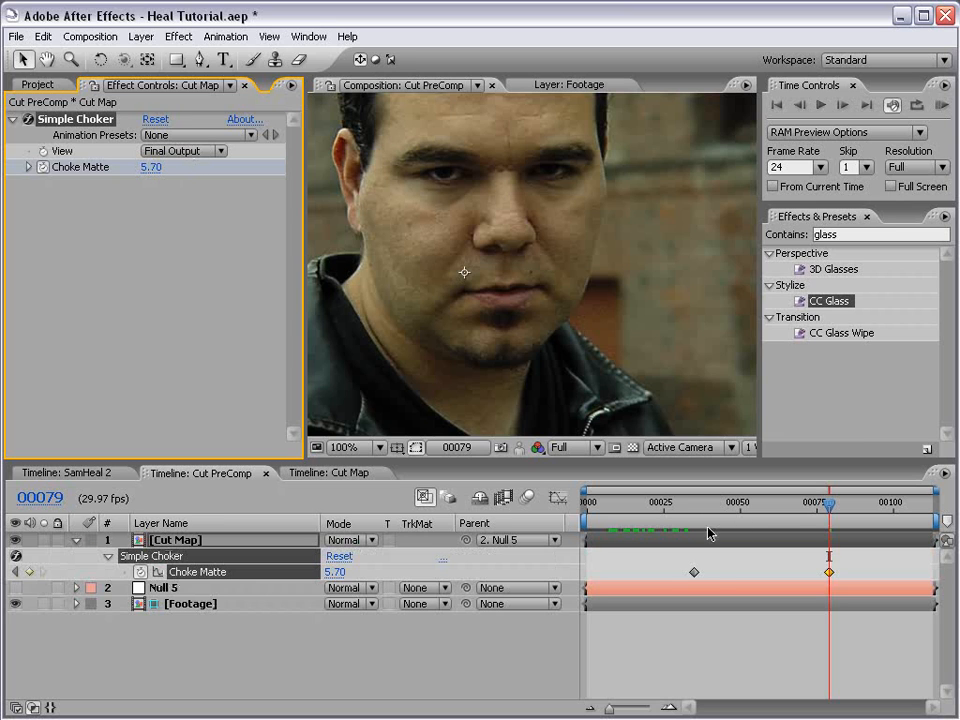
Step: Check the choke animation up close from frame 35 and add an intermediate Choke Matte keyframe at frame 41
{"action": "mouse_move", "coordinate": [692, 514]}
{"action": "left_mouse_down"}
{"action": "mouse_move", "coordinate": [758, 510]}
{"action": "mouse_move", "coordinate": [694, 517]}
{"action": "left_mouse_up"}
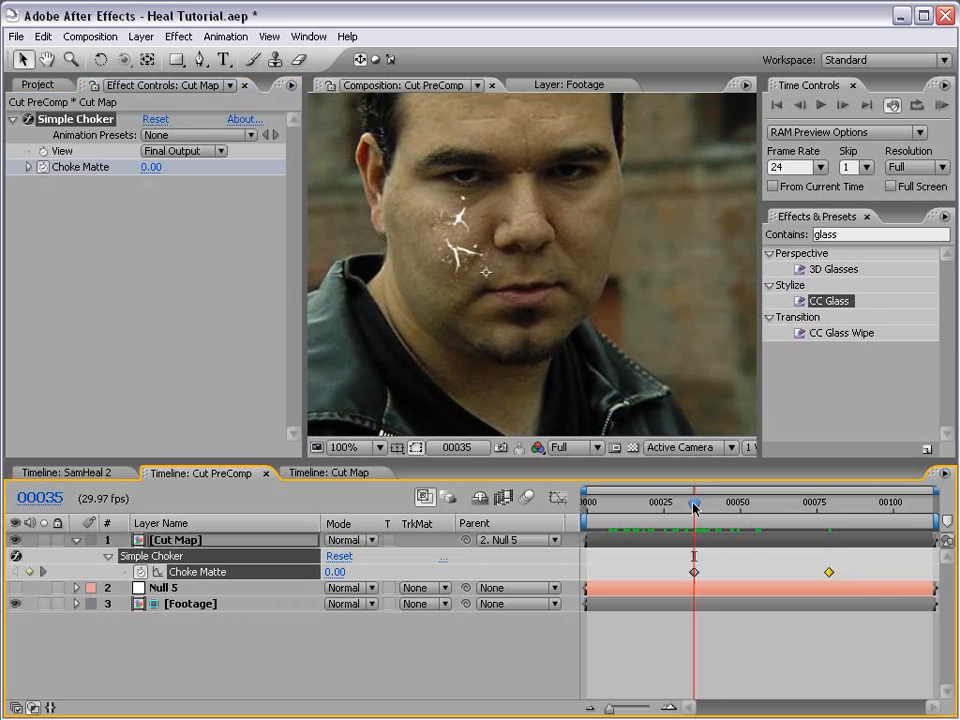
{"action": "scroll", "coordinate": [464, 240], "scroll_direction": "up", "scroll_amount": 1}
{"action": "key", "text": "h"}
{"action": "left_click_drag", "start_coordinate": [446, 227], "coordinate": [527, 274]}
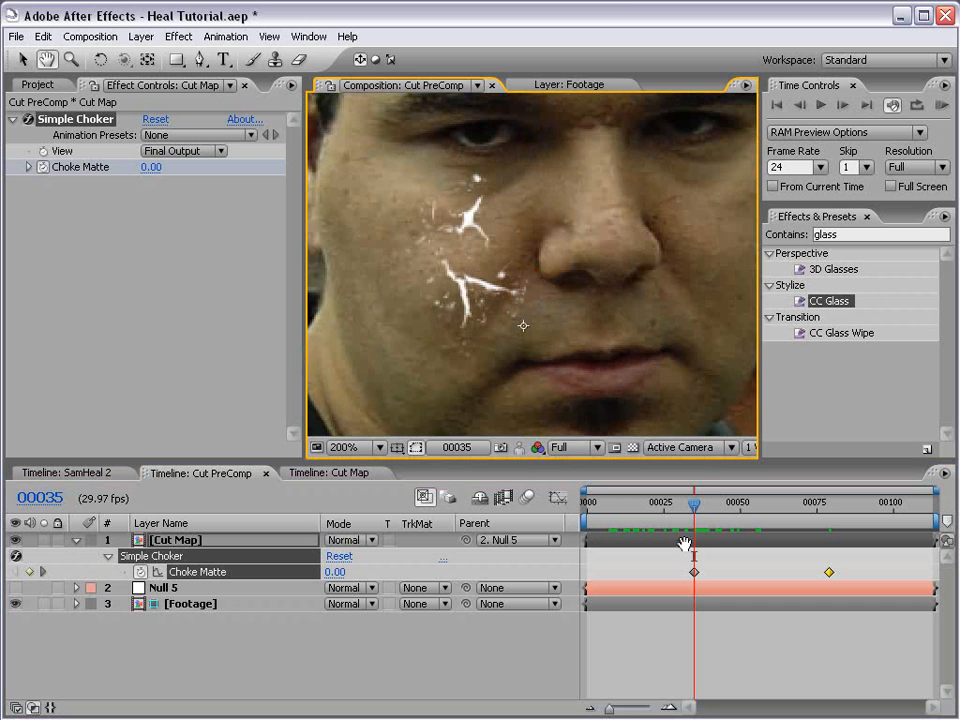
{"action": "left_click_drag", "start_coordinate": [696, 508], "coordinate": [749, 515]}
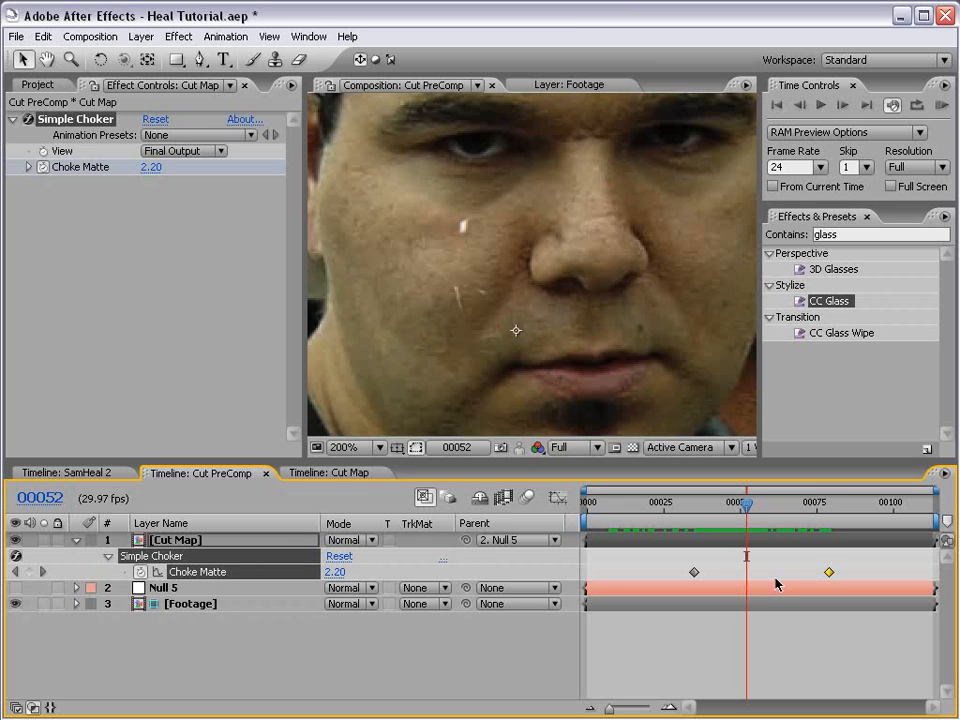
{"action": "left_click", "coordinate": [693, 504]}
{"action": "left_click_drag", "start_coordinate": [693, 507], "coordinate": [713, 508]}
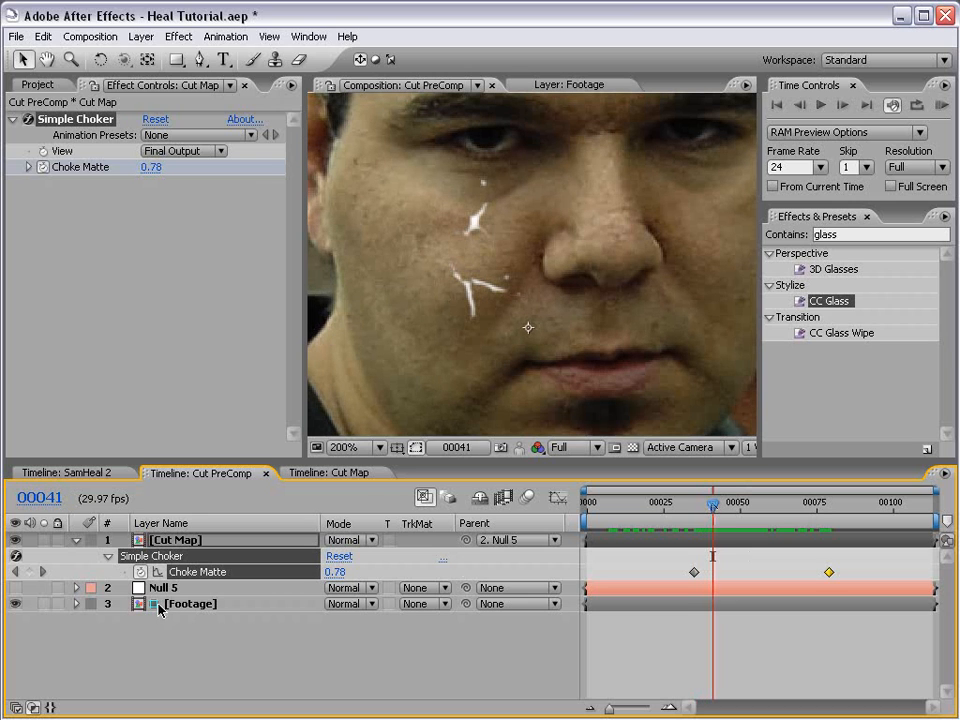
{"action": "left_click", "coordinate": [30, 572]}
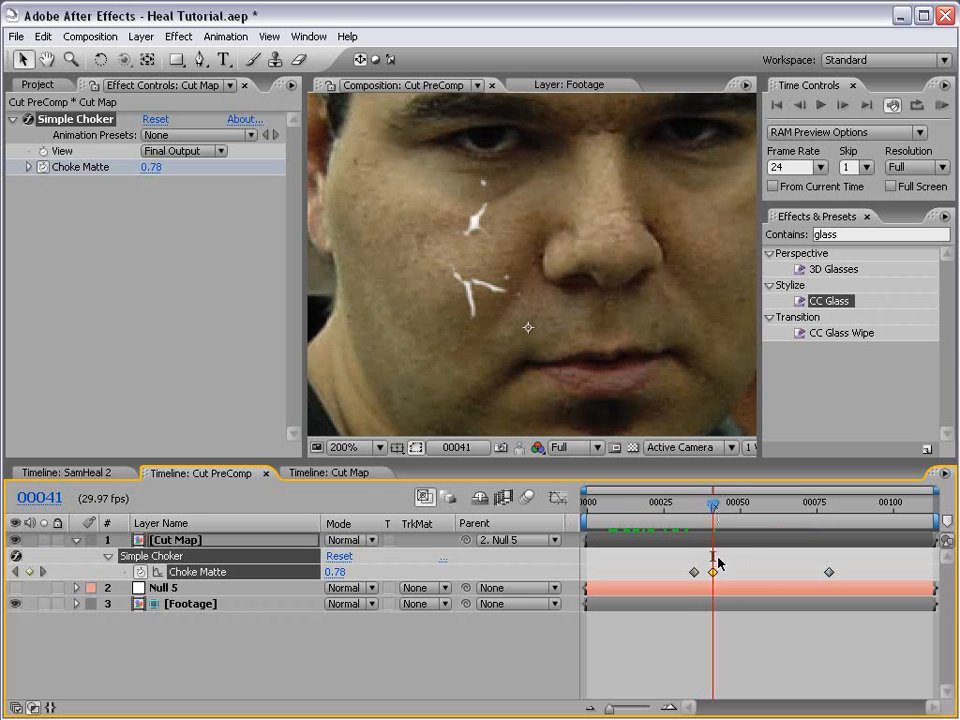
Step: Spread the Choke Matte keyframes out to about frames 66 and 101, and add extra keyframes at about frames 39 and 47
{"action": "left_click_drag", "start_coordinate": [713, 572], "coordinate": [896, 574]}
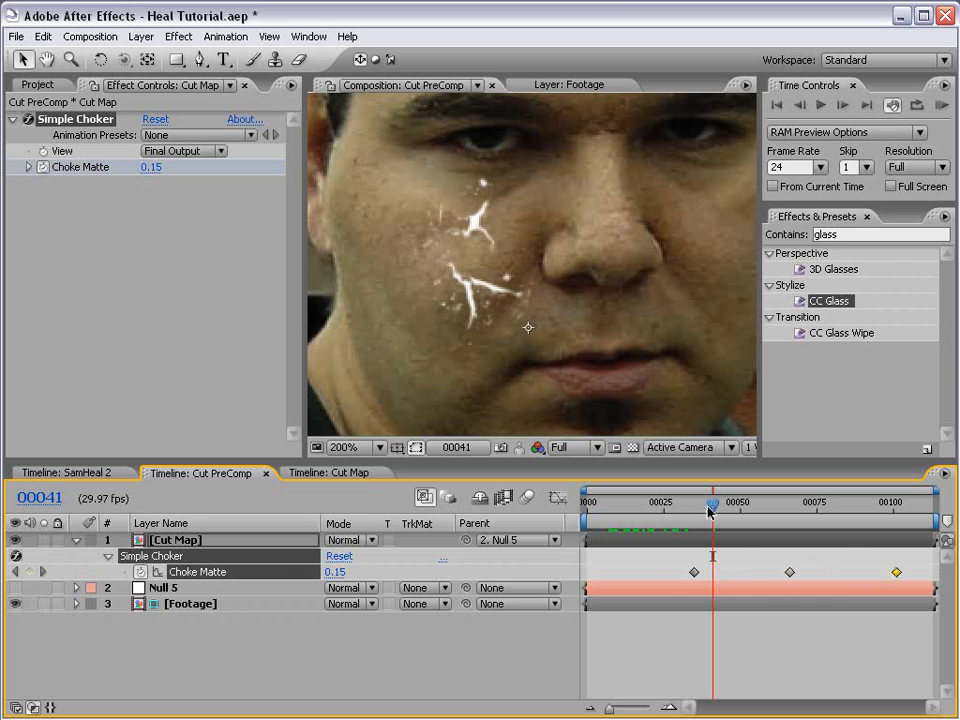
{"action": "left_click_drag", "start_coordinate": [708, 511], "coordinate": [738, 506]}
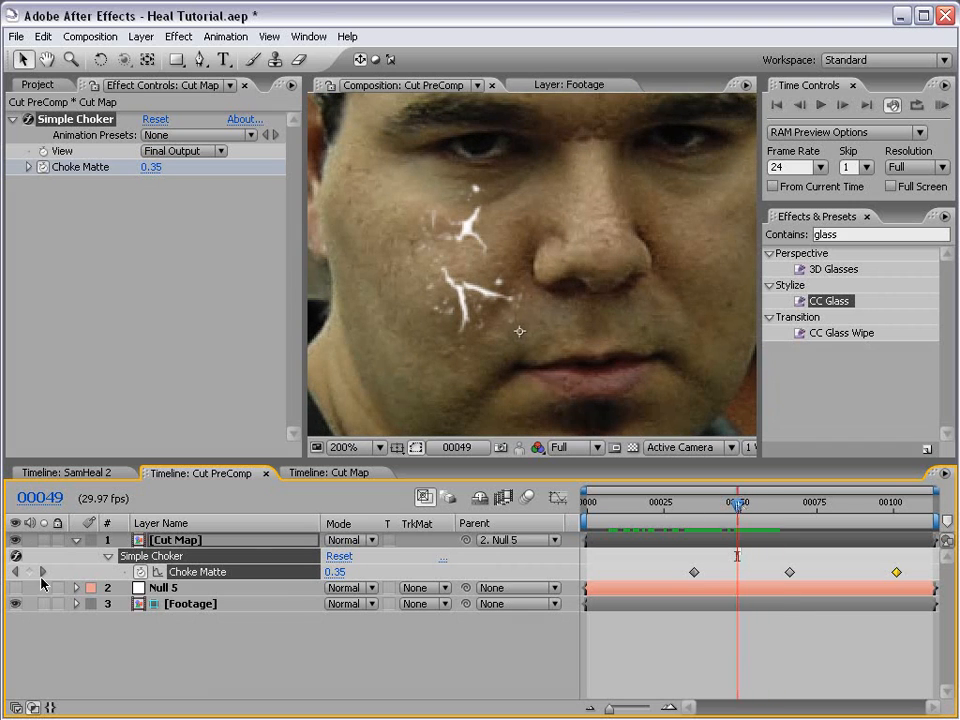
{"action": "left_click", "coordinate": [29, 572]}
{"action": "left_click_drag", "start_coordinate": [738, 572], "coordinate": [709, 572]}
{"action": "left_click_drag", "start_coordinate": [696, 505], "coordinate": [730, 506]}
{"action": "left_click", "coordinate": [31, 572]}
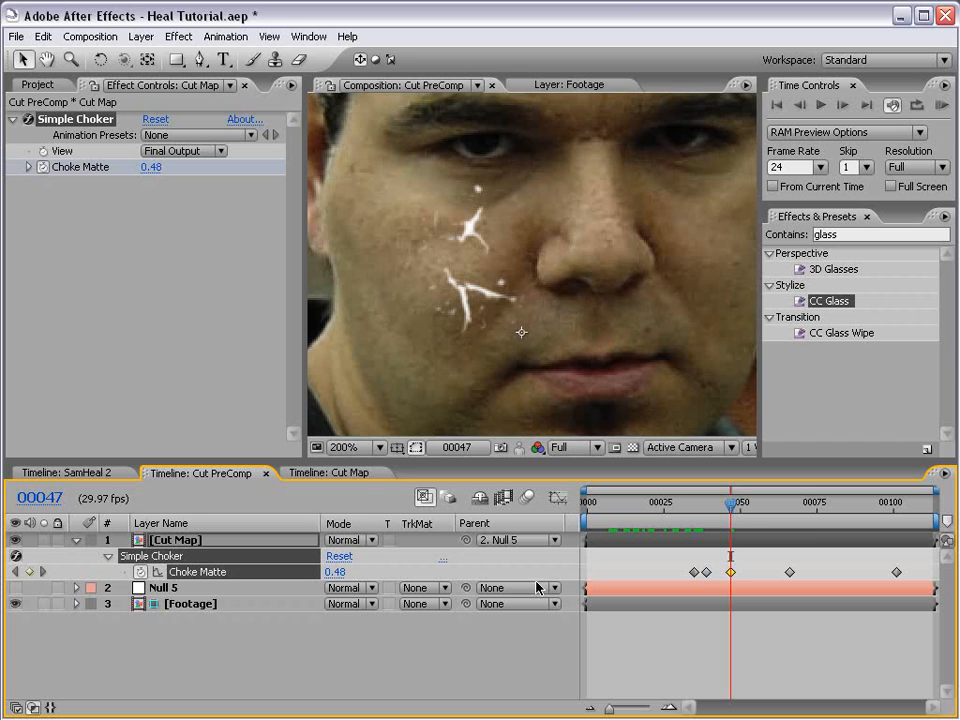
Step: Re-time the middle Choke Matte keyframes so one sits at frame 55 and the following one at about frame 86
{"action": "left_click_drag", "start_coordinate": [731, 573], "coordinate": [771, 571]}
{"action": "left_click_drag", "start_coordinate": [731, 506], "coordinate": [762, 508]}
{"action": "left_click", "coordinate": [30, 572]}
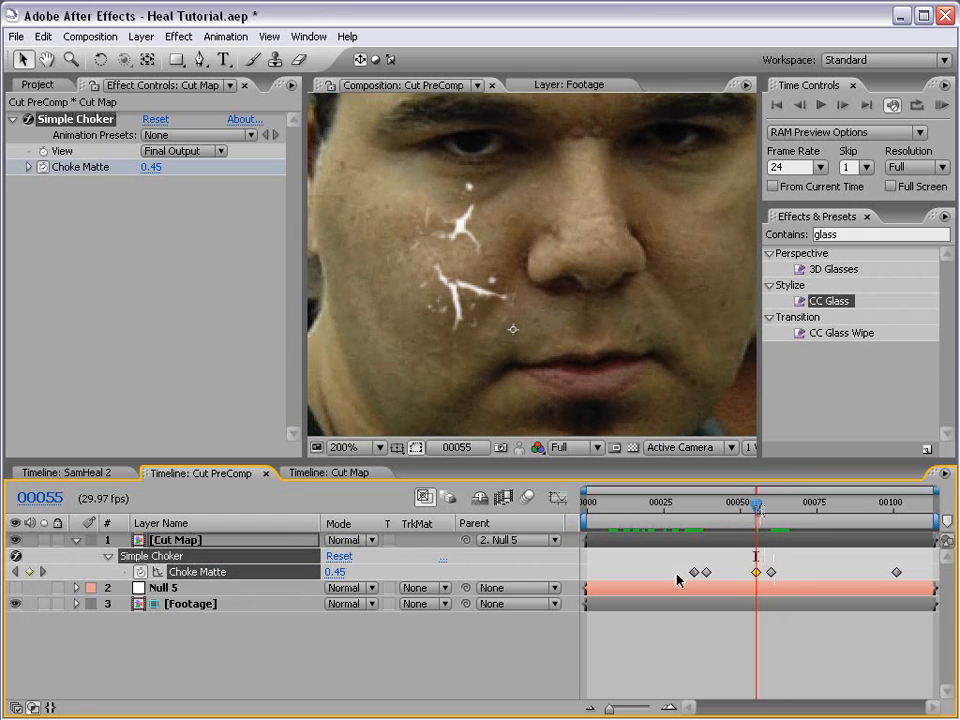
{"action": "left_click_drag", "start_coordinate": [773, 578], "coordinate": [850, 574]}
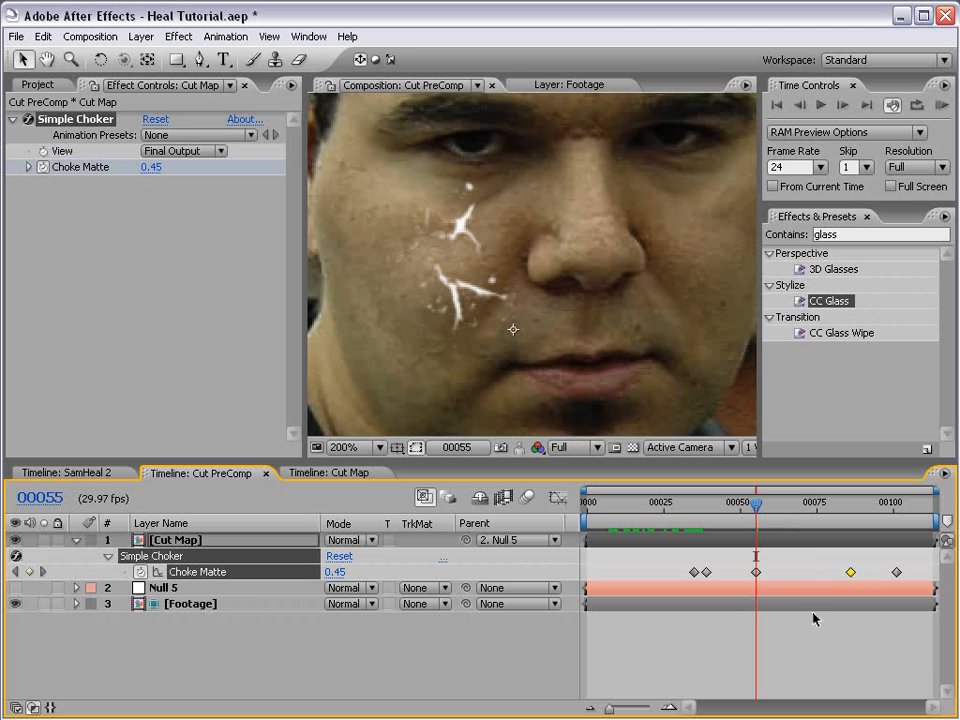
{"action": "left_click", "coordinate": [740, 512]}
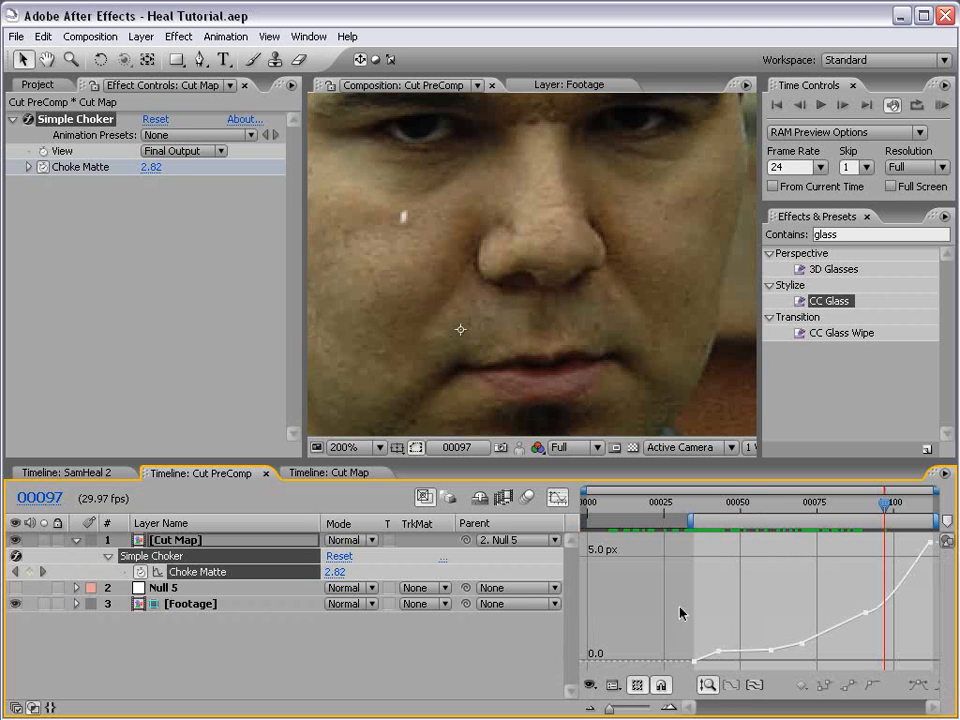
Step: Review how the cuts close over time in the SamHeal 2 composition, up close and at 100%
{"action": "left_click_drag", "start_coordinate": [700, 505], "coordinate": [715, 615]}
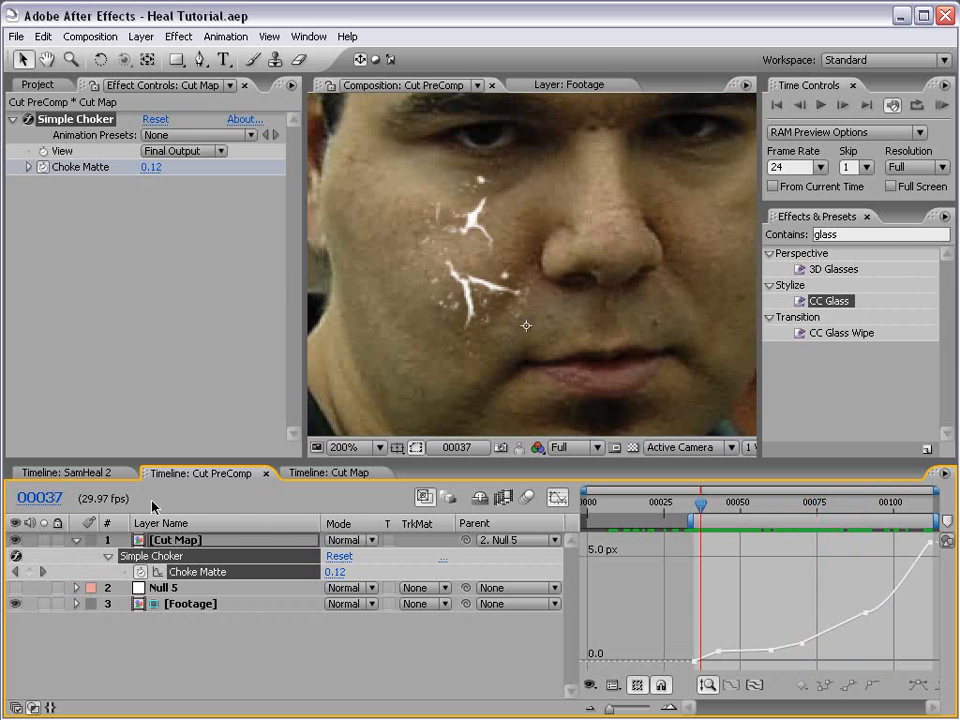
{"action": "left_click", "coordinate": [66, 472]}
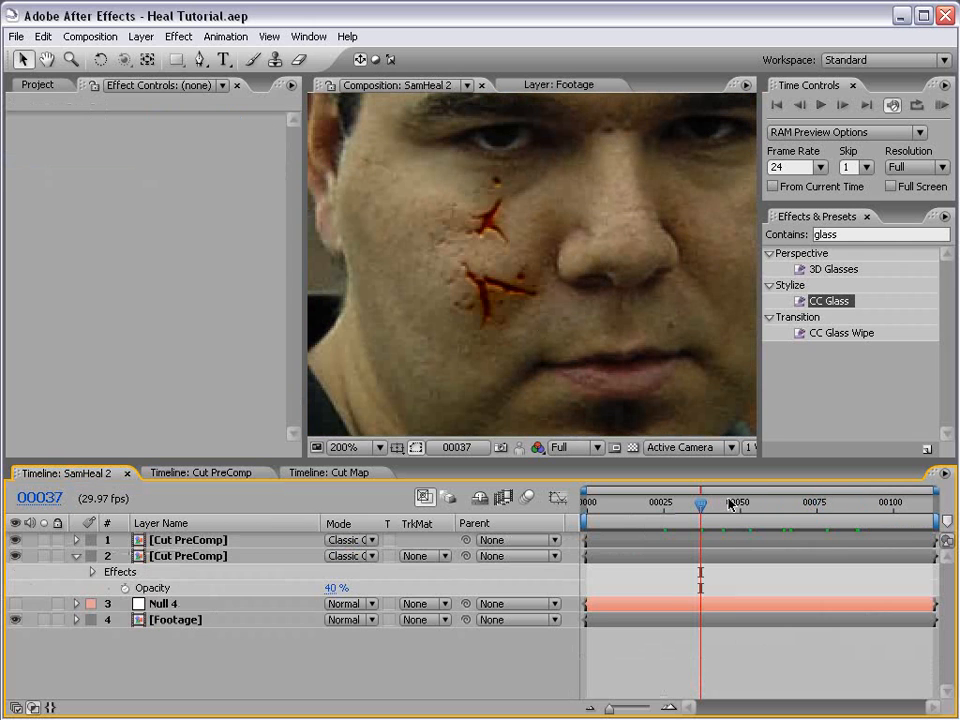
{"action": "left_click_drag", "start_coordinate": [728, 502], "coordinate": [845, 505]}
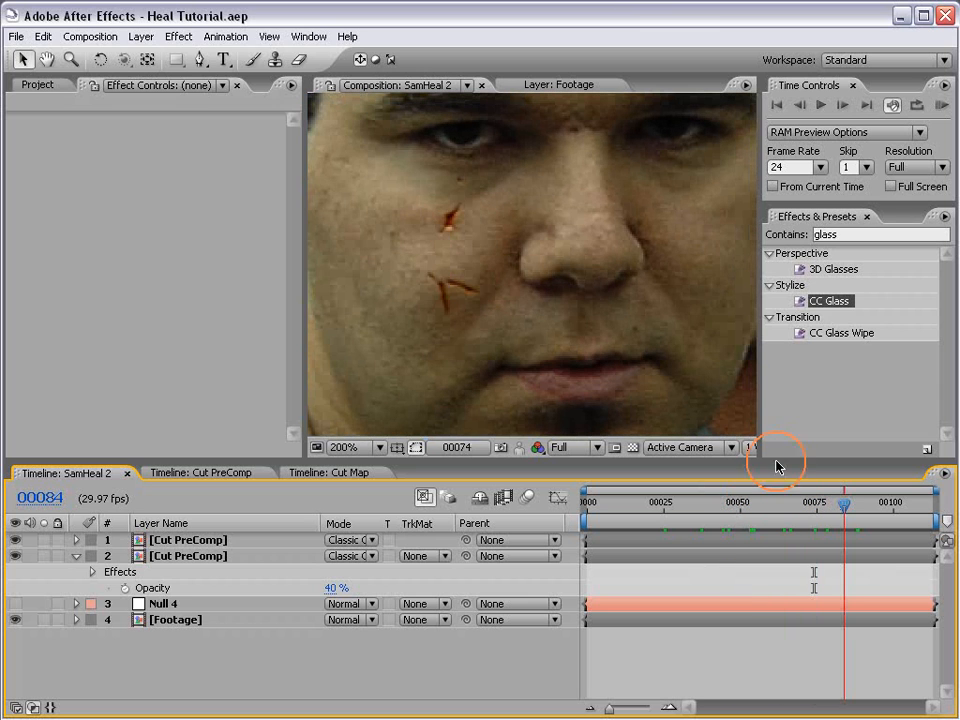
{"action": "left_click", "coordinate": [768, 502]}
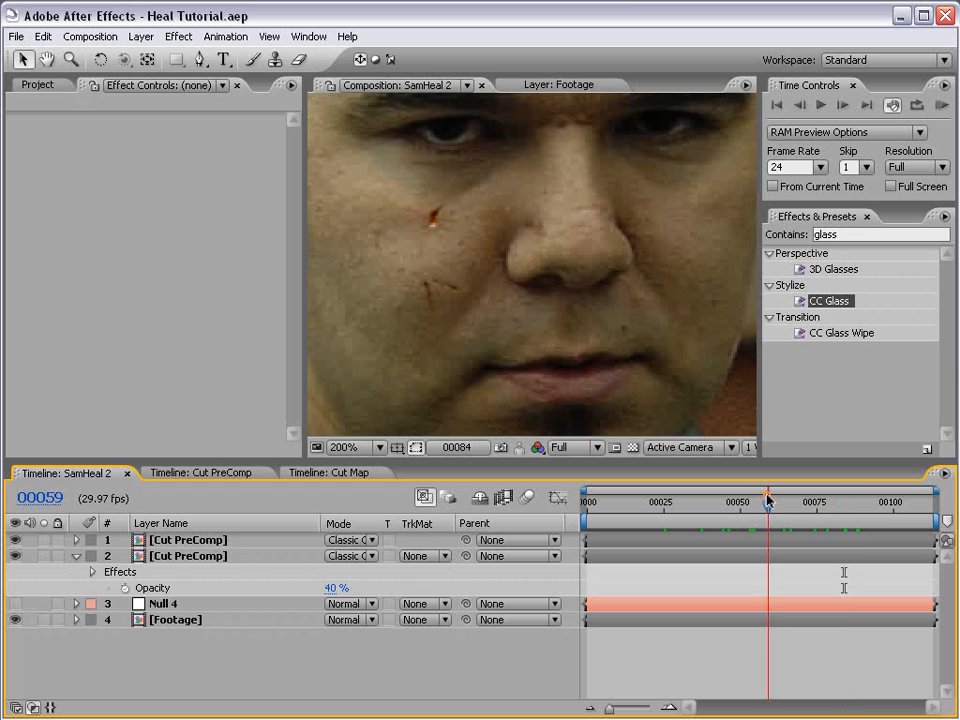
{"action": "left_click", "coordinate": [182, 620]}
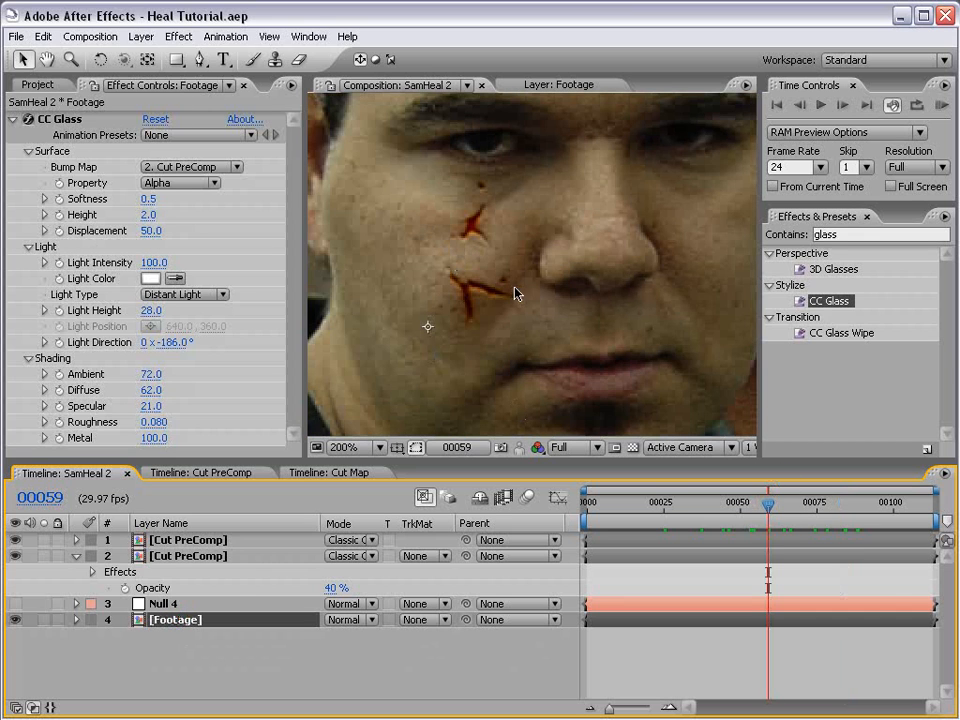
{"action": "key", "text": "comma"}
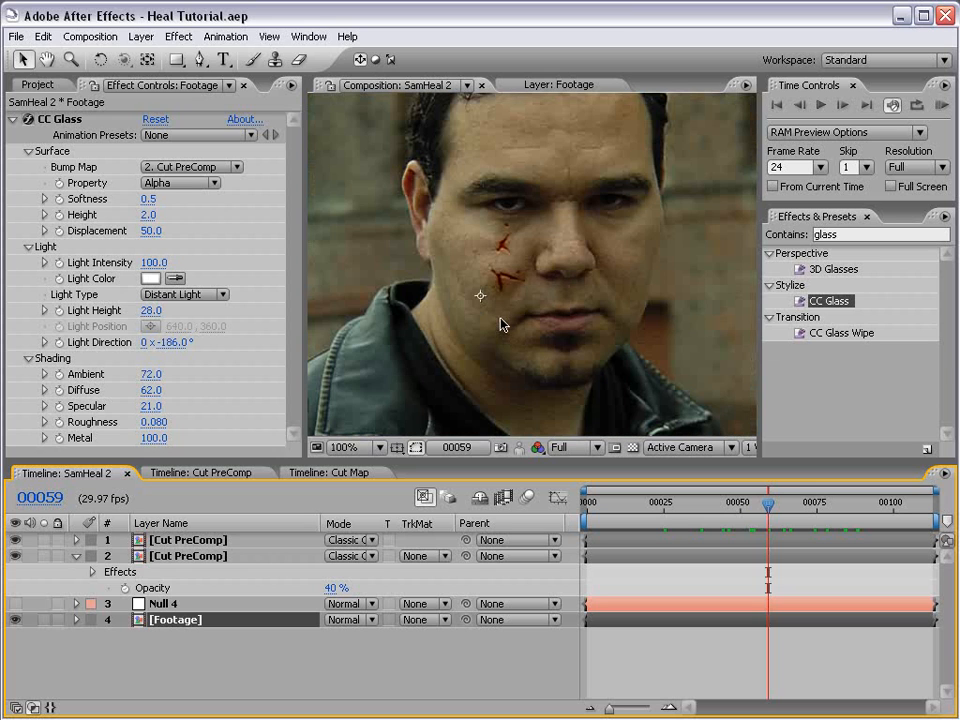
{"action": "key", "text": "period"}
{"action": "left_click", "coordinate": [652, 502]}
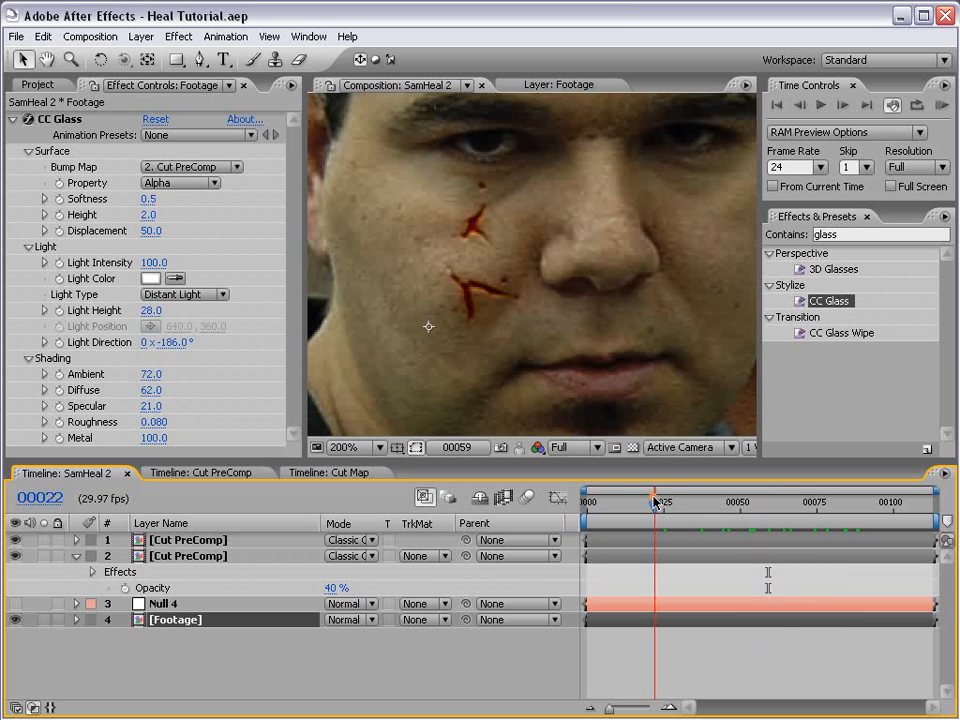
Step: Reposition the Tex_10_grayscale.jpg layer under the cheek mask in the Cut Map composition so a different crack pattern is used
{"action": "left_click", "coordinate": [200, 473]}
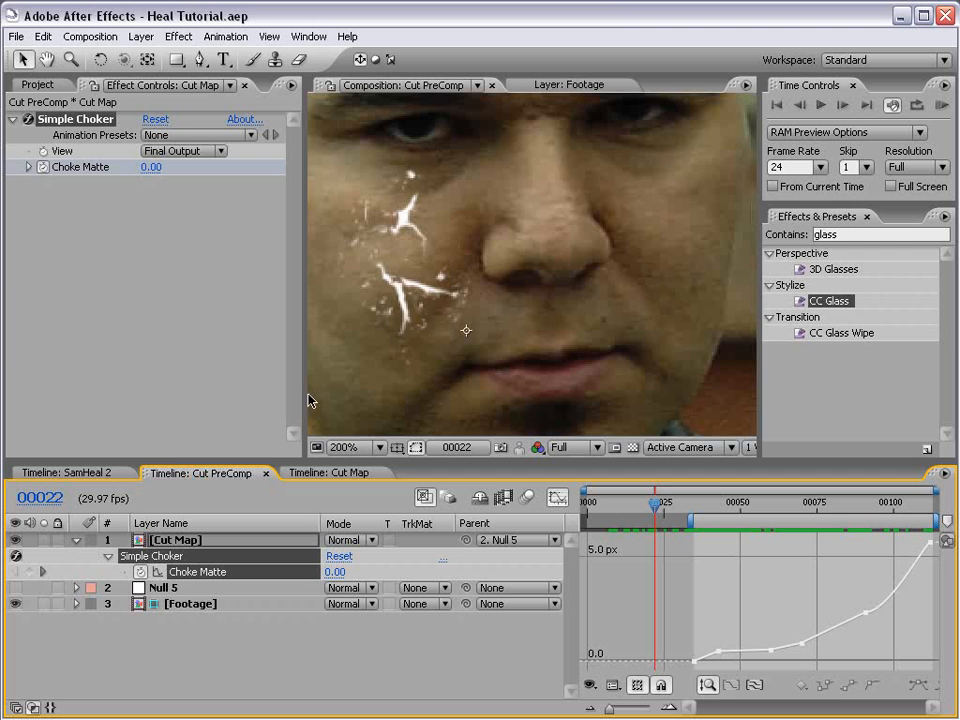
{"action": "left_click", "coordinate": [322, 470]}
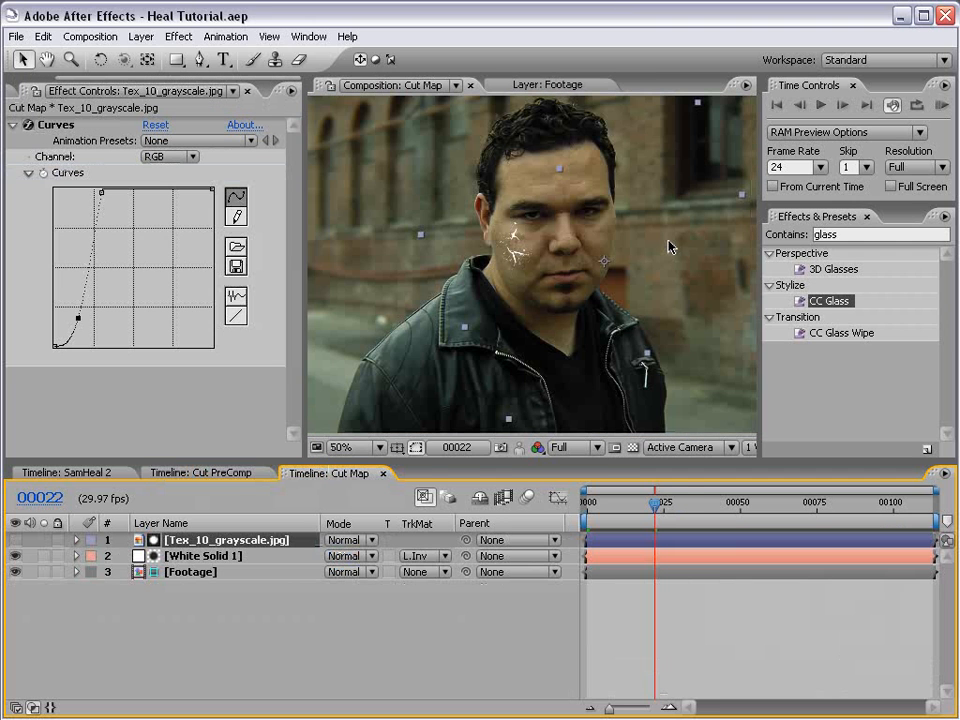
{"action": "left_click_drag", "start_coordinate": [525, 267], "coordinate": [444, 243]}
{"action": "key", "text": "comma"}
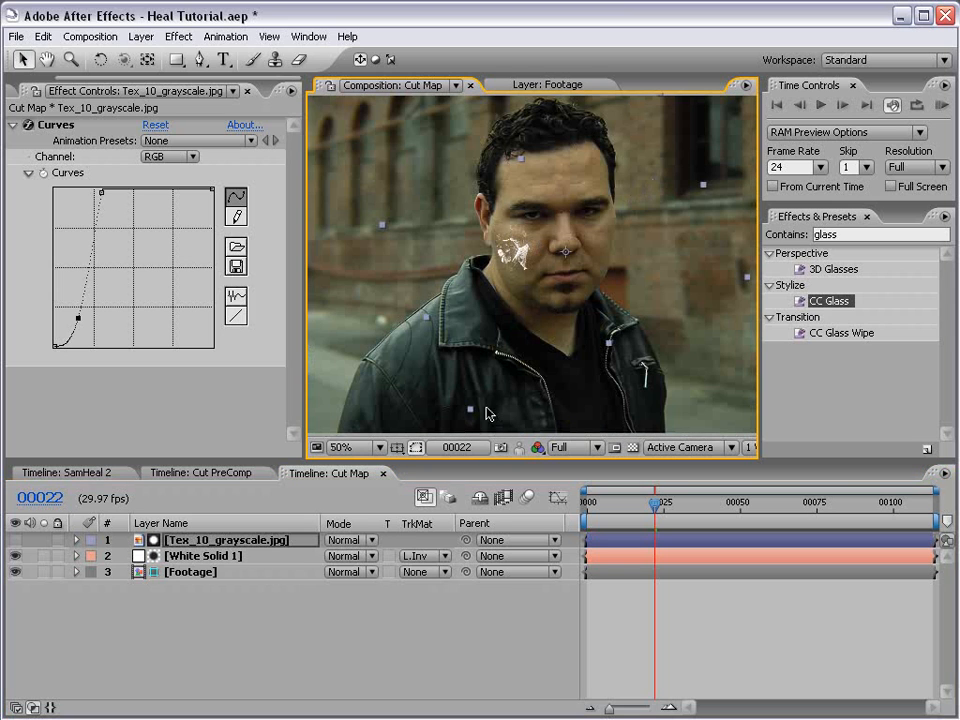
{"action": "left_click_drag", "start_coordinate": [476, 401], "coordinate": [503, 376]}
{"action": "key", "text": "period"}
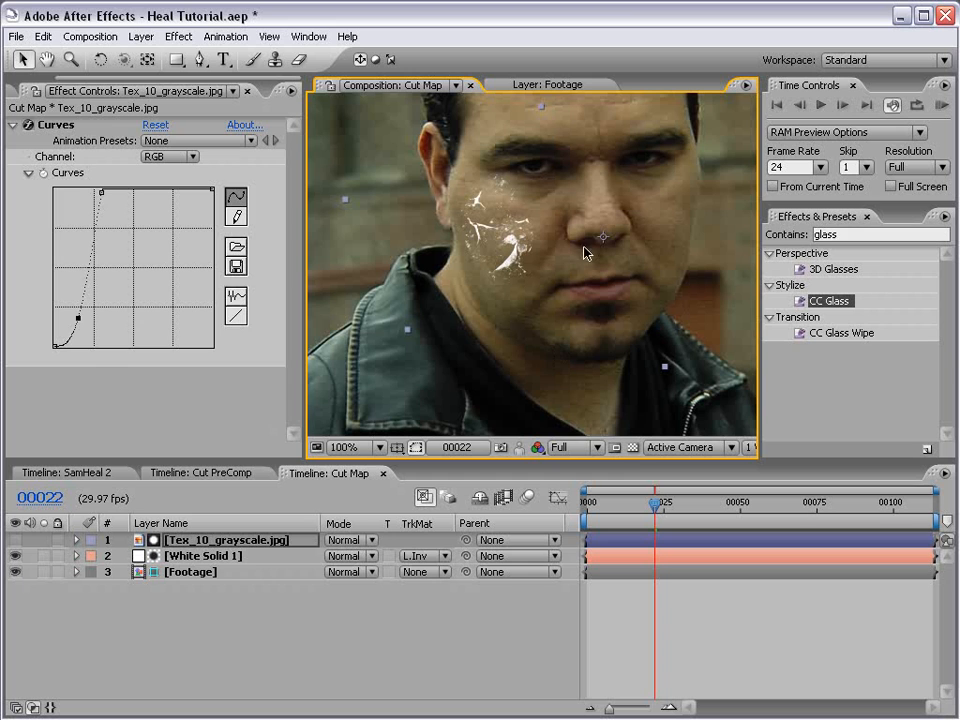
{"action": "left_click", "coordinate": [643, 556]}
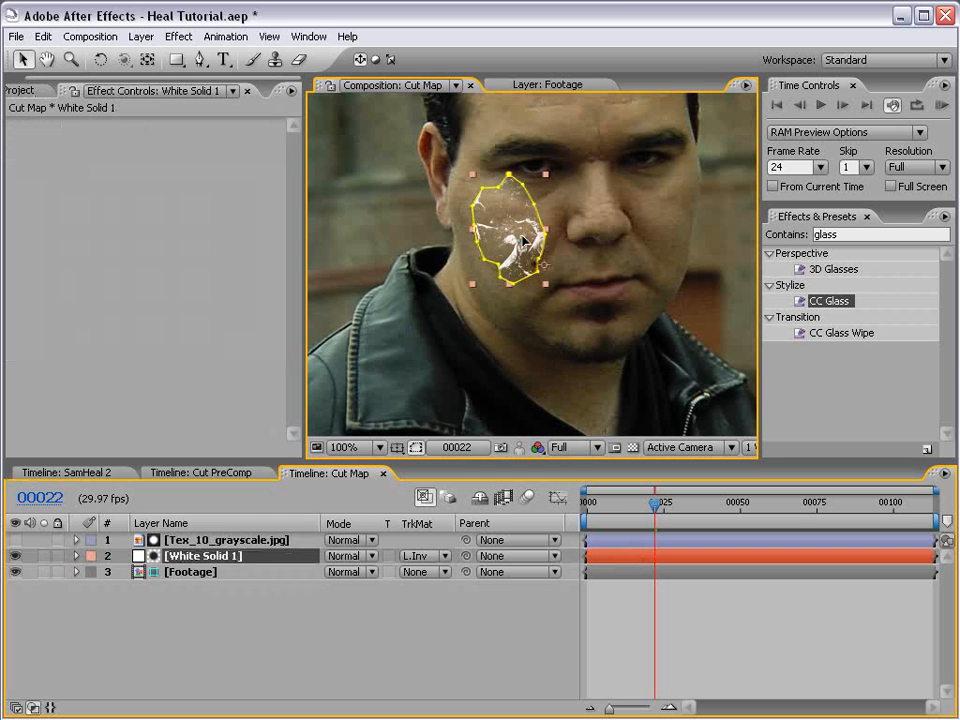
{"action": "left_click", "coordinate": [502, 262]}
{"action": "mouse_move", "coordinate": [517, 255]}
{"action": "left_mouse_down"}
{"action": "mouse_move", "coordinate": [527, 262]}
{"action": "mouse_move", "coordinate": [545, 252]}
{"action": "mouse_move", "coordinate": [531, 256]}
{"action": "left_mouse_up"}
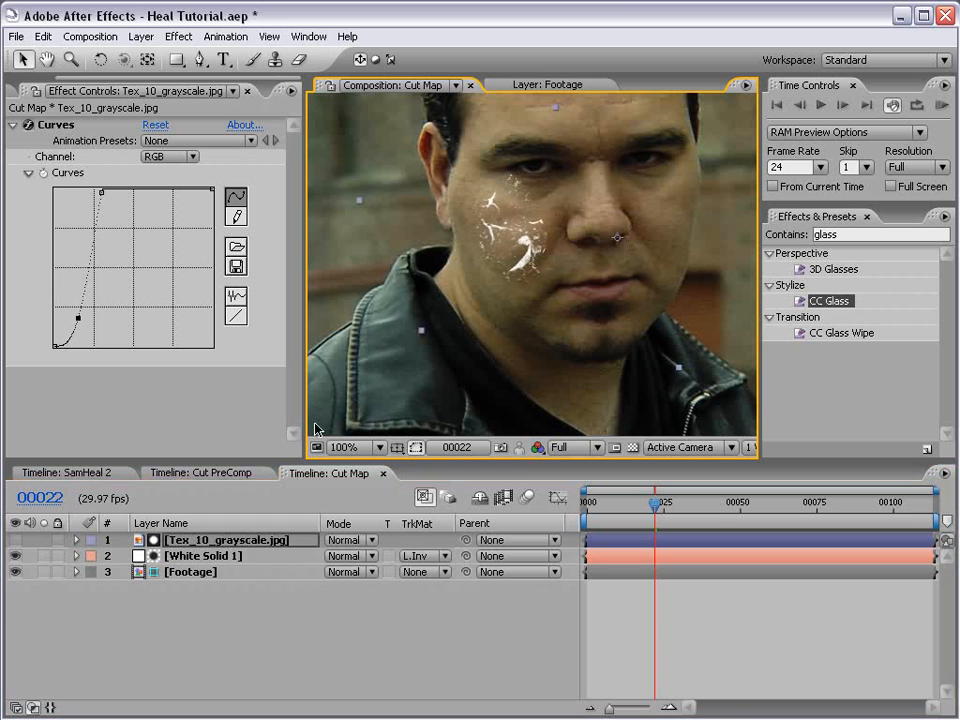
Step: Inspect the new crack pattern on the face in the SamHeal 2 composition at 100% and 200%
{"action": "left_click", "coordinate": [72, 472]}
{"action": "key", "text": "comma"}
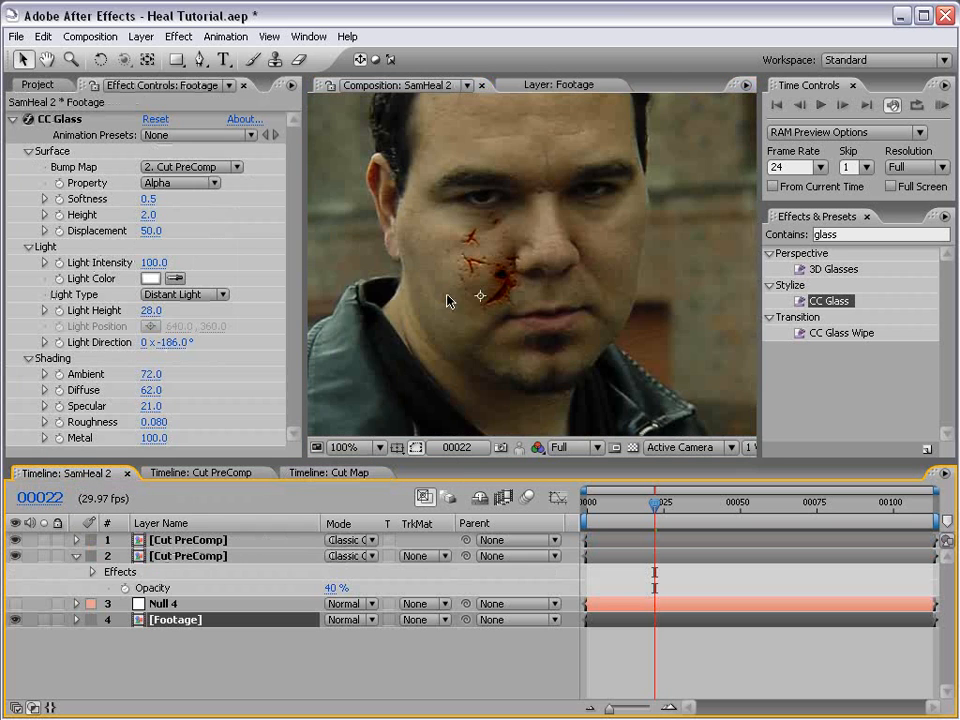
{"action": "key", "text": "grave"}
{"action": "key", "text": "period"}
{"action": "key", "text": "grave"}
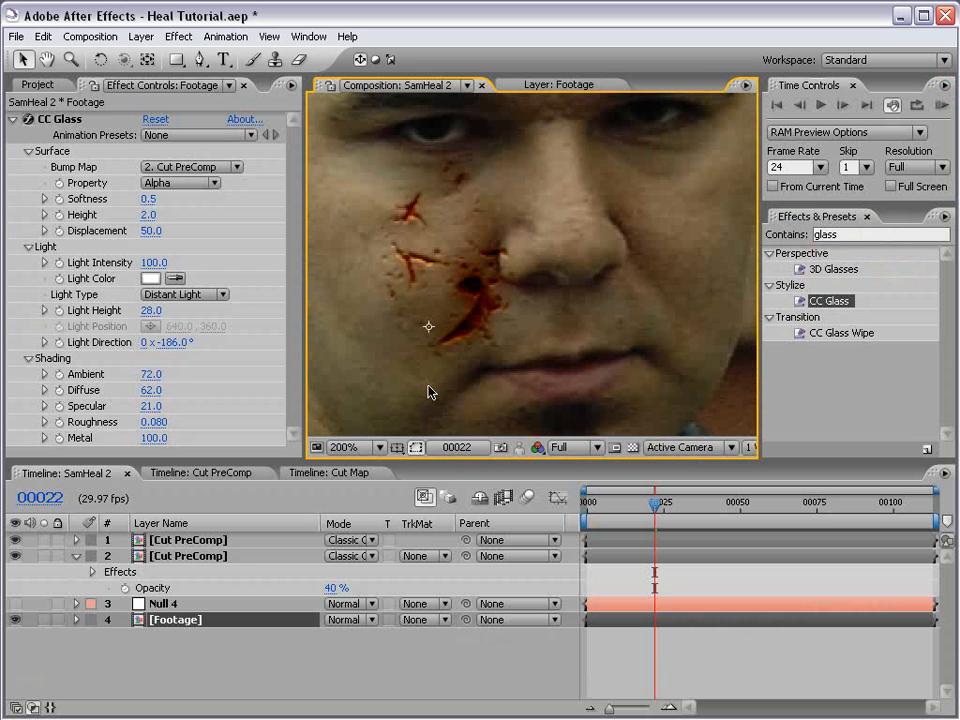
{"action": "key", "text": "comma"}
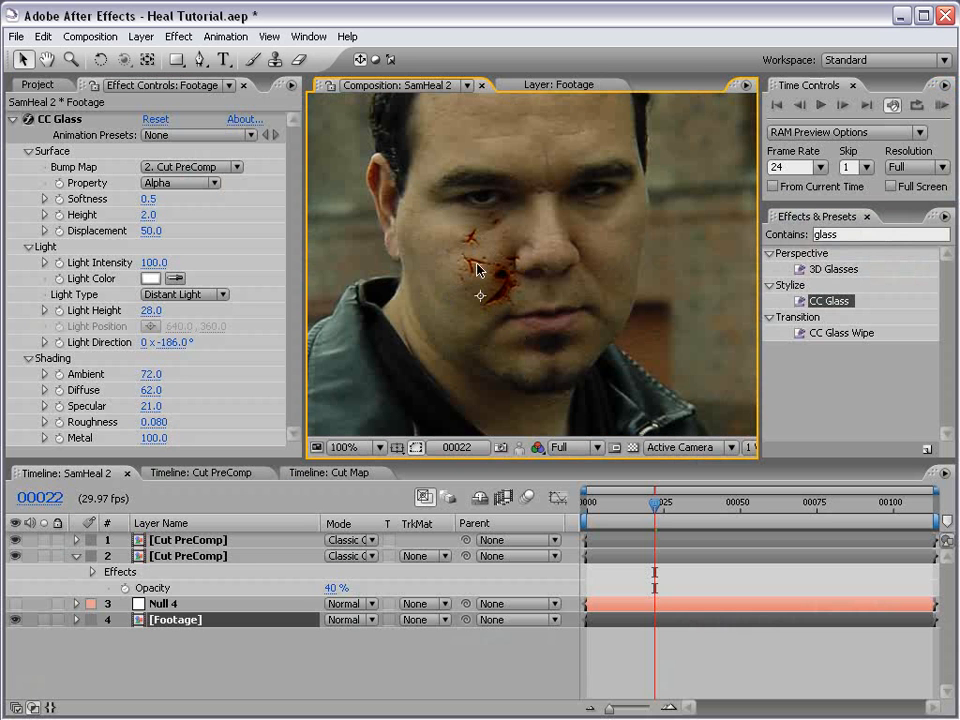
Step: Hide the choke graph in Cut PreComp and shift the Cut Map layer slightly away from the nose
{"action": "left_click", "coordinate": [193, 473]}
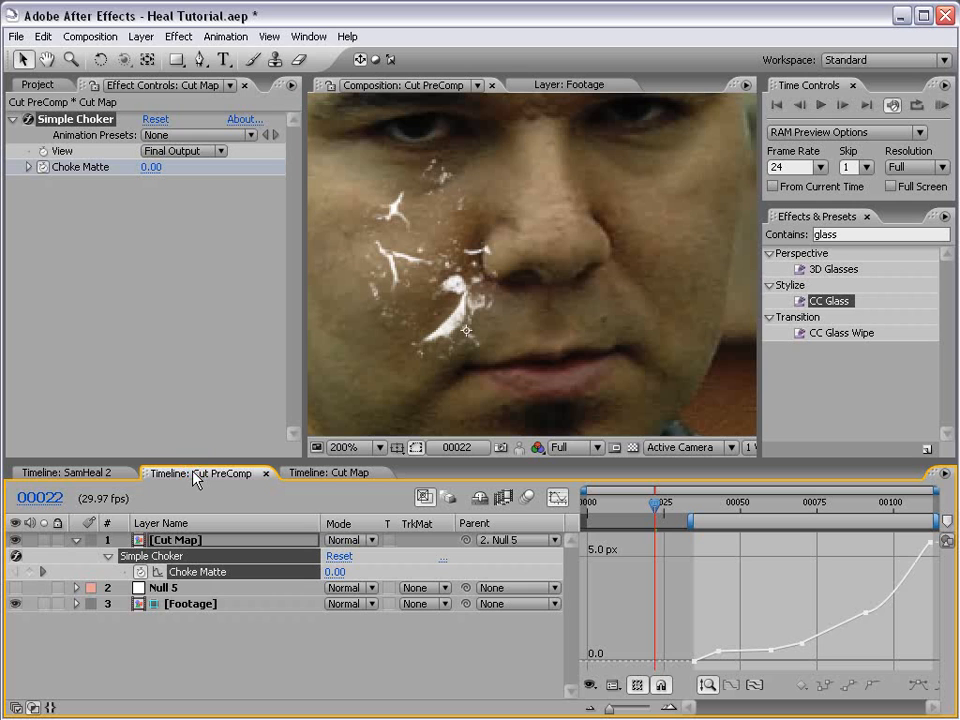
{"action": "left_click", "coordinate": [558, 498]}
{"action": "key", "text": "comma"}
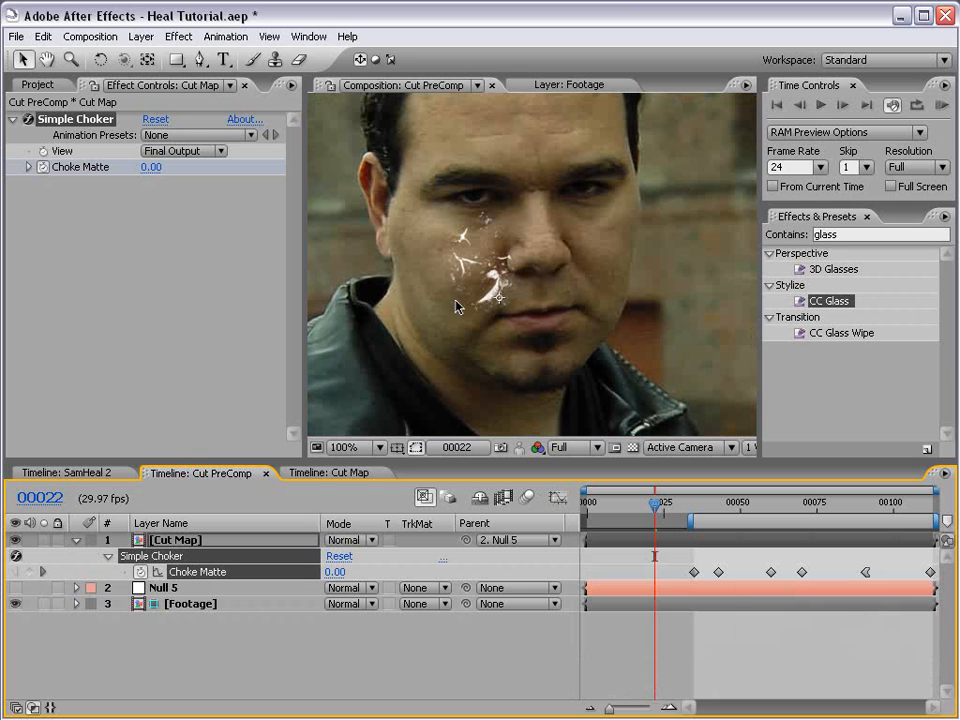
{"action": "left_click", "coordinate": [236, 540]}
{"action": "left_click_drag", "start_coordinate": [517, 285], "coordinate": [502, 285]}
Step: Check the shifted cuts in the SamHeal 2 composition with the viewer maximized, then restore the normal layout
{"action": "left_click", "coordinate": [70, 472]}
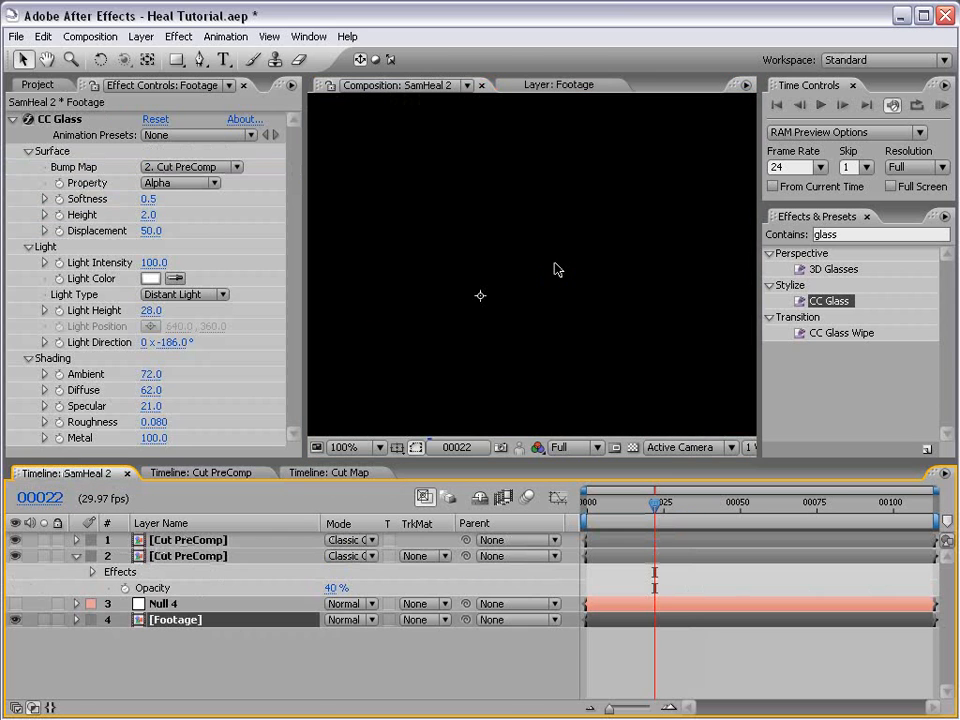
{"action": "key", "text": "grave"}
{"action": "key", "text": "comma"}
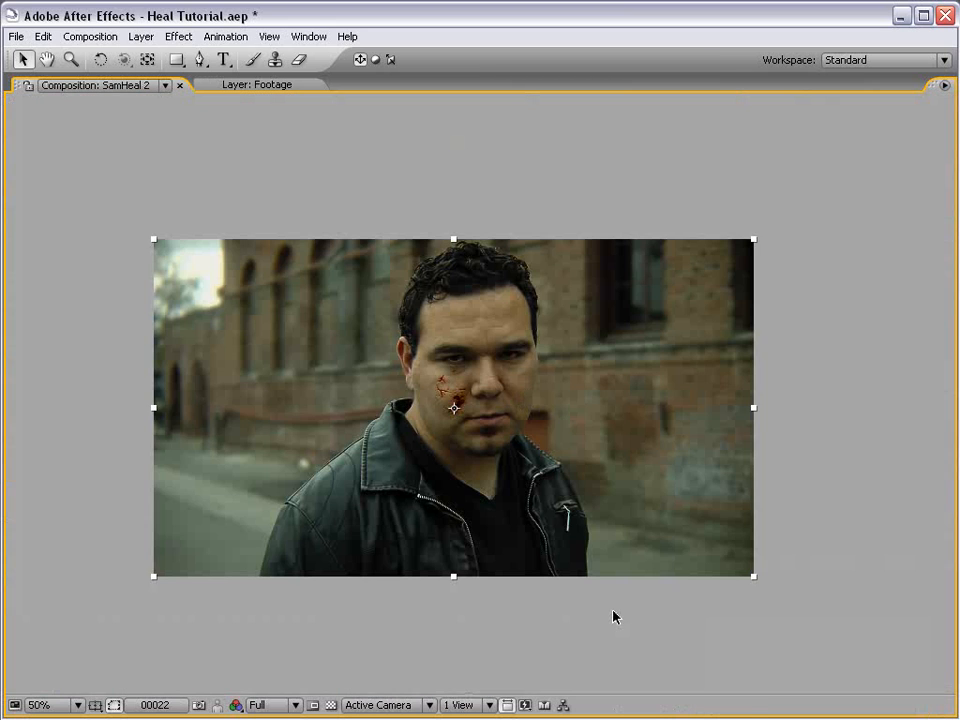
{"action": "left_click", "coordinate": [612, 612]}
{"action": "key", "text": "period"}
{"action": "key", "text": "grave"}
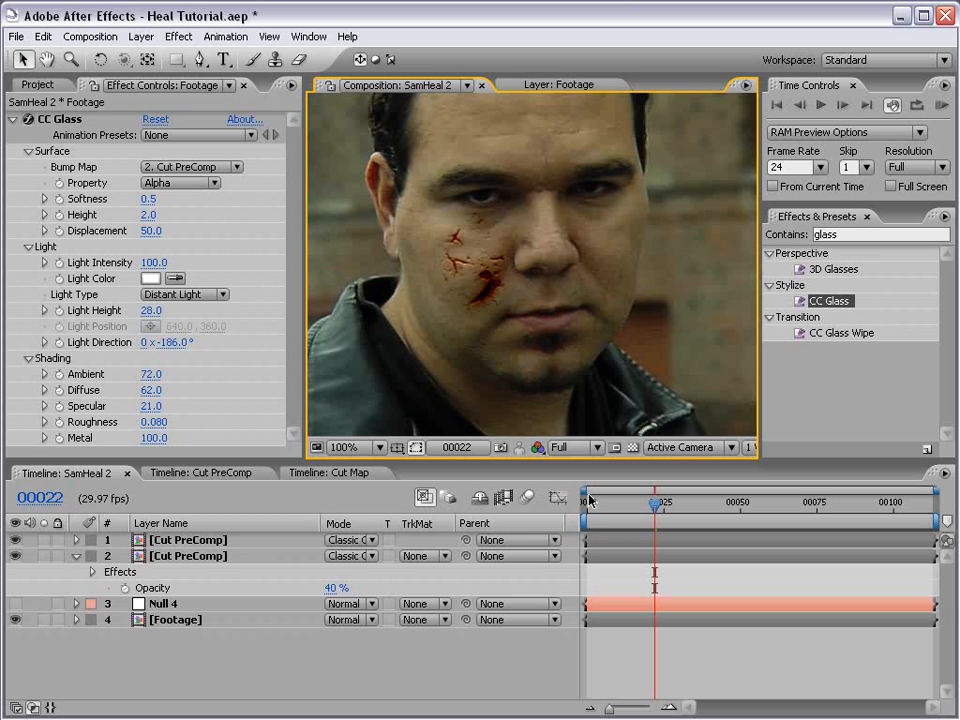
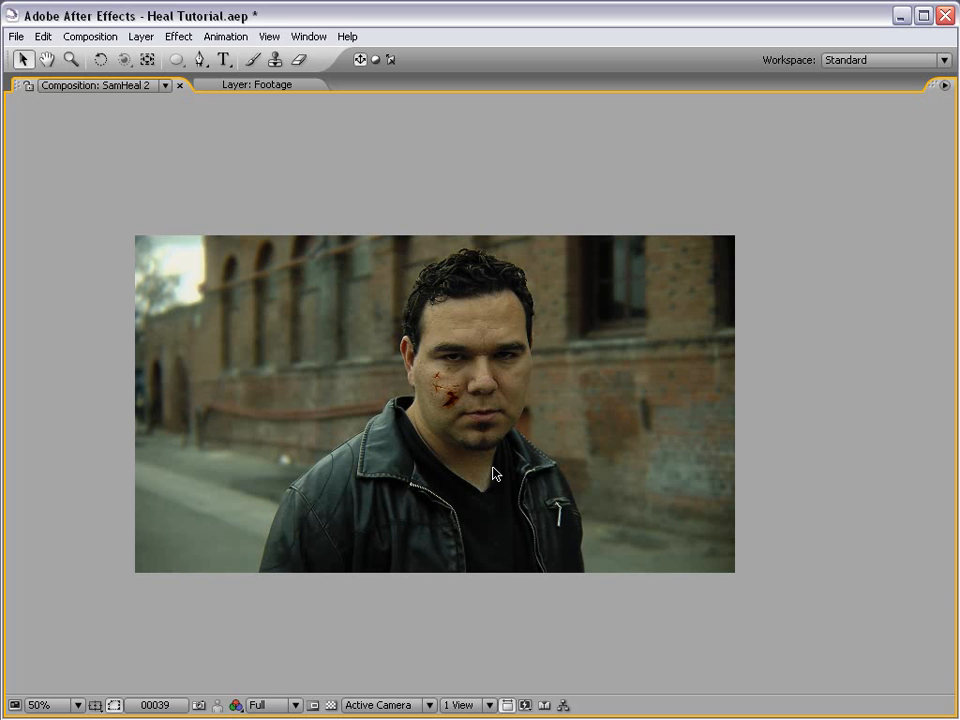
{"action": "key", "text": "grave"}
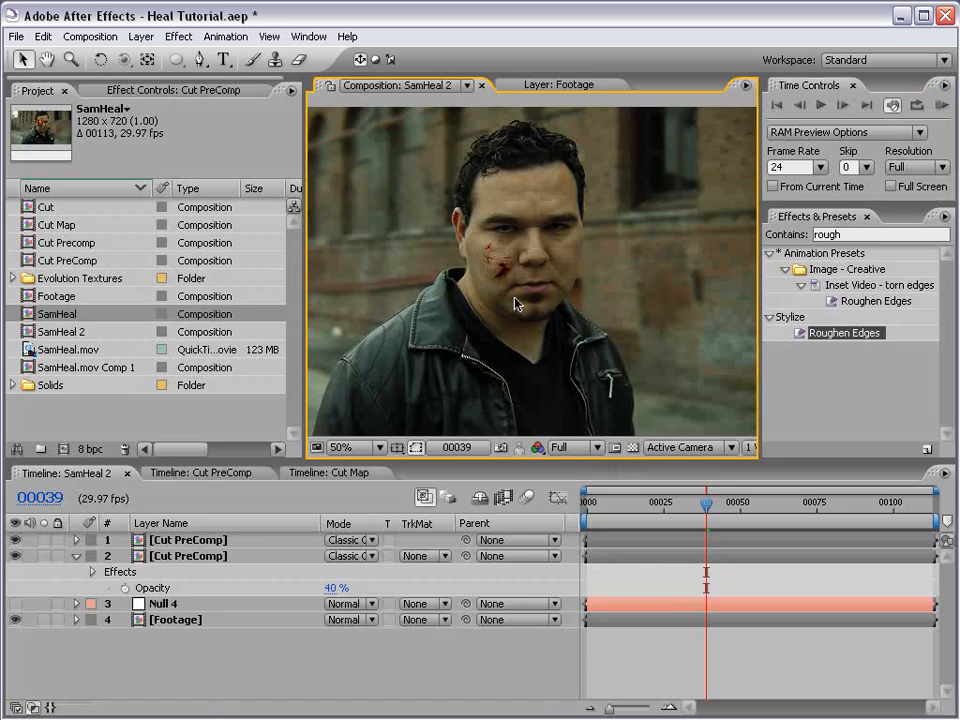
Step: Create a 1280 x 720 solid in SamHeal 2 coloured deep purple (5E2CB9)
{"action": "left_click", "coordinate": [141, 36]}
{"action": "mouse_move", "coordinate": [135, 58]}
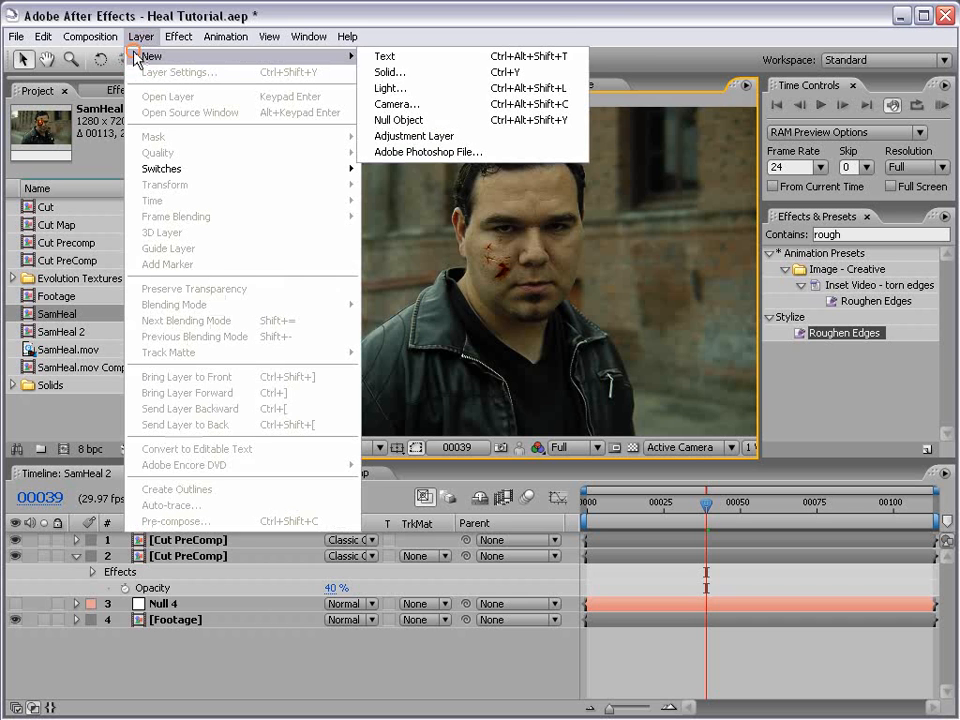
{"action": "left_click", "coordinate": [415, 73]}
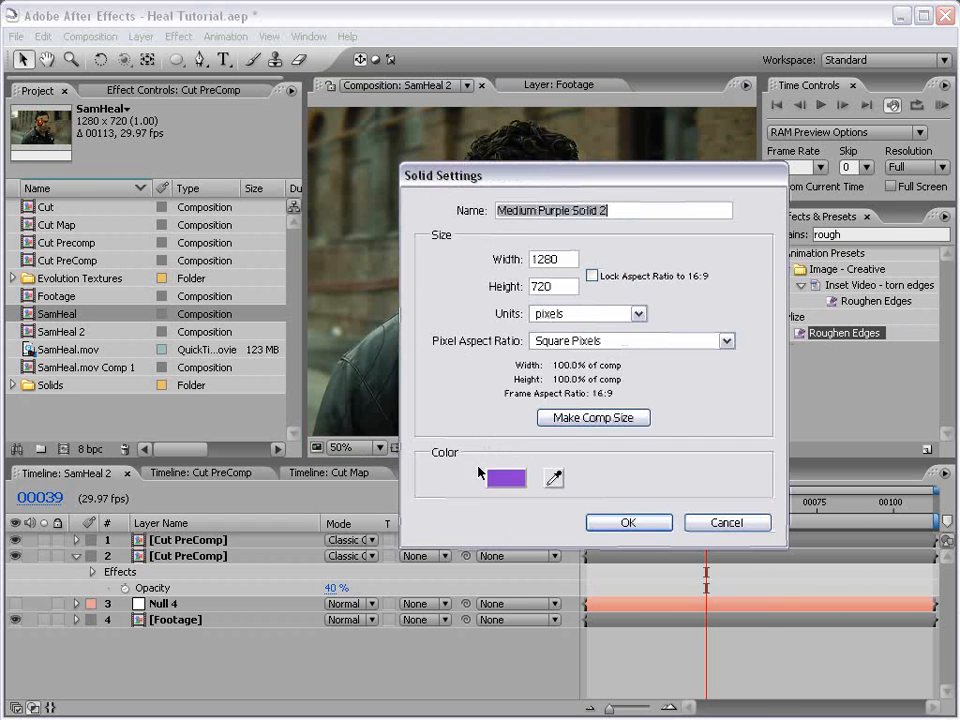
{"action": "left_click", "coordinate": [452, 503]}
{"action": "left_click", "coordinate": [484, 500]}
{"action": "left_click", "coordinate": [565, 501]}
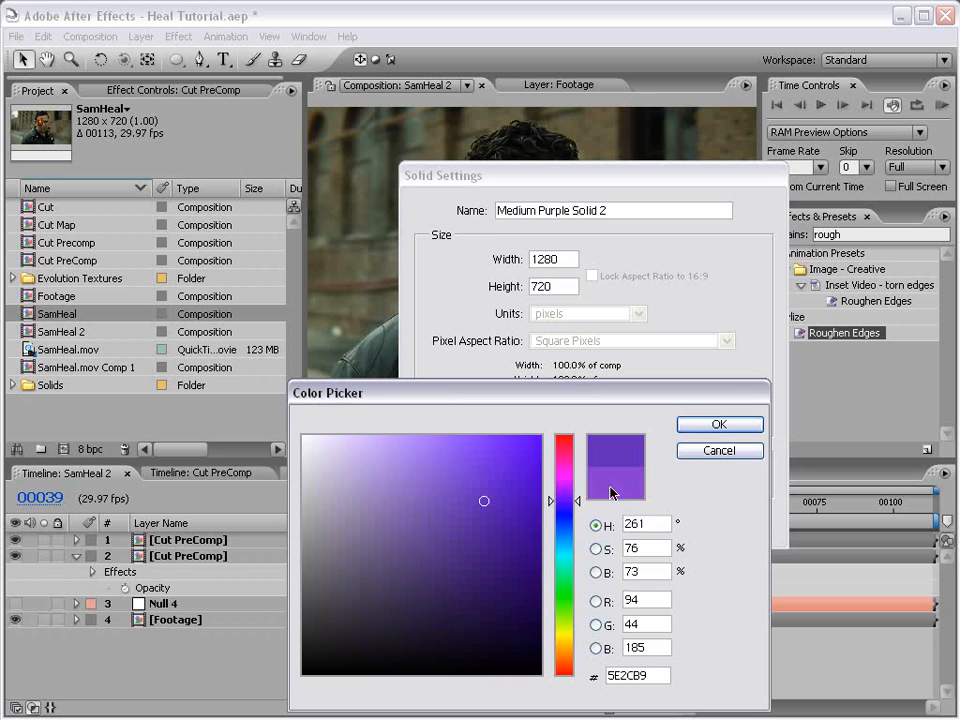
{"action": "left_click", "coordinate": [719, 424]}
{"action": "left_click", "coordinate": [650, 517]}
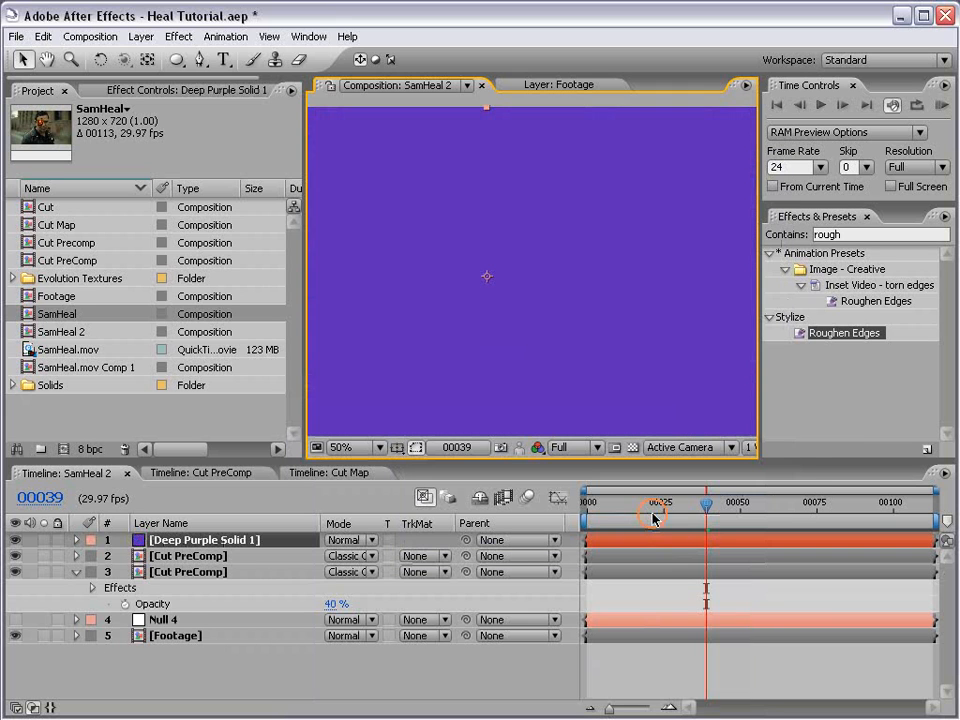
Step: Set the blending mode of the purple solid to Soft Light to tint the whole shot
{"action": "left_click", "coordinate": [343, 540]}
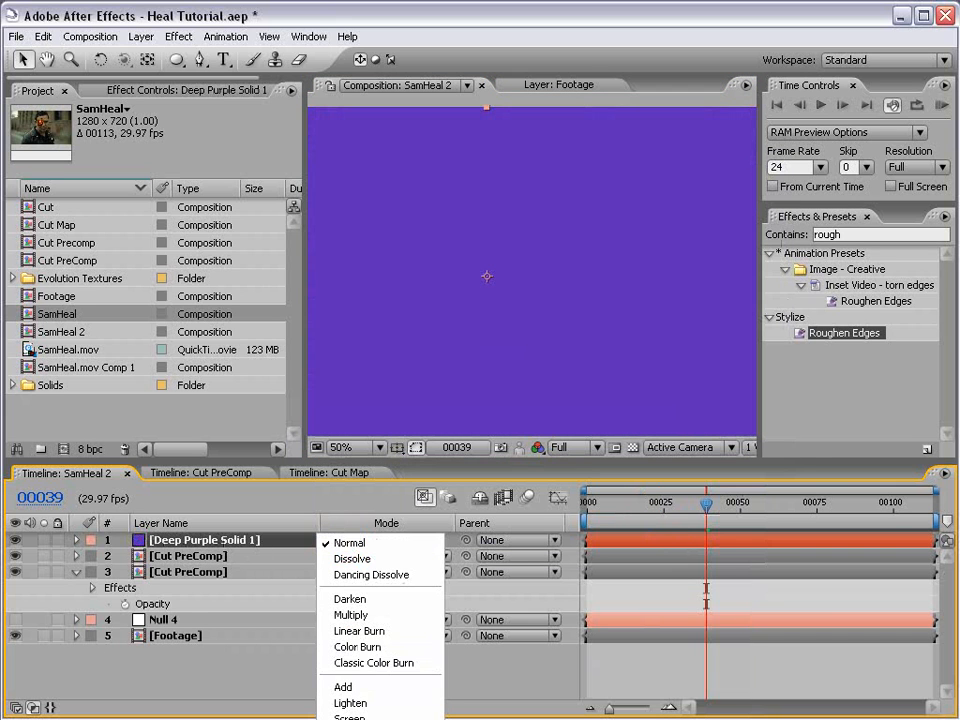
{"action": "left_click", "coordinate": [352, 719]}
{"action": "left_click", "coordinate": [370, 540]}
{"action": "left_click", "coordinate": [383, 541]}
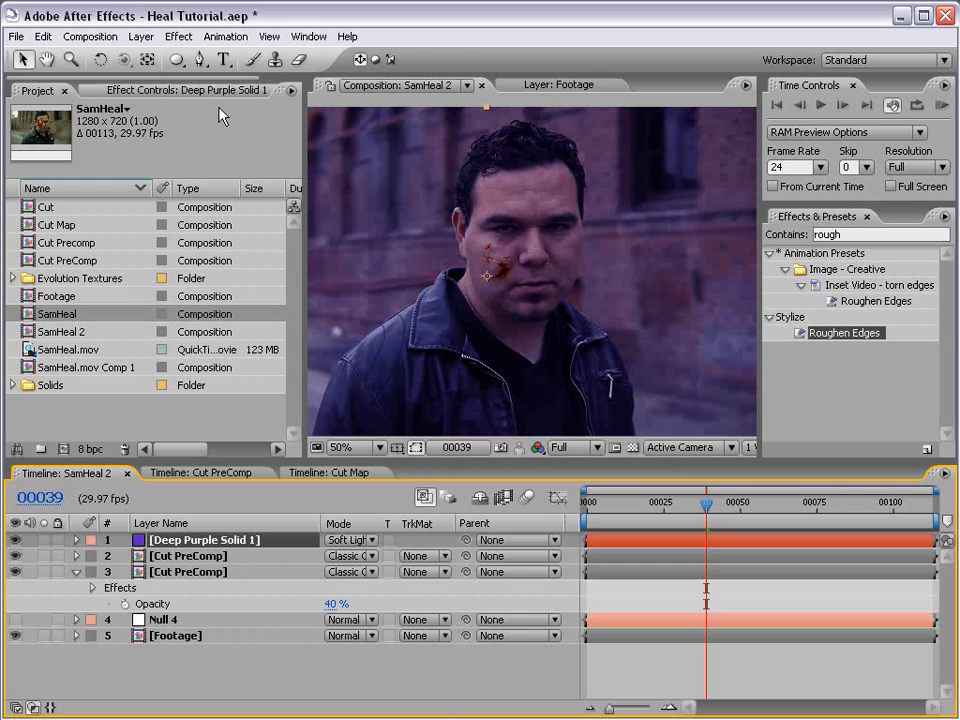
Step: Draw a narrow closed Pen mask on the purple solid across the cheek just below the wounded-side eye
{"action": "left_click", "coordinate": [200, 61]}
{"action": "scroll", "coordinate": [544, 245], "scroll_direction": "up", "scroll_amount": 1}
{"action": "key", "text": "space"}
{"action": "left_click_drag", "start_coordinate": [540, 220], "coordinate": [547, 250]}
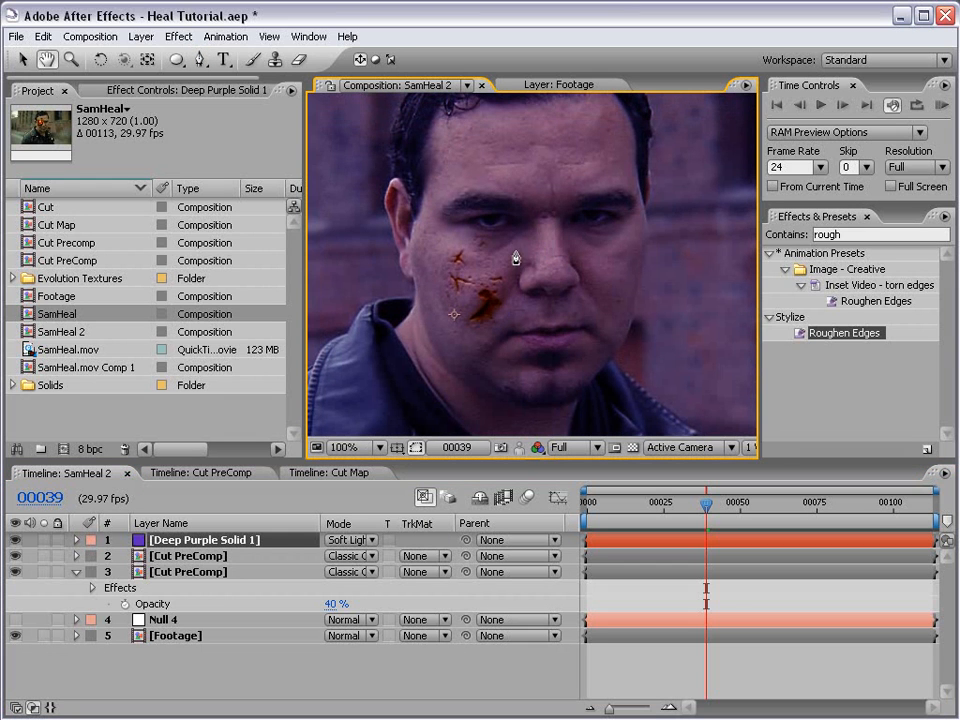
{"action": "left_click", "coordinate": [515, 251]}
{"action": "left_click", "coordinate": [472, 239]}
{"action": "left_click", "coordinate": [447, 239]}
{"action": "left_click", "coordinate": [447, 260]}
{"action": "left_click", "coordinate": [476, 265]}
{"action": "left_click", "coordinate": [506, 269]}
{"action": "left_click", "coordinate": [516, 254]}
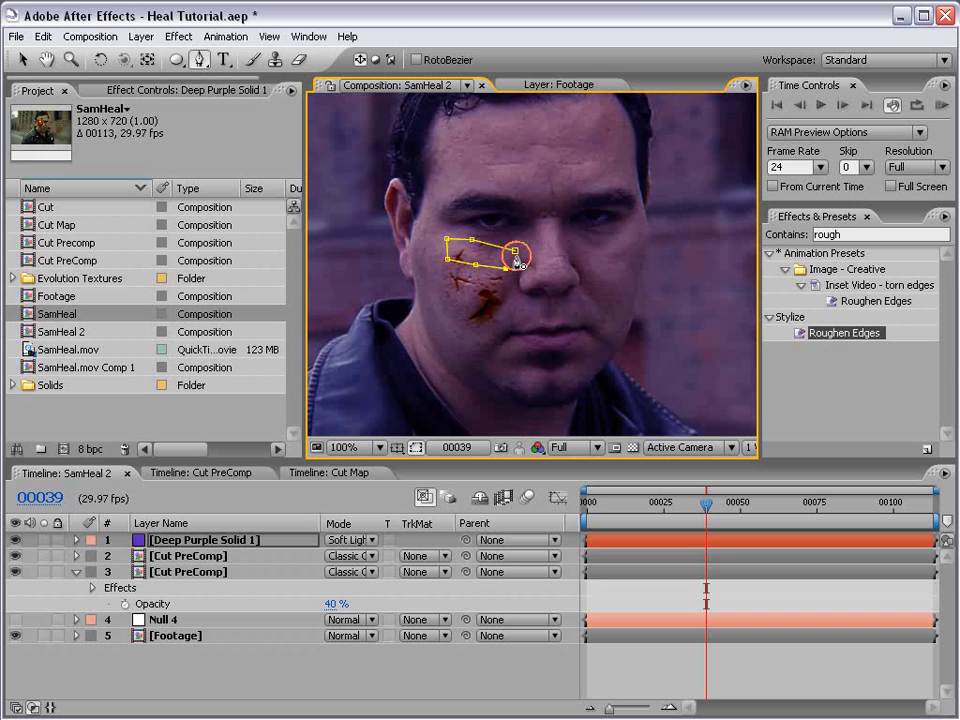
{"action": "left_click", "coordinate": [515, 253]}
Step: Draw a second closed Pen mask on the purple solid running down beside the nose from the cuts to the mouth corner
{"action": "left_click", "coordinate": [519, 267]}
{"action": "left_click", "coordinate": [485, 284]}
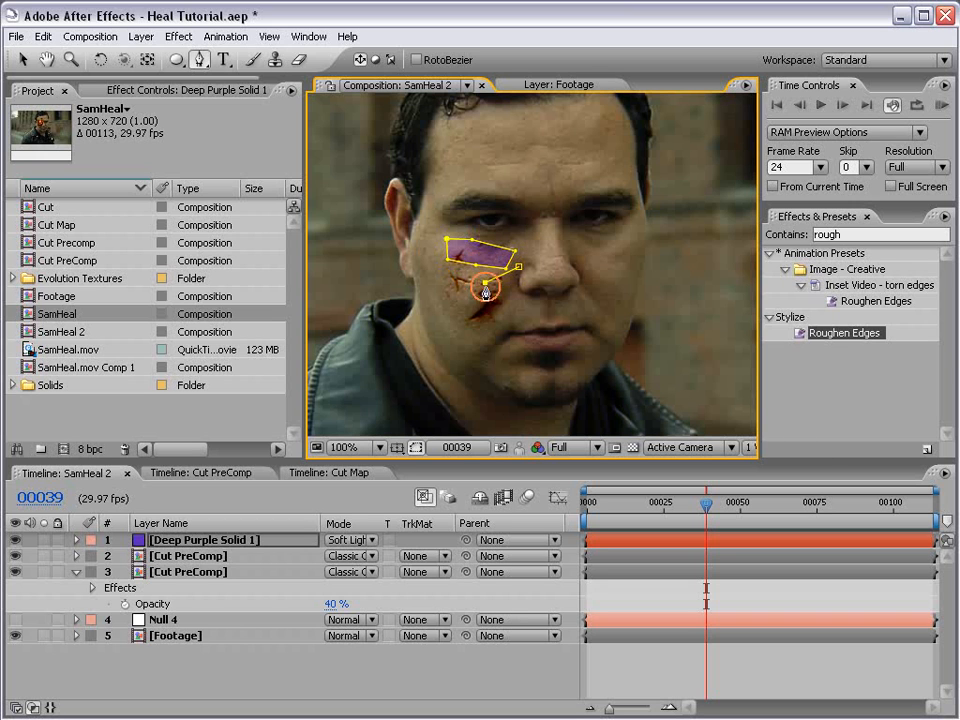
{"action": "left_click", "coordinate": [489, 305]}
{"action": "left_click", "coordinate": [488, 325]}
{"action": "left_click", "coordinate": [480, 346]}
{"action": "left_click", "coordinate": [519, 326]}
{"action": "left_click", "coordinate": [519, 267]}
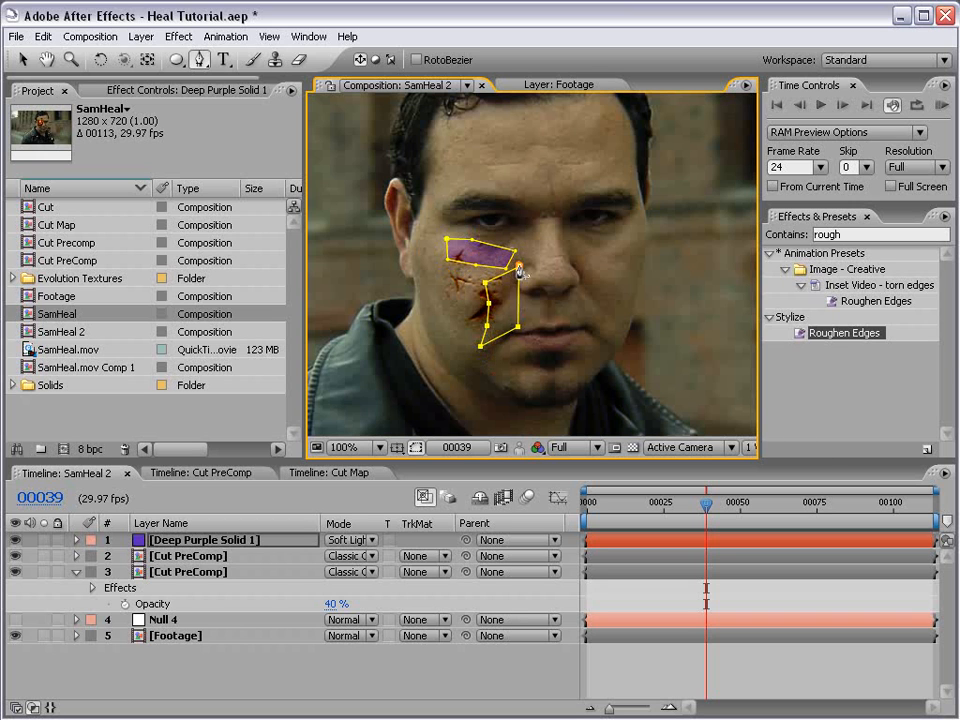
Step: Feather both masks of the purple solid into a soft bruise and set the solid's opacity to 87%
{"action": "key", "text": "f"}
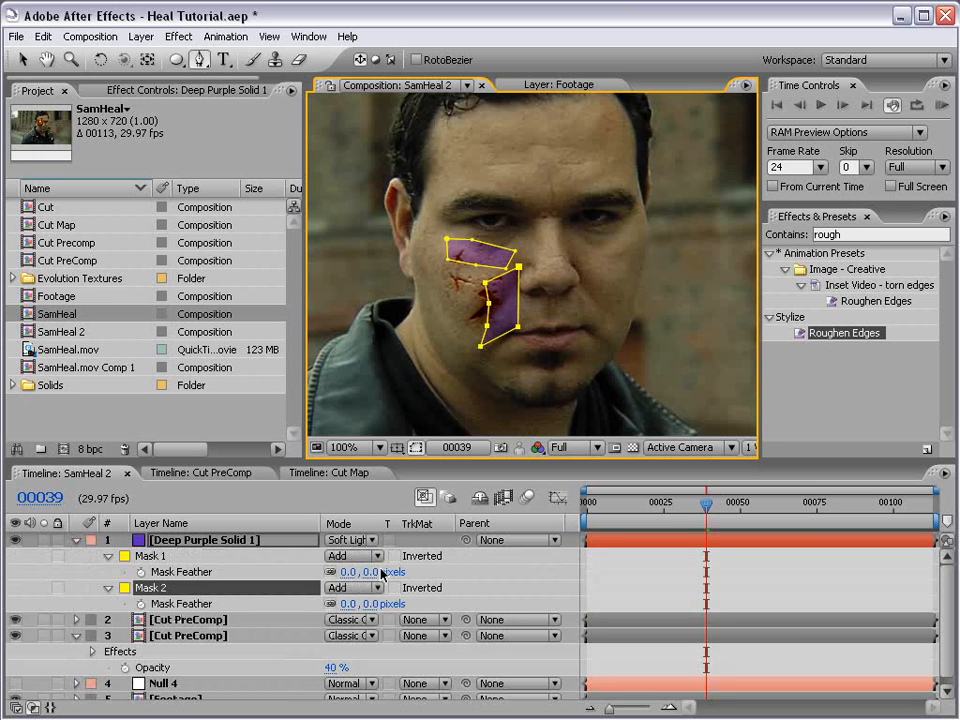
{"action": "left_click_drag", "start_coordinate": [383, 573], "coordinate": [405, 556]}
{"action": "left_click_drag", "start_coordinate": [347, 604], "coordinate": [327, 557]}
{"action": "left_click", "coordinate": [489, 574]}
{"action": "left_click", "coordinate": [618, 540]}
{"action": "key", "text": "t"}
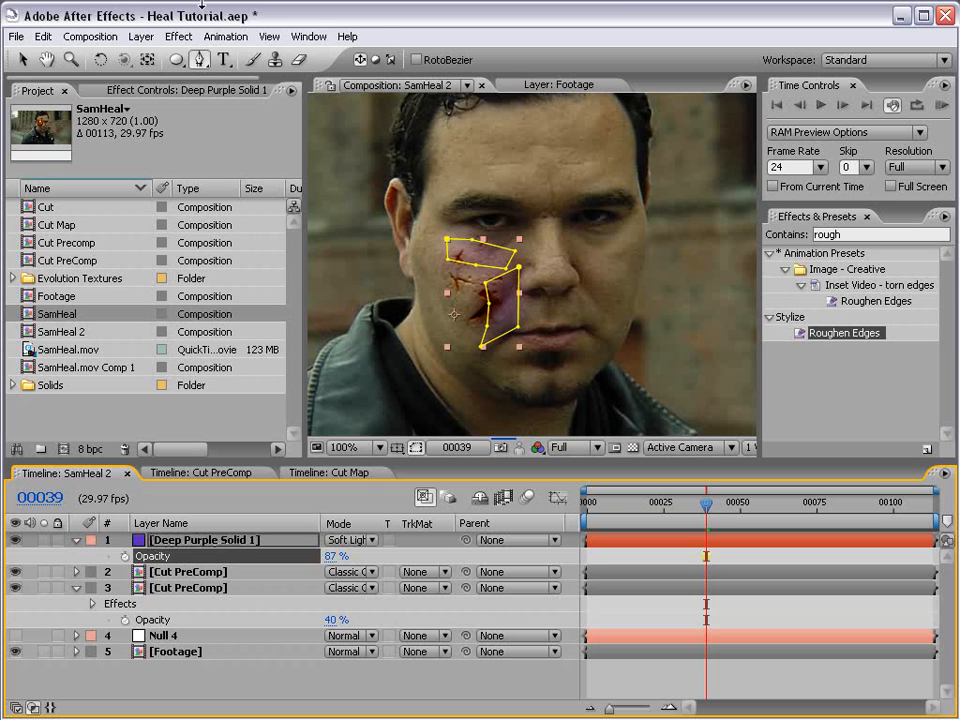
Step: Recolour the masked solid to deep blue, save the project, and check the bruise with the viewer maximized
{"action": "left_click", "coordinate": [139, 38]}
{"action": "left_click", "coordinate": [154, 74]}
{"action": "left_click", "coordinate": [675, 462]}
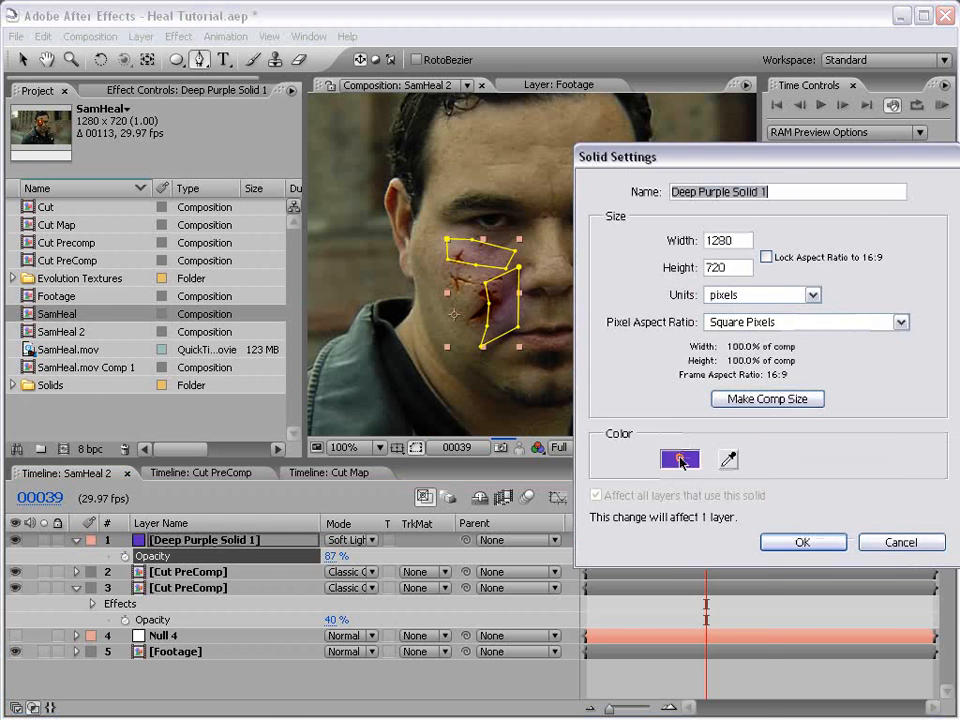
{"action": "left_click", "coordinate": [567, 501]}
{"action": "left_click_drag", "start_coordinate": [567, 503], "coordinate": [567, 514]}
{"action": "left_click", "coordinate": [719, 424]}
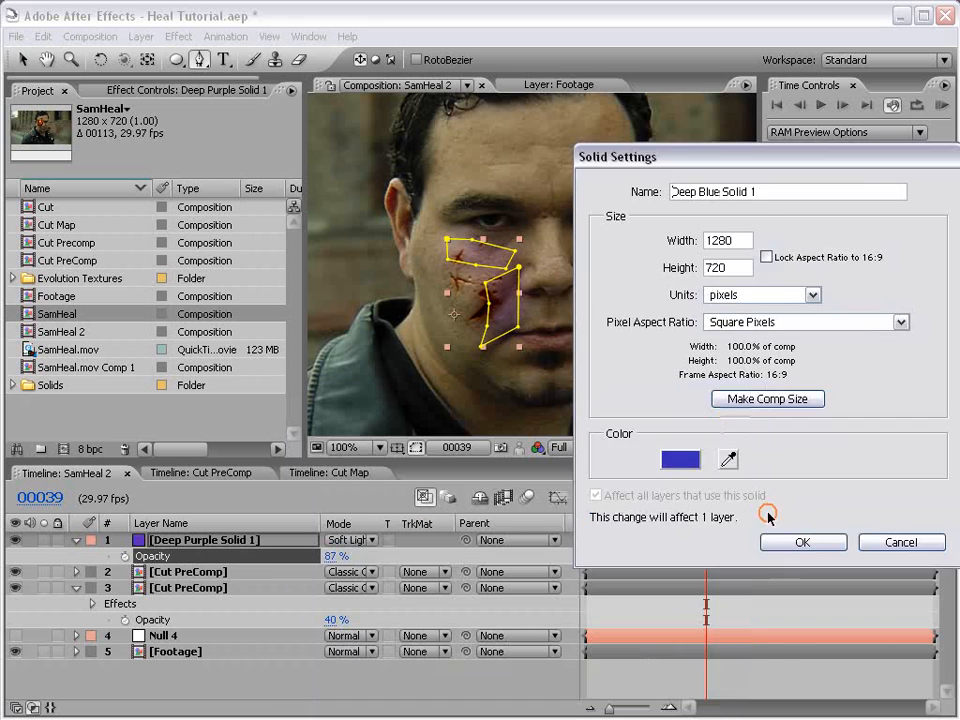
{"action": "left_click", "coordinate": [798, 542]}
{"action": "left_click", "coordinate": [640, 673]}
{"action": "key", "text": "ctrl+s"}
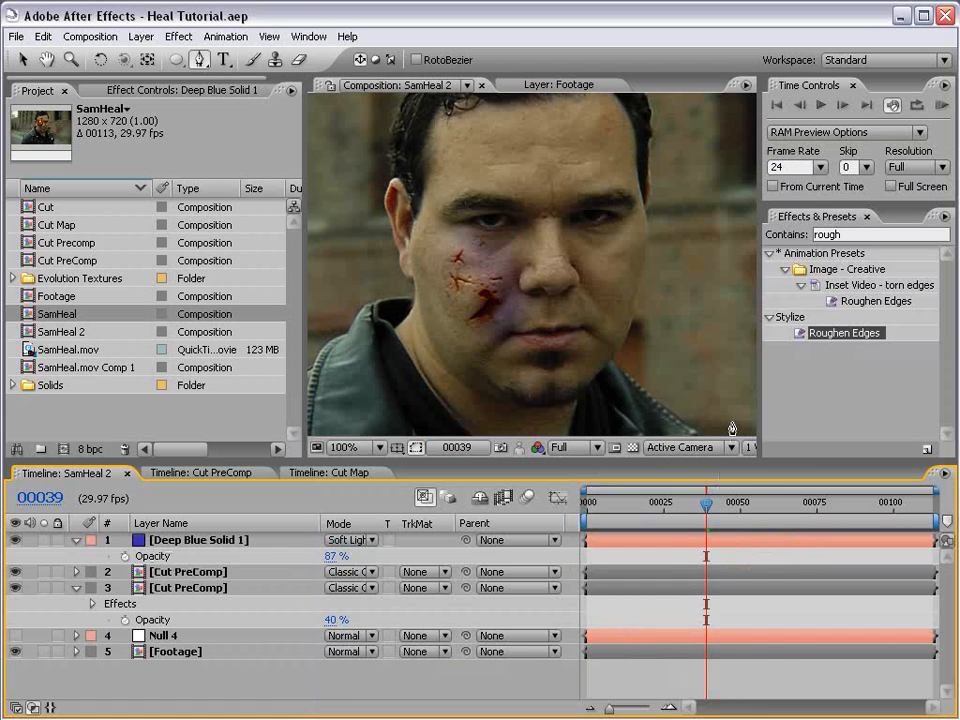
{"action": "key", "text": "grave"}
{"action": "key", "text": "grave"}
{"action": "scroll", "coordinate": [534, 305], "scroll_direction": "down", "scroll_amount": 1}
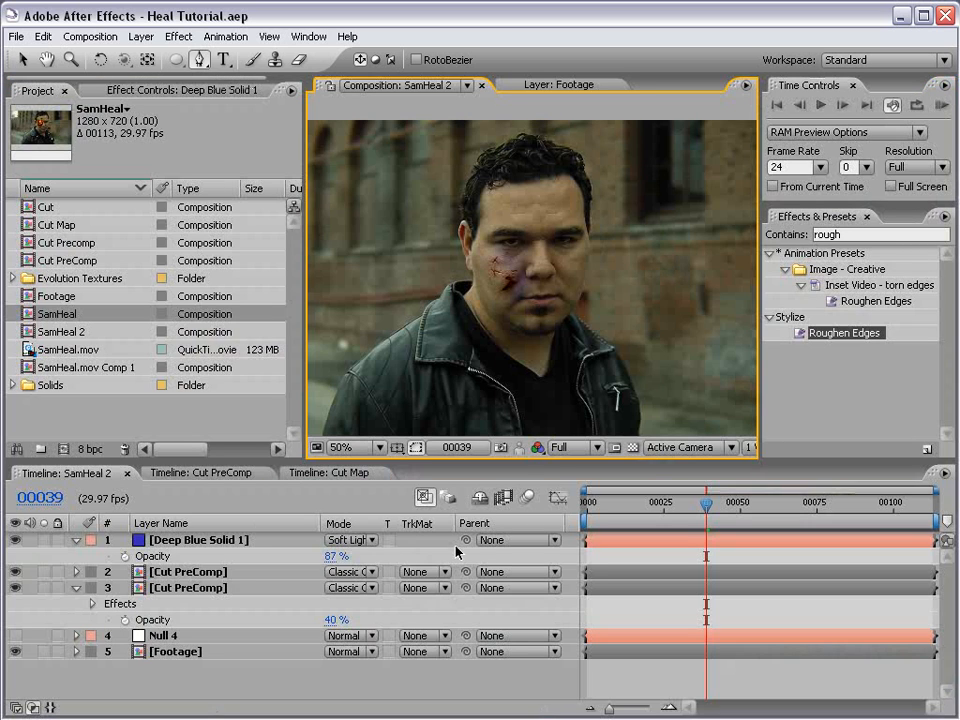
Step: Parent the deep blue solid to Null 4 and go to frame 91 to check that the bruise follows the face
{"action": "left_click_drag", "start_coordinate": [466, 540], "coordinate": [208, 636]}
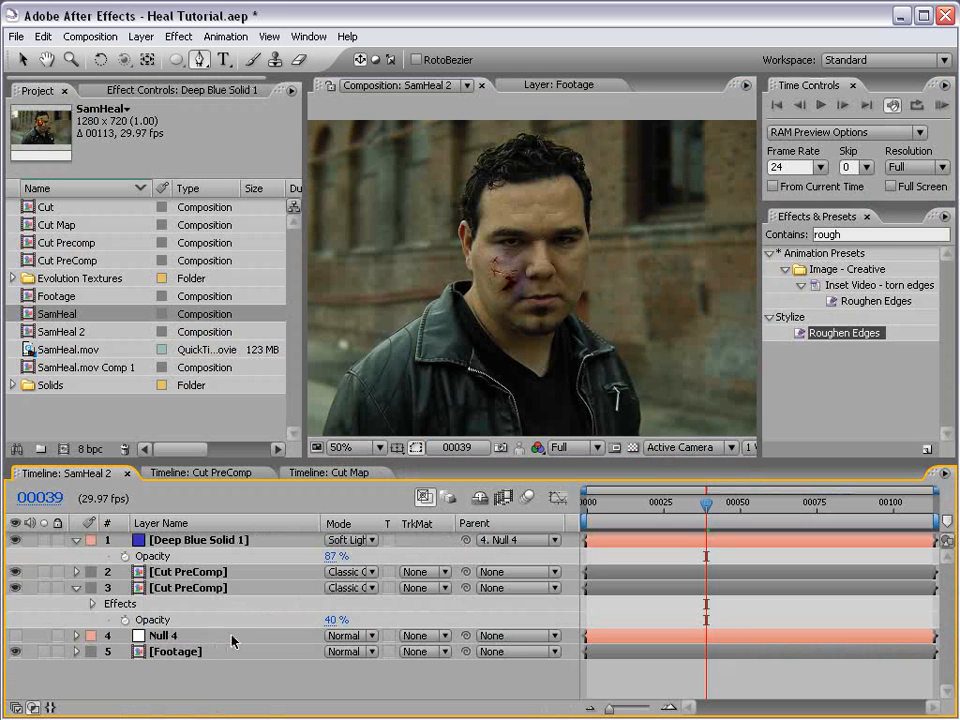
{"action": "left_click", "coordinate": [232, 641]}
{"action": "left_click", "coordinate": [658, 679]}
{"action": "scroll", "coordinate": [508, 268], "scroll_direction": "up", "scroll_amount": 1}
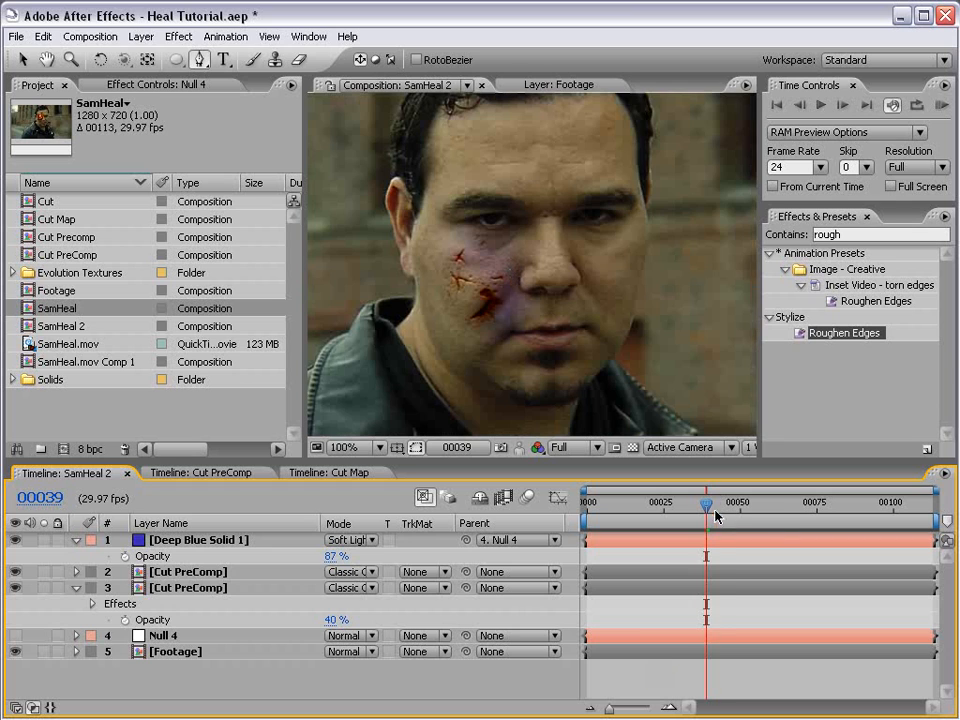
{"action": "left_click_drag", "start_coordinate": [716, 515], "coordinate": [866, 506]}
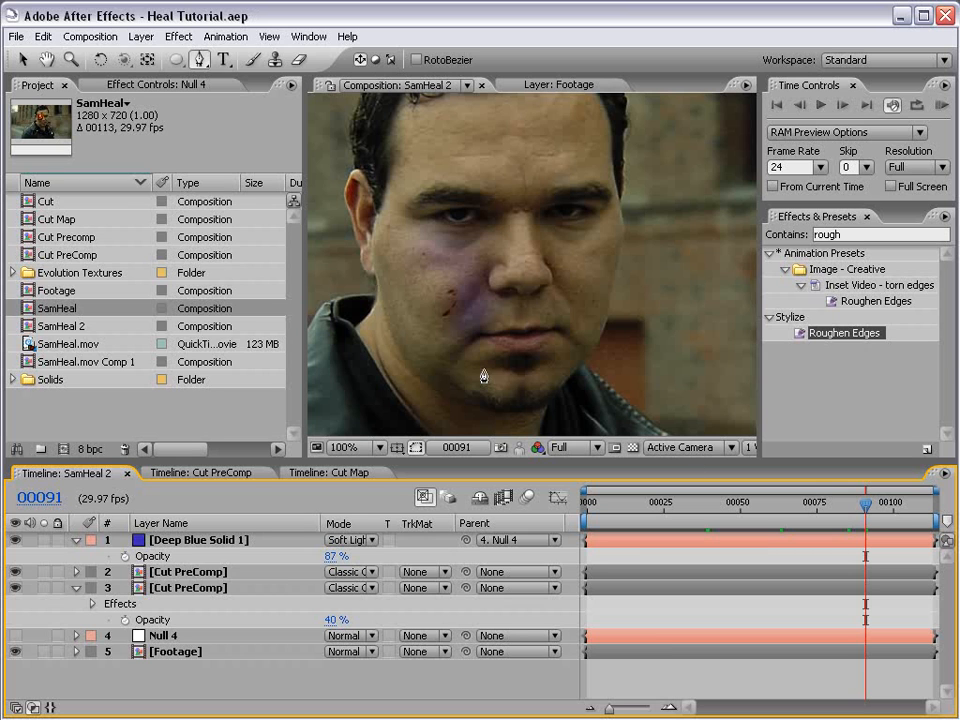
{"action": "scroll", "coordinate": [503, 240], "scroll_direction": "down", "scroll_amount": 2}
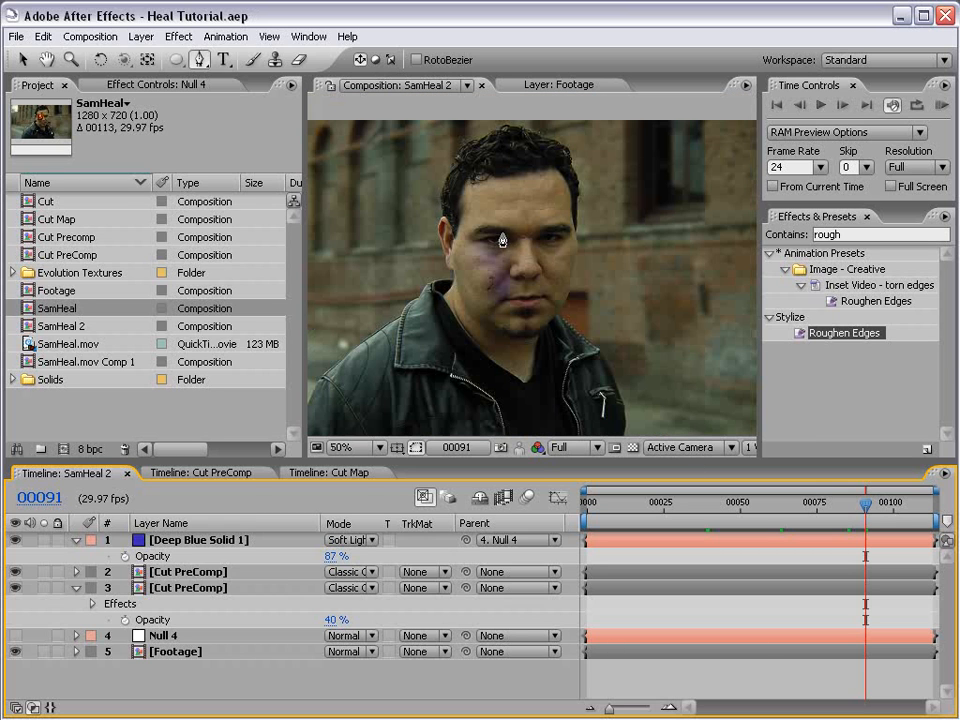
{"action": "key", "text": "v"}
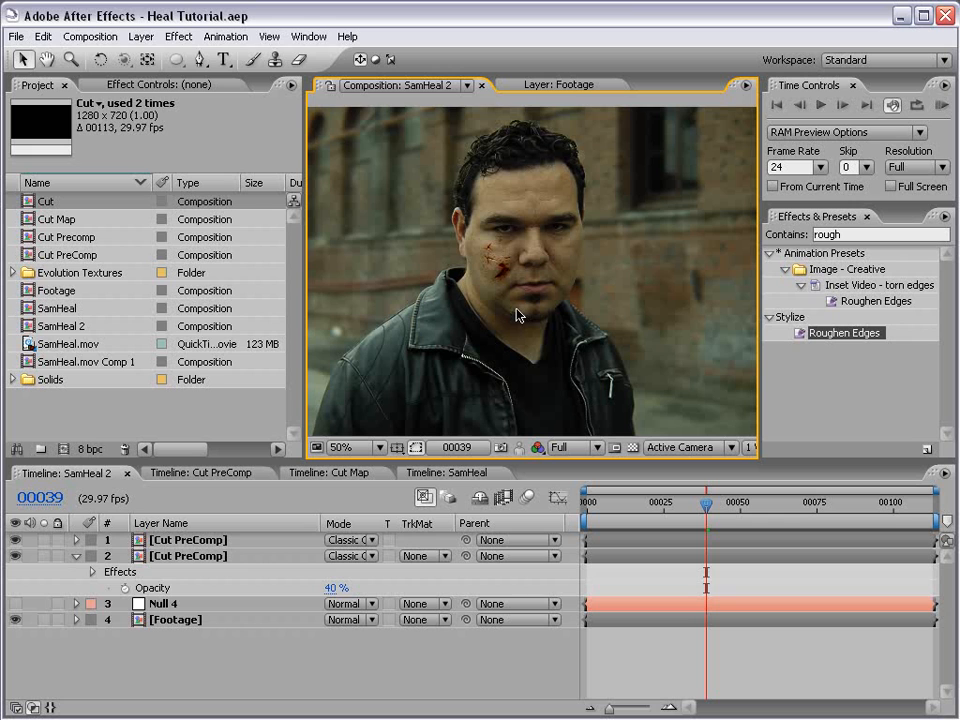
Step: Examine the Terminator eye wound in the SamHeal composition with the viewer maximized, previewing the shot and zooming into the glowing eye
{"action": "left_click", "coordinate": [420, 473]}
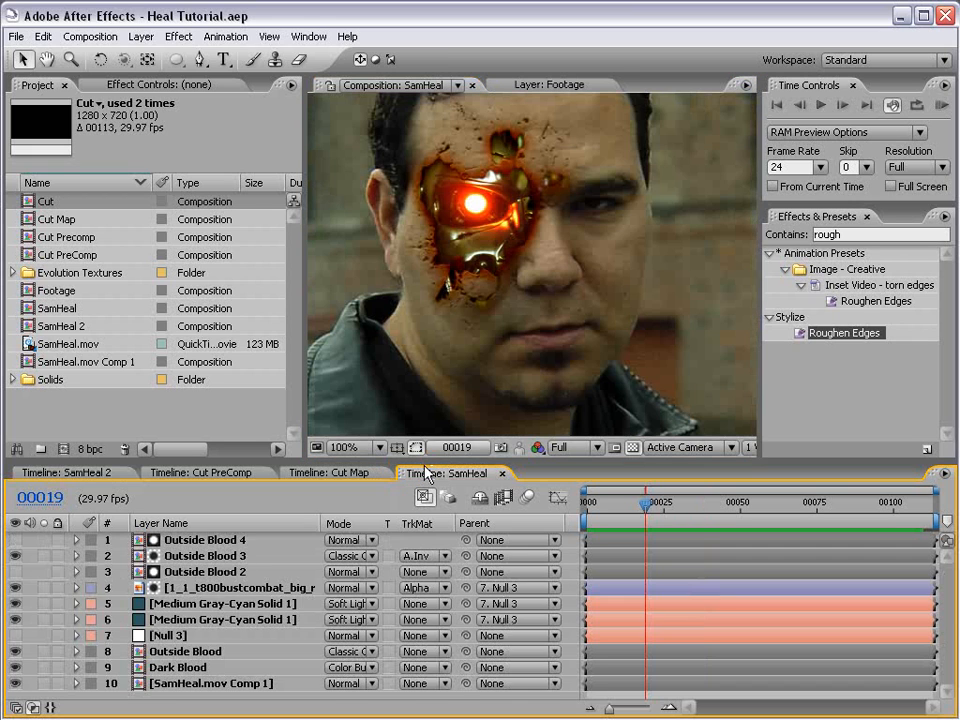
{"action": "key", "text": "grave"}
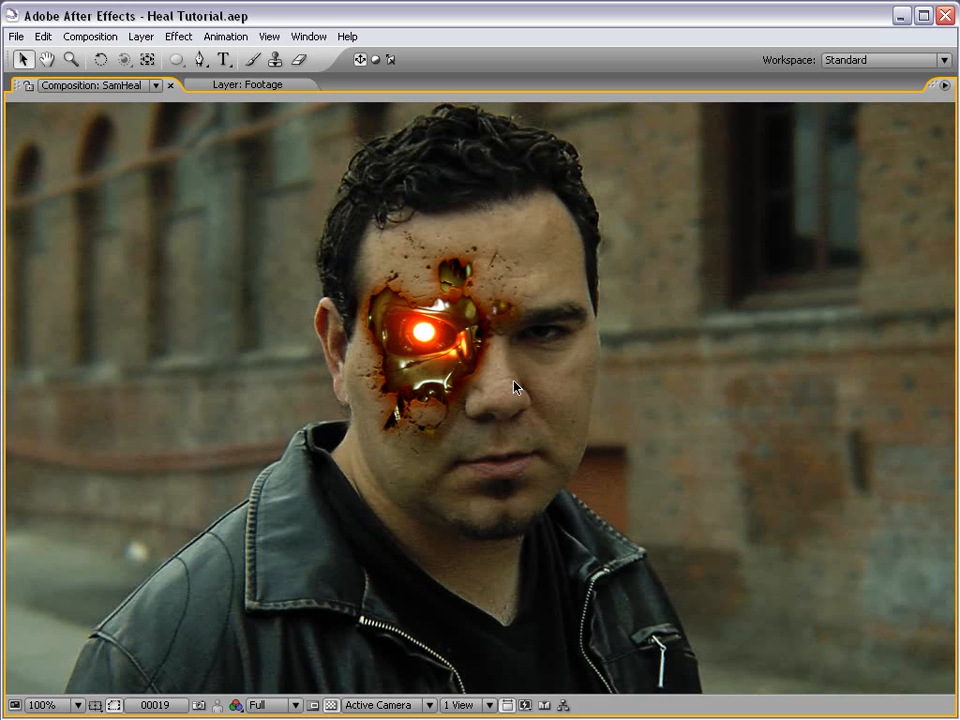
{"action": "key", "text": "comma"}
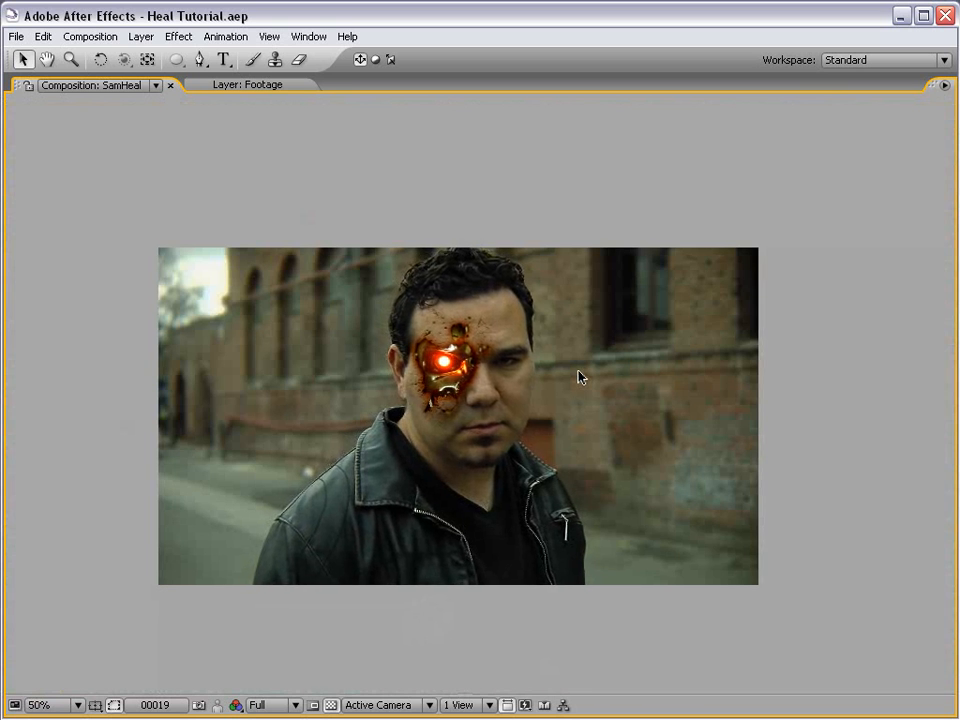
{"action": "key", "text": "KP_0"}
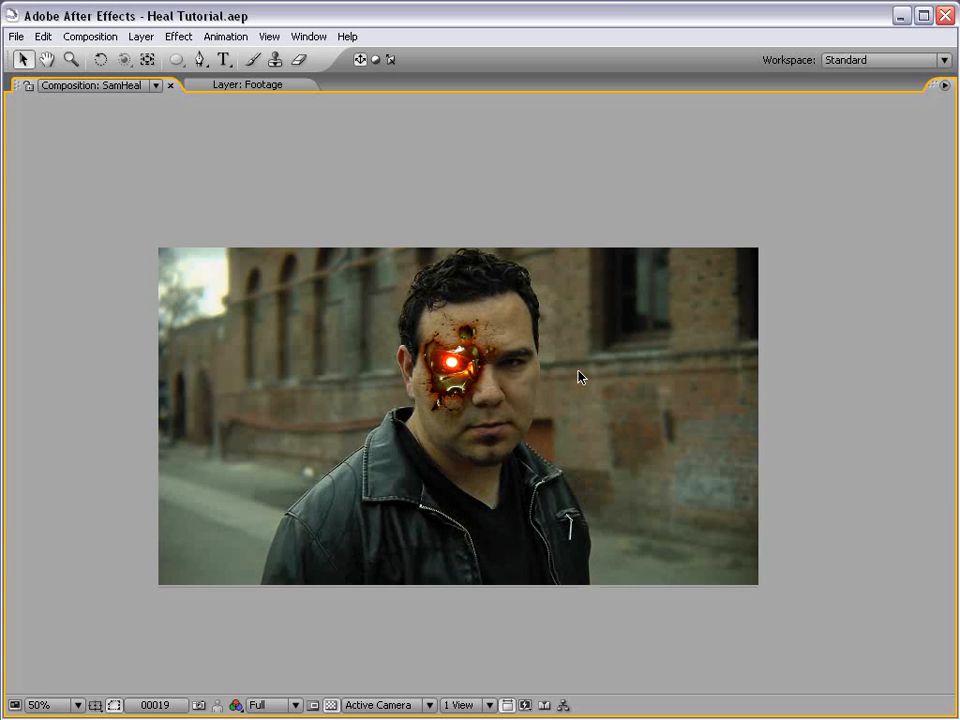
{"action": "key", "text": "period"}
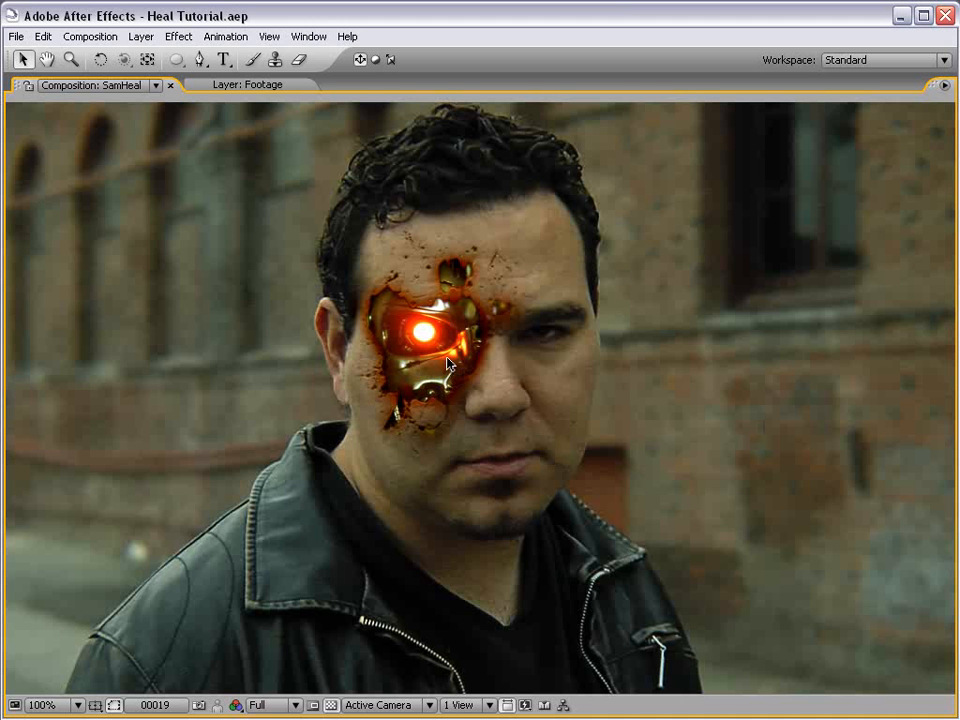
{"action": "scroll", "coordinate": [425, 336], "scroll_direction": "up", "scroll_amount": 1}
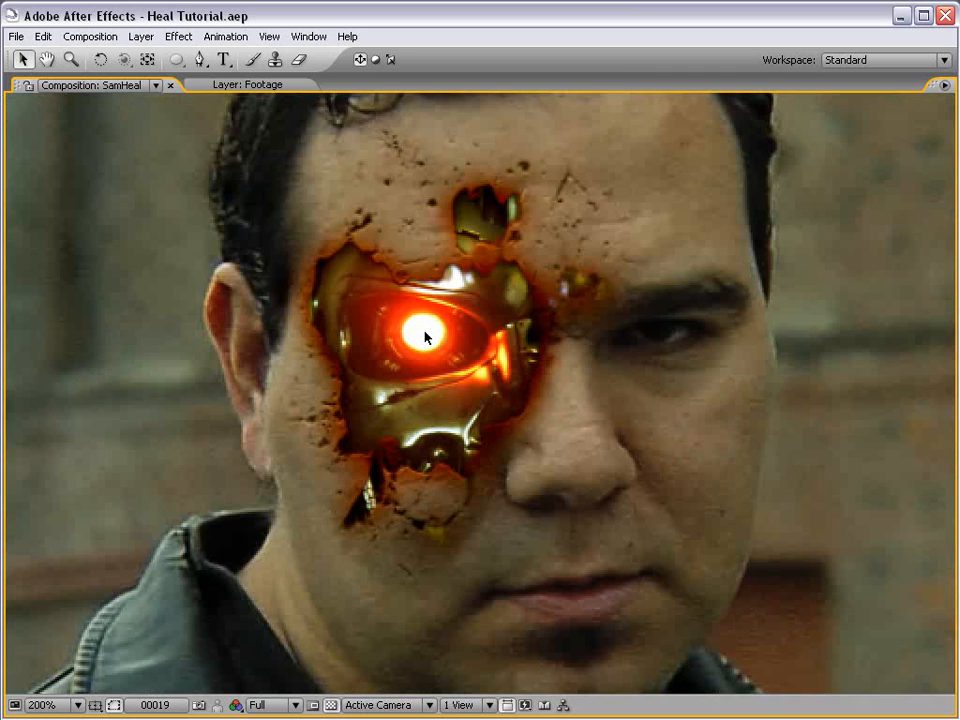
{"action": "scroll", "coordinate": [425, 336], "scroll_direction": "up", "scroll_amount": 1}
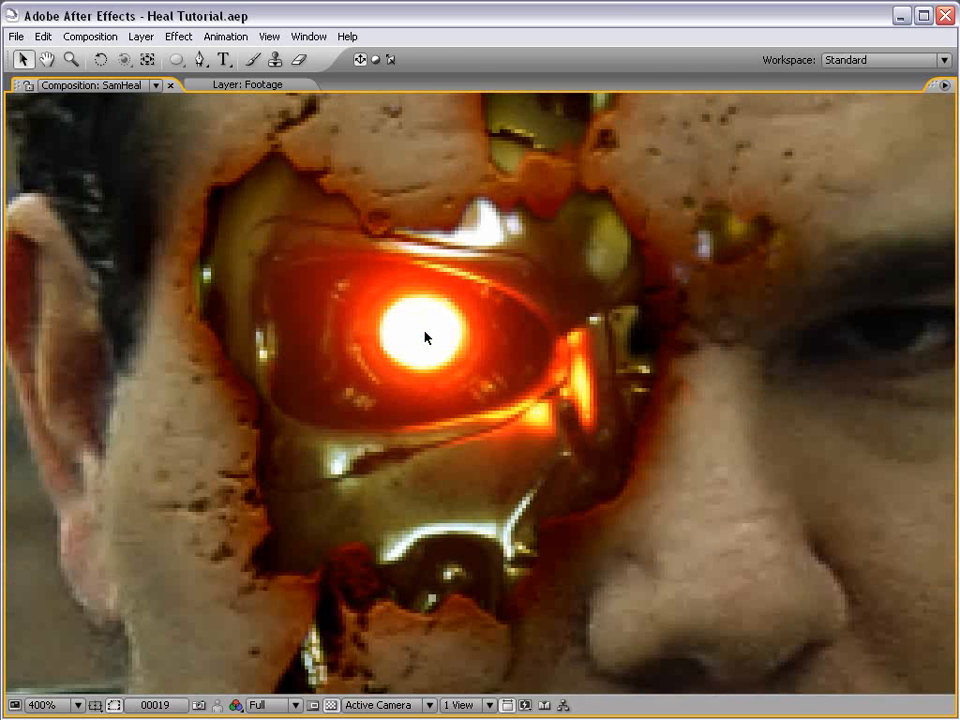
{"action": "scroll", "coordinate": [425, 337], "scroll_direction": "up", "scroll_amount": 2}
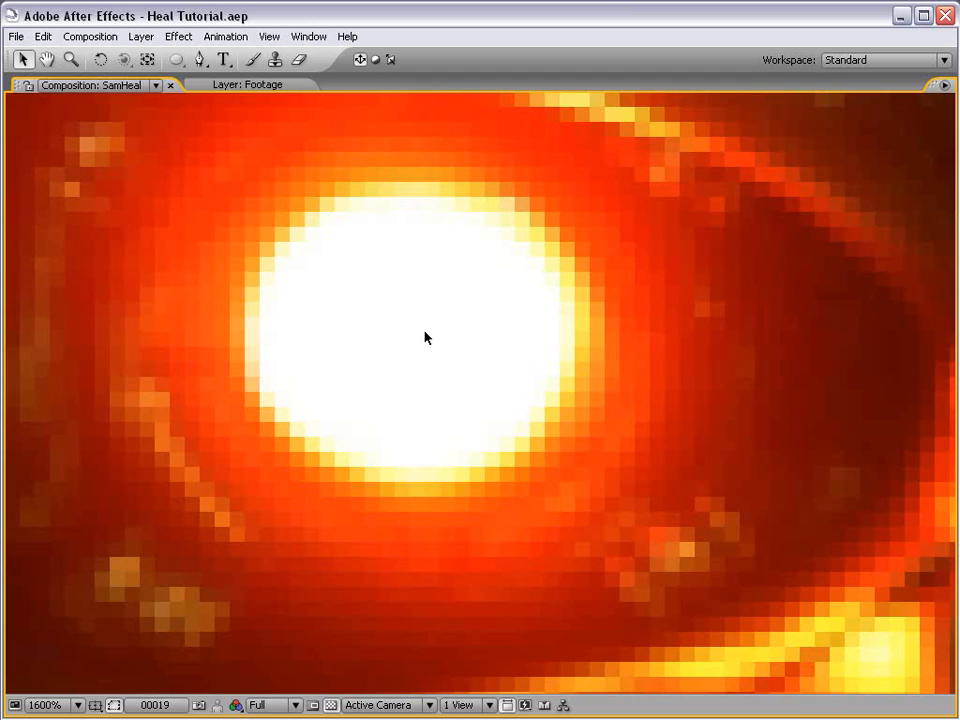
{"action": "scroll", "coordinate": [425, 337], "scroll_direction": "down", "scroll_amount": 4}
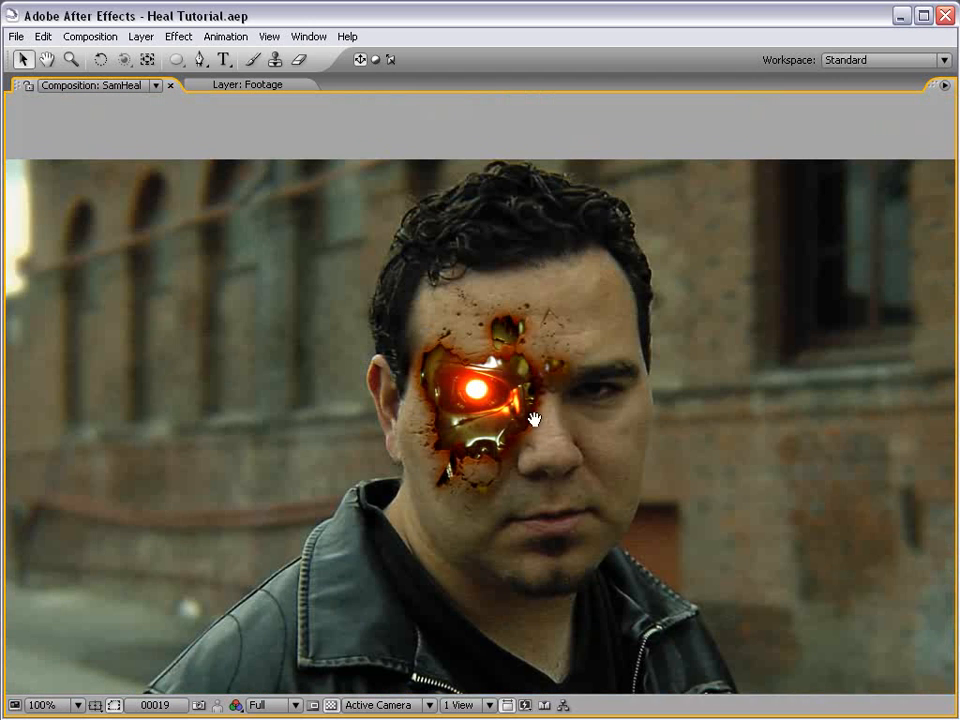
{"action": "left_click_drag", "start_coordinate": [531, 418], "coordinate": [525, 386]}
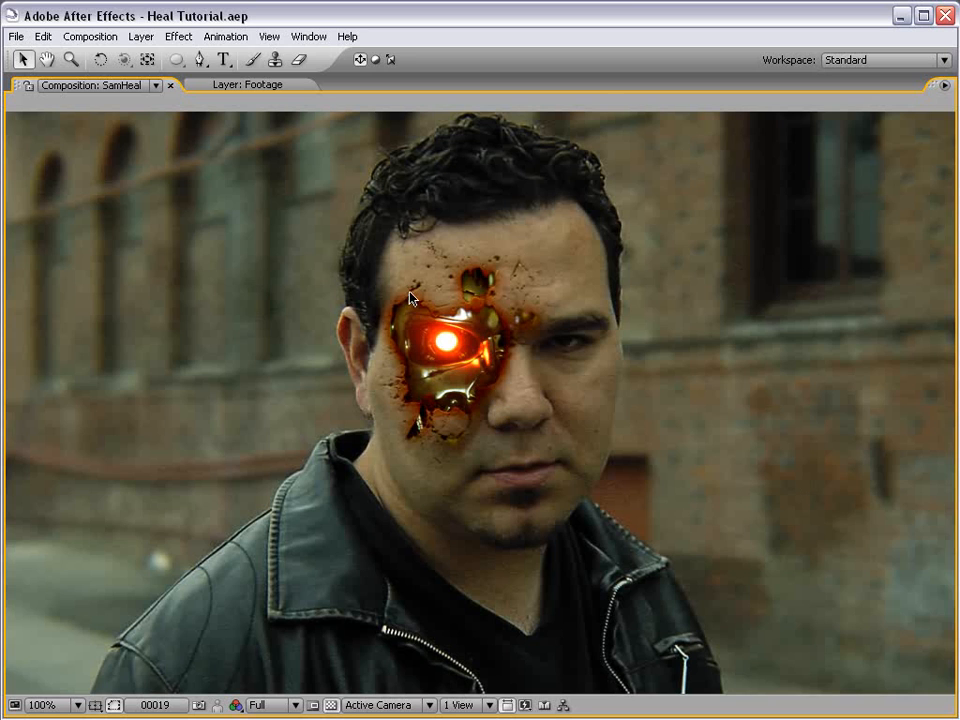
{"action": "key", "text": "grave"}
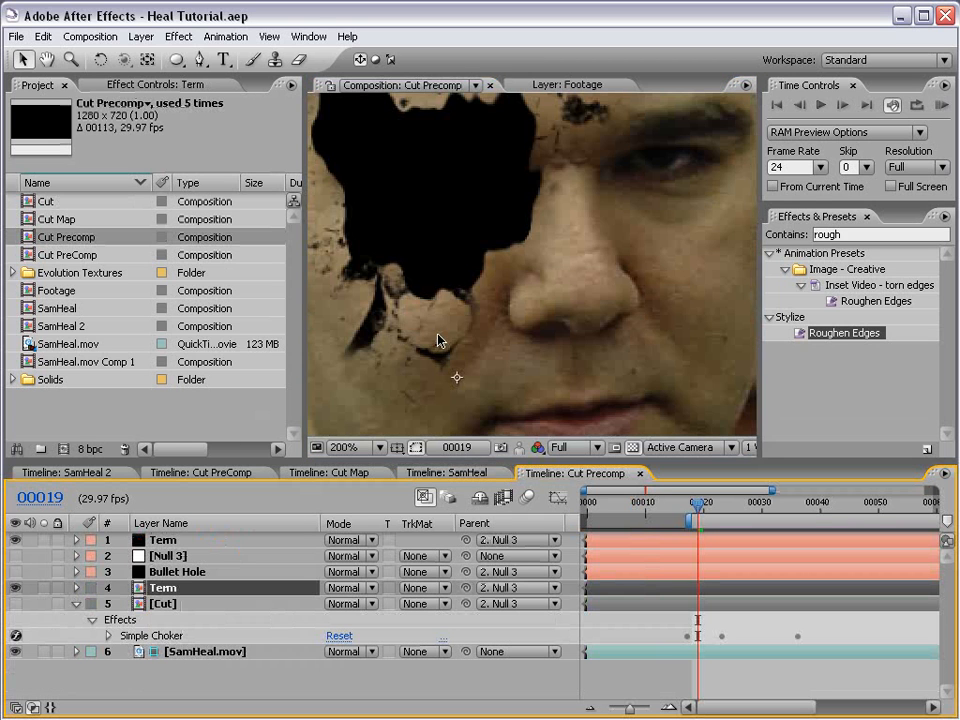
Step: Examine the mask outlines of the topmost Term solid over the face in Cut Precomp
{"action": "scroll", "coordinate": [459, 357], "scroll_direction": "down", "scroll_amount": 1}
{"action": "left_click_drag", "start_coordinate": [382, 268], "coordinate": [397, 299]}
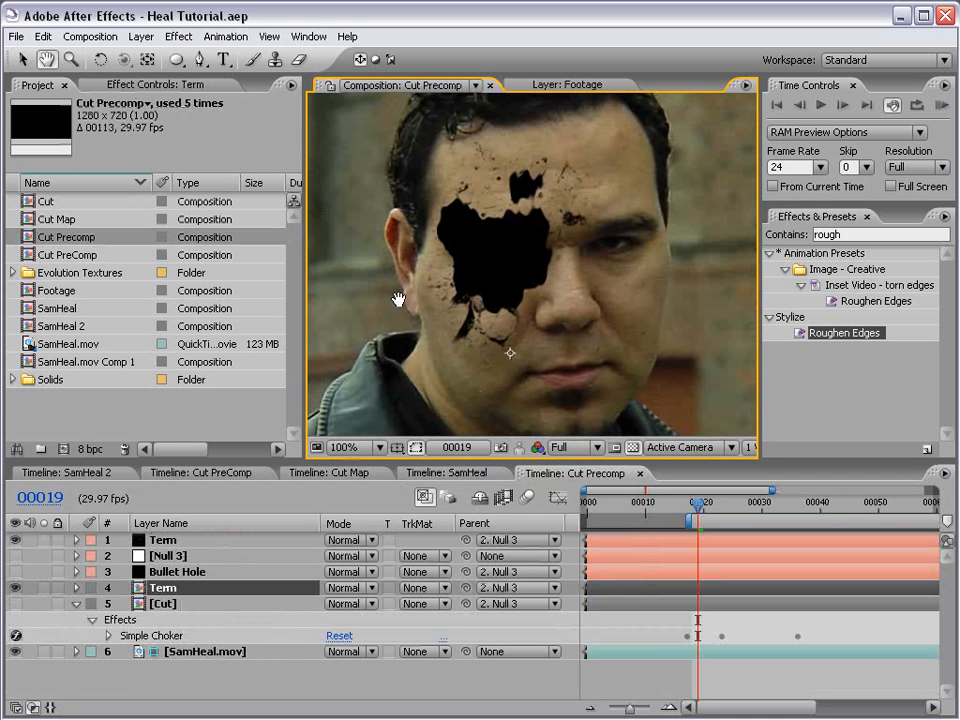
{"action": "left_click", "coordinate": [174, 541]}
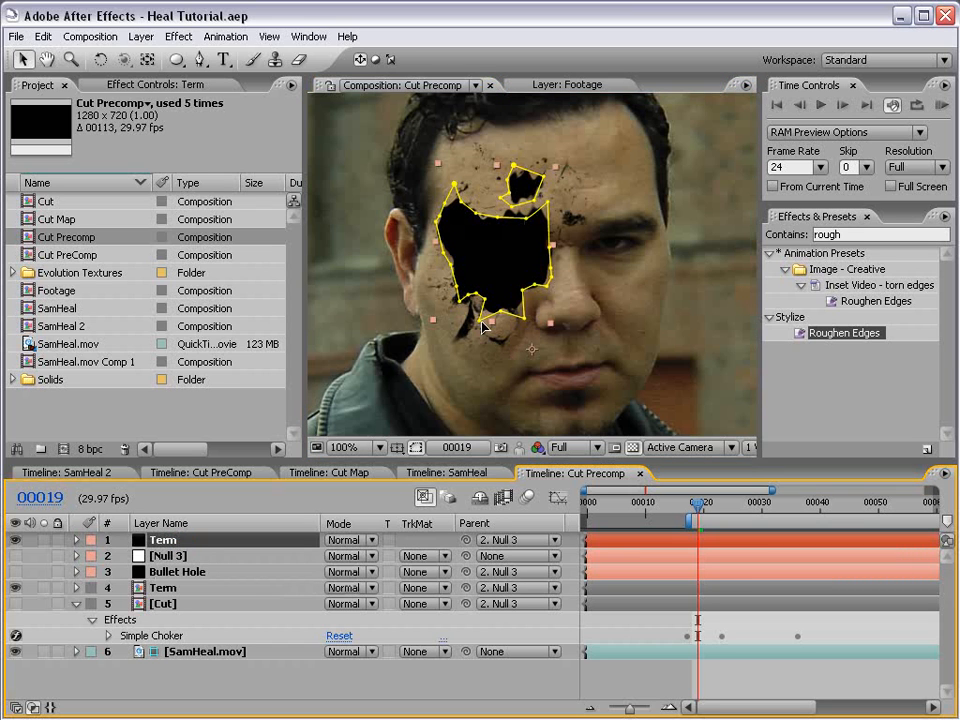
Step: Switch the t800bustcombat image layer in SamHeal off and on again to check its role, and save the project
{"action": "left_click", "coordinate": [440, 474]}
{"action": "scroll", "coordinate": [545, 234], "scroll_direction": "up", "scroll_amount": 1}
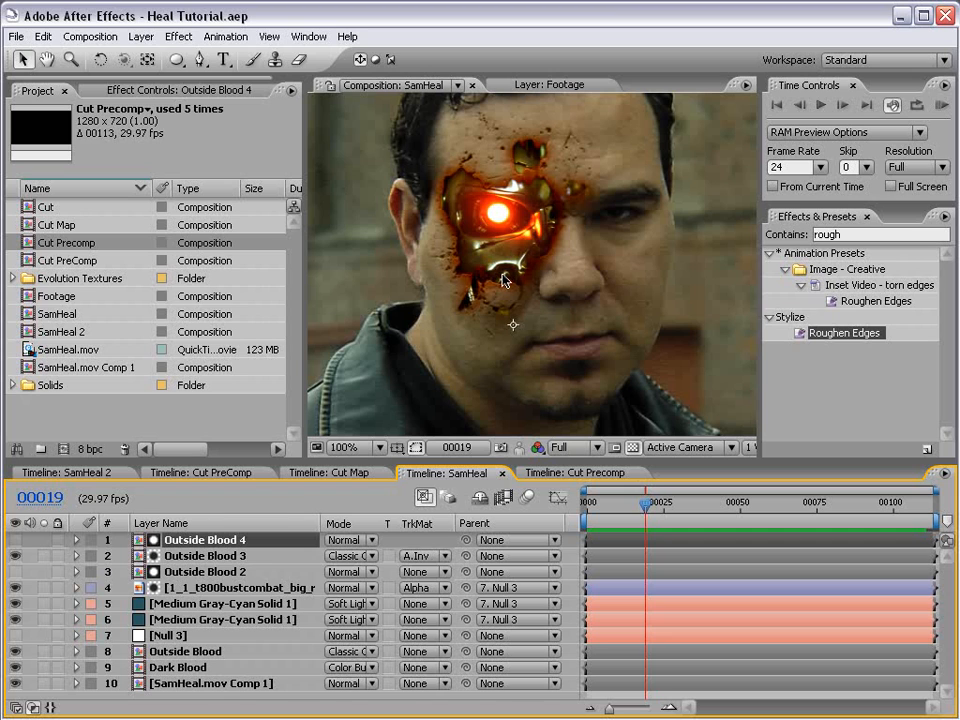
{"action": "left_click", "coordinate": [155, 589]}
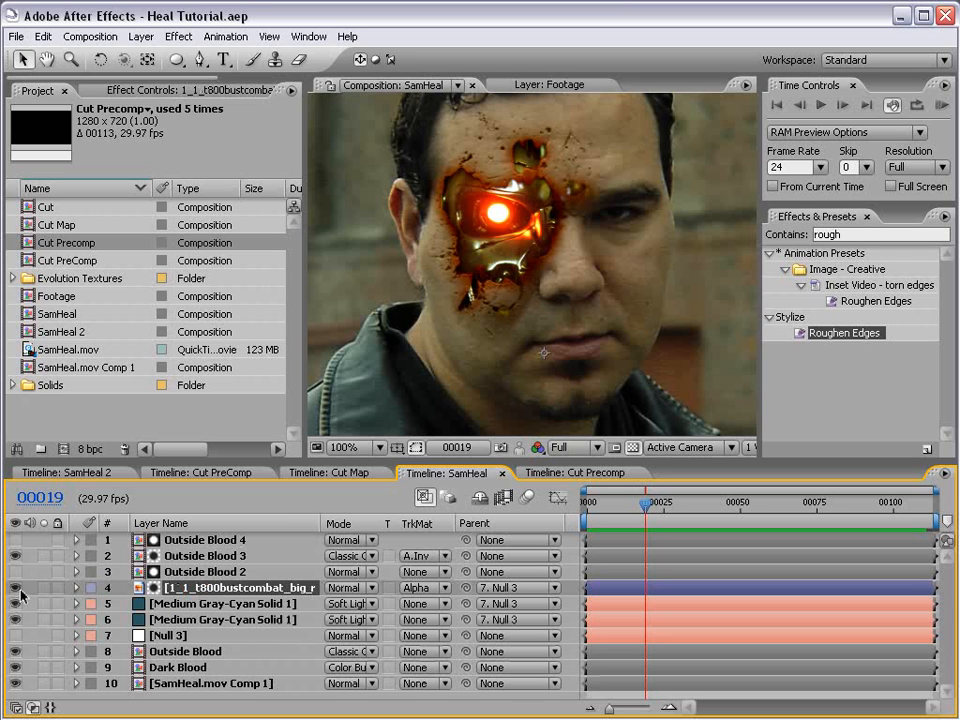
{"action": "left_click", "coordinate": [13, 590]}
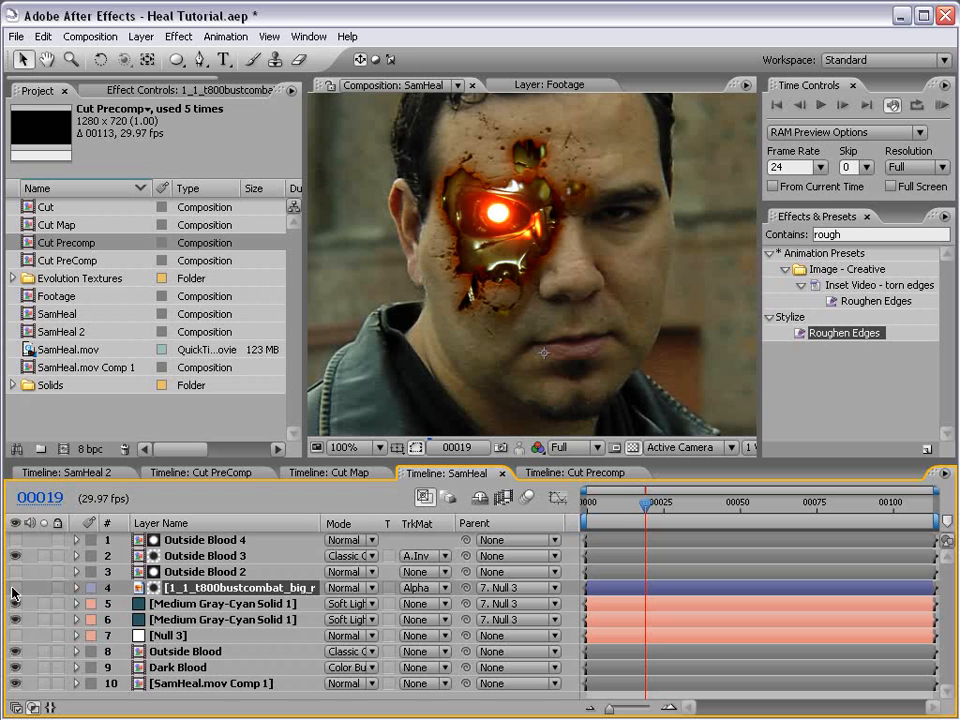
{"action": "left_click", "coordinate": [13, 590]}
{"action": "key", "text": "ctrl+s"}
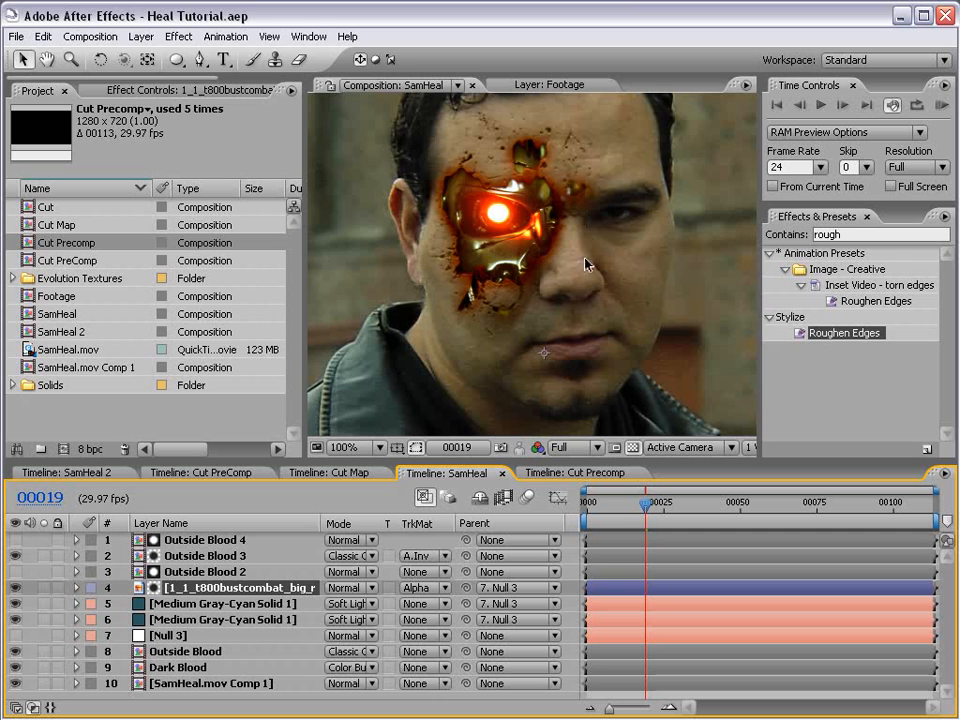
{"action": "key", "text": "comma"}
{"action": "key", "text": "period"}
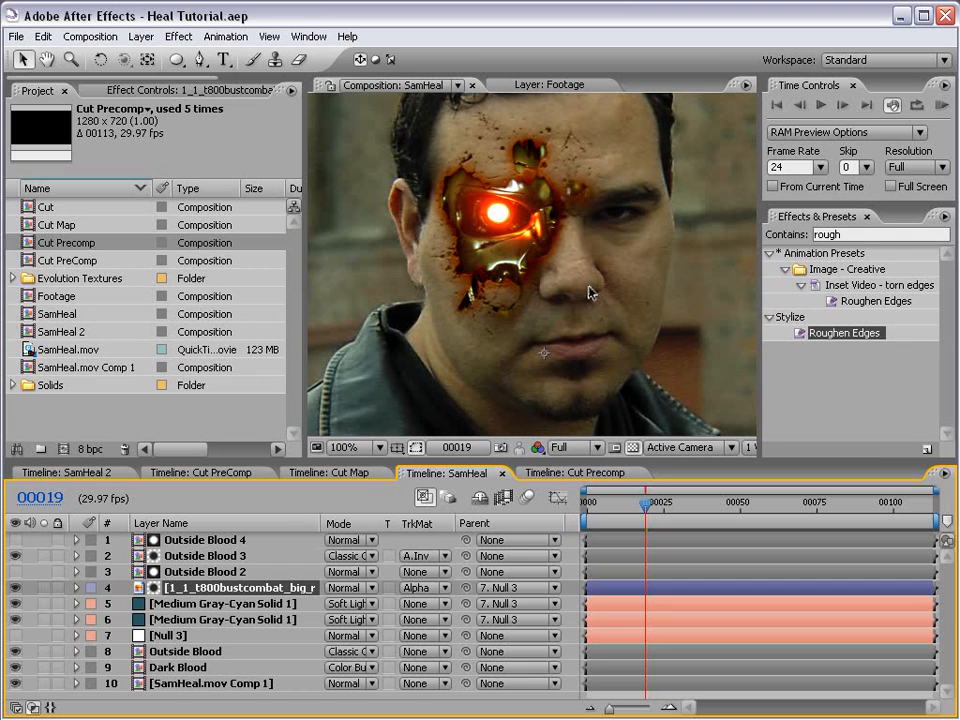